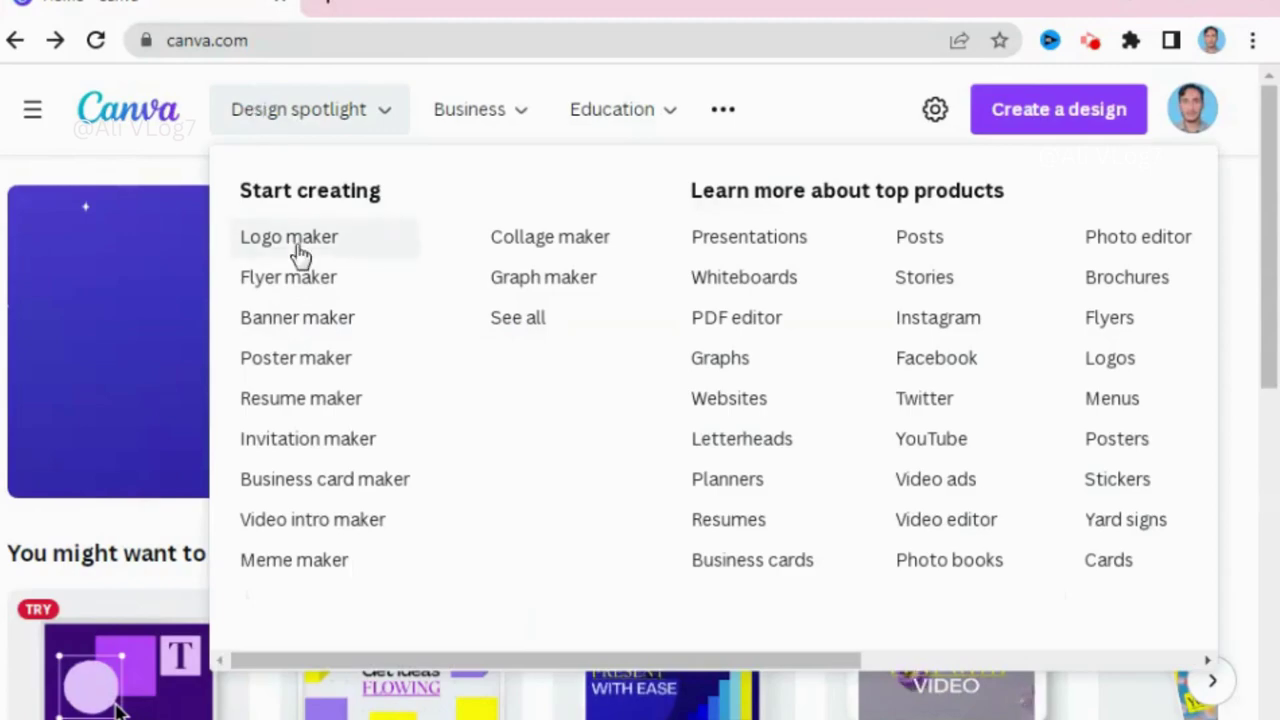
- Open a blank A4 flyer from Canva's Flyer maker page
{"action": "left_click", "coordinate": [295, 287]}
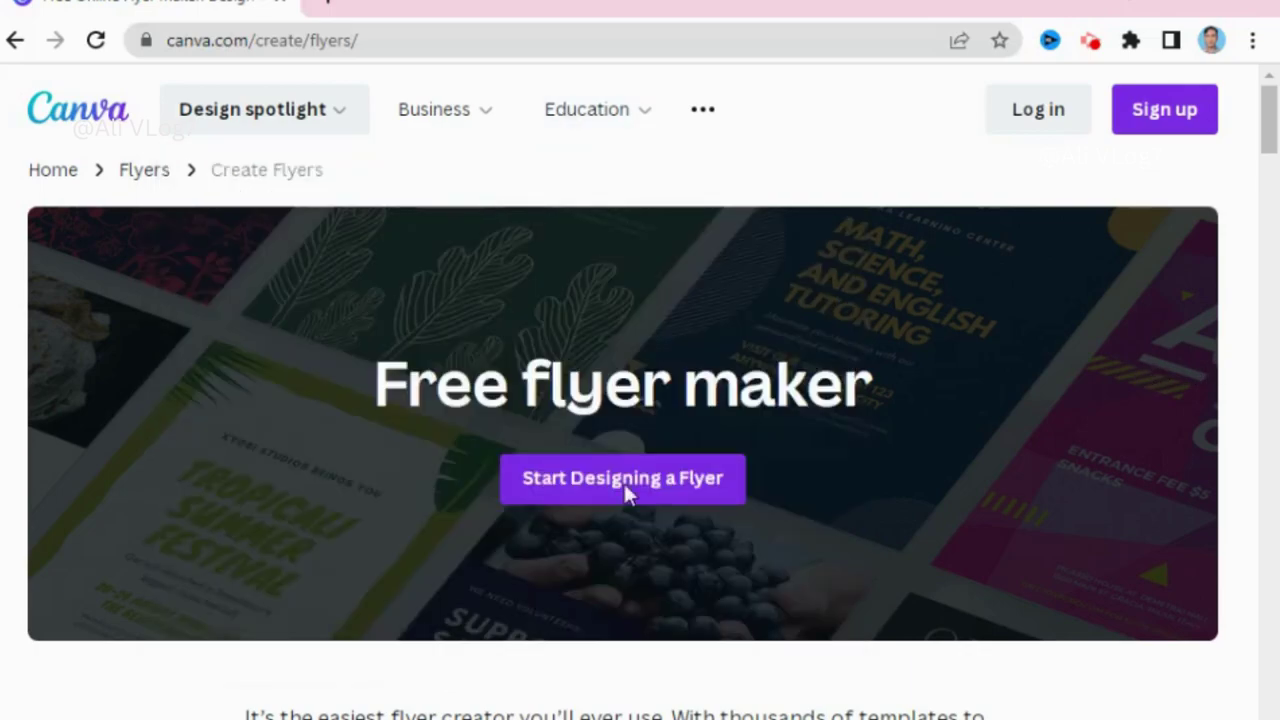
{"action": "left_click", "coordinate": [624, 483]}
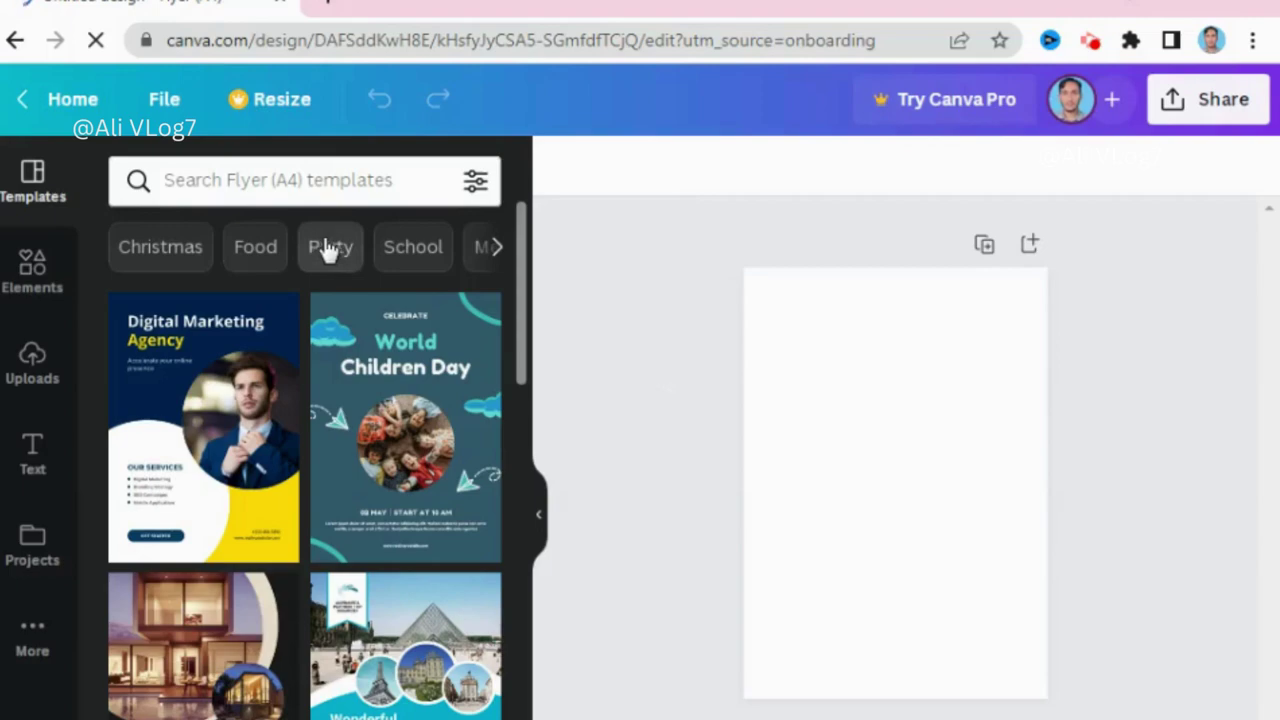
- Show School flyer templates and scroll down to the 'Please wear a face mask' template
{"action": "left_click", "coordinate": [401, 250]}
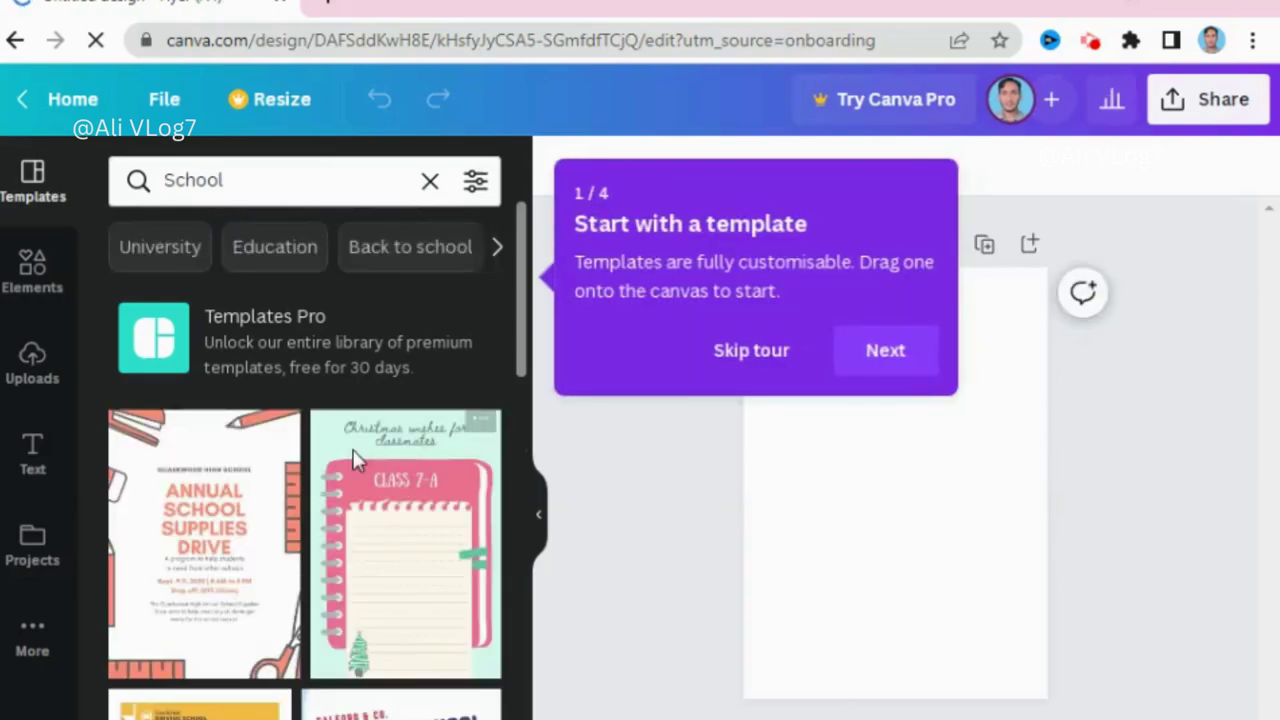
{"action": "scroll", "coordinate": [408, 588], "scroll_direction": "down", "scroll_amount": 3}
{"action": "scroll", "coordinate": [408, 588], "scroll_direction": "down", "scroll_amount": 2}
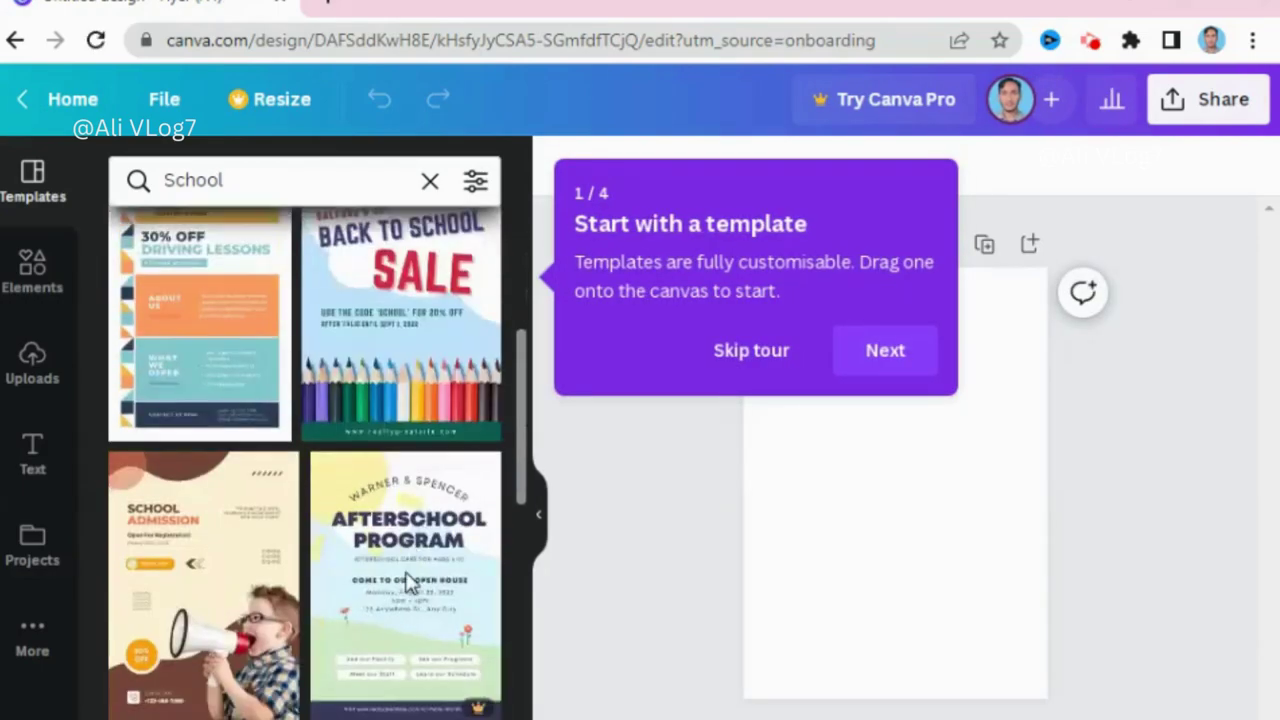
{"action": "scroll", "coordinate": [410, 583], "scroll_direction": "down", "scroll_amount": 2}
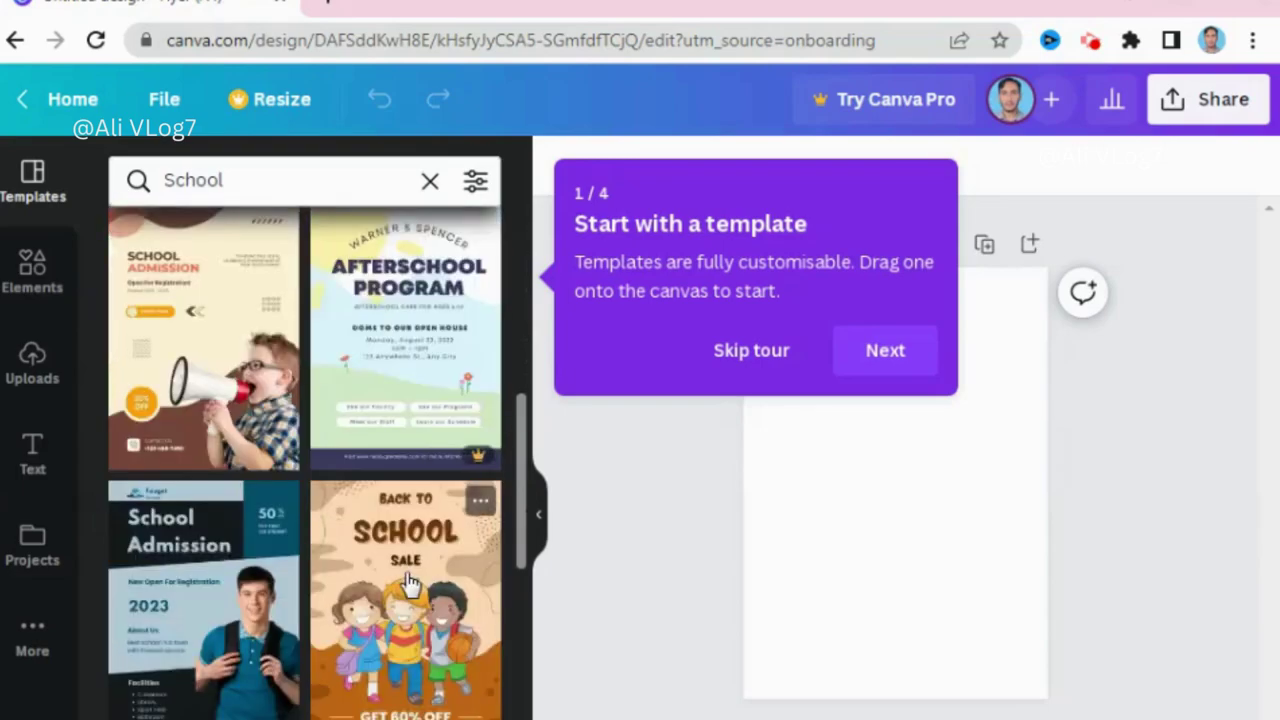
{"action": "scroll", "coordinate": [240, 503], "scroll_direction": "down", "scroll_amount": 3}
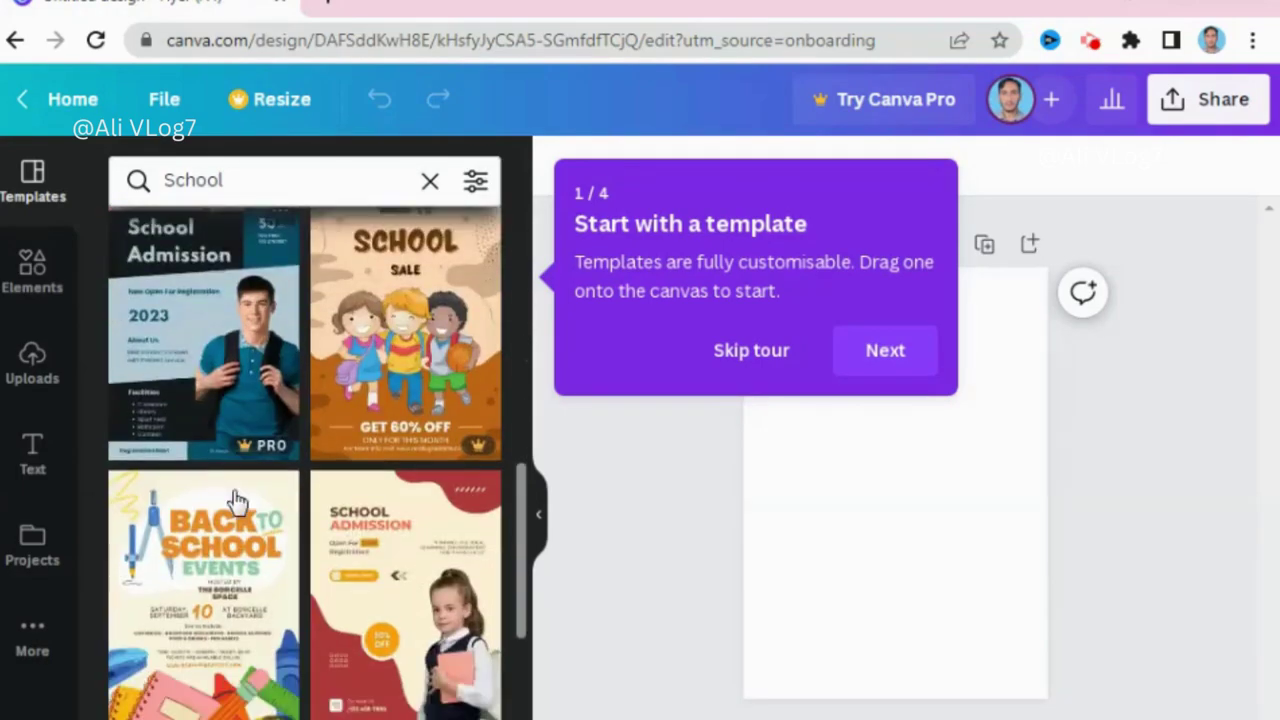
{"action": "scroll", "coordinate": [240, 503], "scroll_direction": "down", "scroll_amount": 1}
{"action": "scroll", "coordinate": [237, 503], "scroll_direction": "down", "scroll_amount": 1}
{"action": "scroll", "coordinate": [237, 503], "scroll_direction": "down", "scroll_amount": 1}
{"action": "scroll", "coordinate": [237, 503], "scroll_direction": "down", "scroll_amount": 1}
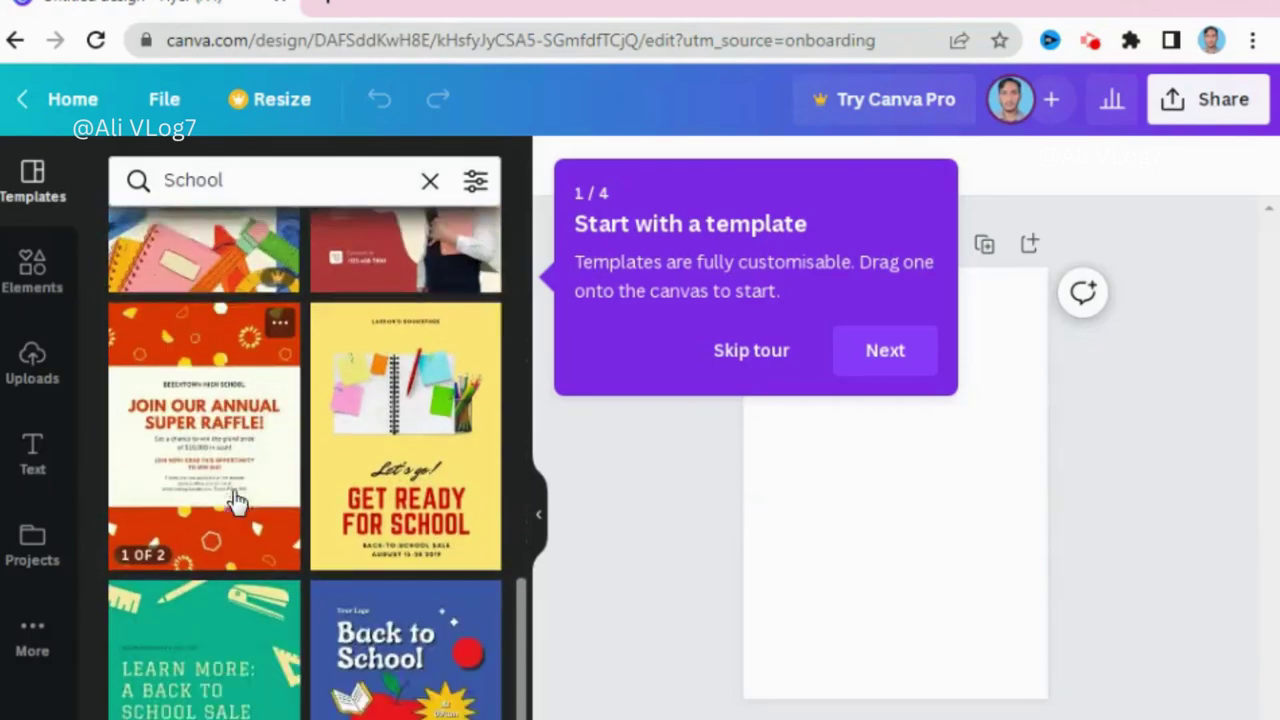
{"action": "scroll", "coordinate": [237, 503], "scroll_direction": "down", "scroll_amount": 1}
{"action": "scroll", "coordinate": [237, 503], "scroll_direction": "down", "scroll_amount": 1}
{"action": "scroll", "coordinate": [237, 503], "scroll_direction": "down", "scroll_amount": 3}
{"action": "scroll", "coordinate": [237, 503], "scroll_direction": "down", "scroll_amount": 1}
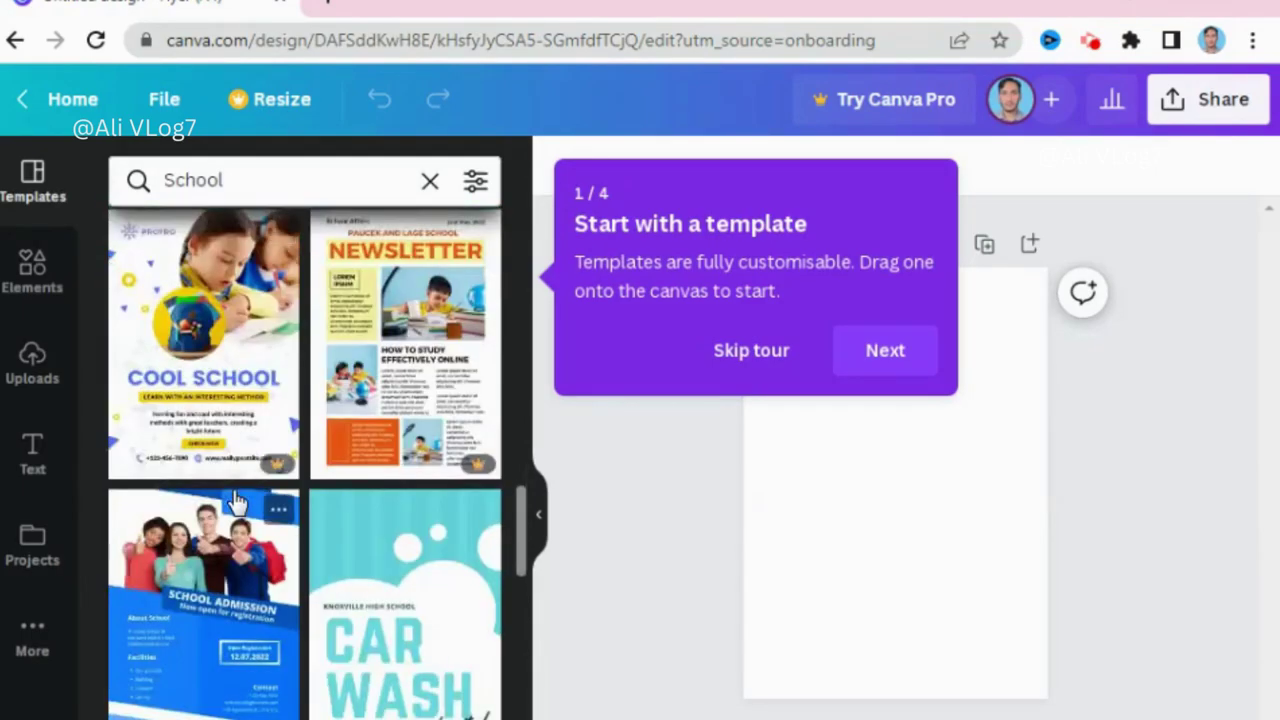
{"action": "scroll", "coordinate": [237, 503], "scroll_direction": "down", "scroll_amount": 1}
{"action": "scroll", "coordinate": [237, 503], "scroll_direction": "down", "scroll_amount": 3}
{"action": "scroll", "coordinate": [237, 503], "scroll_direction": "down", "scroll_amount": 1}
{"action": "scroll", "coordinate": [237, 503], "scroll_direction": "down", "scroll_amount": 3}
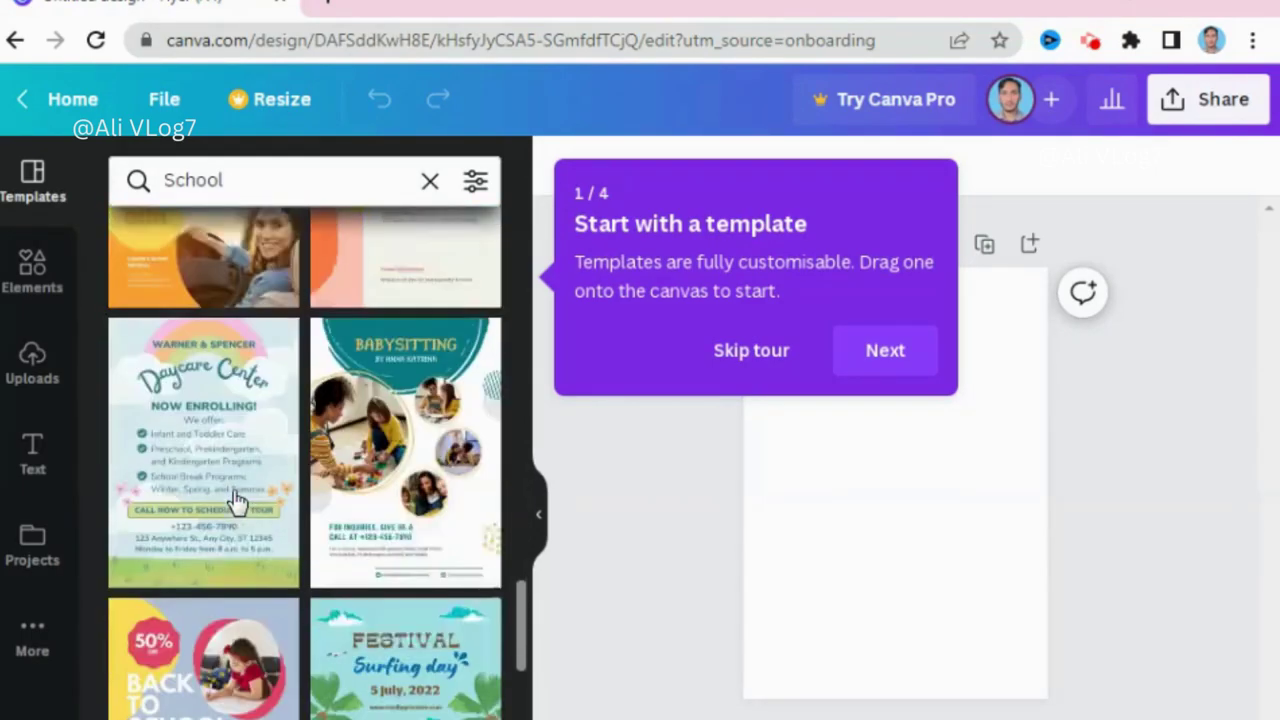
{"action": "scroll", "coordinate": [237, 503], "scroll_direction": "down", "scroll_amount": 1}
{"action": "scroll", "coordinate": [237, 503], "scroll_direction": "down", "scroll_amount": 1}
{"action": "scroll", "coordinate": [237, 503], "scroll_direction": "down", "scroll_amount": 2}
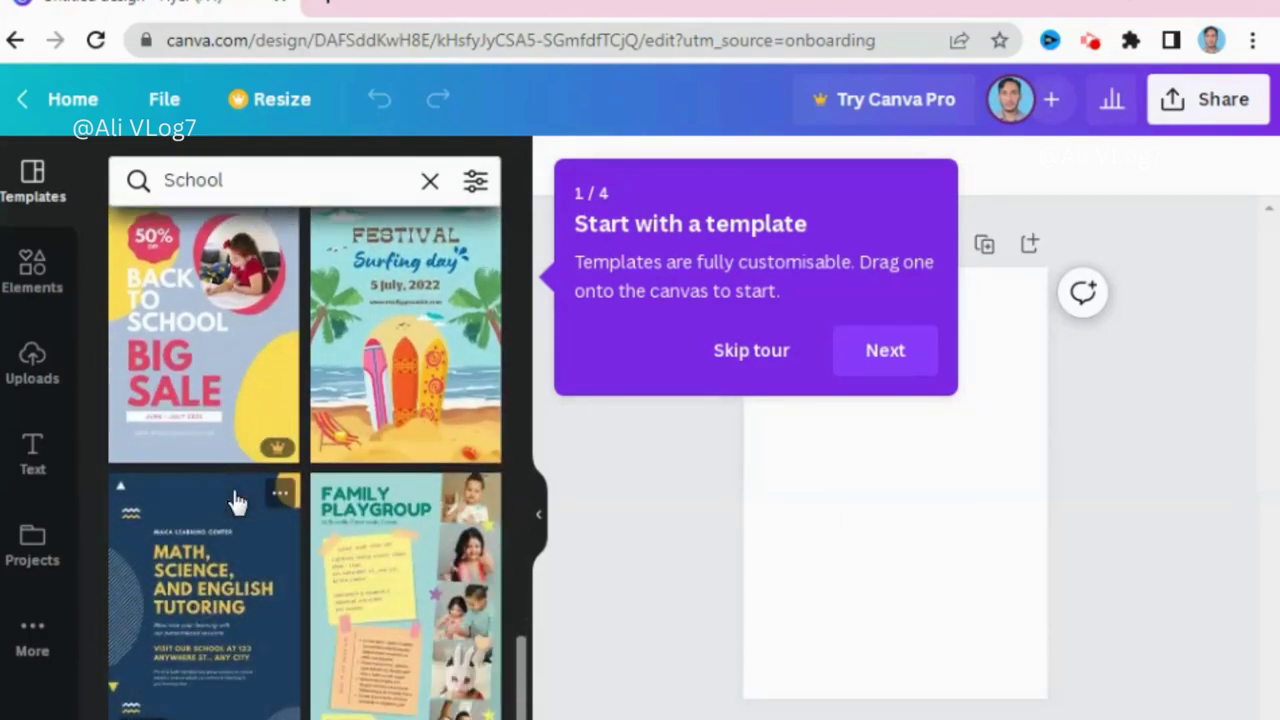
{"action": "scroll", "coordinate": [237, 503], "scroll_direction": "down", "scroll_amount": 1}
{"action": "scroll", "coordinate": [237, 503], "scroll_direction": "down", "scroll_amount": 1}
{"action": "scroll", "coordinate": [237, 503], "scroll_direction": "down", "scroll_amount": 2}
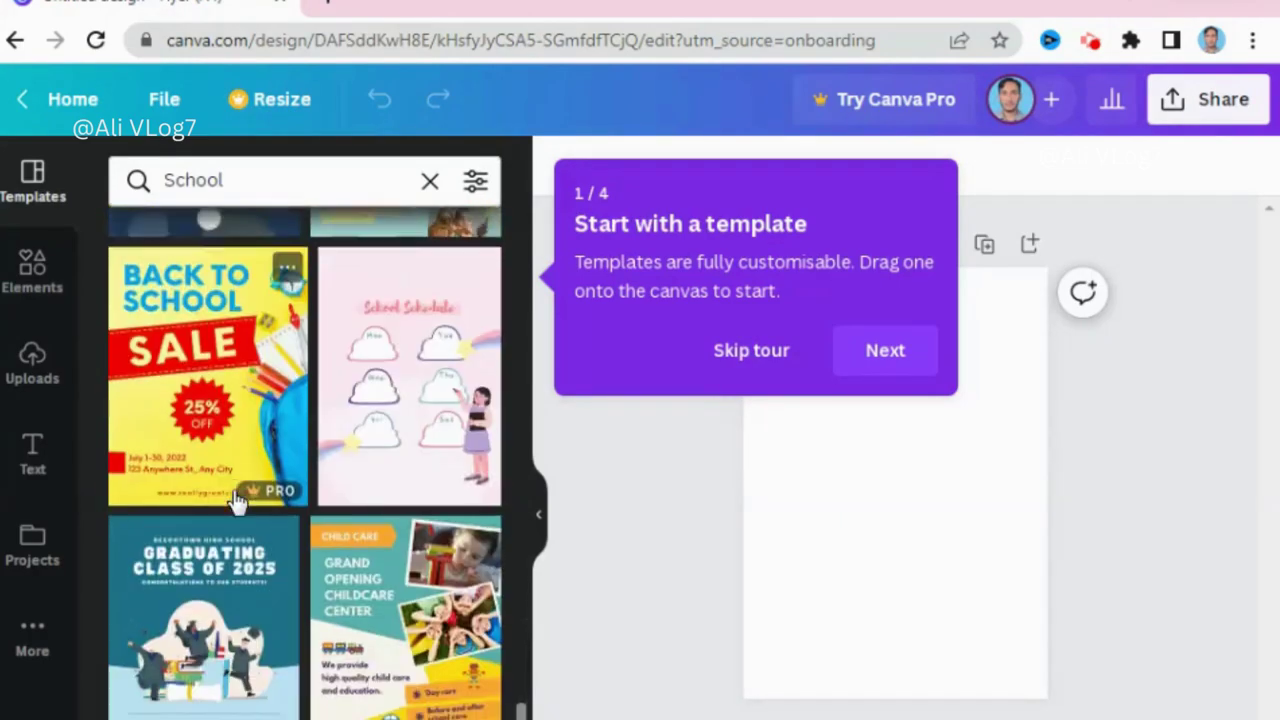
{"action": "scroll", "coordinate": [237, 503], "scroll_direction": "down", "scroll_amount": 1}
{"action": "scroll", "coordinate": [237, 503], "scroll_direction": "down", "scroll_amount": 2}
{"action": "scroll", "coordinate": [237, 503], "scroll_direction": "down", "scroll_amount": 3}
{"action": "scroll", "coordinate": [237, 503], "scroll_direction": "down", "scroll_amount": 2}
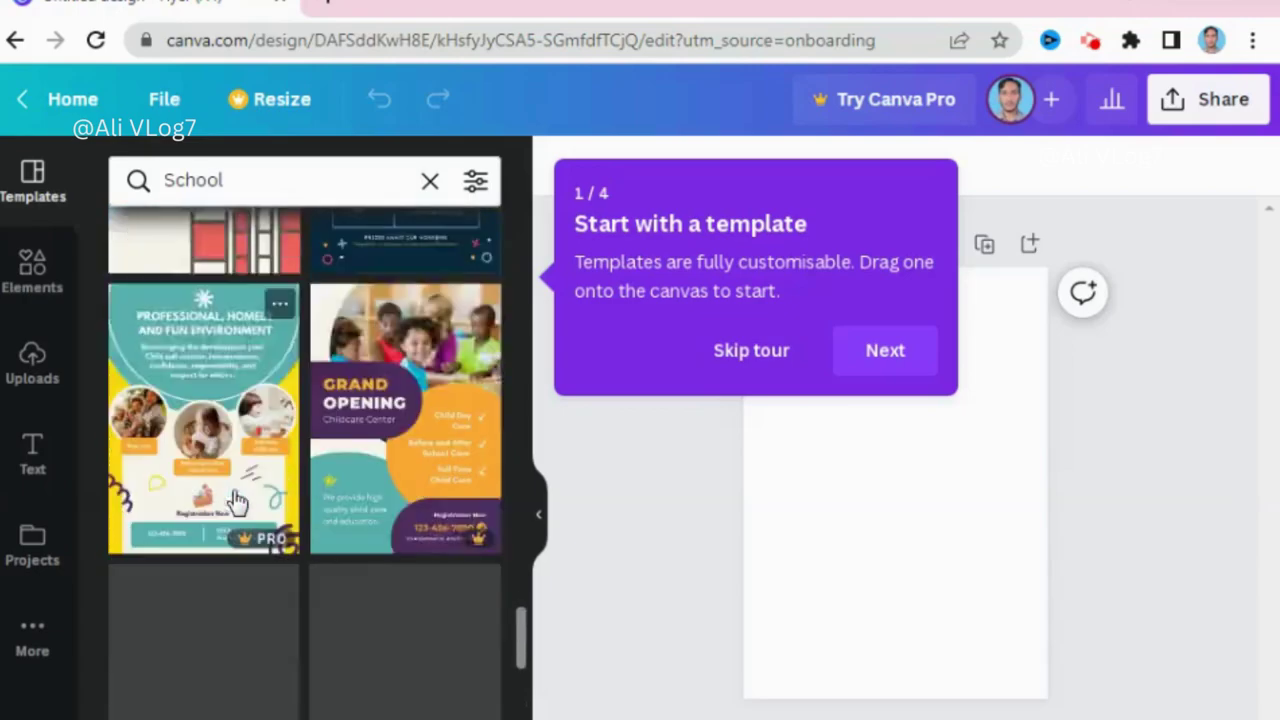
{"action": "scroll", "coordinate": [237, 503], "scroll_direction": "down", "scroll_amount": 1}
{"action": "scroll", "coordinate": [237, 503], "scroll_direction": "down", "scroll_amount": 2}
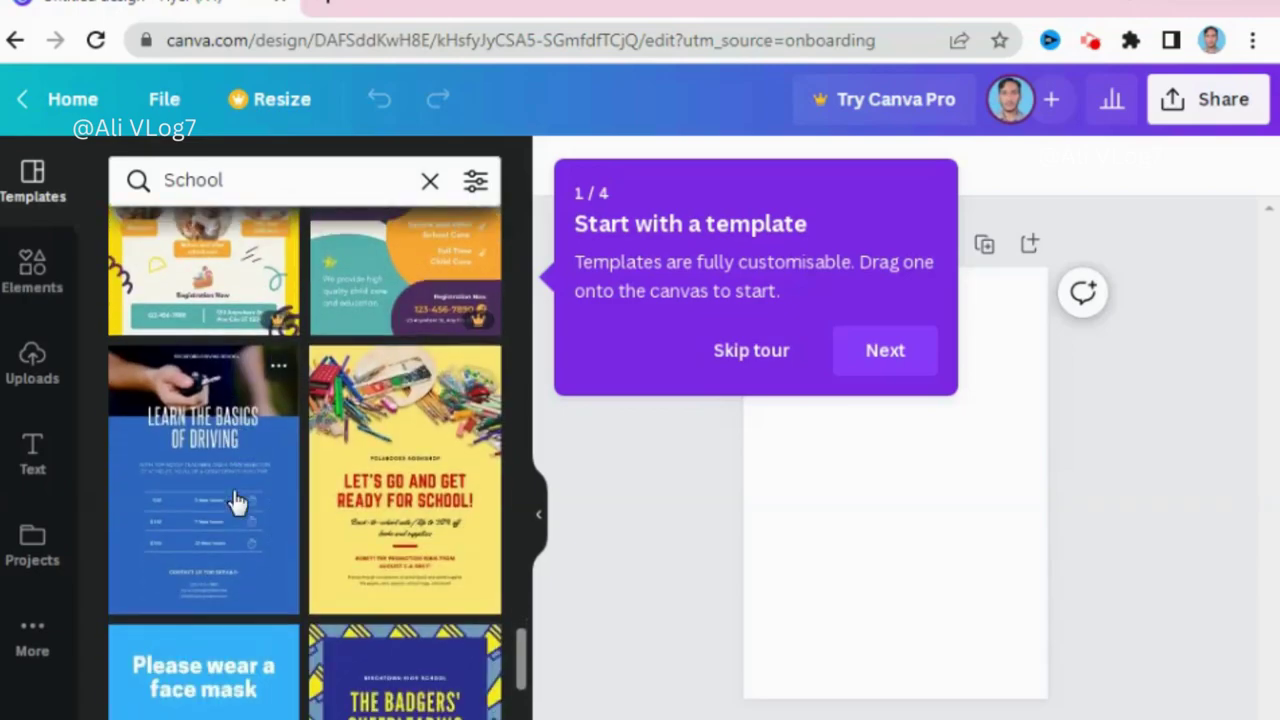
{"action": "scroll", "coordinate": [237, 503], "scroll_direction": "down", "scroll_amount": 2}
{"action": "scroll", "coordinate": [237, 503], "scroll_direction": "down", "scroll_amount": 1}
{"action": "scroll", "coordinate": [237, 503], "scroll_direction": "down", "scroll_amount": 2}
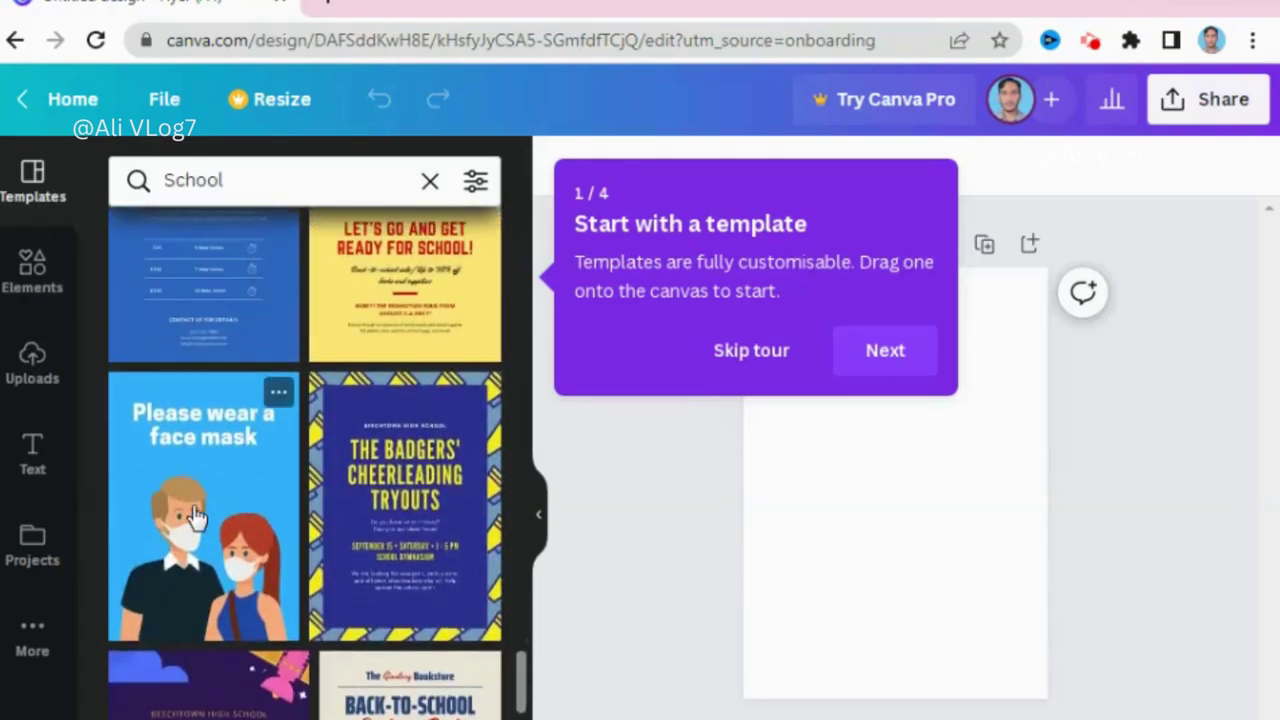
- Apply the 'Please wear a face mask' template, skip the tour, and select its heading
{"action": "left_click", "coordinate": [197, 515]}
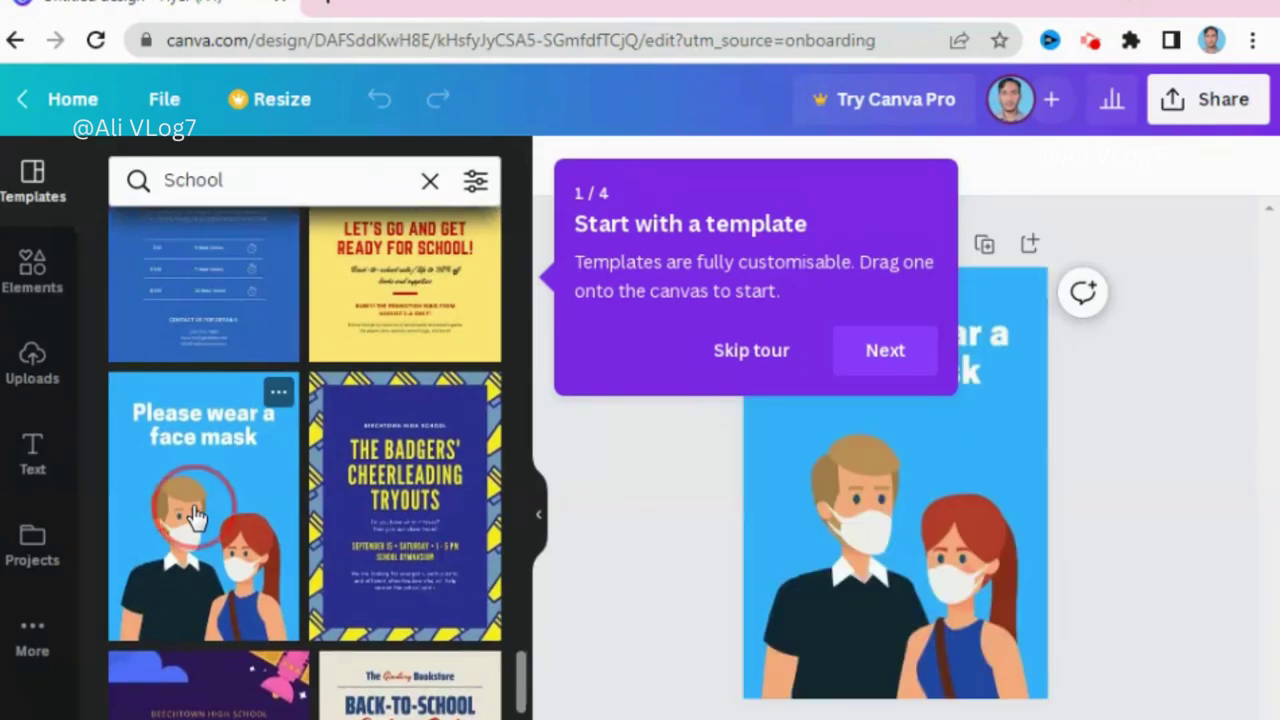
{"action": "left_click", "coordinate": [760, 366]}
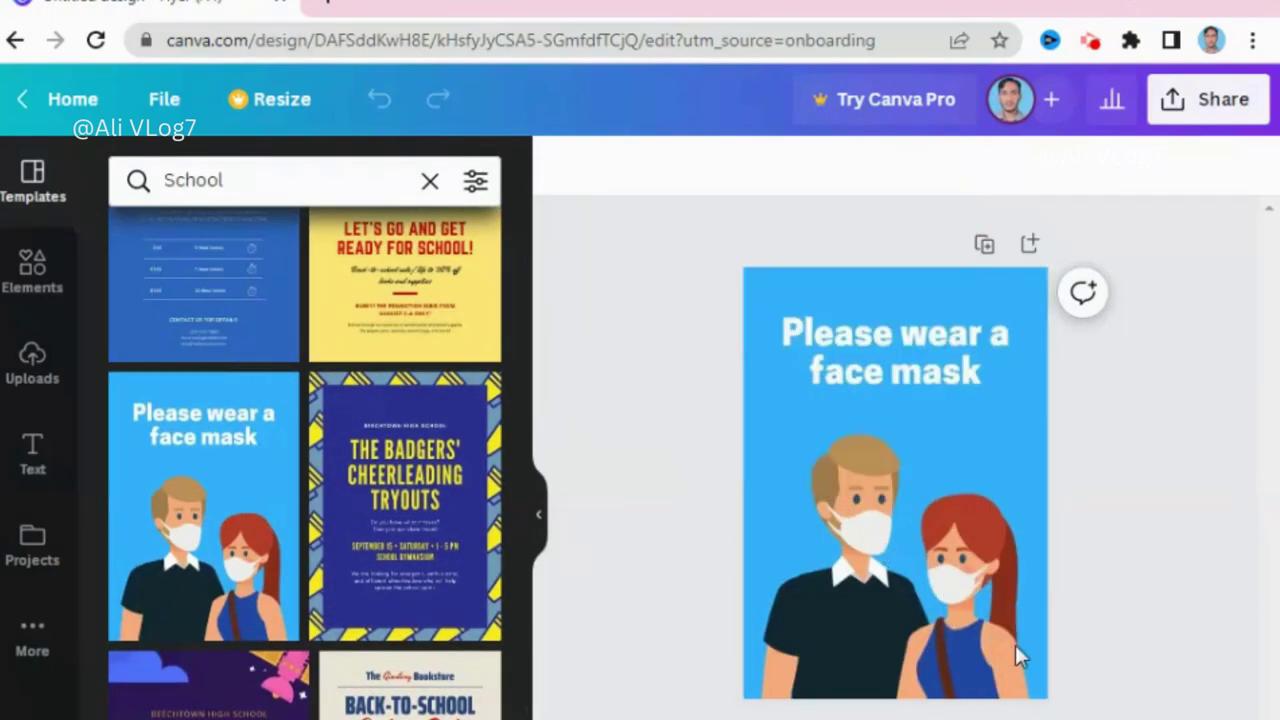
{"action": "left_click", "coordinate": [905, 395]}
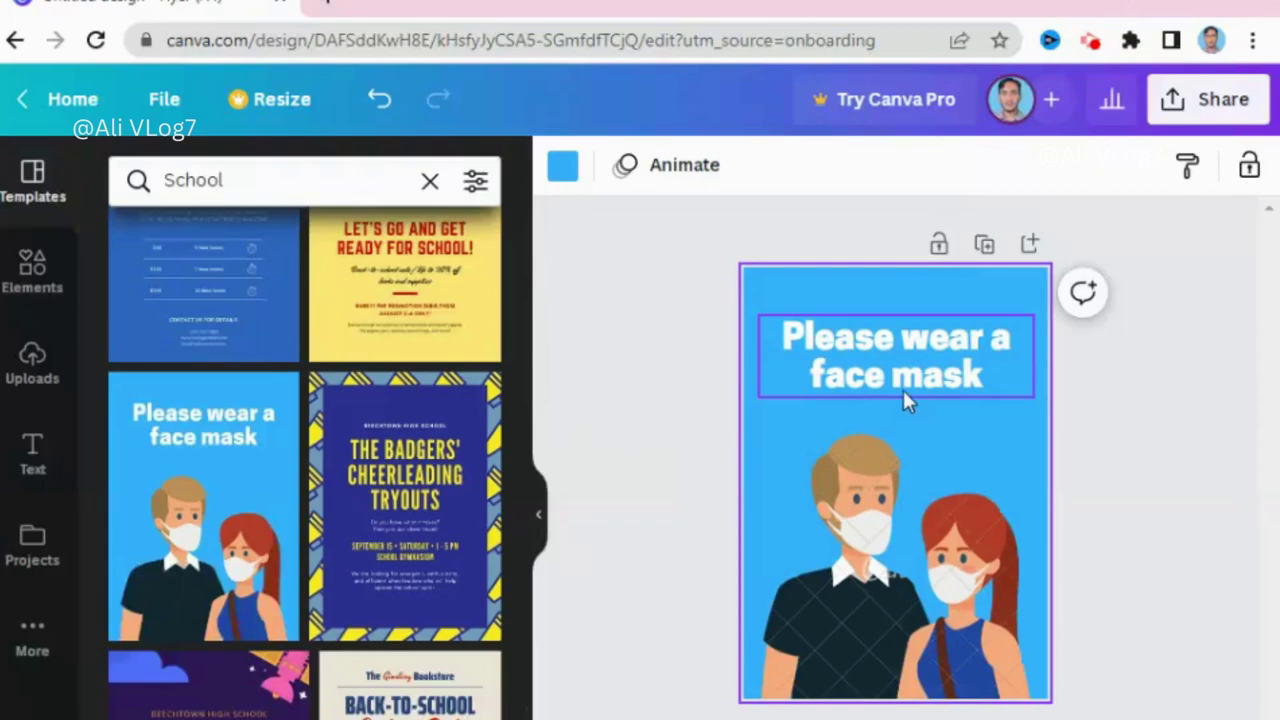
{"action": "left_click", "coordinate": [902, 387]}
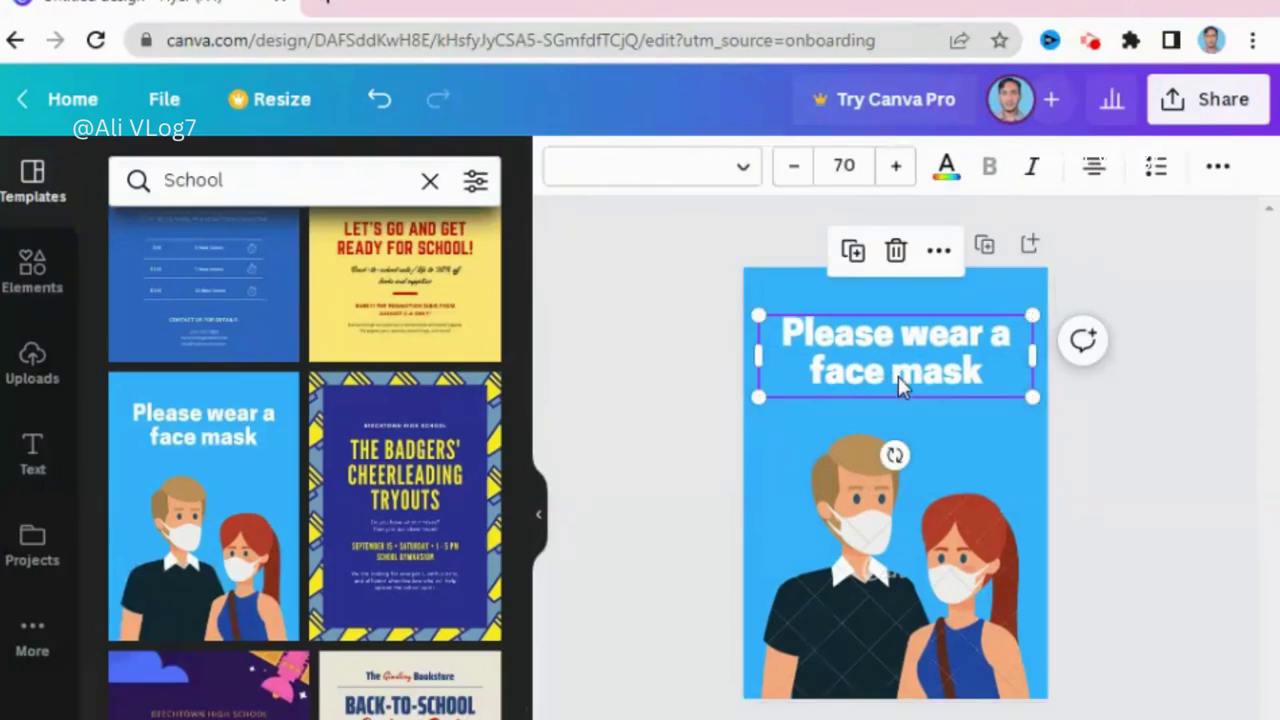
- Try League Spartan and Kollektif, then set the heading font to League Gothic
{"action": "left_click", "coordinate": [740, 170]}
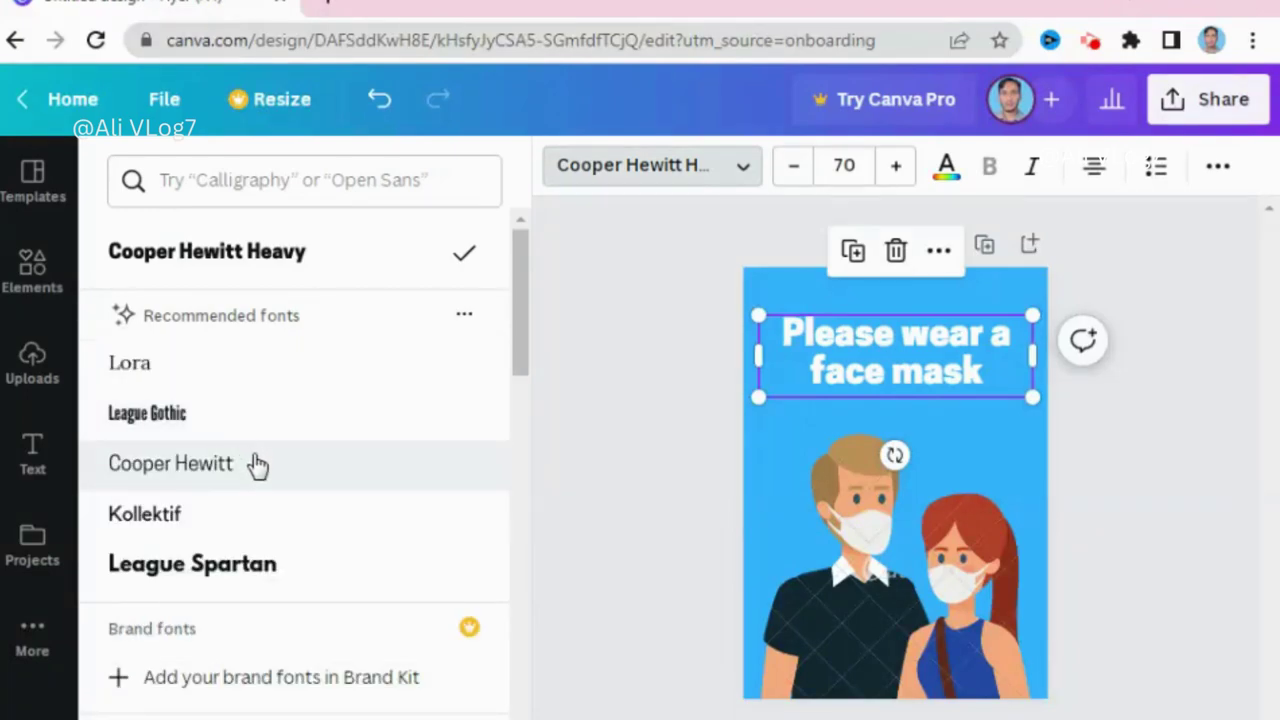
{"action": "left_click", "coordinate": [251, 480]}
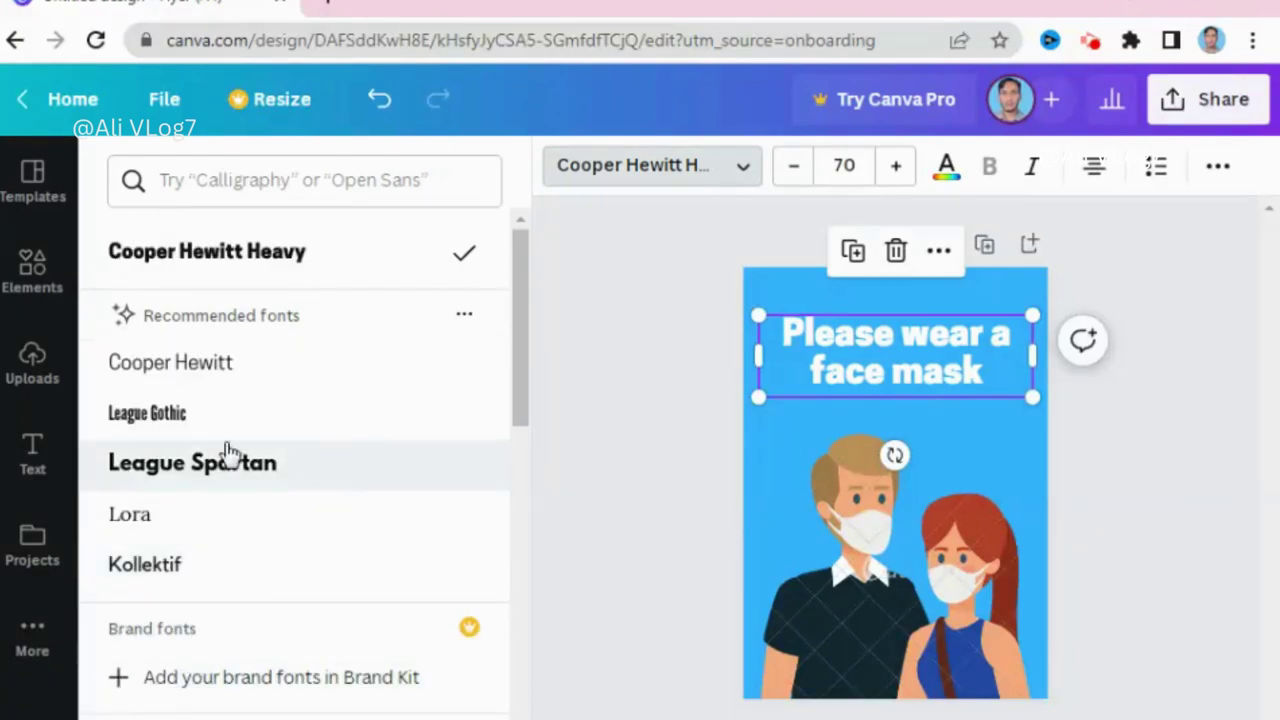
{"action": "left_click", "coordinate": [182, 482]}
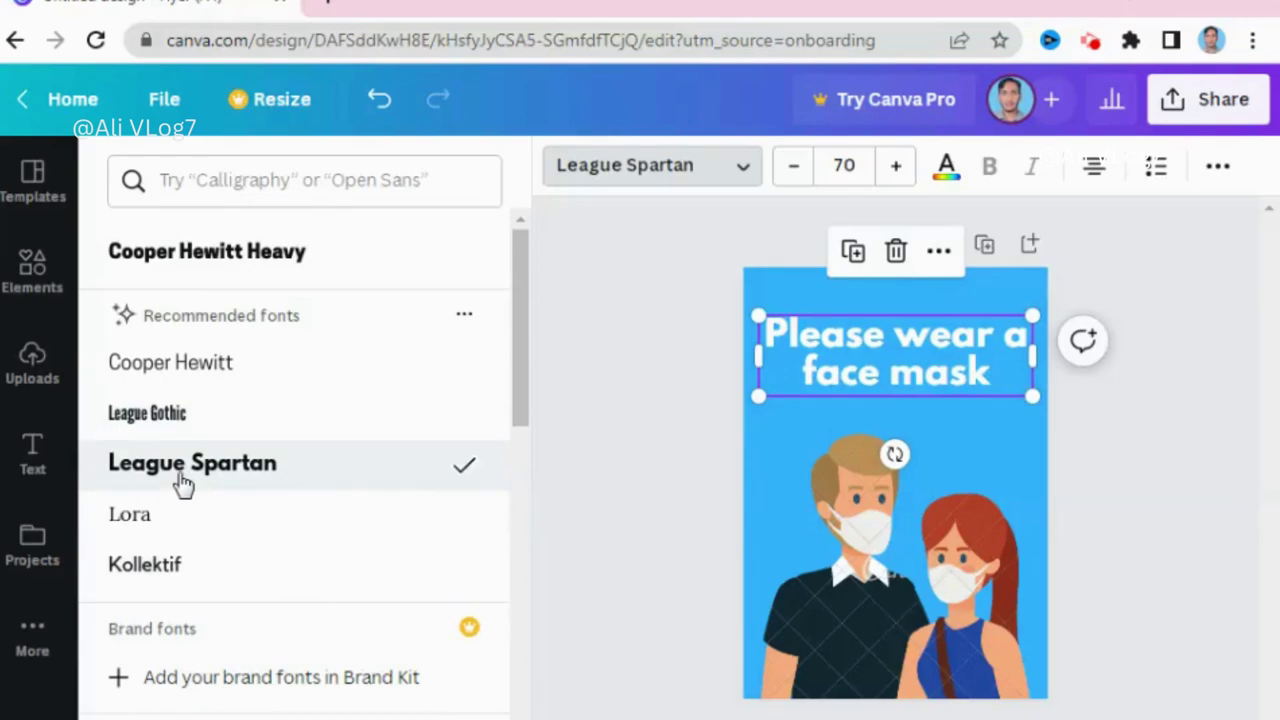
{"action": "left_click", "coordinate": [145, 566]}
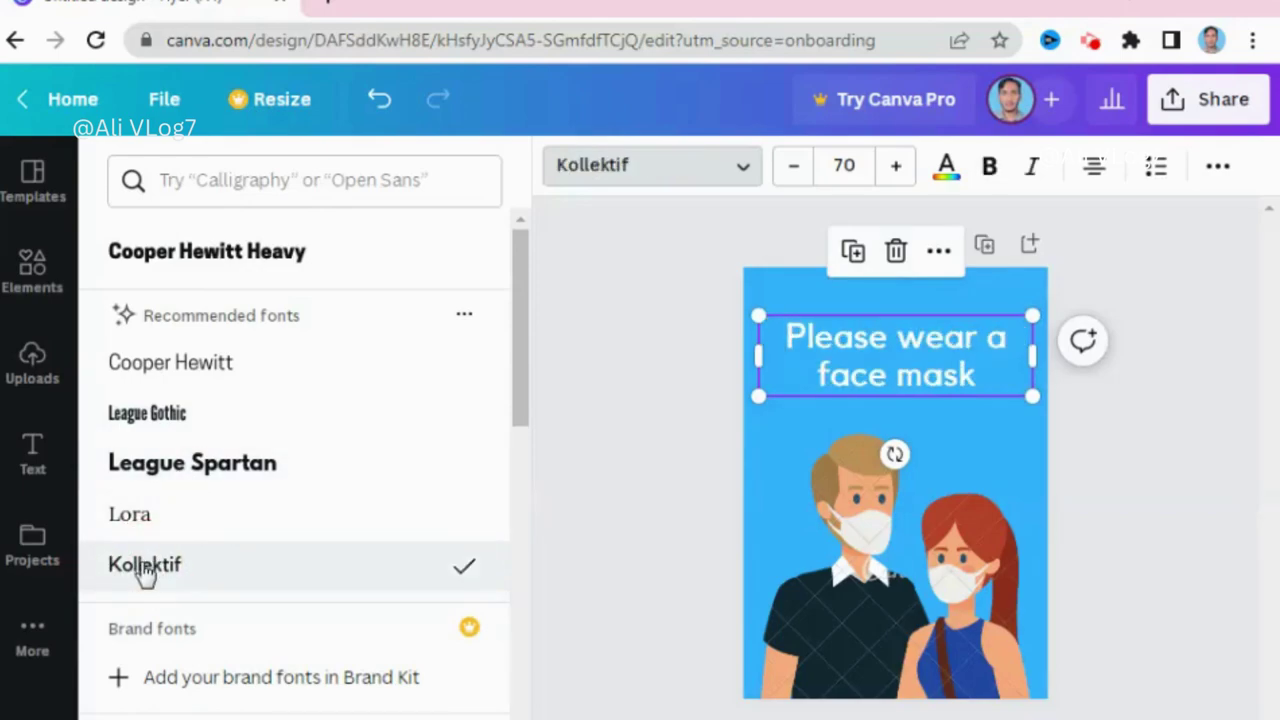
{"action": "left_click", "coordinate": [172, 420]}
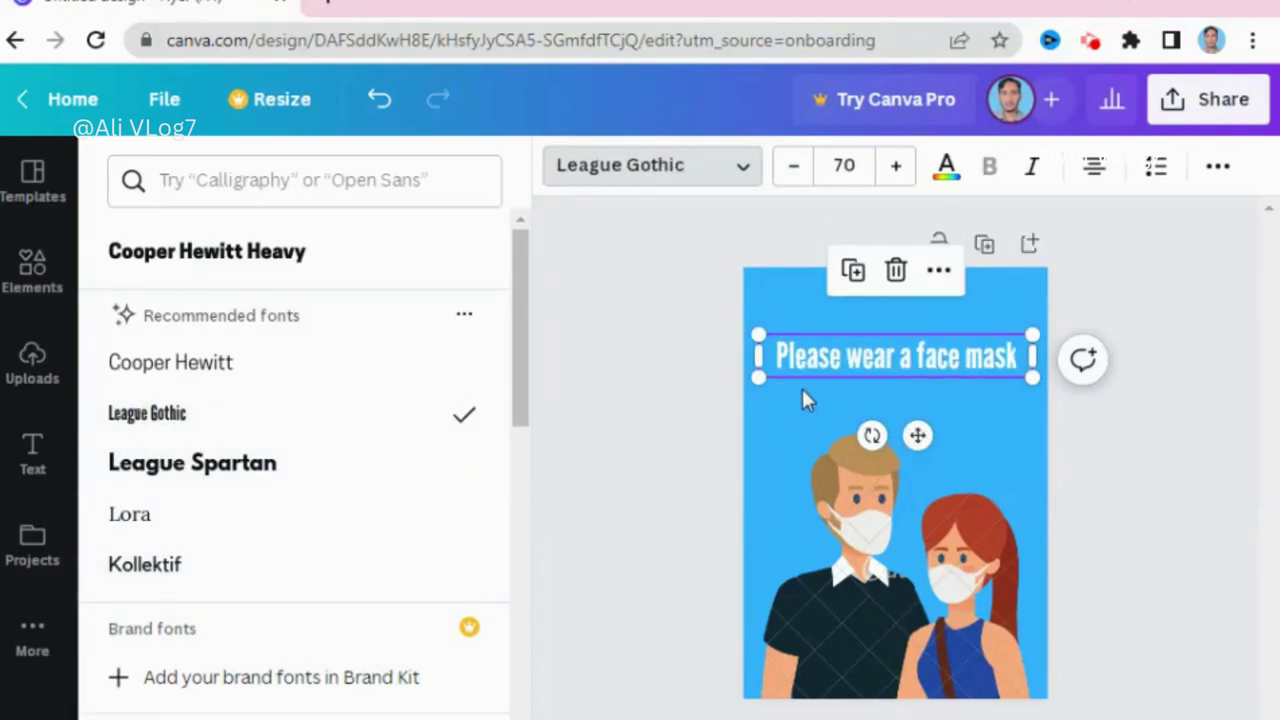
{"action": "left_click", "coordinate": [946, 166]}
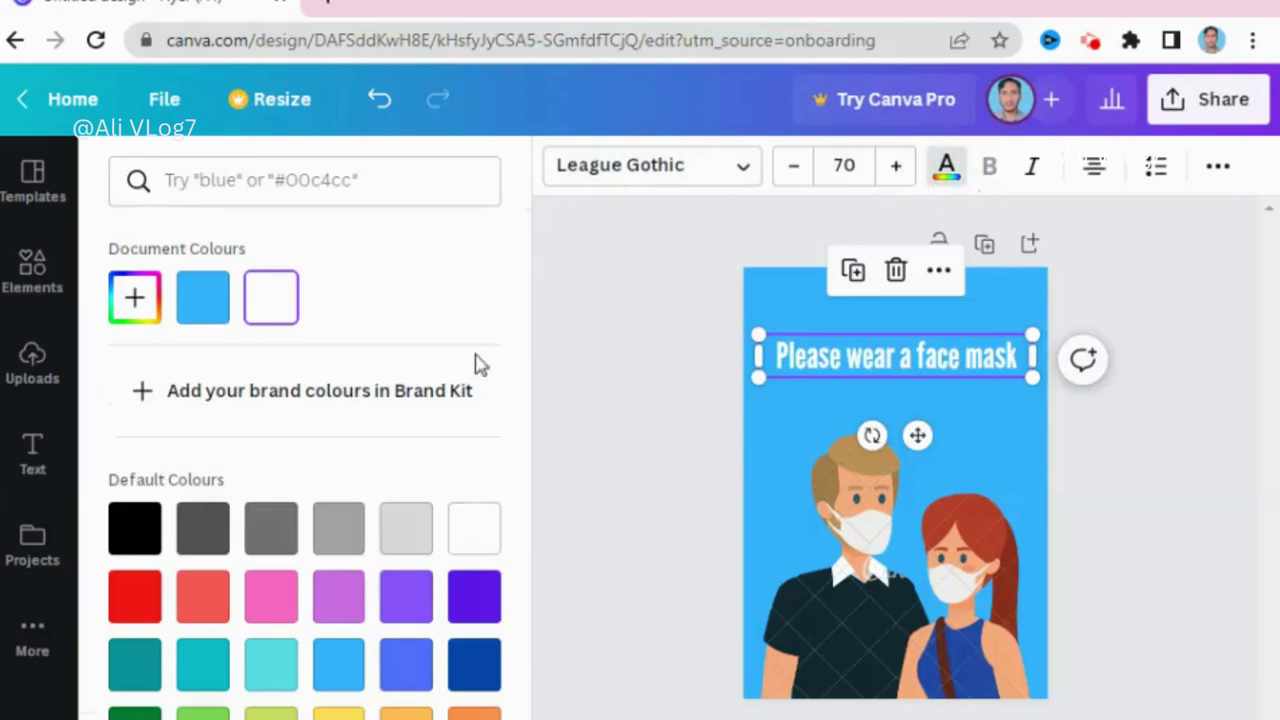
- Colour the heading text red and stretch it toward the page width
{"action": "left_click", "coordinate": [206, 532]}
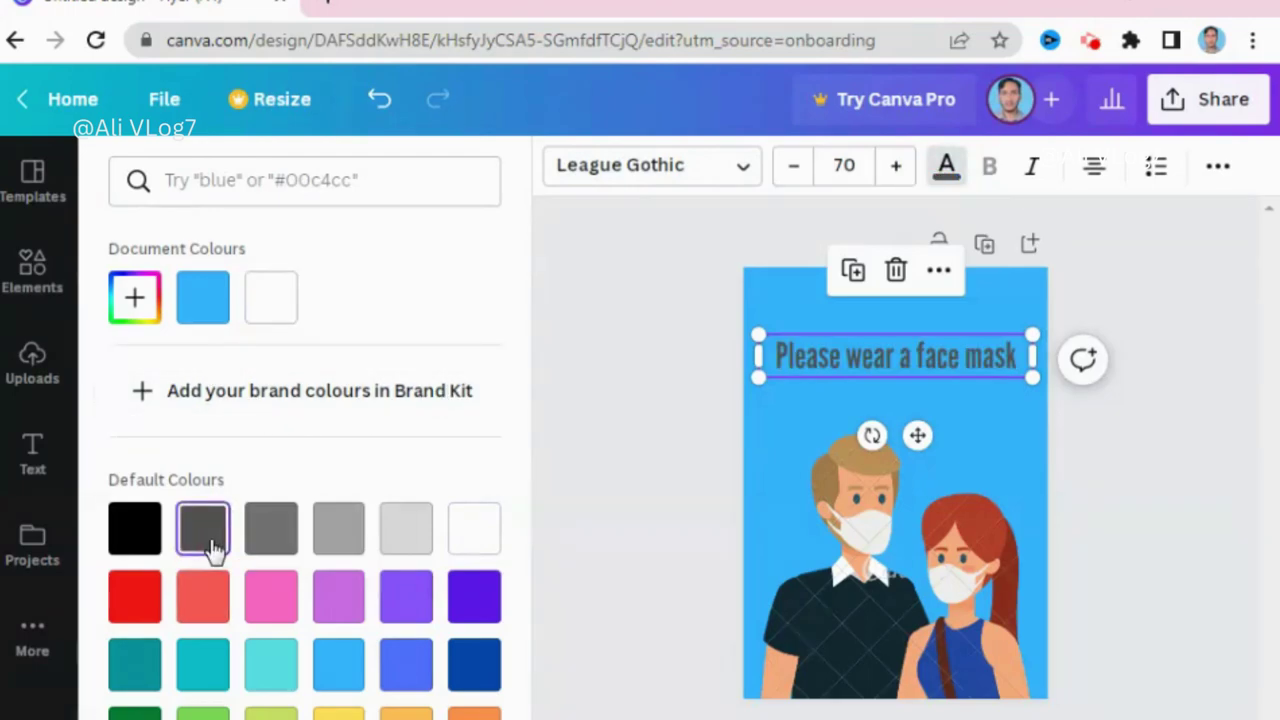
{"action": "left_click", "coordinate": [142, 600]}
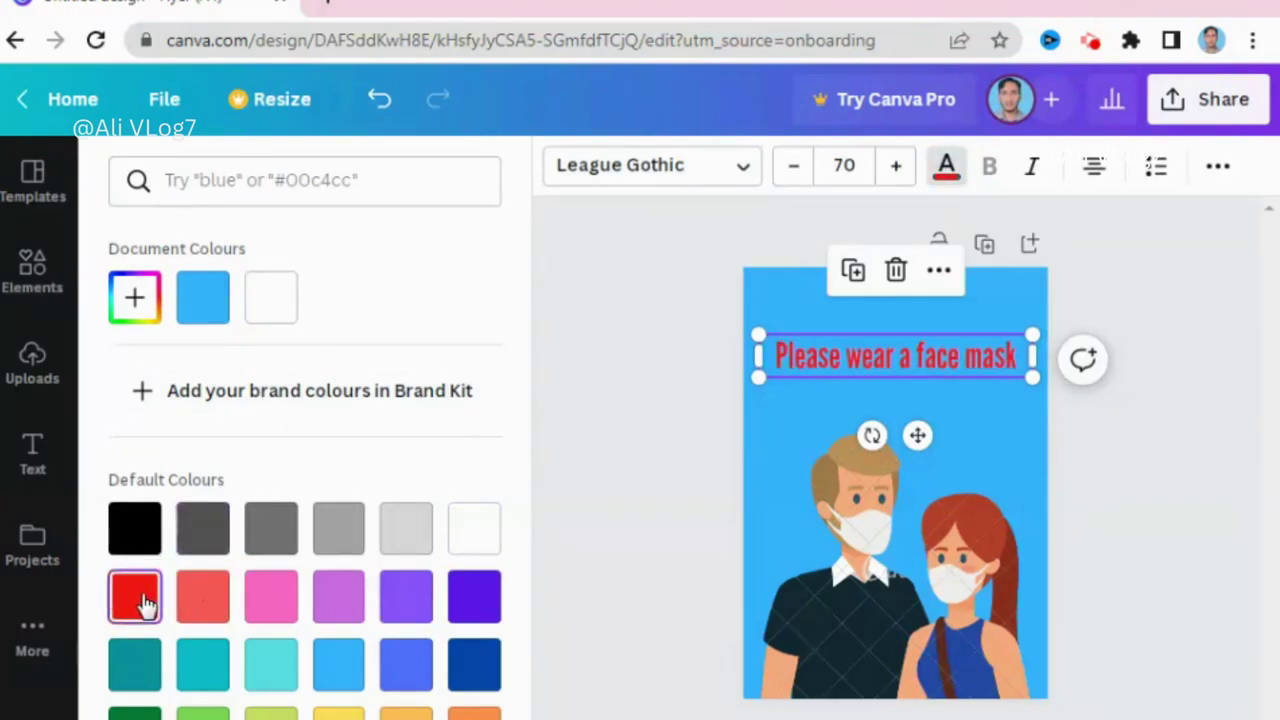
{"action": "double_click", "coordinate": [915, 370]}
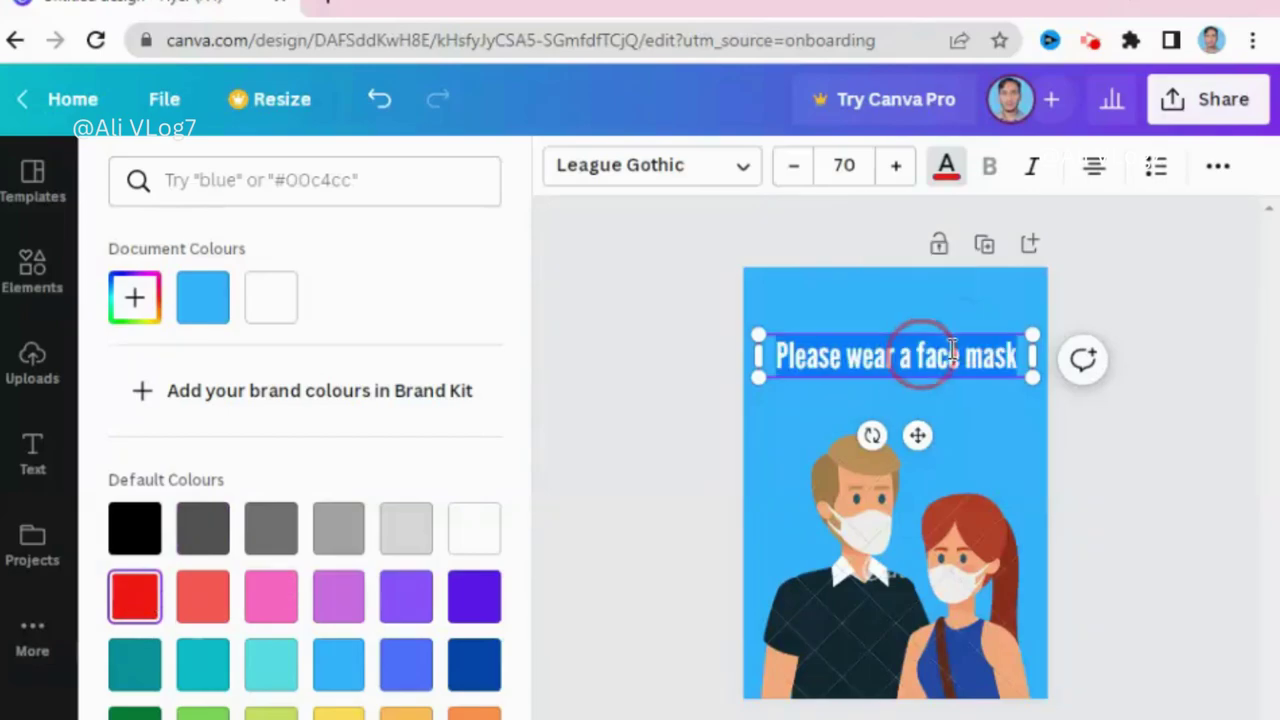
{"action": "left_click_drag", "start_coordinate": [1027, 333], "coordinate": [1043, 334]}
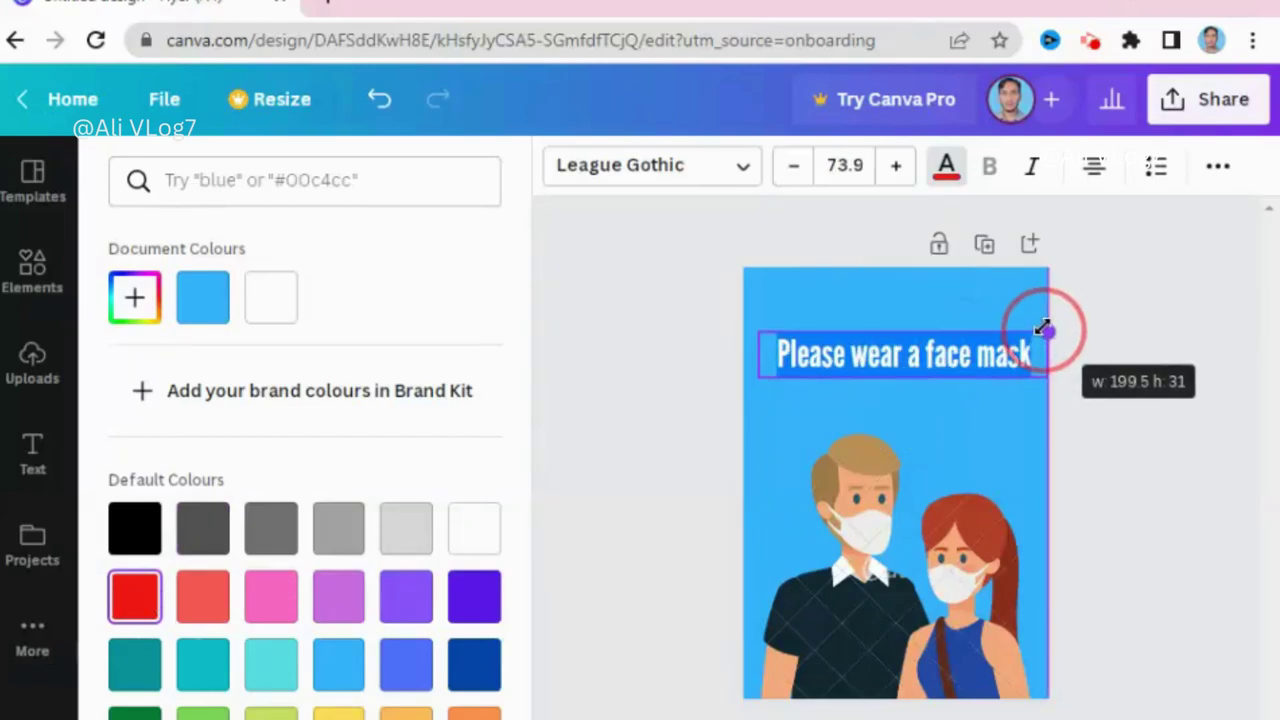
{"action": "key", "text": "Escape"}
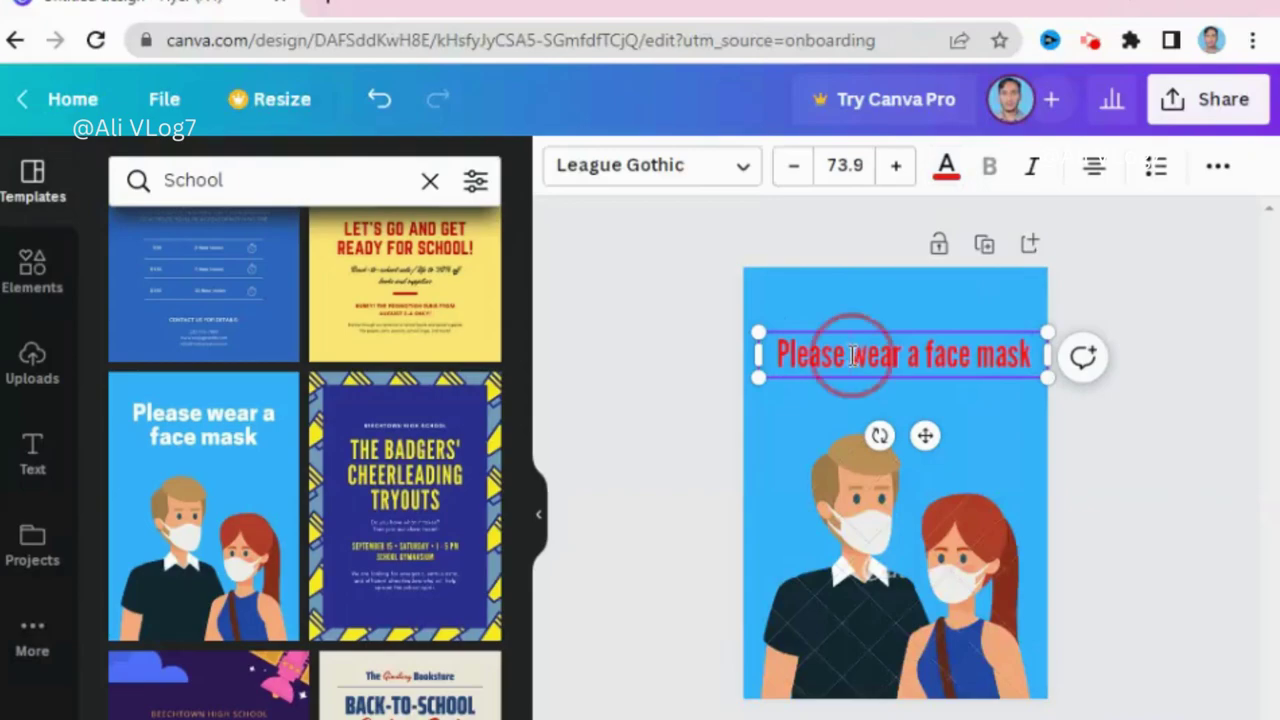
- Raise the heading font size to 78.9 and clear the School template search
{"action": "left_click", "coordinate": [896, 178]}
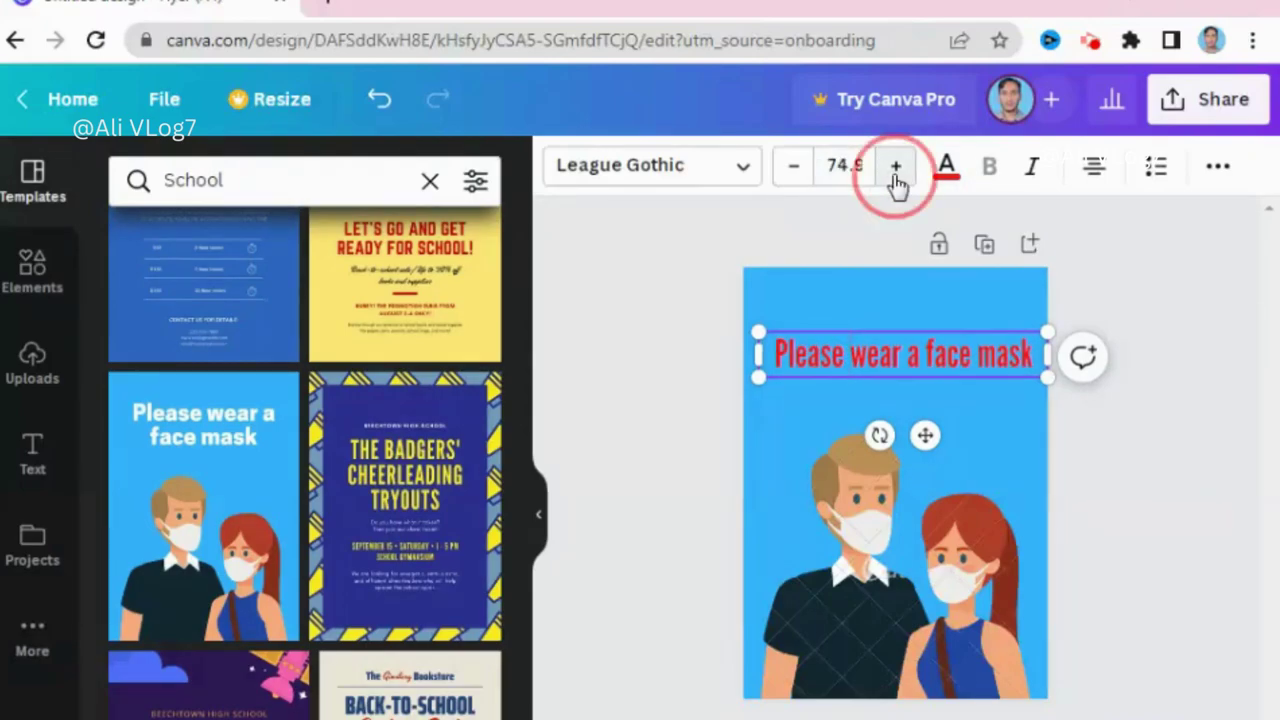
{"action": "left_click", "coordinate": [896, 178]}
{"action": "left_click", "coordinate": [896, 178]}
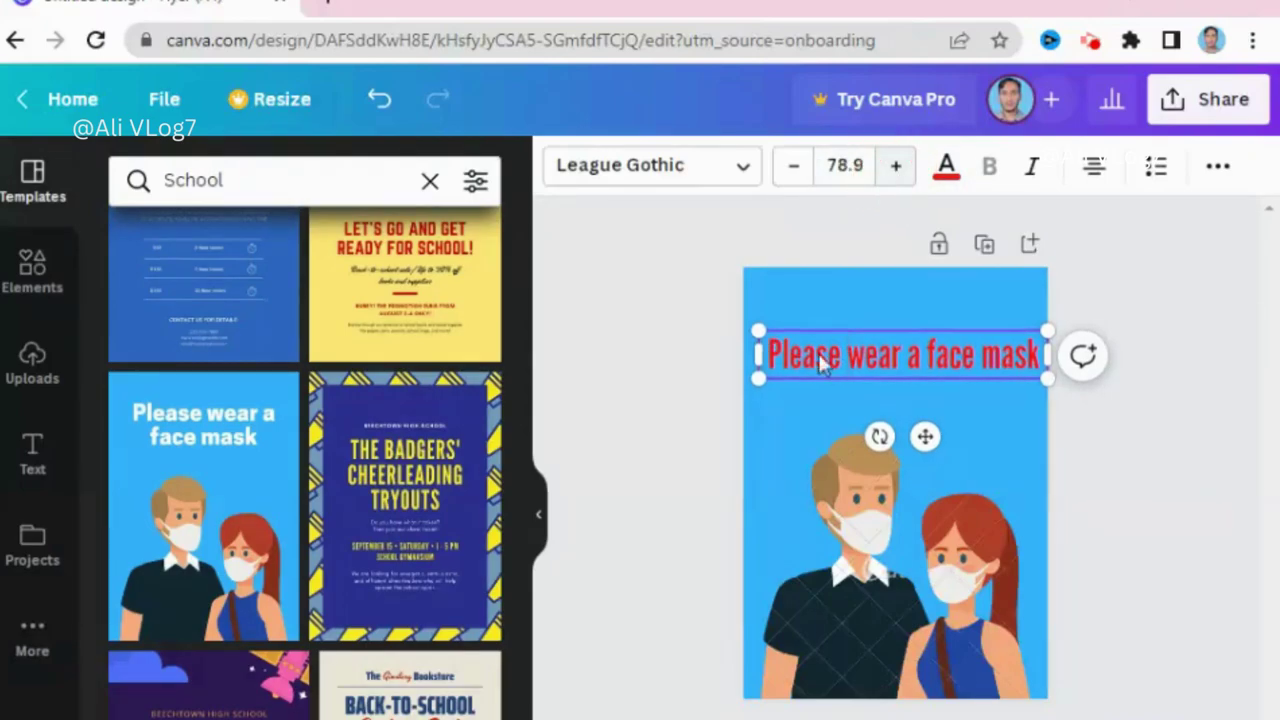
{"action": "left_click", "coordinate": [850, 490]}
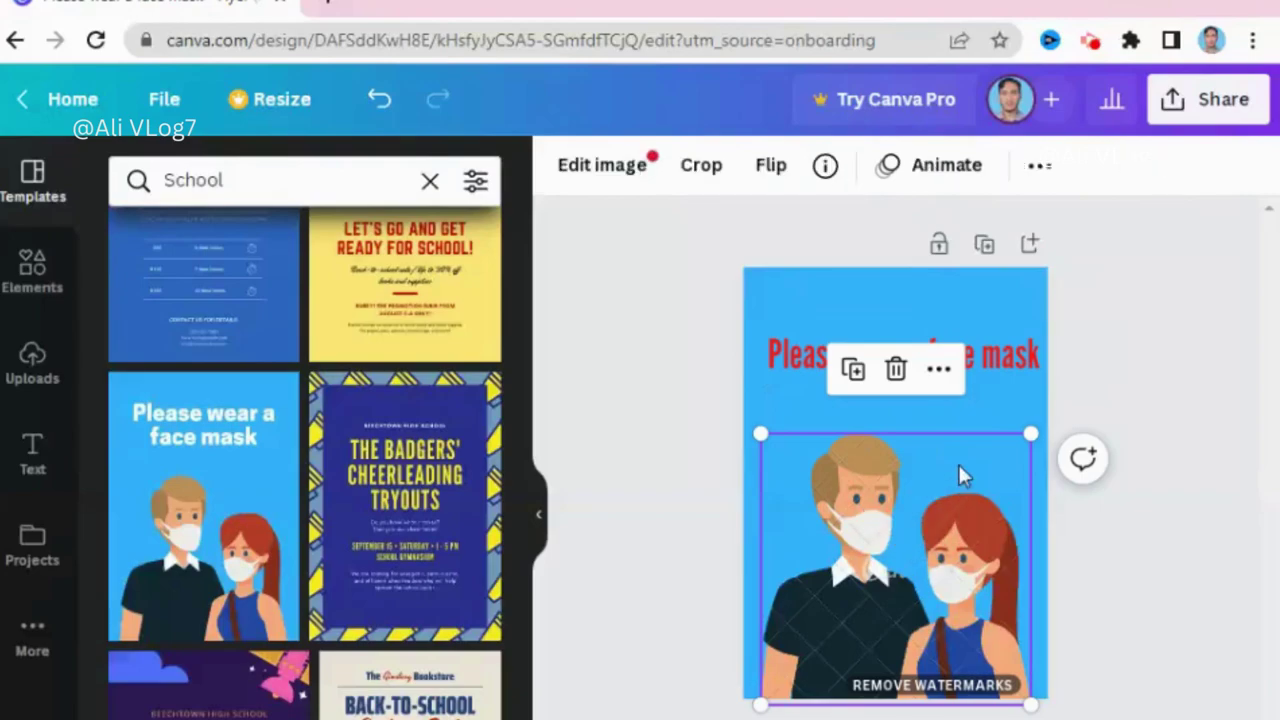
{"action": "left_click", "coordinate": [982, 396]}
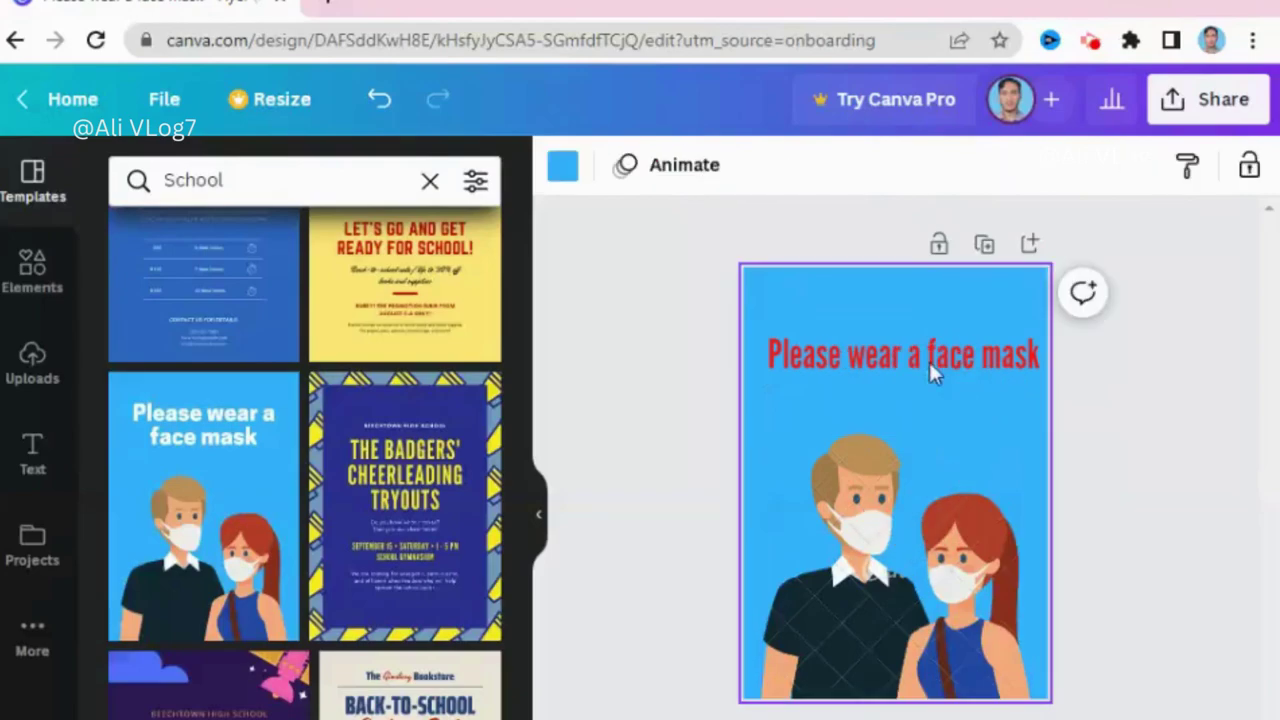
{"action": "left_click", "coordinate": [855, 350]}
{"action": "left_click", "coordinate": [708, 305]}
{"action": "left_click", "coordinate": [812, 293]}
{"action": "left_click", "coordinate": [430, 181]}
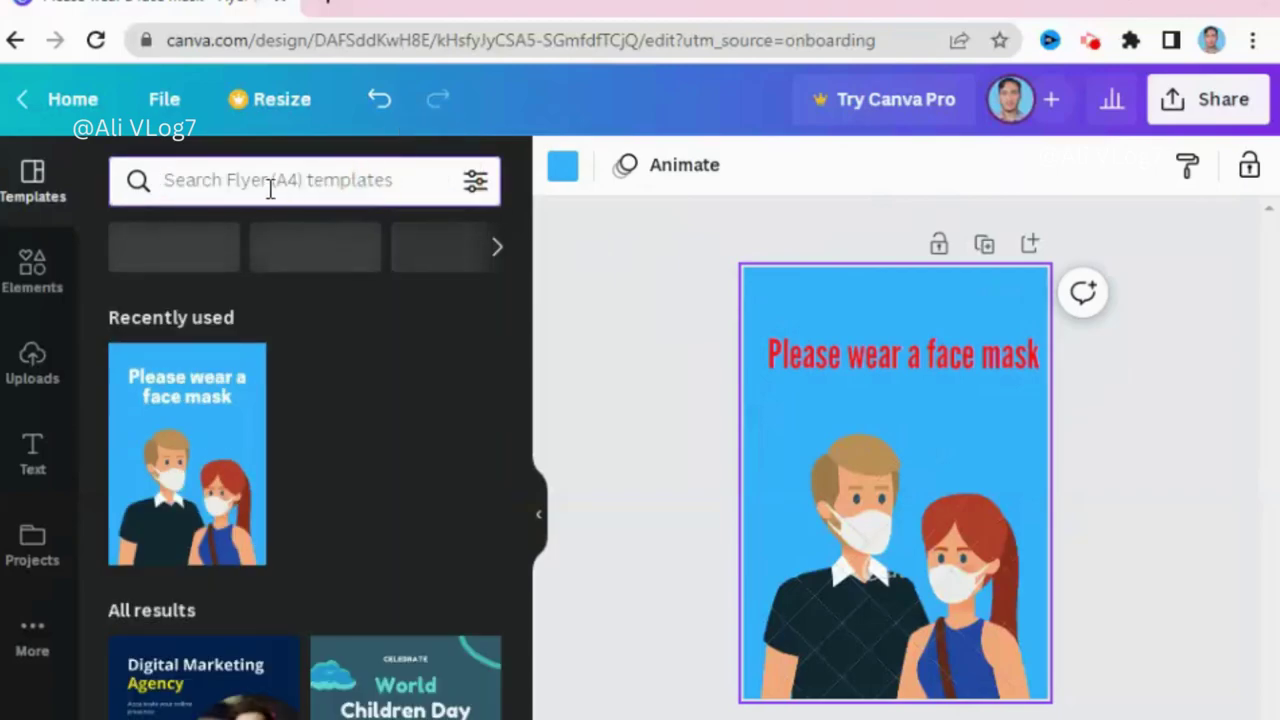
- Search Elements for 'kid' graphics and filter the results to Boy
{"action": "left_click", "coordinate": [48, 212]}
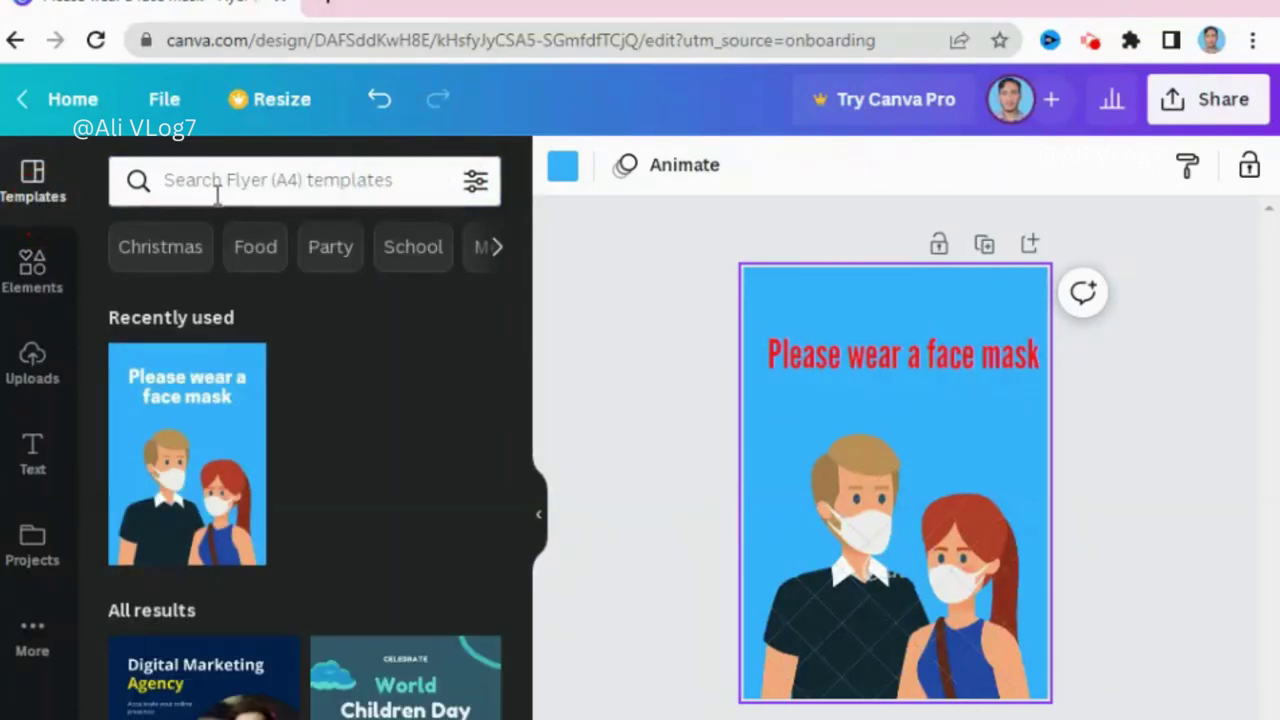
{"action": "left_click", "coordinate": [55, 268]}
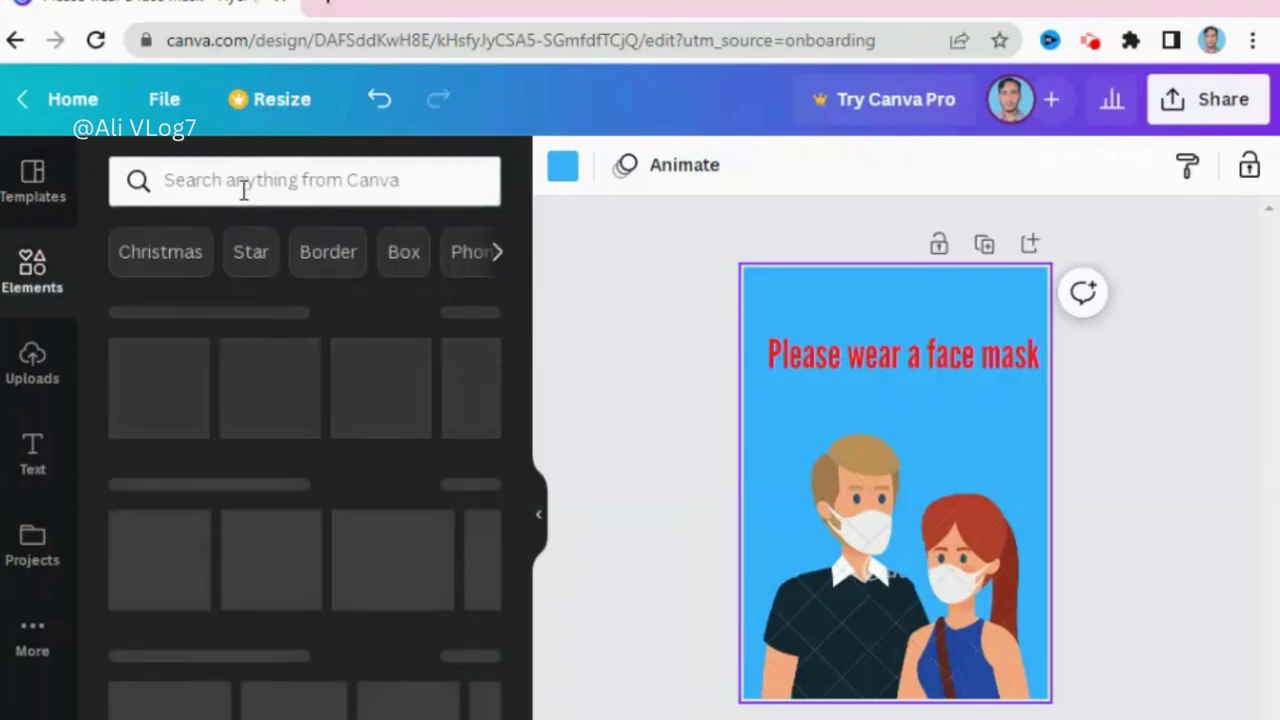
{"action": "type", "text": "kid"}
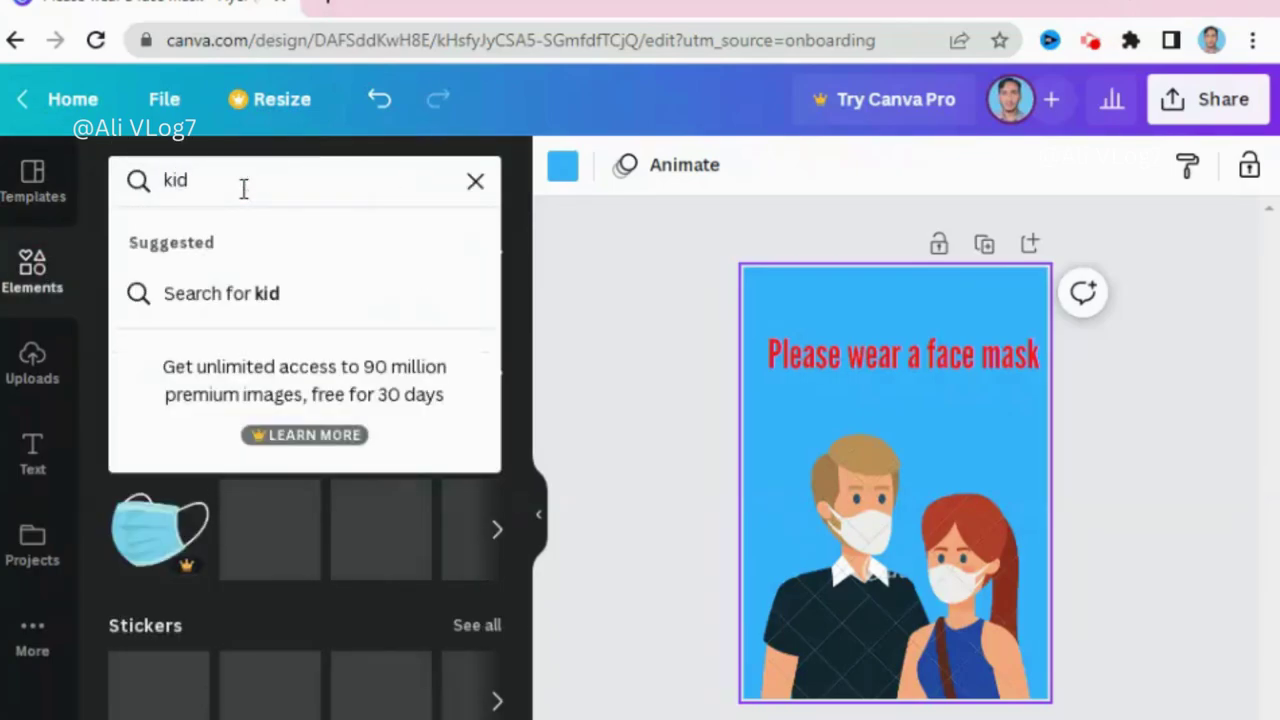
{"action": "key", "text": "Return"}
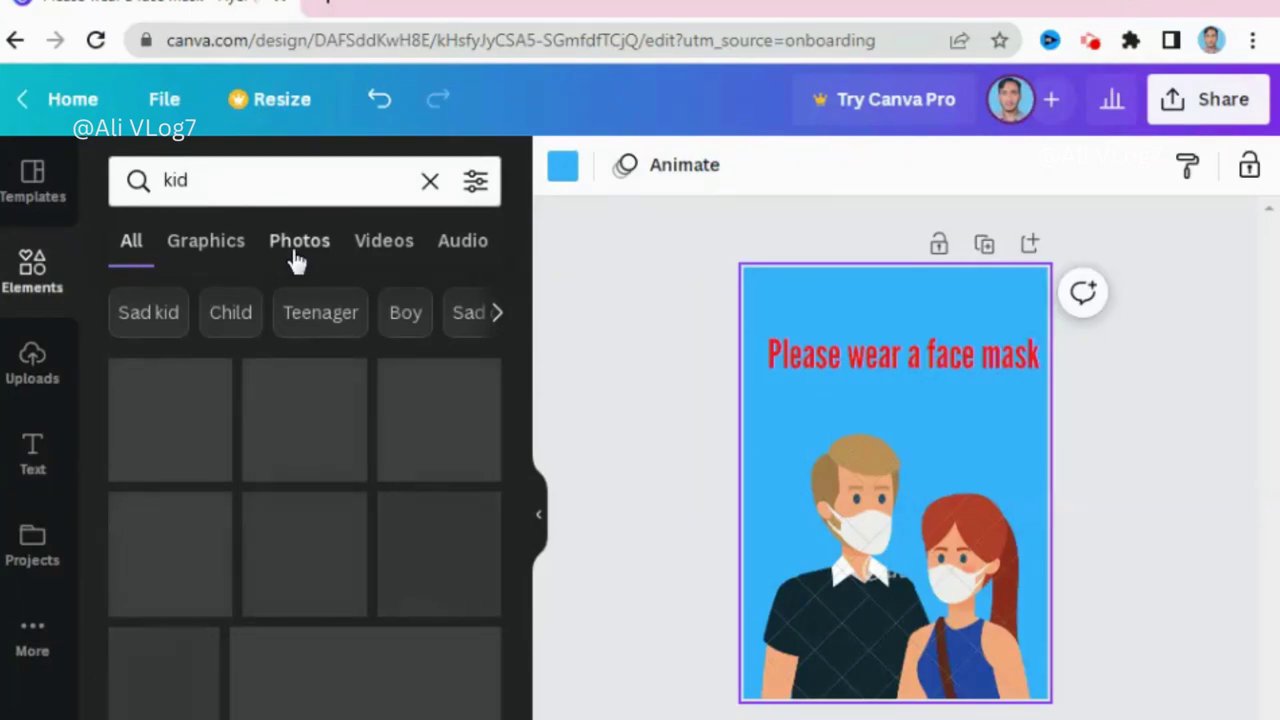
{"action": "left_click", "coordinate": [405, 314]}
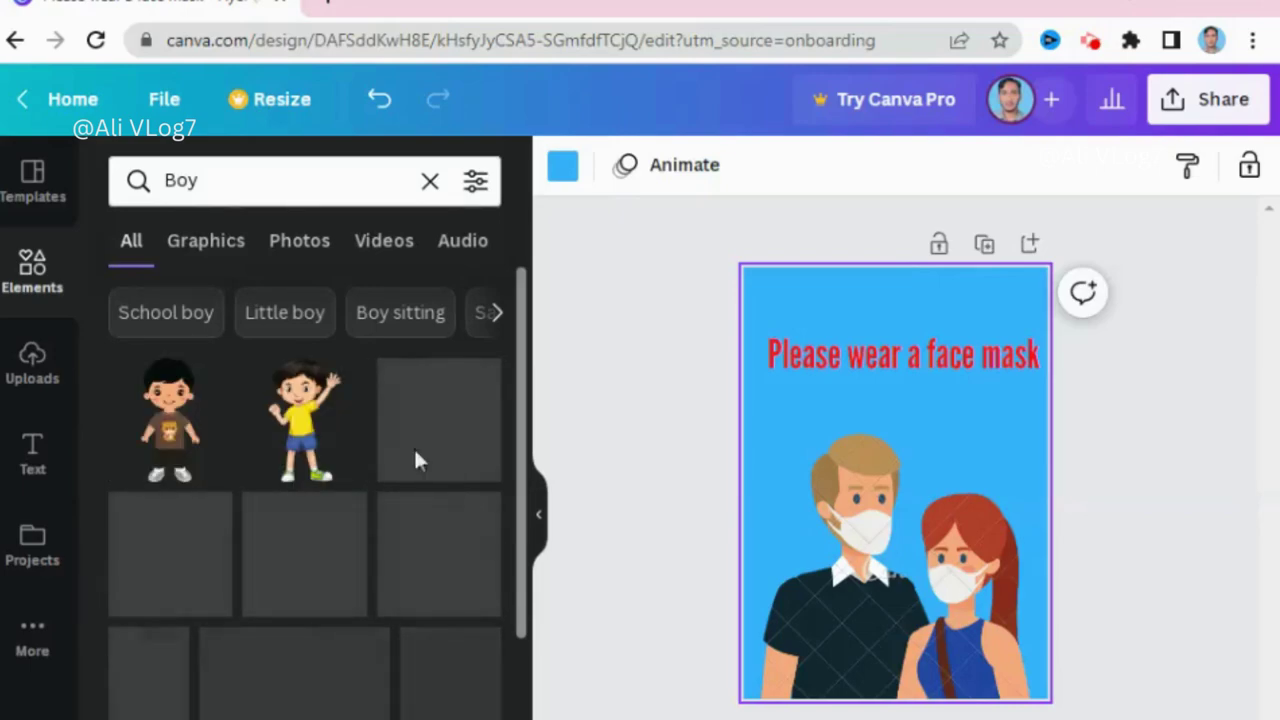
- Add the waving boy, shrink it, and place it under the heading's right end
{"action": "left_click", "coordinate": [313, 430]}
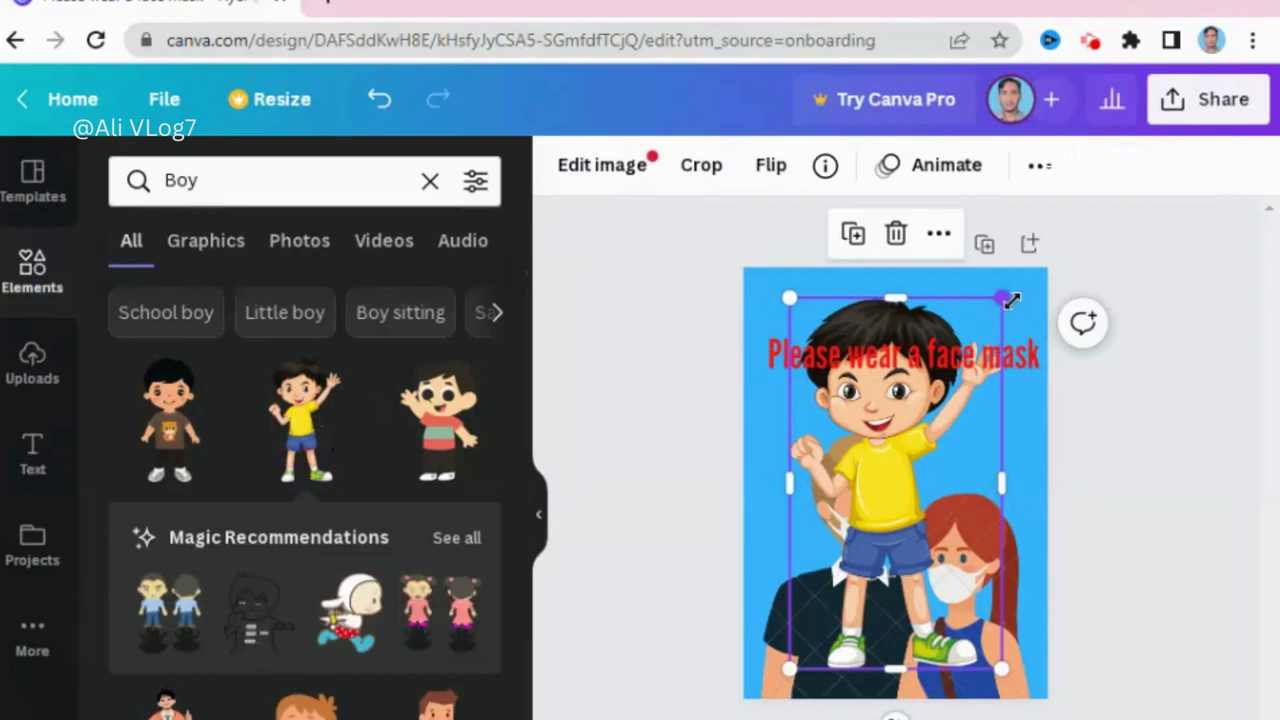
{"action": "left_click_drag", "start_coordinate": [1011, 300], "coordinate": [943, 466]}
{"action": "mouse_move", "coordinate": [900, 560]}
{"action": "left_mouse_down"}
{"action": "mouse_move", "coordinate": [893, 543]}
{"action": "mouse_move", "coordinate": [1015, 372]}
{"action": "left_mouse_up"}
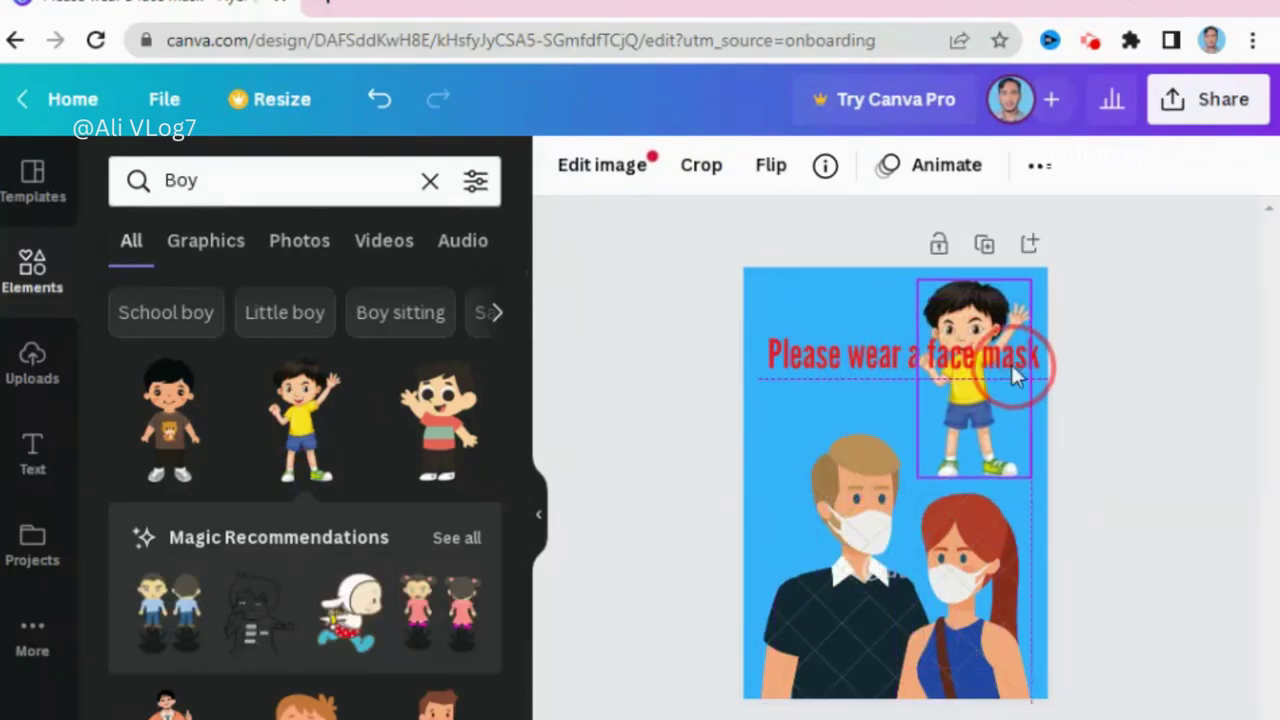
{"action": "mouse_move", "coordinate": [1031, 281]}
{"action": "left_mouse_down"}
{"action": "mouse_move", "coordinate": [970, 438]}
{"action": "mouse_move", "coordinate": [997, 405]}
{"action": "mouse_move", "coordinate": [977, 408]}
{"action": "mouse_move", "coordinate": [985, 424]}
{"action": "left_mouse_up"}
{"action": "left_click", "coordinate": [1122, 498]}
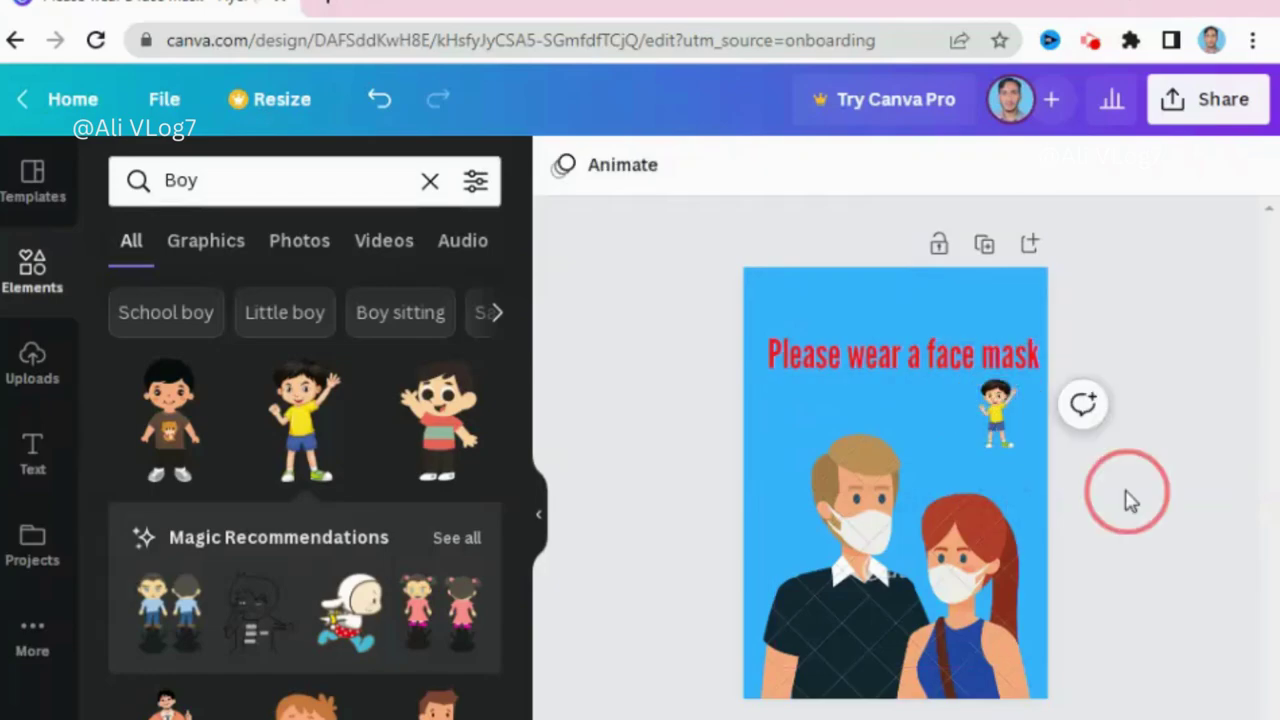
{"action": "left_click", "coordinate": [862, 382]}
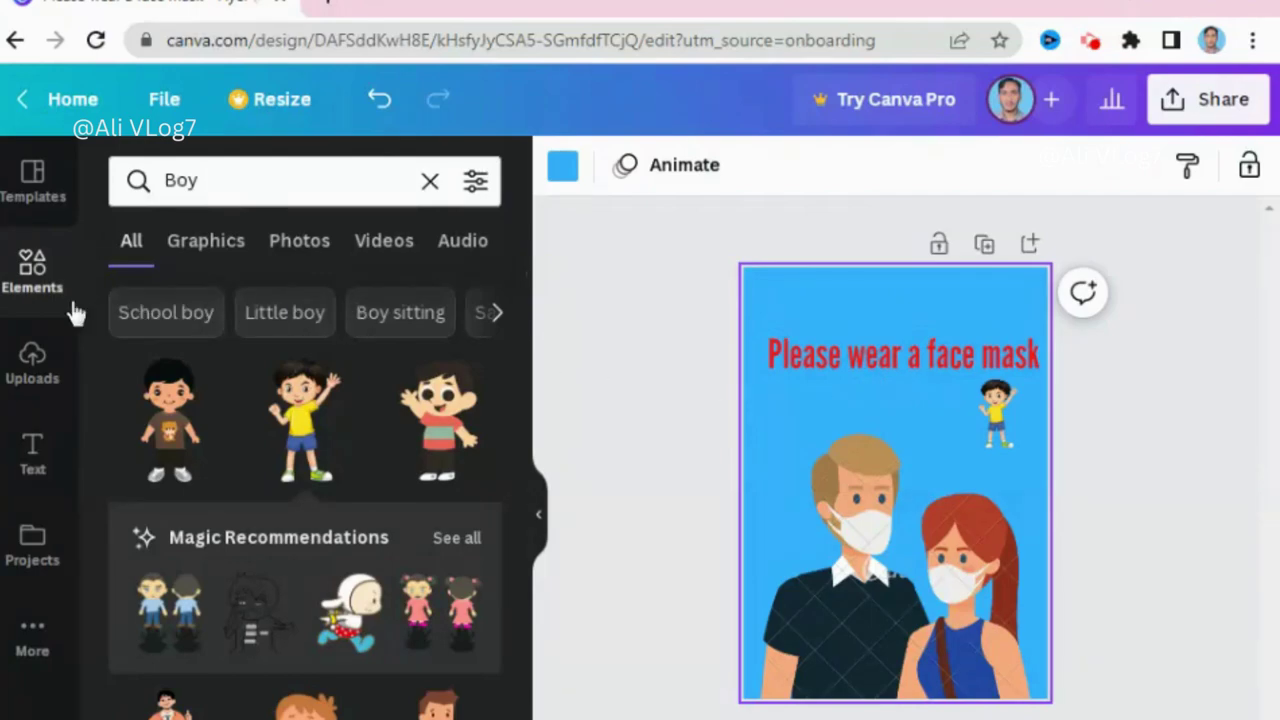
{"action": "left_click", "coordinate": [34, 452]}
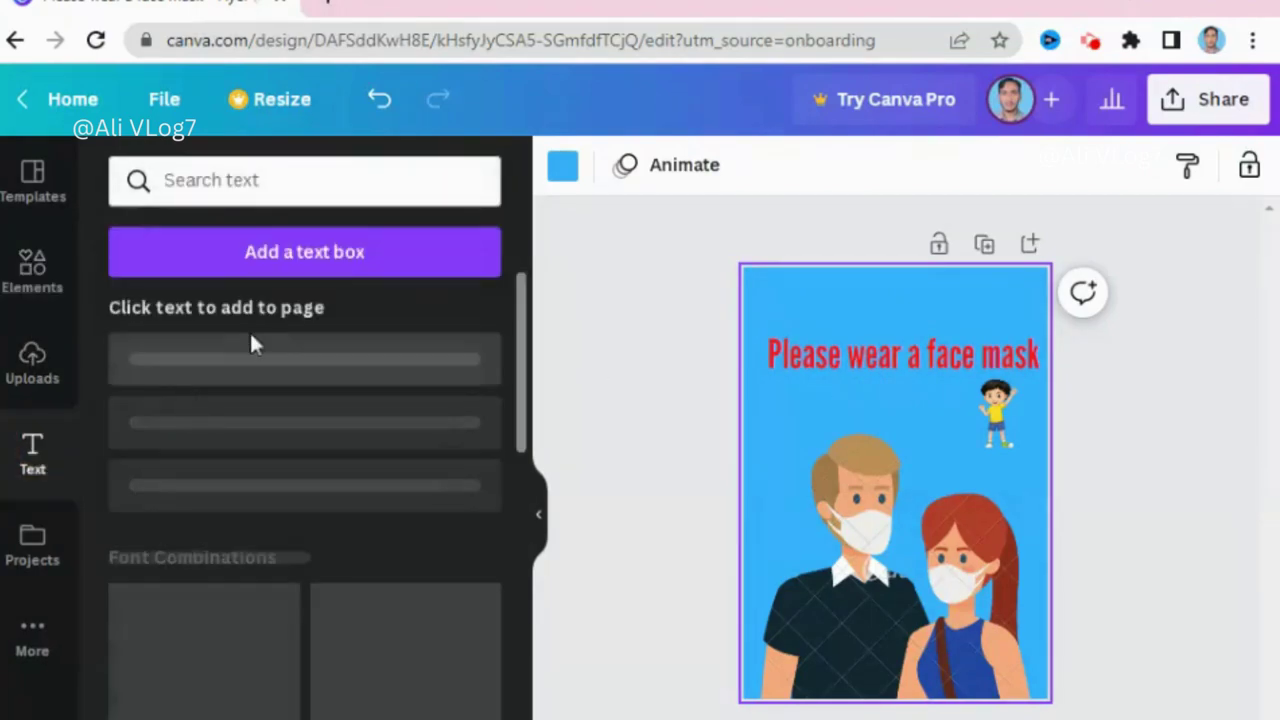
- Add a heading reading 'Hello Friends Attention Please' and reduce it to size 34
{"action": "left_click", "coordinate": [277, 393]}
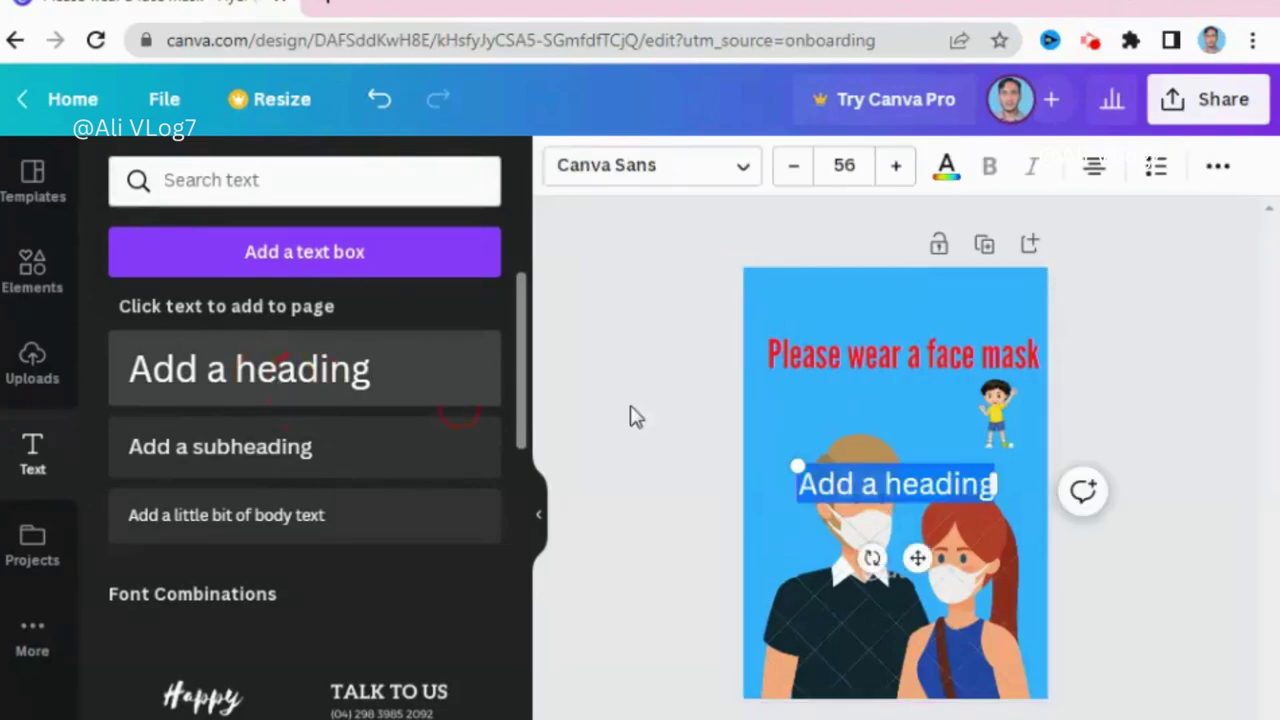
{"action": "key", "text": "BackSpace"}
{"action": "type", "text": "He"}
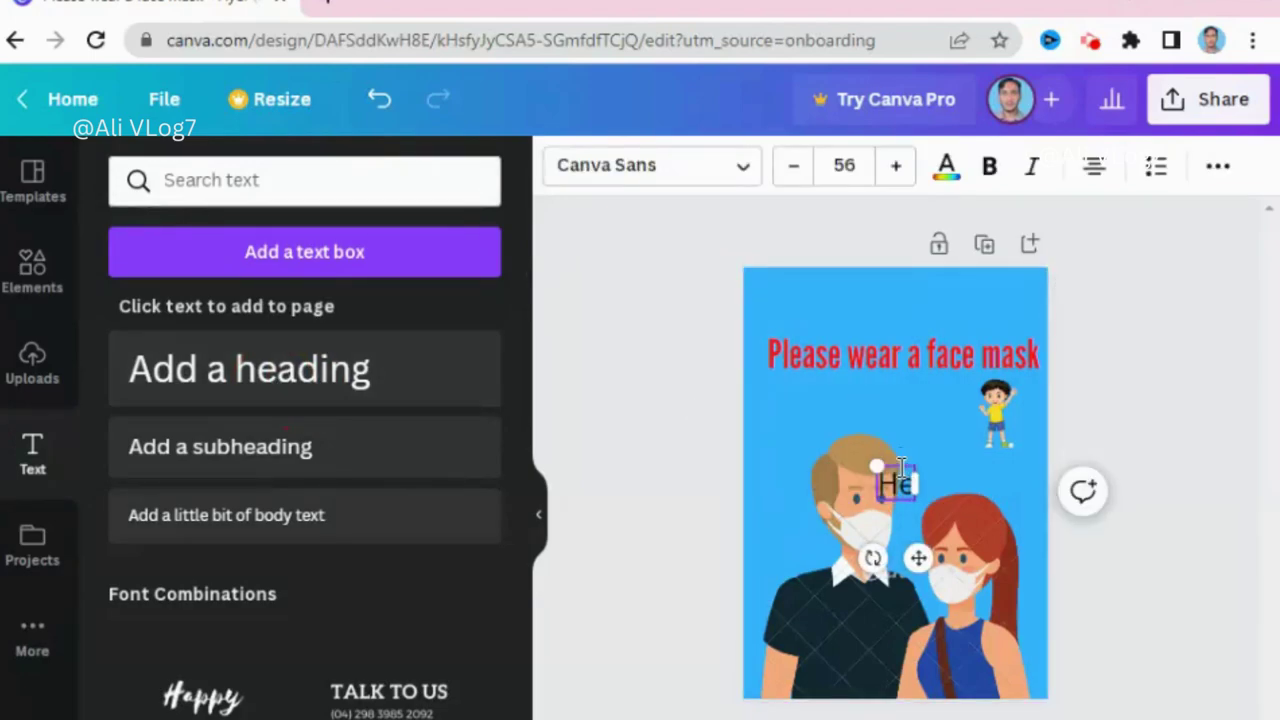
{"action": "type", "text": "llo"}
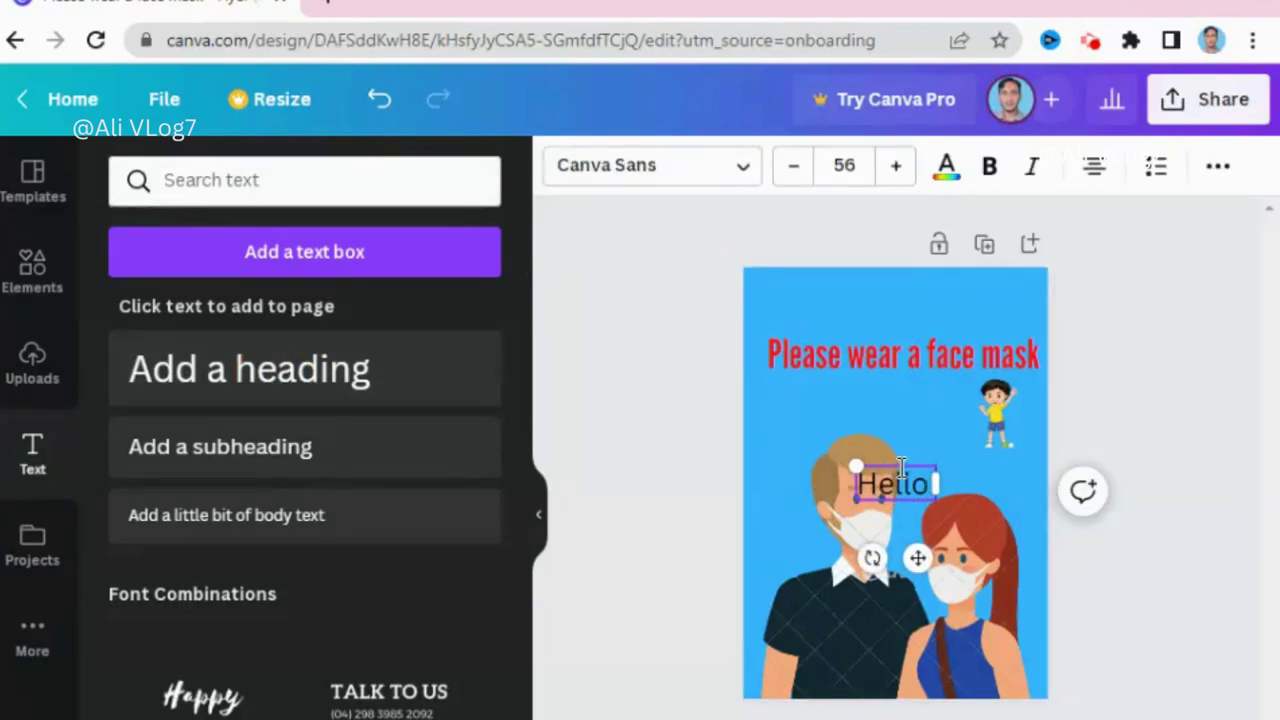
{"action": "type", "text": " Friend"}
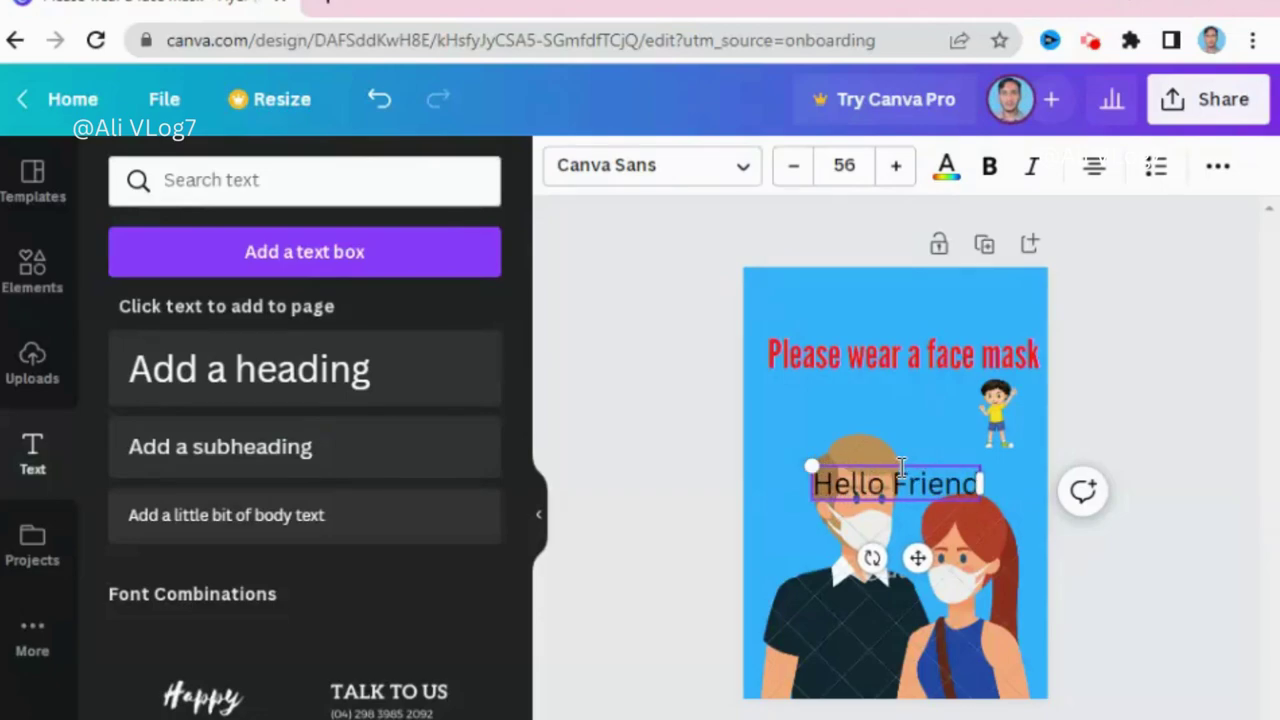
{"action": "type", "text": "s "}
{"action": "type", "text": "A"}
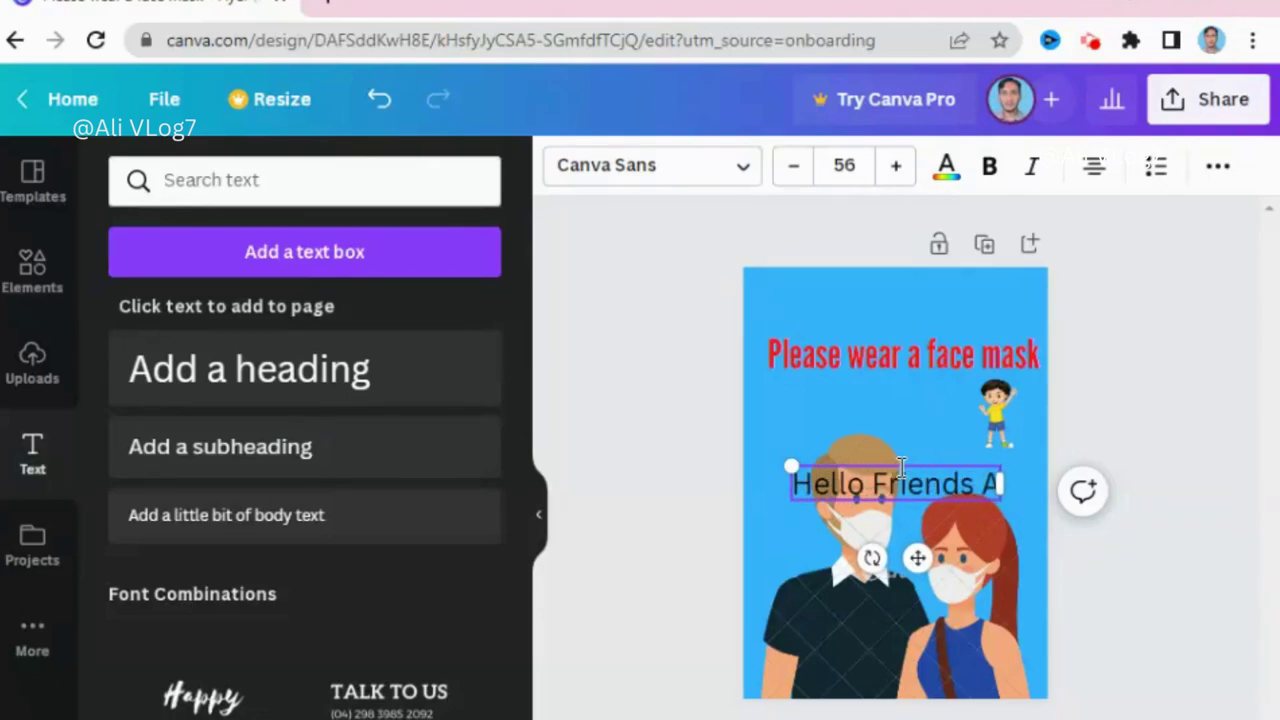
{"action": "type", "text": "ttent"}
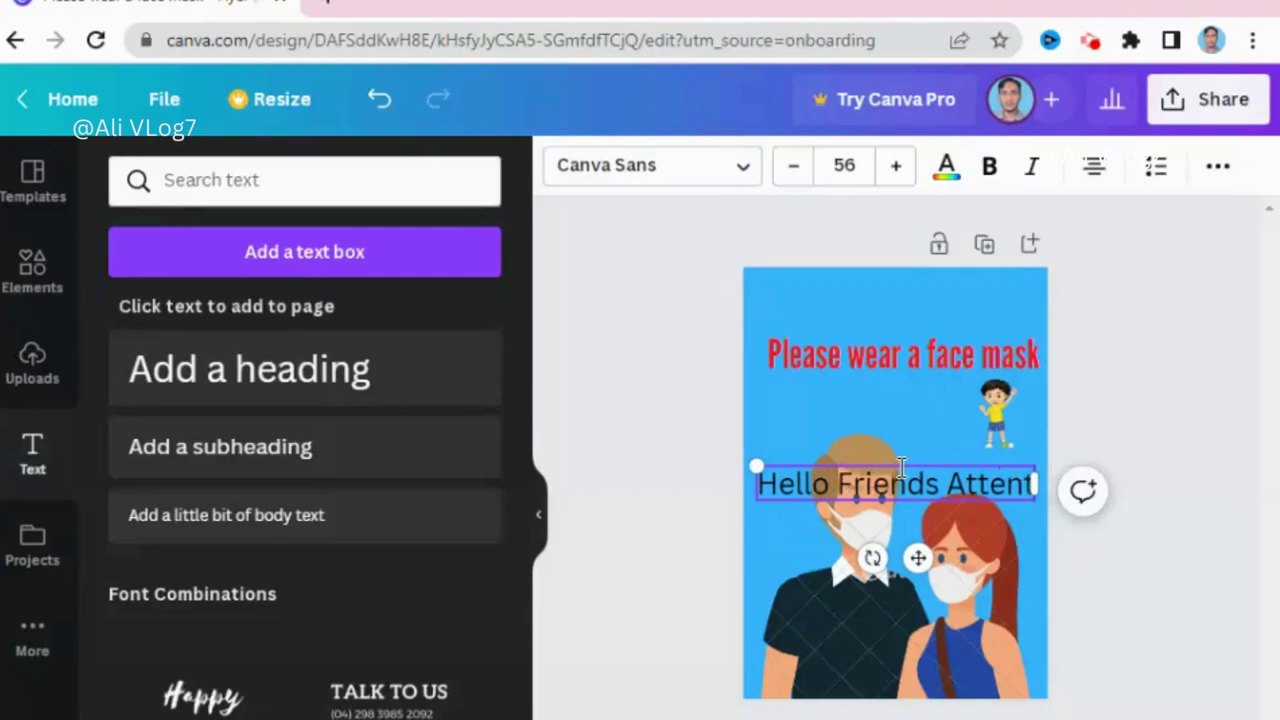
{"action": "type", "text": "ionPlease"}
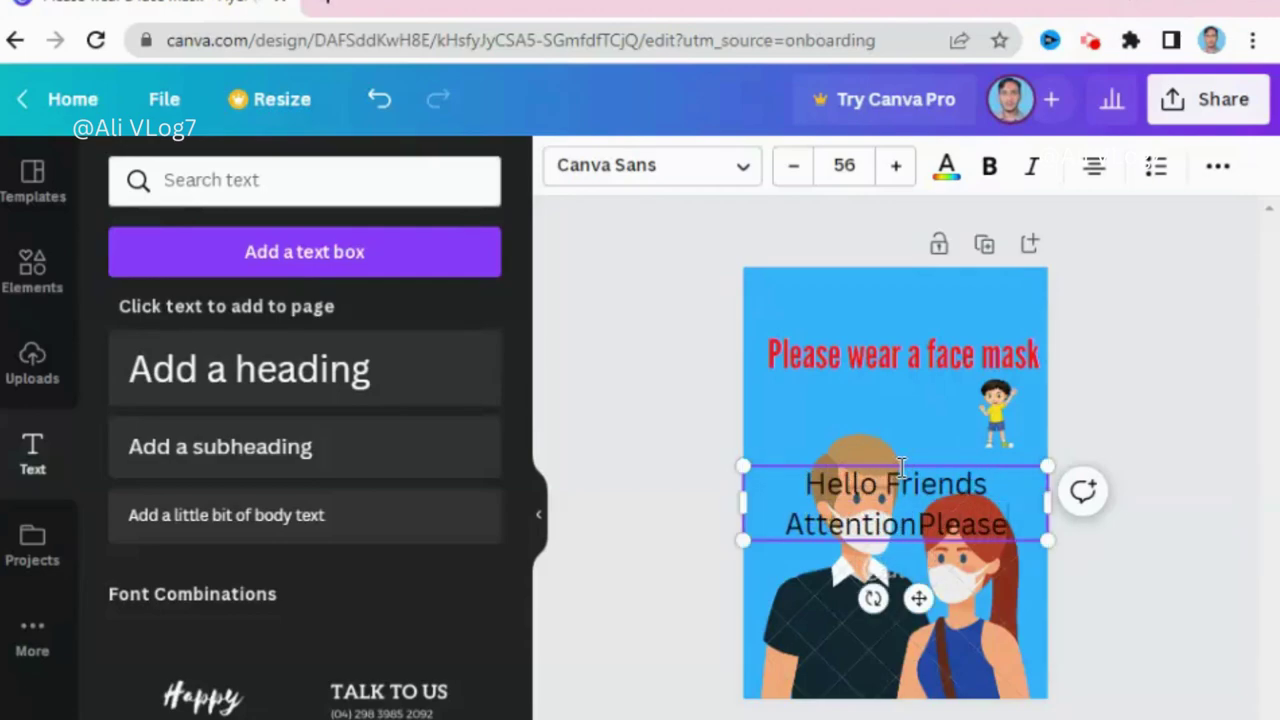
{"action": "left_click", "coordinate": [794, 168]}
{"action": "left_click", "coordinate": [794, 168]}
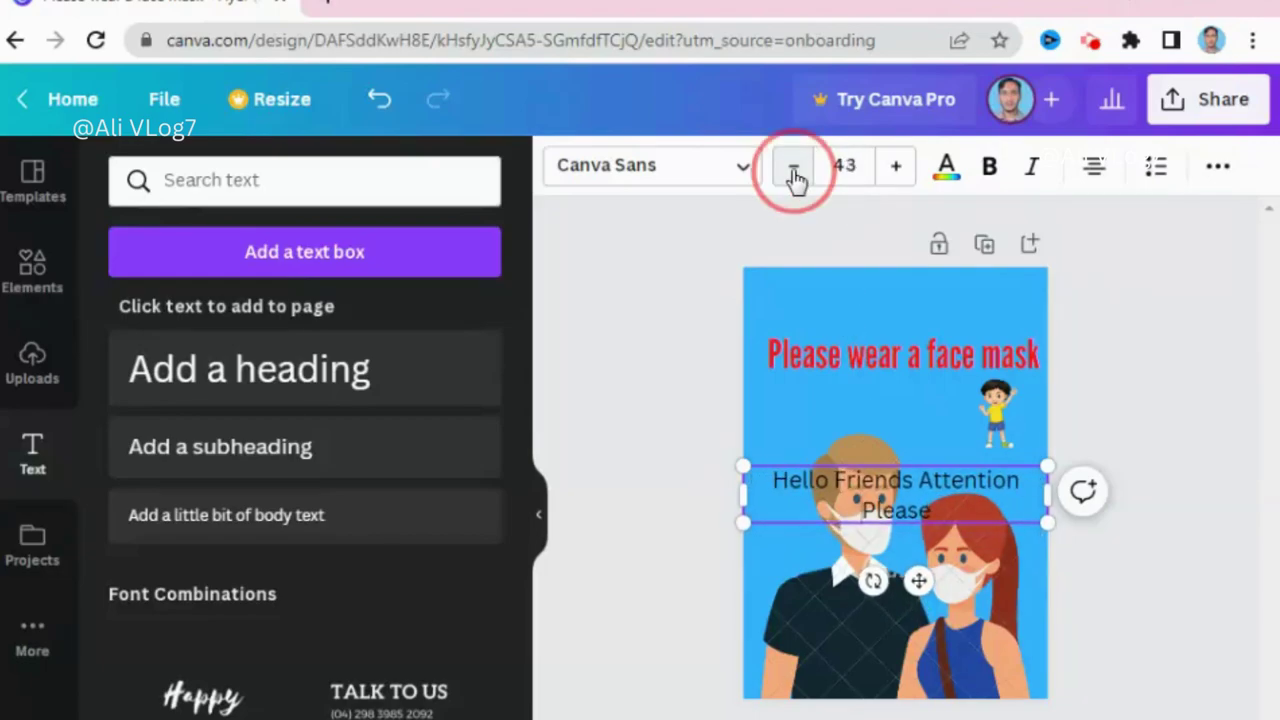
{"action": "left_click", "coordinate": [794, 176]}
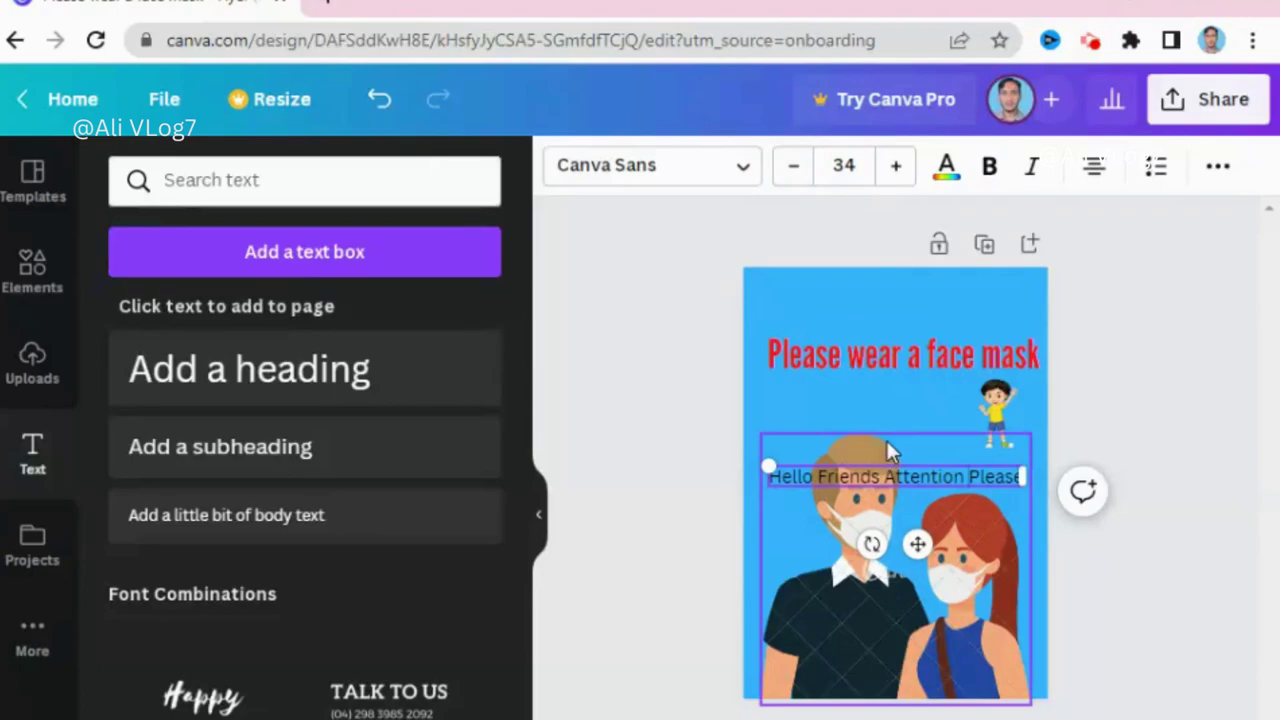
- Move 'Hello Friends Attention Please' just under the red heading and set its size to 25
{"action": "left_click", "coordinate": [886, 438]}
{"action": "left_click_drag", "start_coordinate": [879, 456], "coordinate": [883, 385]}
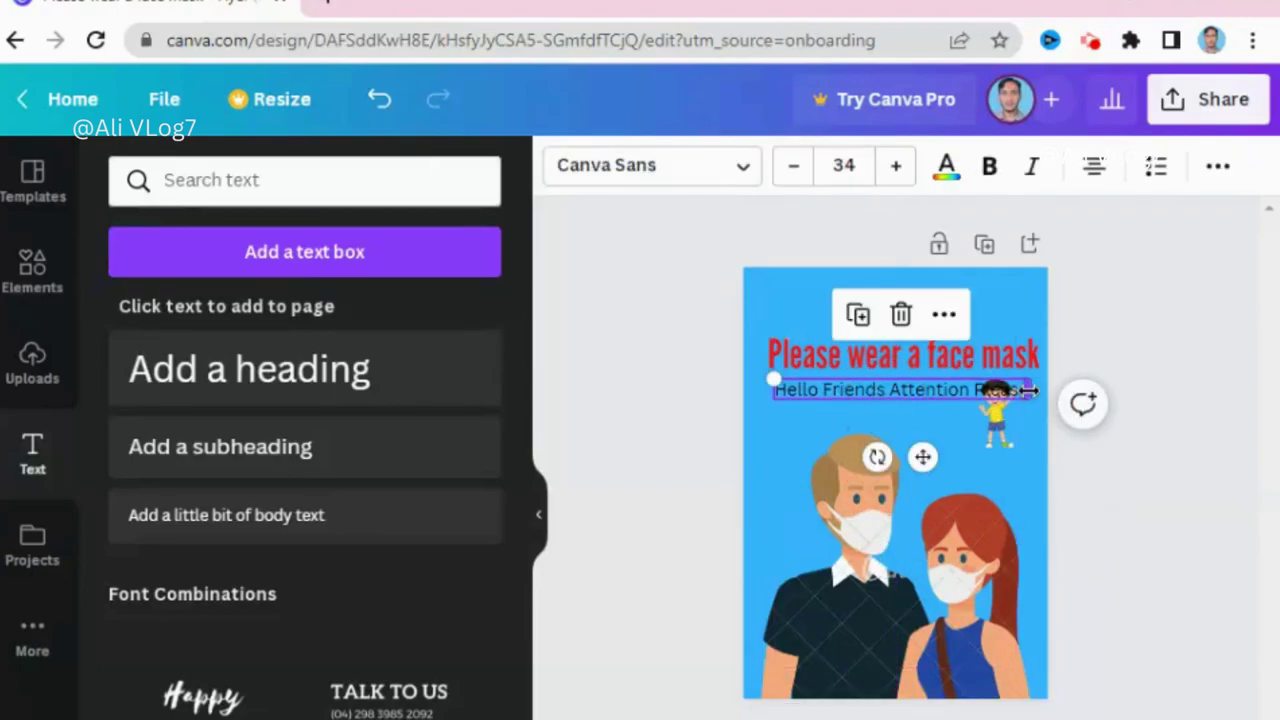
{"action": "left_click_drag", "start_coordinate": [1030, 390], "coordinate": [960, 392]}
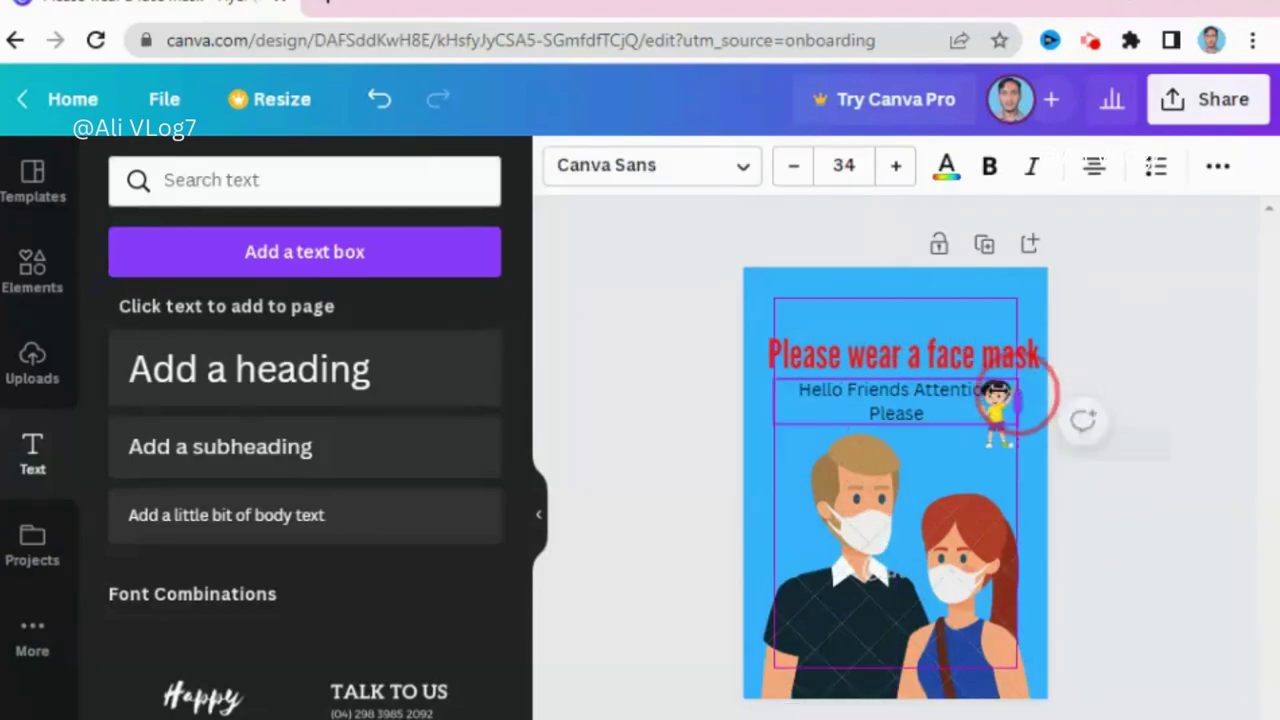
{"action": "left_click", "coordinate": [806, 180]}
{"action": "left_click", "coordinate": [806, 180]}
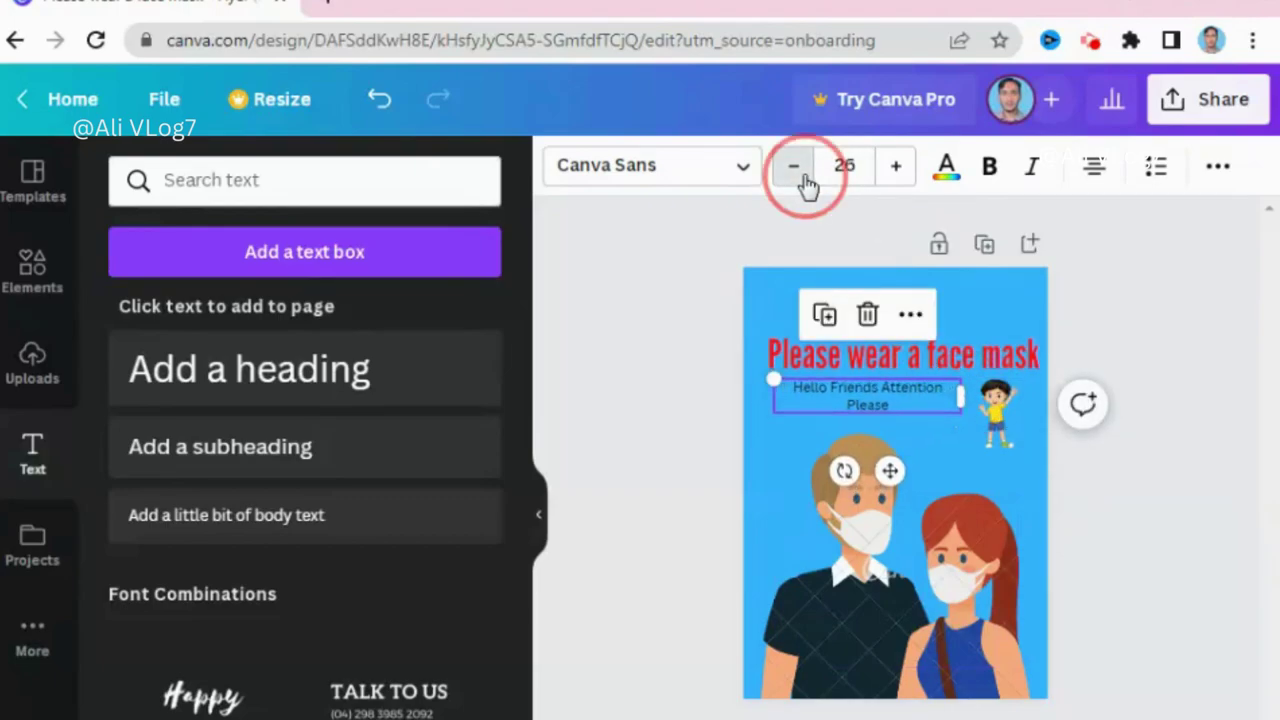
{"action": "left_click", "coordinate": [806, 180]}
{"action": "left_click", "coordinate": [806, 180]}
{"action": "left_click", "coordinate": [889, 182]}
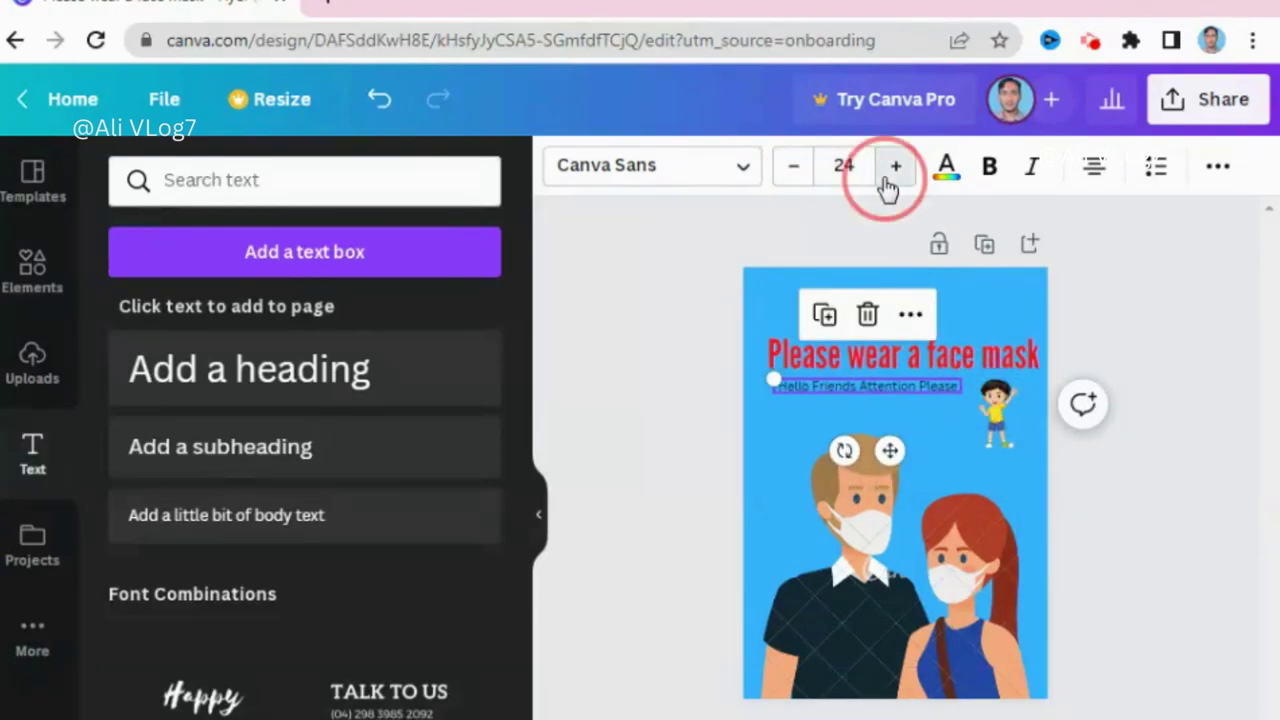
{"action": "left_click", "coordinate": [793, 166]}
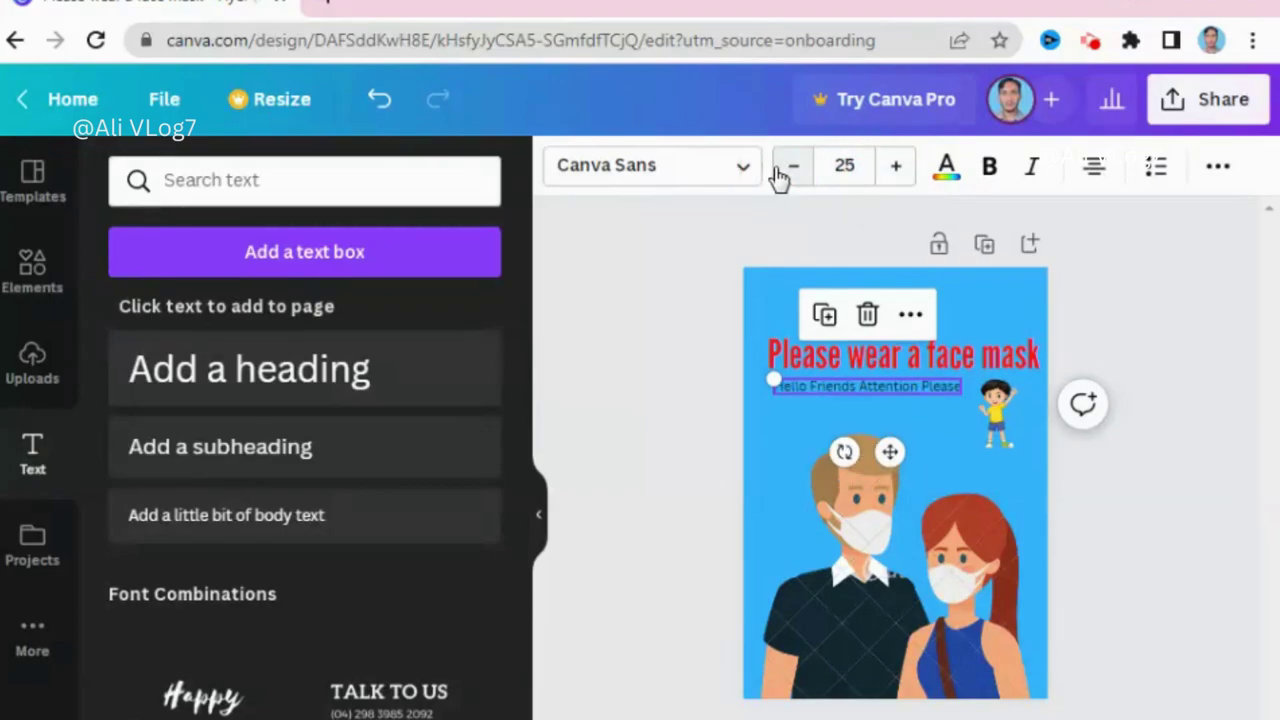
{"action": "left_click", "coordinate": [848, 356]}
- Colour the heading yellow and the 'Hello Friends Attention Please' subtitle red
{"action": "left_click", "coordinate": [947, 168]}
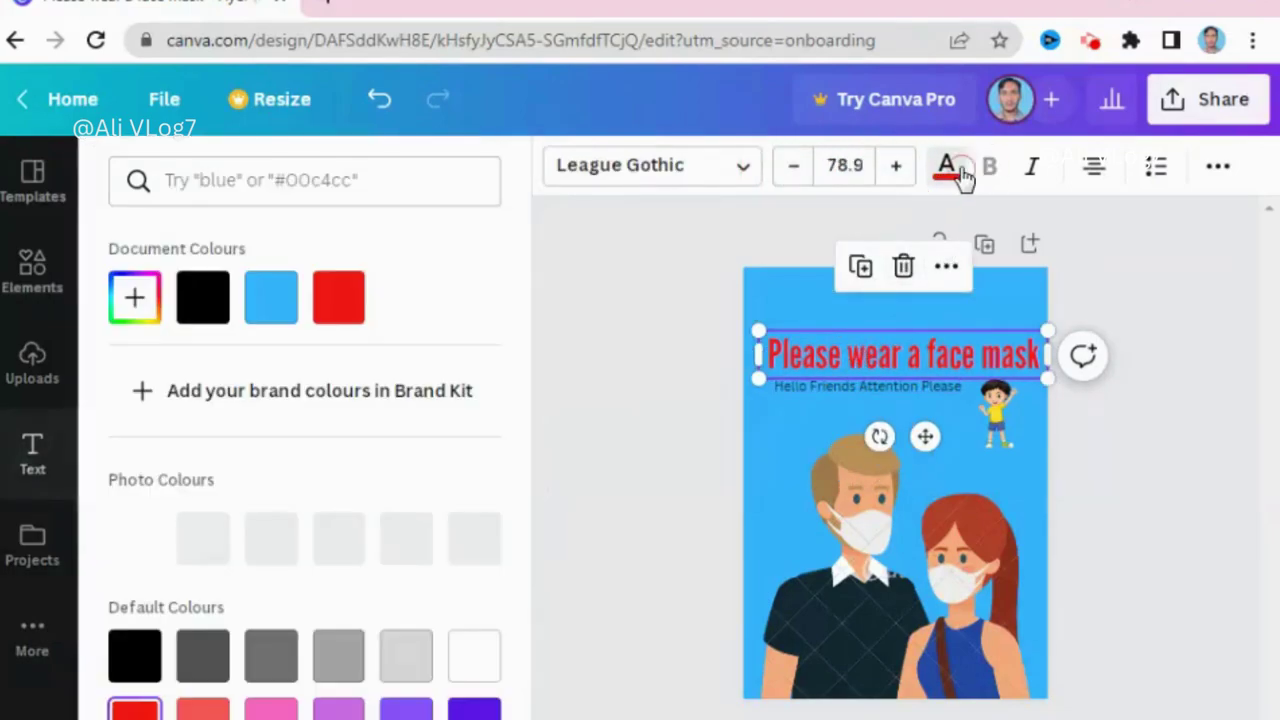
{"action": "scroll", "coordinate": [335, 615], "scroll_direction": "down", "scroll_amount": 1}
{"action": "left_click", "coordinate": [338, 445]}
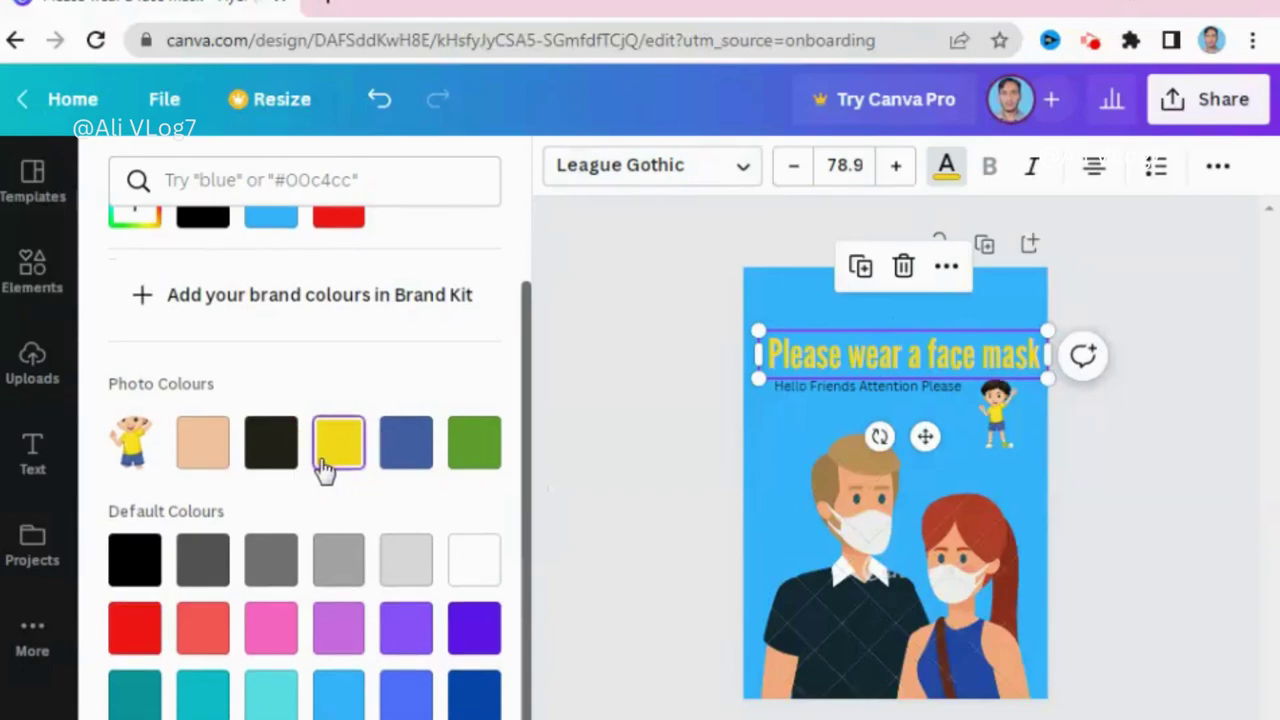
{"action": "left_click", "coordinate": [857, 391]}
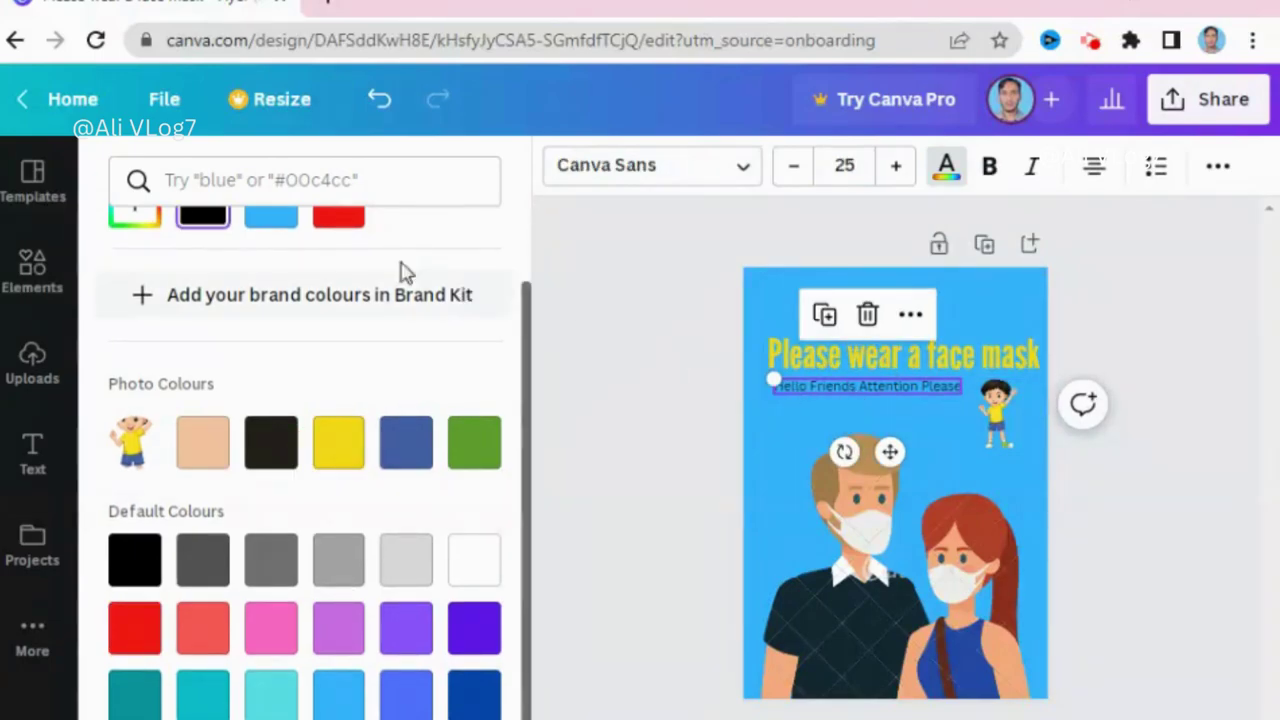
{"action": "left_click", "coordinate": [341, 225]}
{"action": "key", "text": "Escape"}
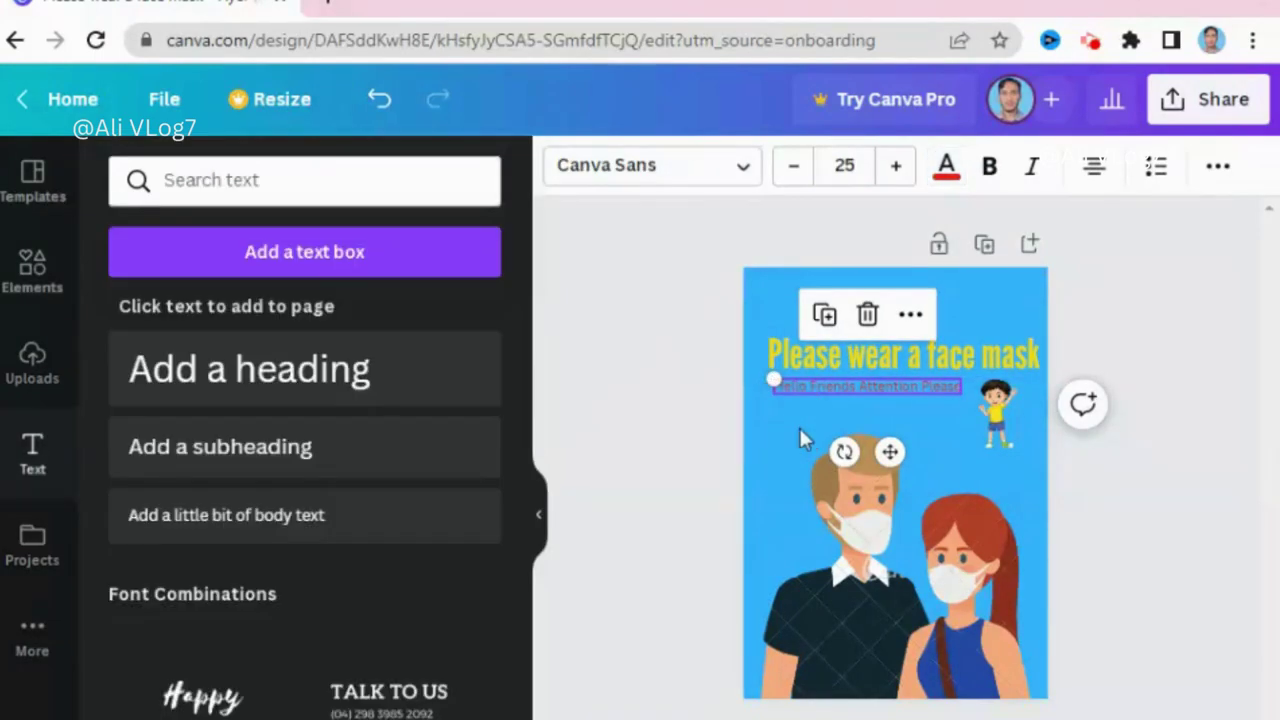
- Make the subtitle bold at size 24 and centre it beneath the heading
{"action": "left_click", "coordinate": [1001, 172]}
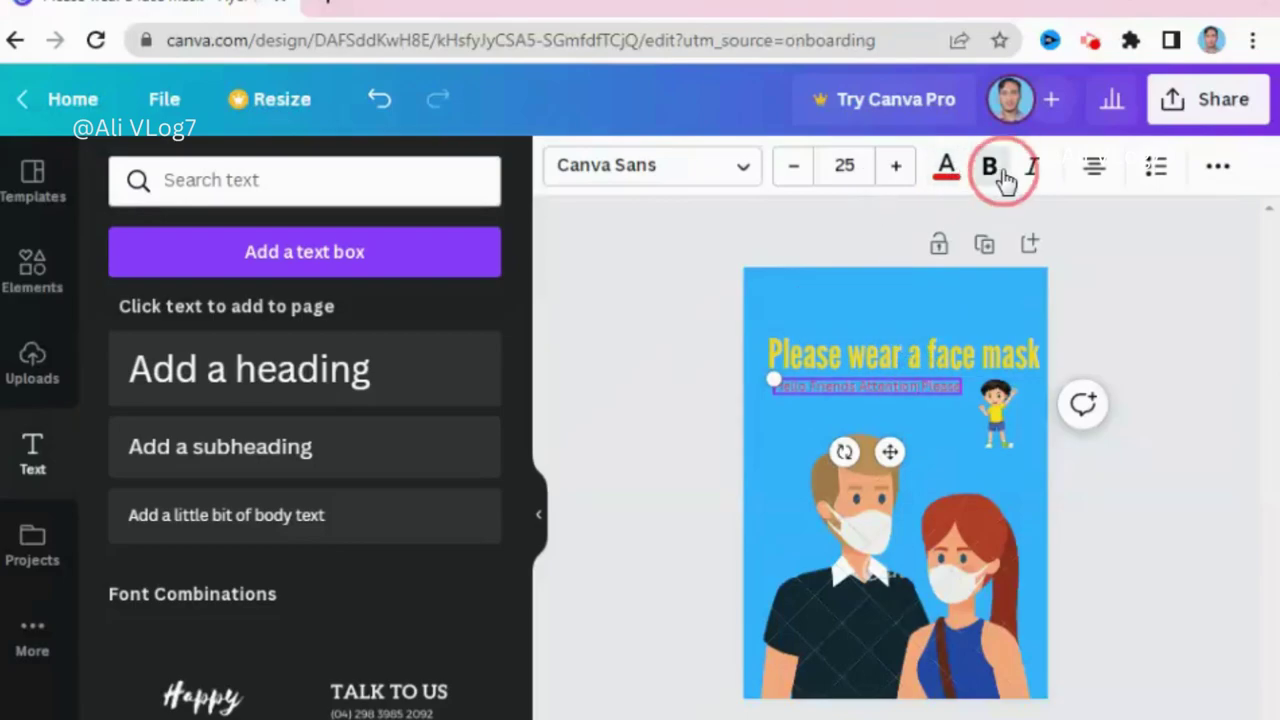
{"action": "left_click", "coordinate": [910, 390]}
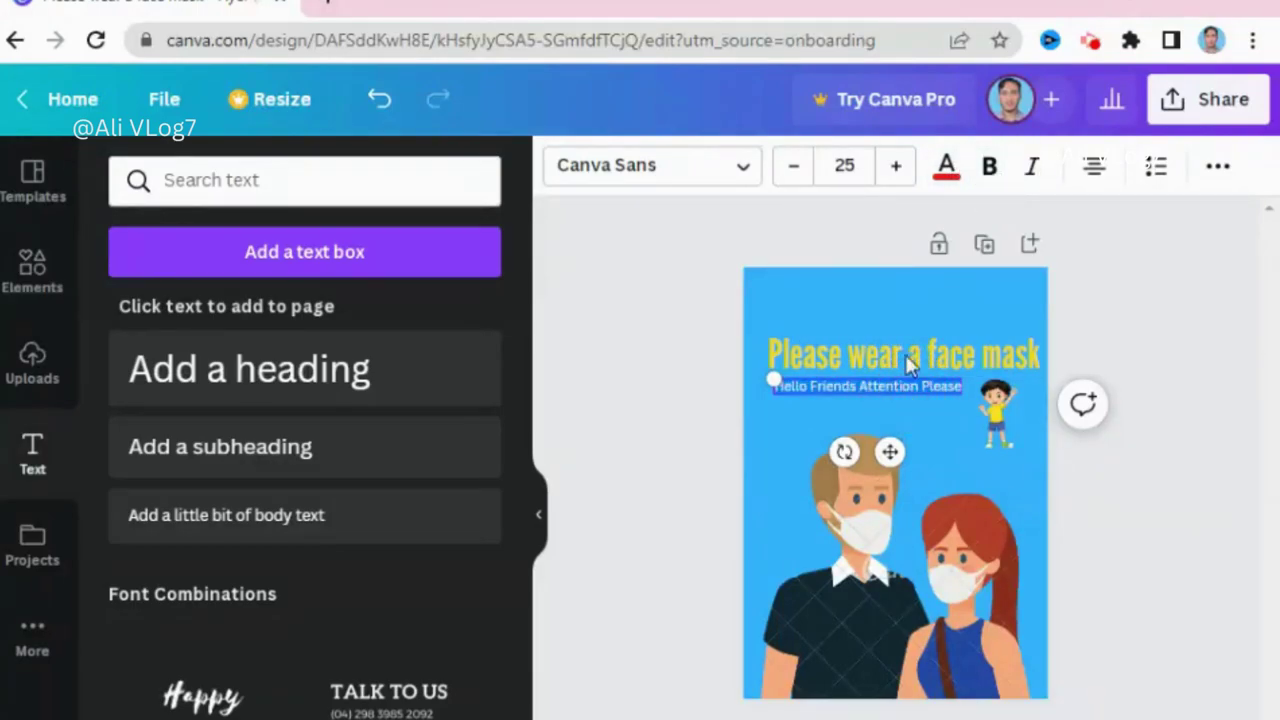
{"action": "left_click", "coordinate": [989, 166]}
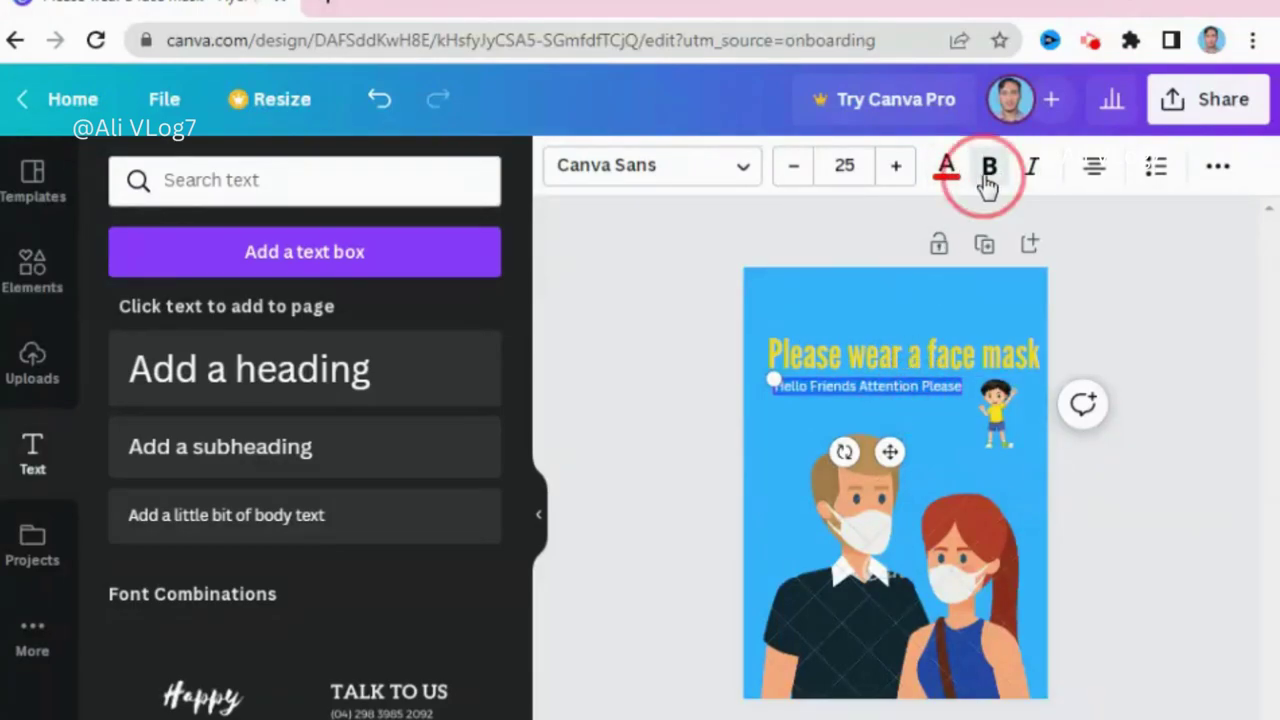
{"action": "left_click", "coordinate": [793, 166]}
{"action": "left_click", "coordinate": [952, 435]}
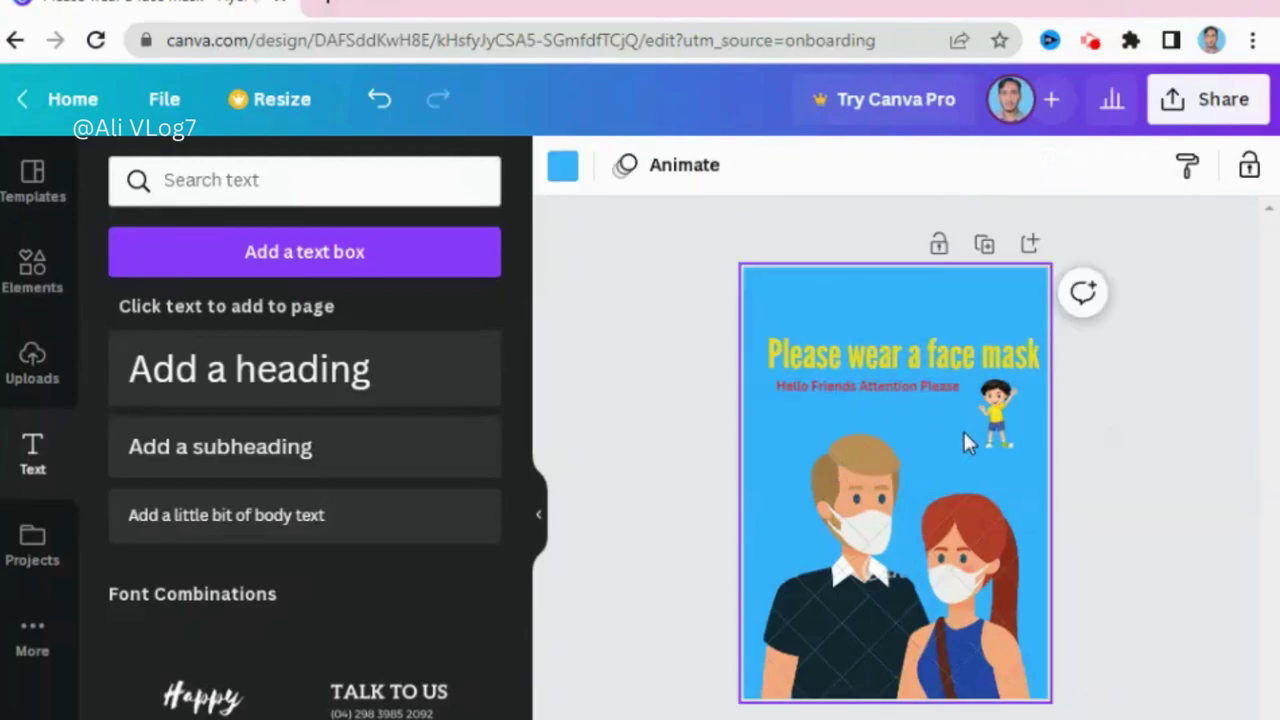
{"action": "left_click", "coordinate": [922, 387]}
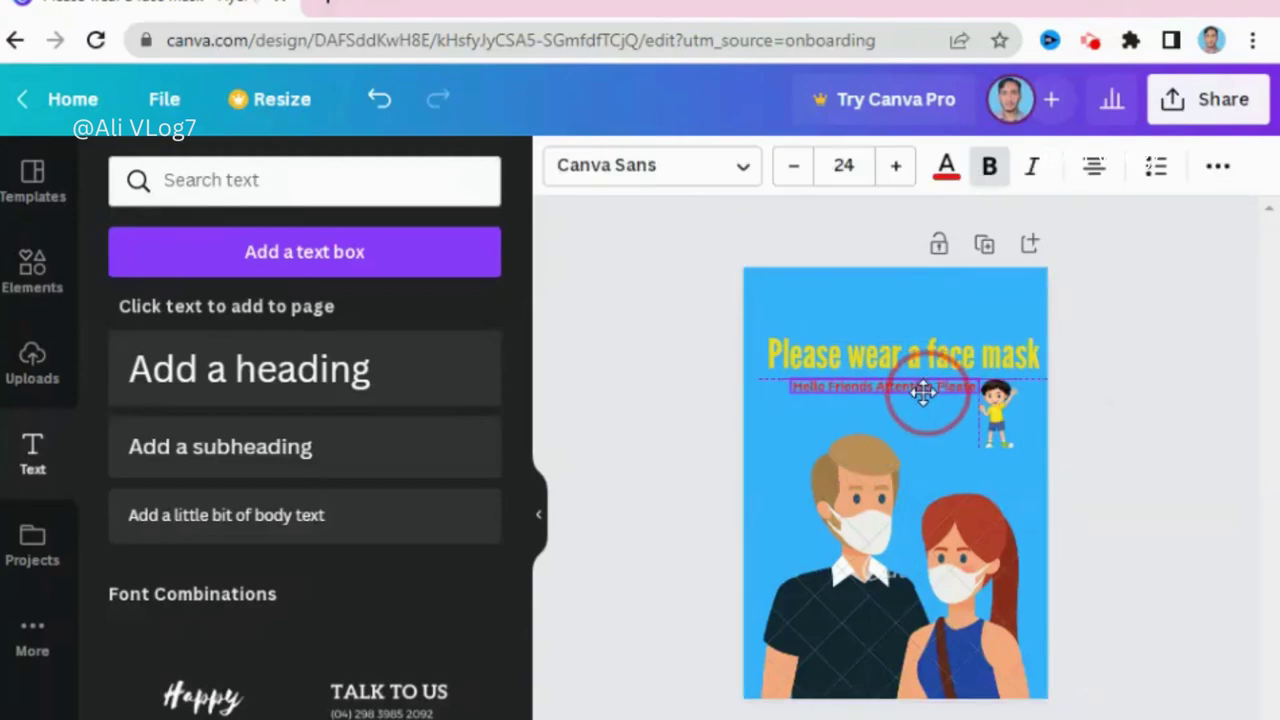
{"action": "left_click_drag", "start_coordinate": [922, 393], "coordinate": [924, 395]}
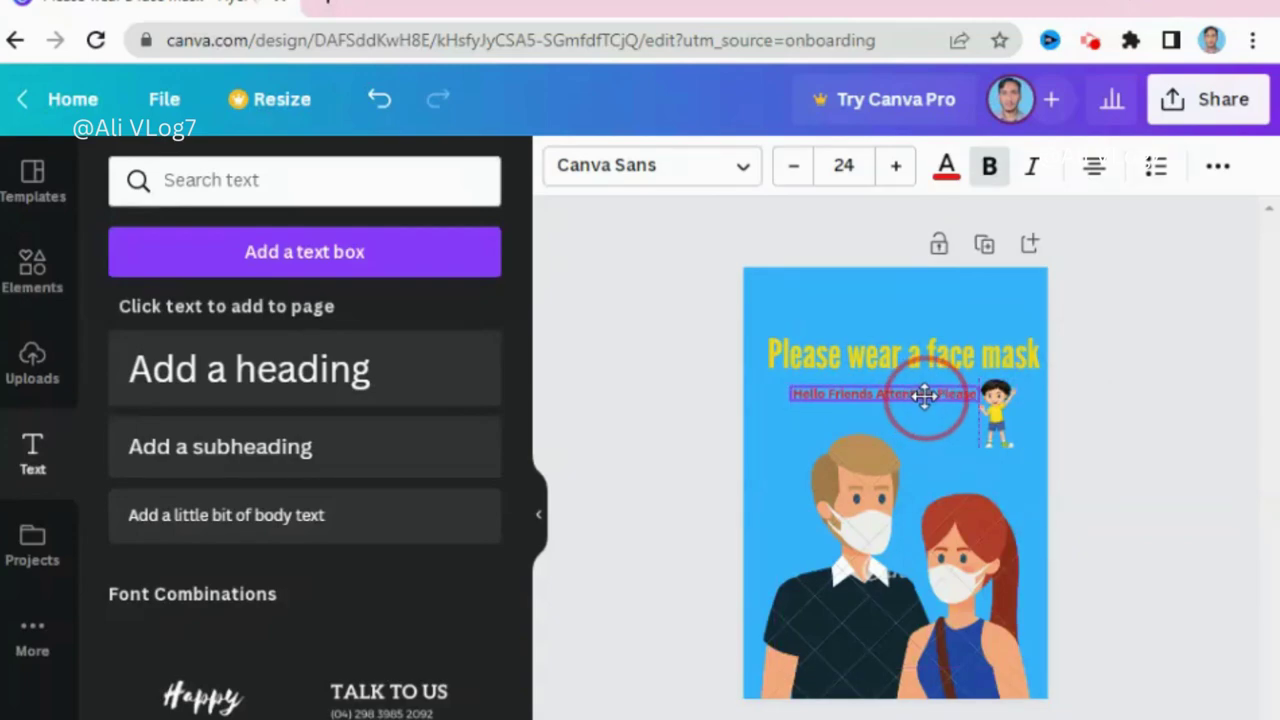
{"action": "left_click", "coordinate": [939, 430]}
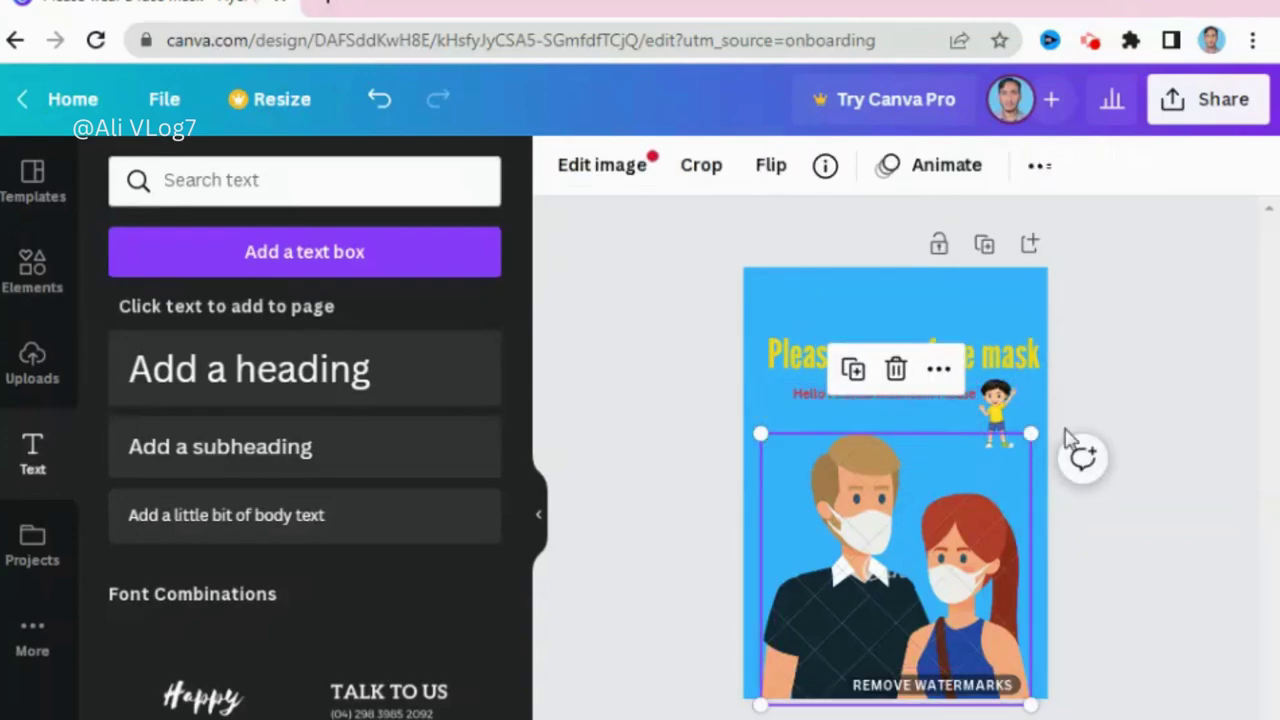
{"action": "left_click", "coordinate": [1098, 402]}
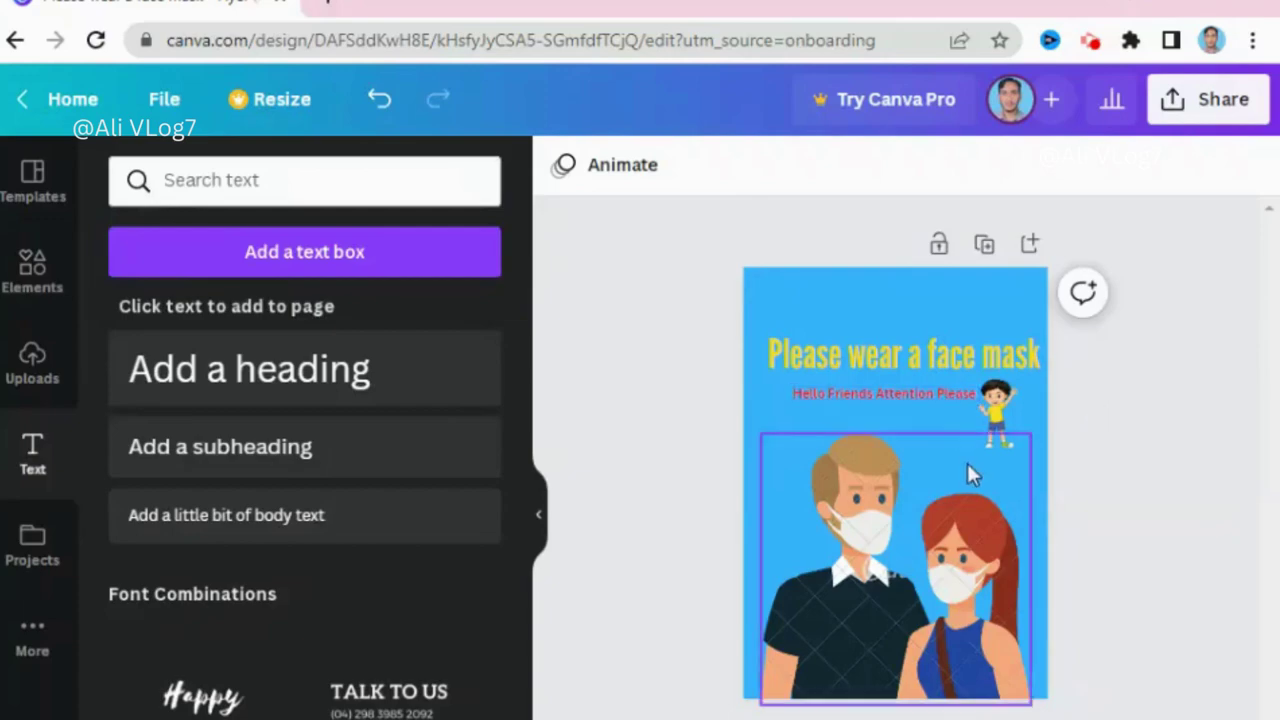
{"action": "left_click", "coordinate": [908, 364]}
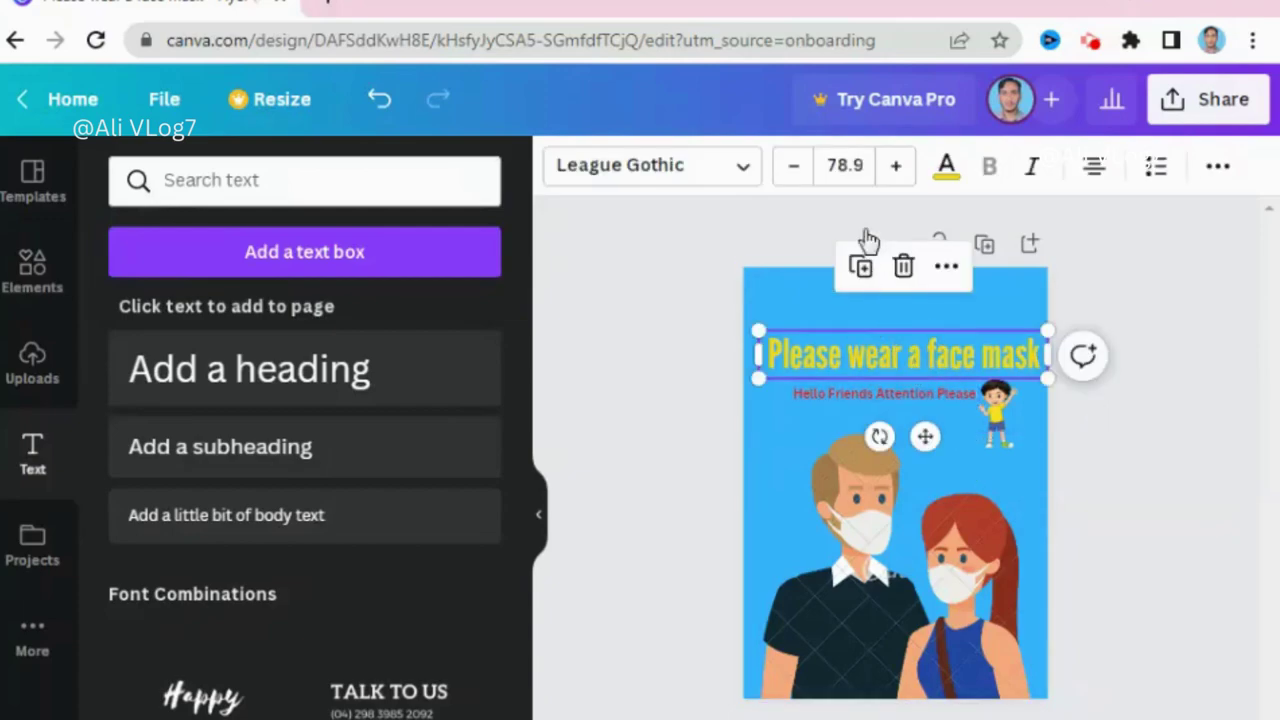
- Try glitch and highlight effects on the heading, then settle on the pink glow
{"action": "scroll", "coordinate": [1010, 237], "scroll_direction": "down", "scroll_amount": 1}
{"action": "left_click", "coordinate": [1218, 168]}
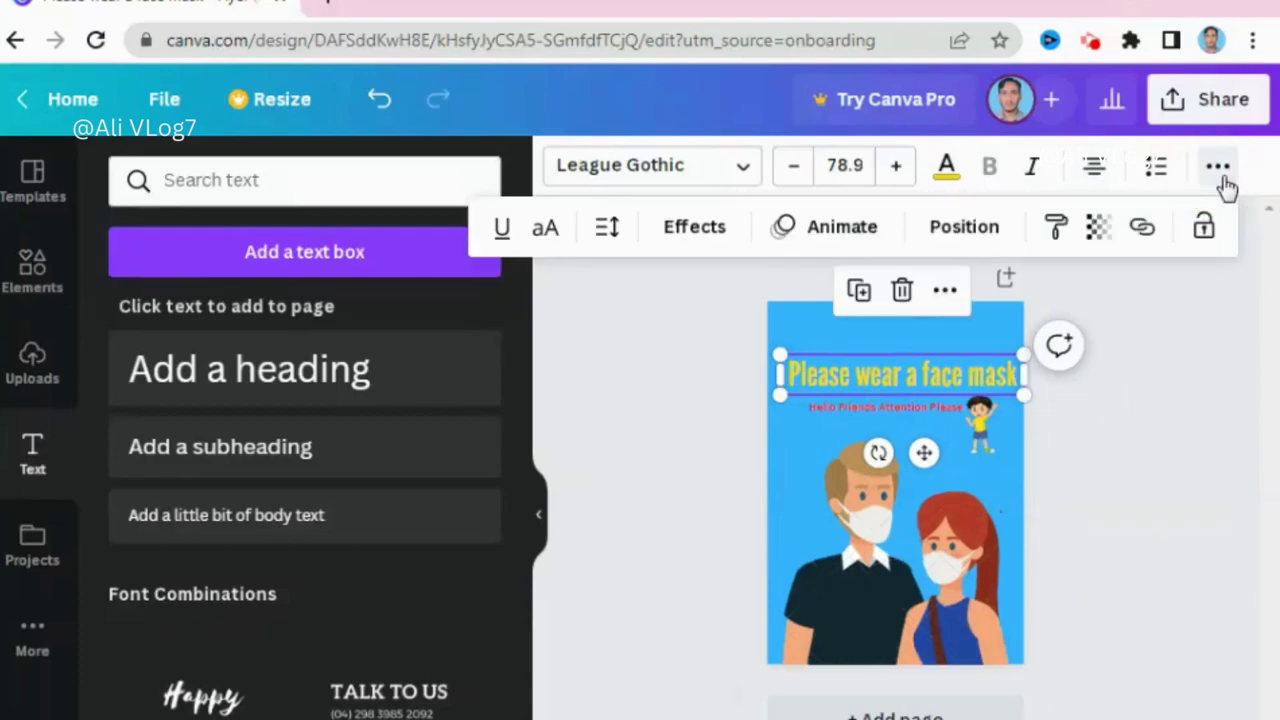
{"action": "left_click", "coordinate": [700, 240]}
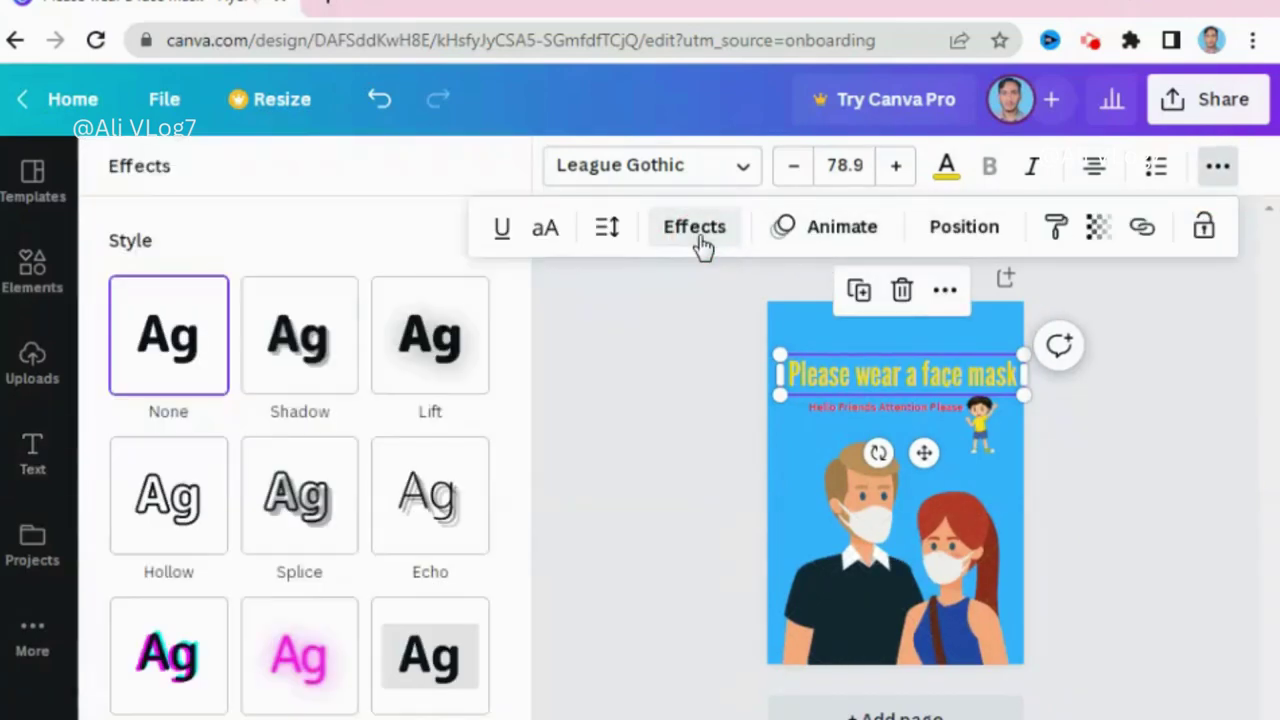
{"action": "left_click", "coordinate": [265, 660]}
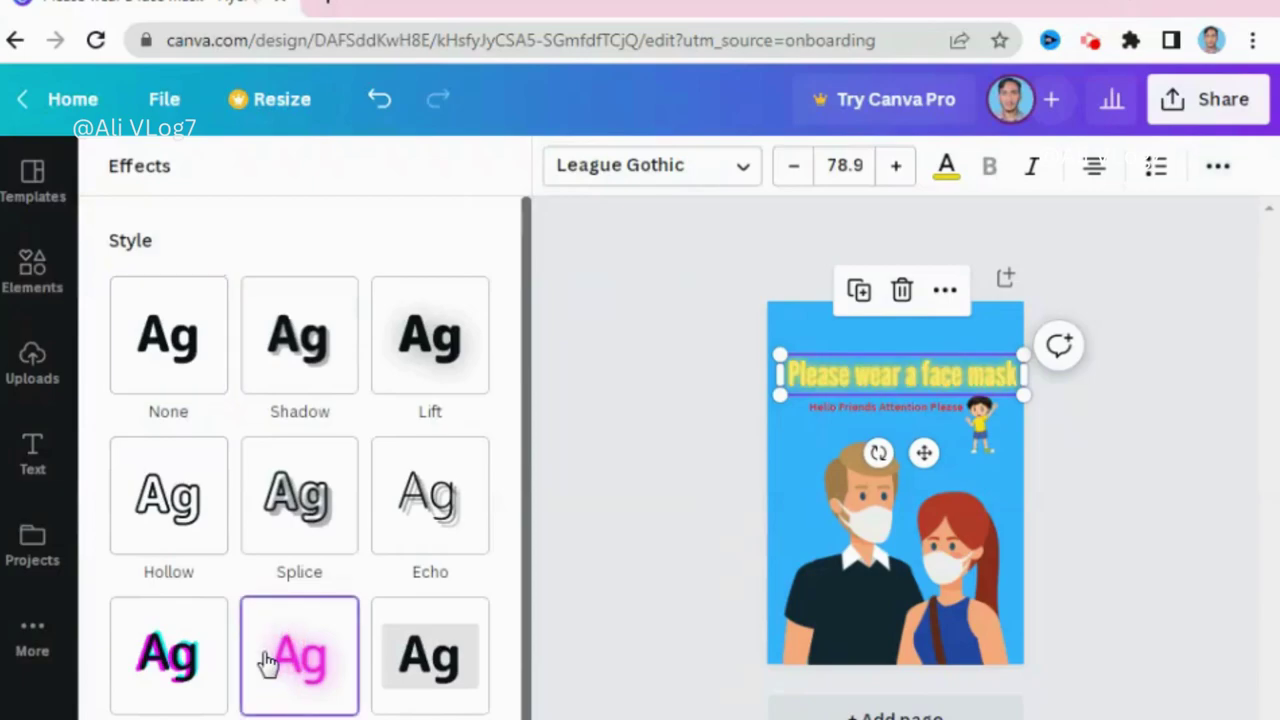
{"action": "left_click", "coordinate": [180, 664]}
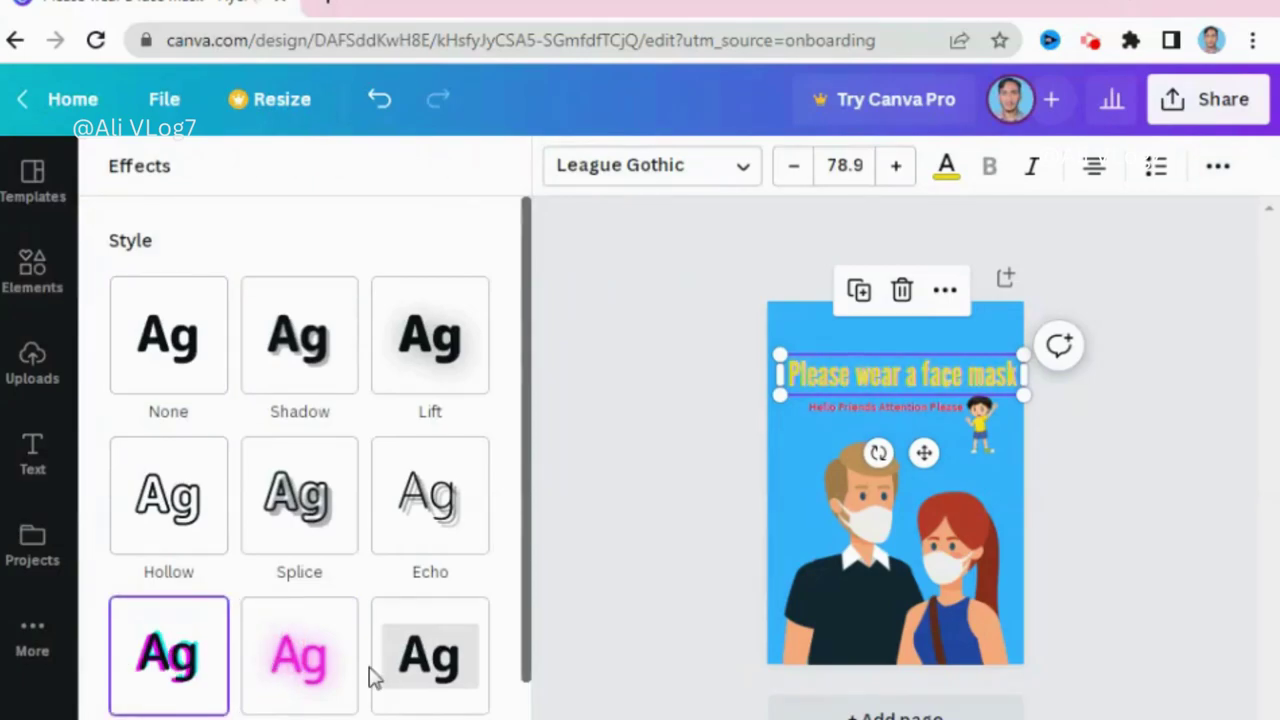
{"action": "left_click", "coordinate": [405, 679]}
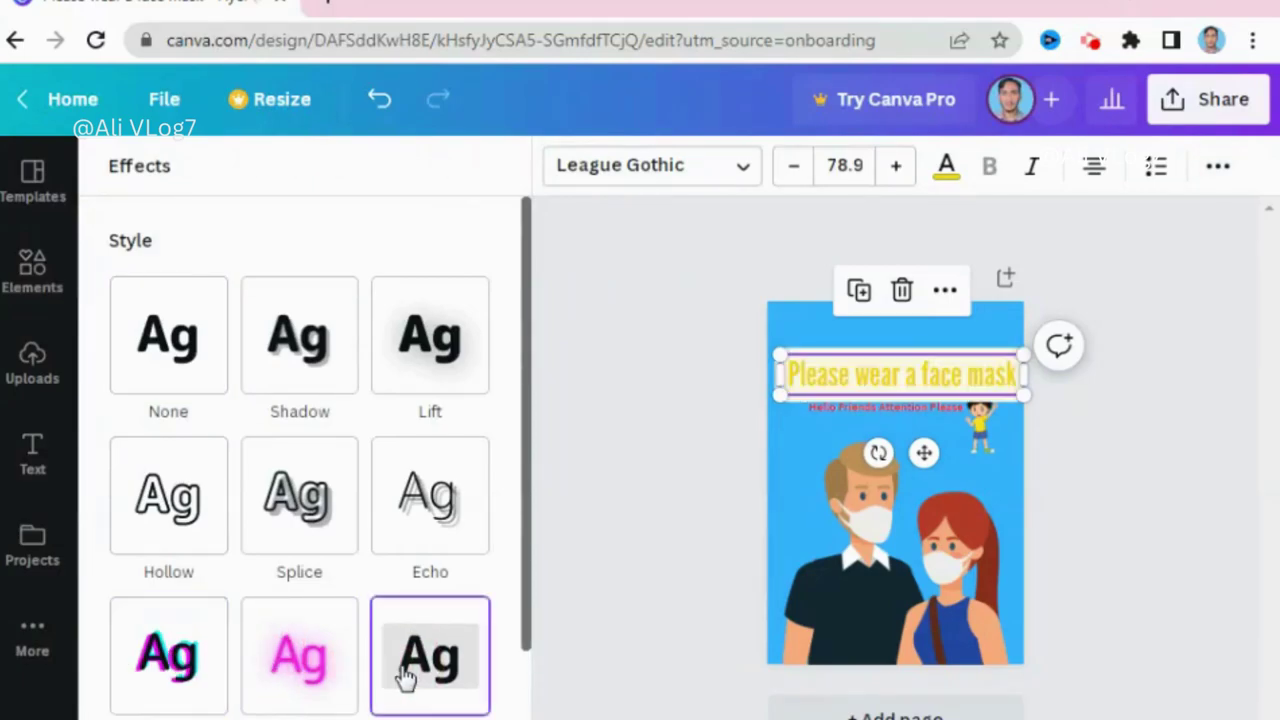
{"action": "left_click", "coordinate": [316, 682]}
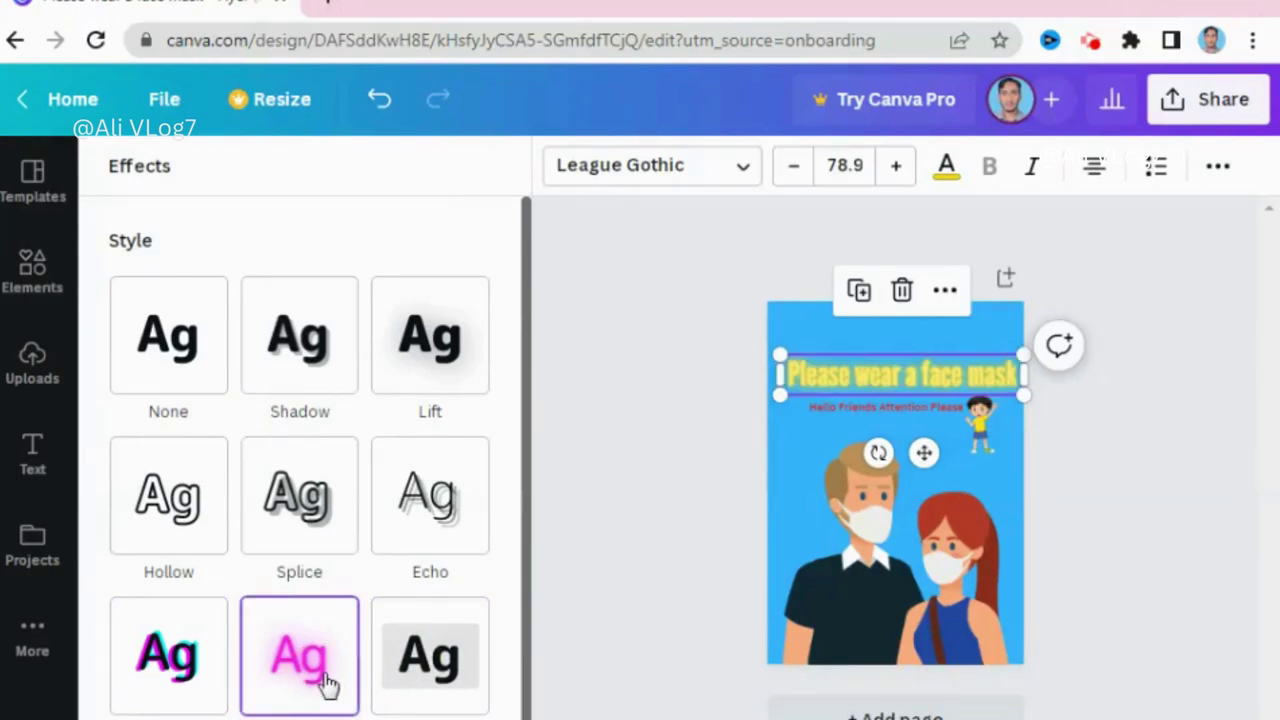
{"action": "left_click", "coordinate": [827, 422]}
{"action": "left_click", "coordinate": [868, 334]}
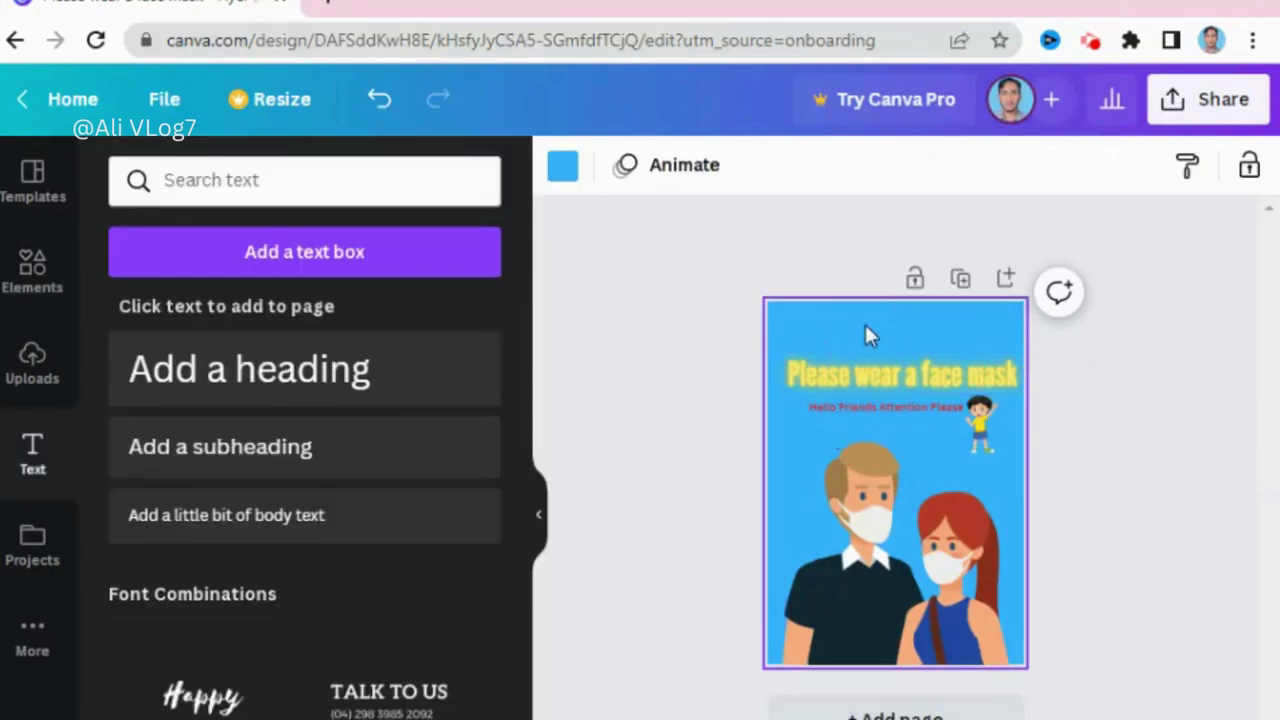
- Raise the heading slightly, shrink the masked couple illustration, and nudge it right
{"action": "left_click", "coordinate": [861, 372]}
{"action": "left_click_drag", "start_coordinate": [861, 372], "coordinate": [862, 357]}
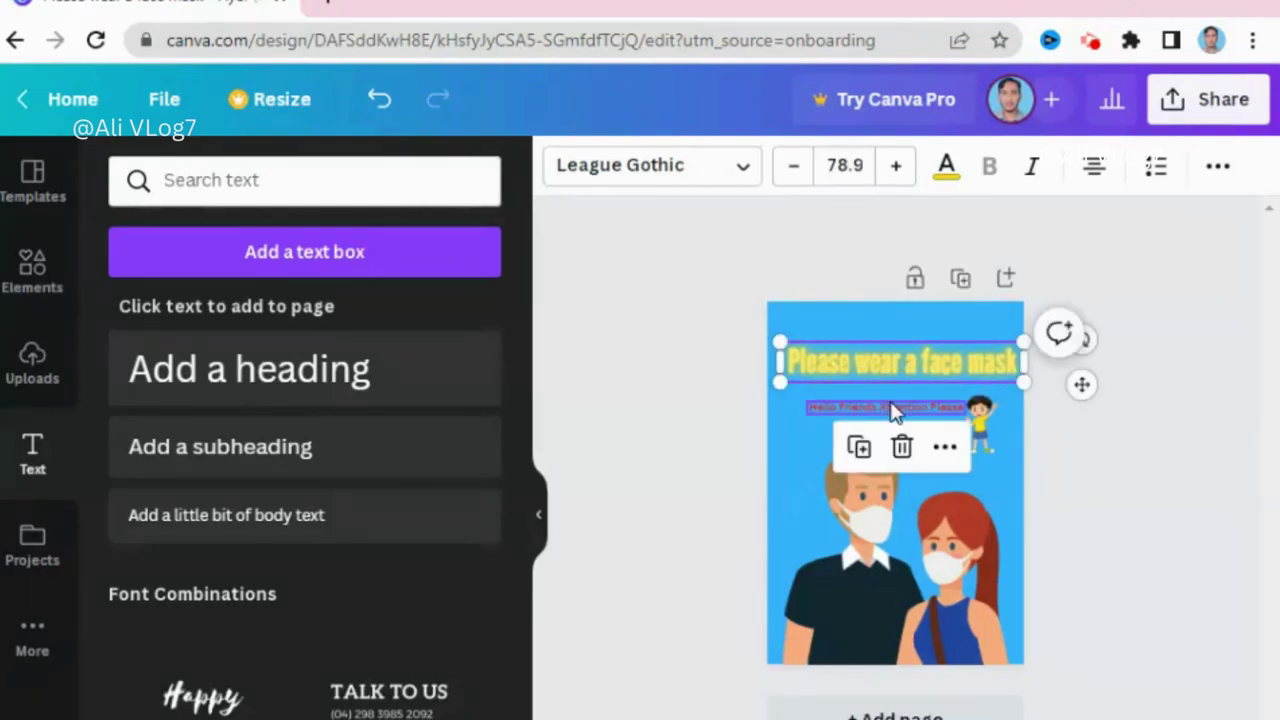
{"action": "left_click", "coordinate": [1020, 457]}
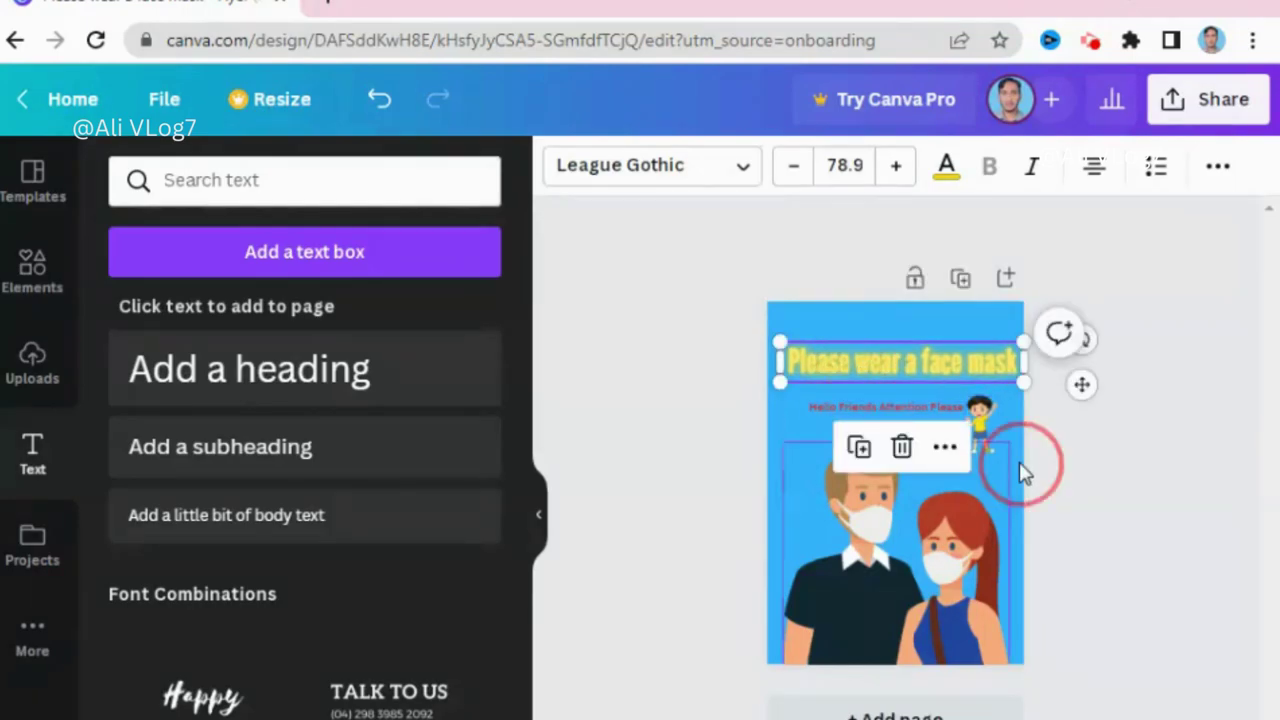
{"action": "left_click", "coordinate": [946, 532]}
{"action": "left_click", "coordinate": [1086, 634]}
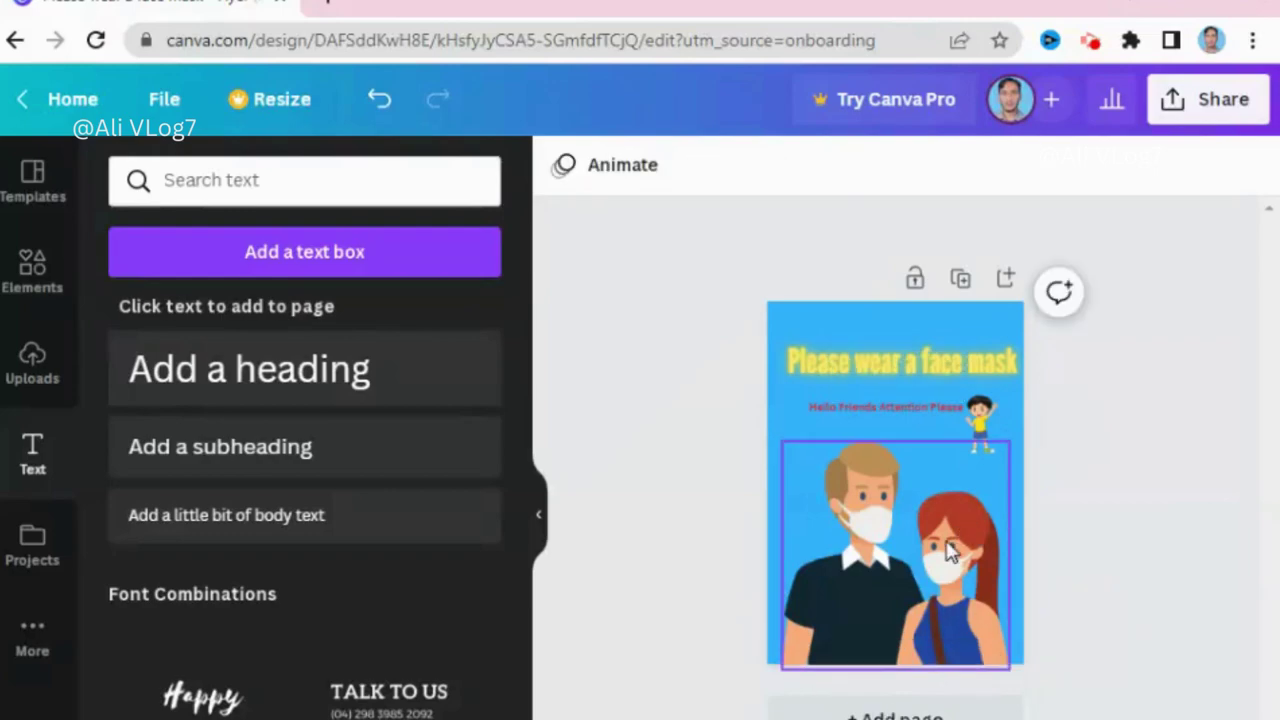
{"action": "left_click", "coordinate": [997, 450]}
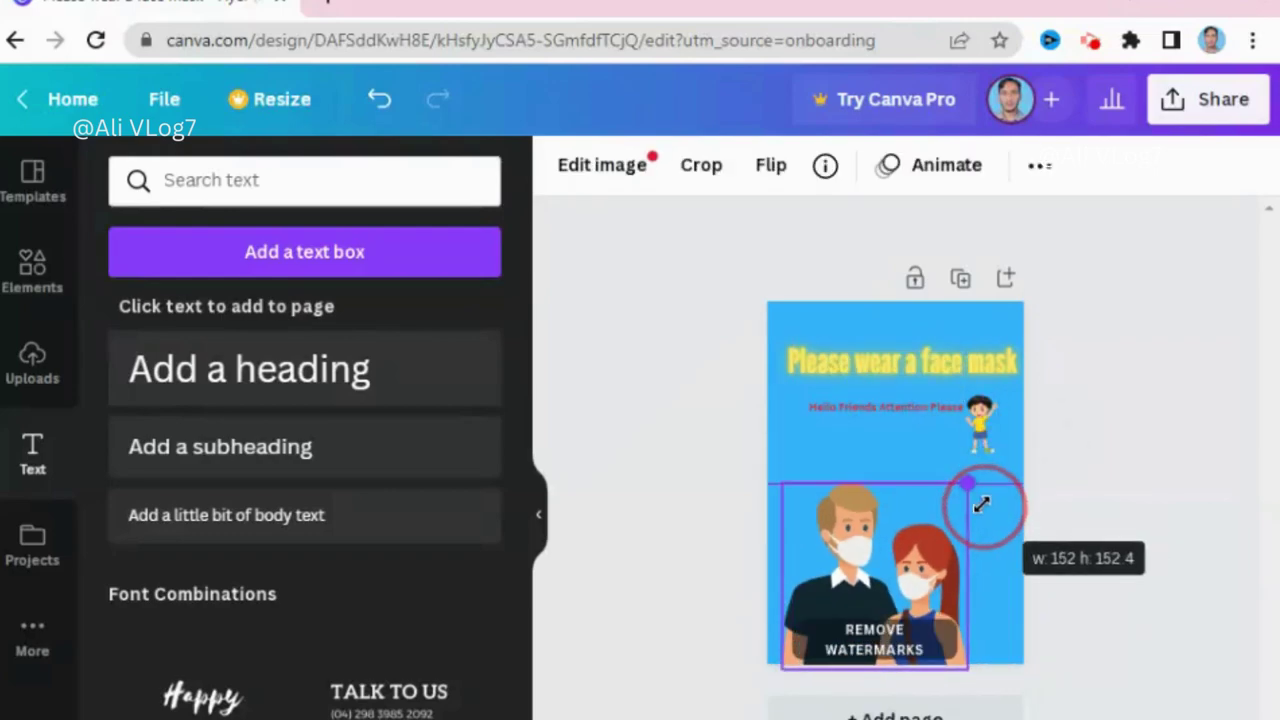
{"action": "left_click_drag", "start_coordinate": [1010, 447], "coordinate": [980, 503]}
{"action": "left_click_drag", "start_coordinate": [920, 530], "coordinate": [935, 530]}
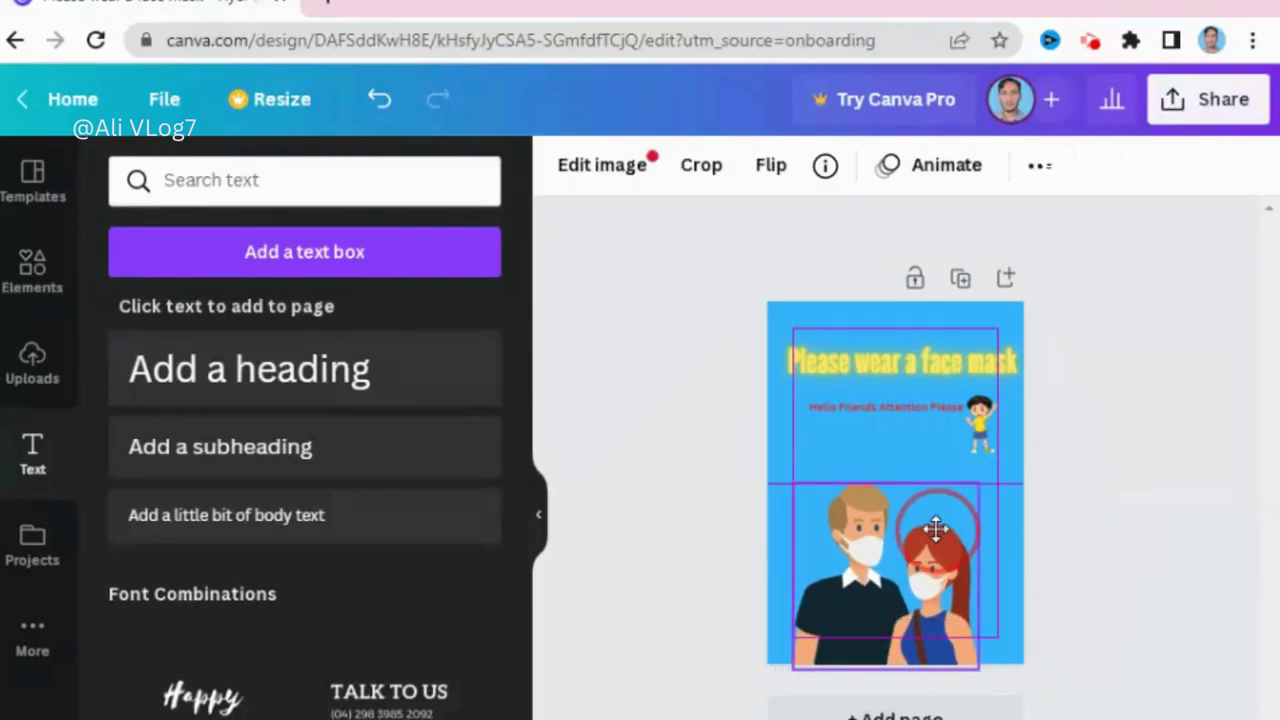
{"action": "left_click", "coordinate": [1080, 585]}
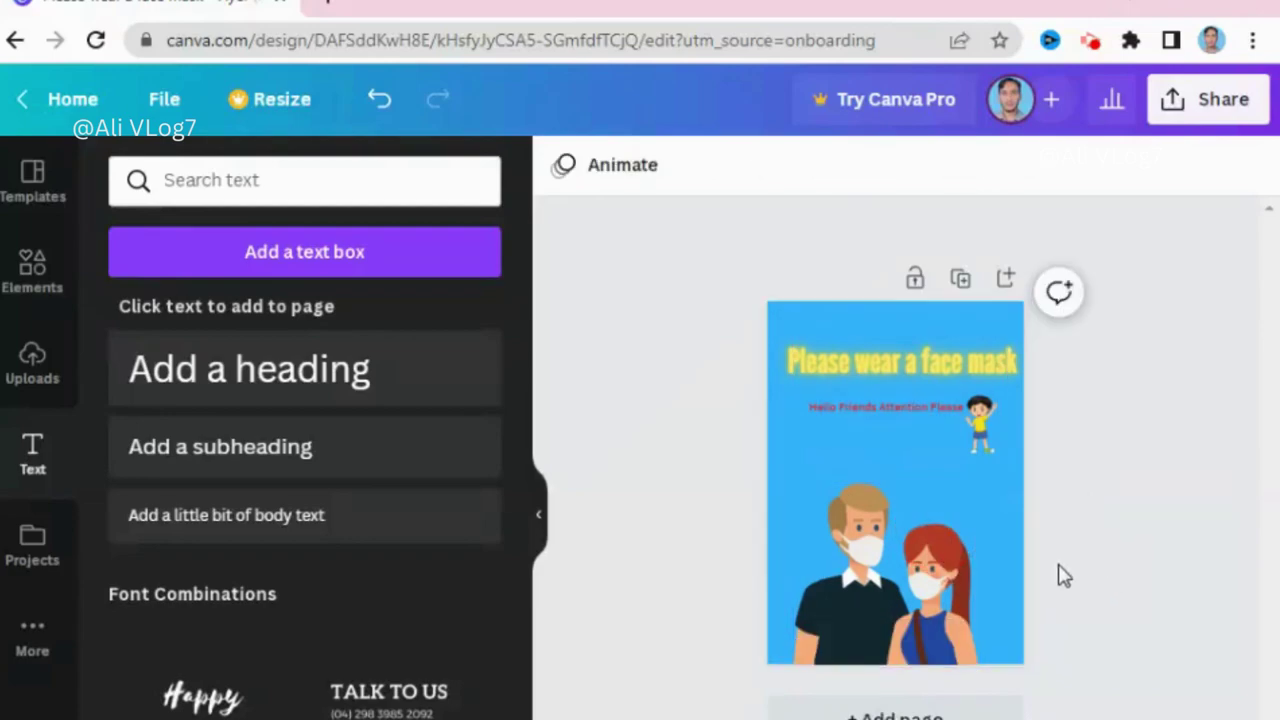
- Resize the waving boy, lower the subtitle slightly, and centre the heading on the page
{"action": "left_click", "coordinate": [694, 443]}
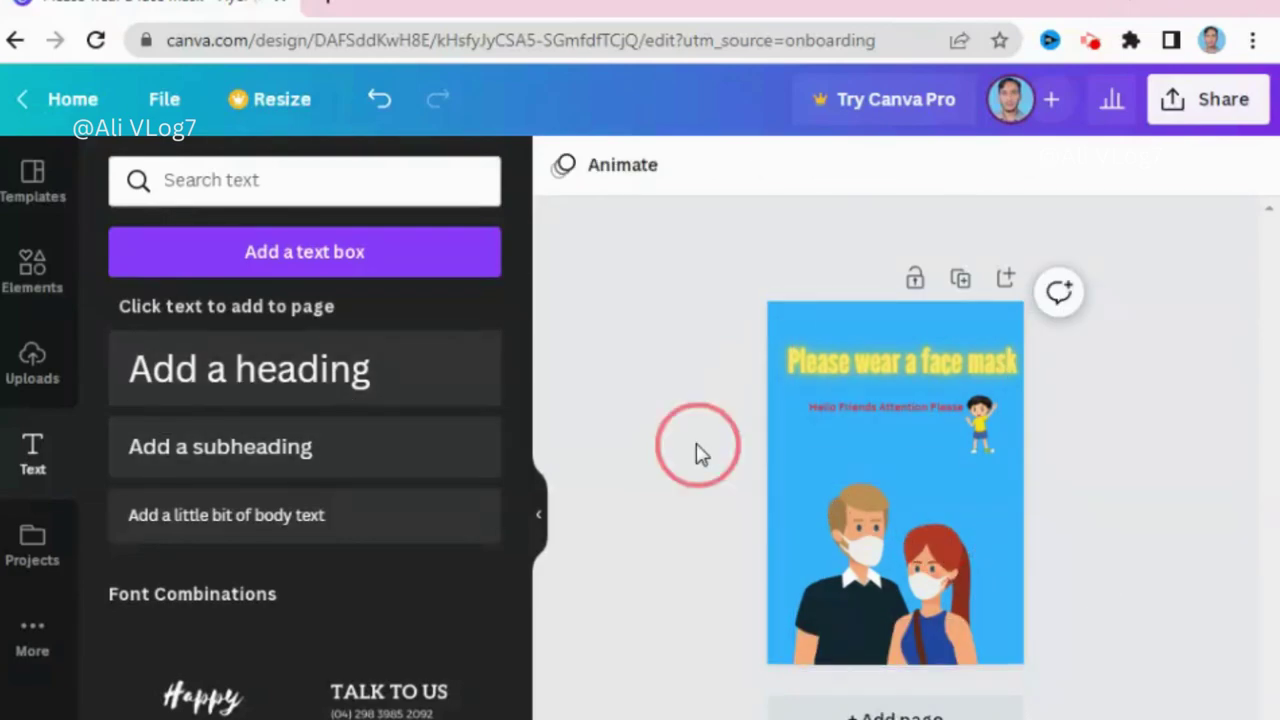
{"action": "left_click", "coordinate": [977, 448]}
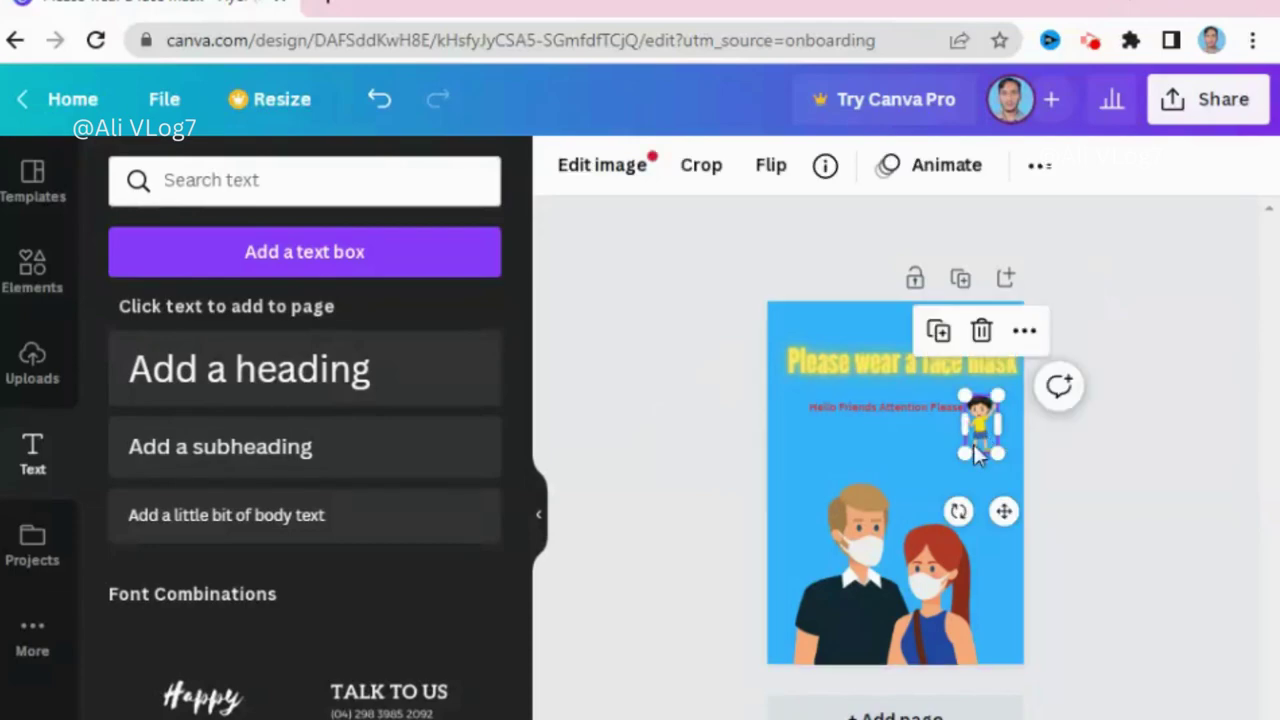
{"action": "left_click_drag", "start_coordinate": [965, 453], "coordinate": [958, 462]}
{"action": "left_click", "coordinate": [920, 401]}
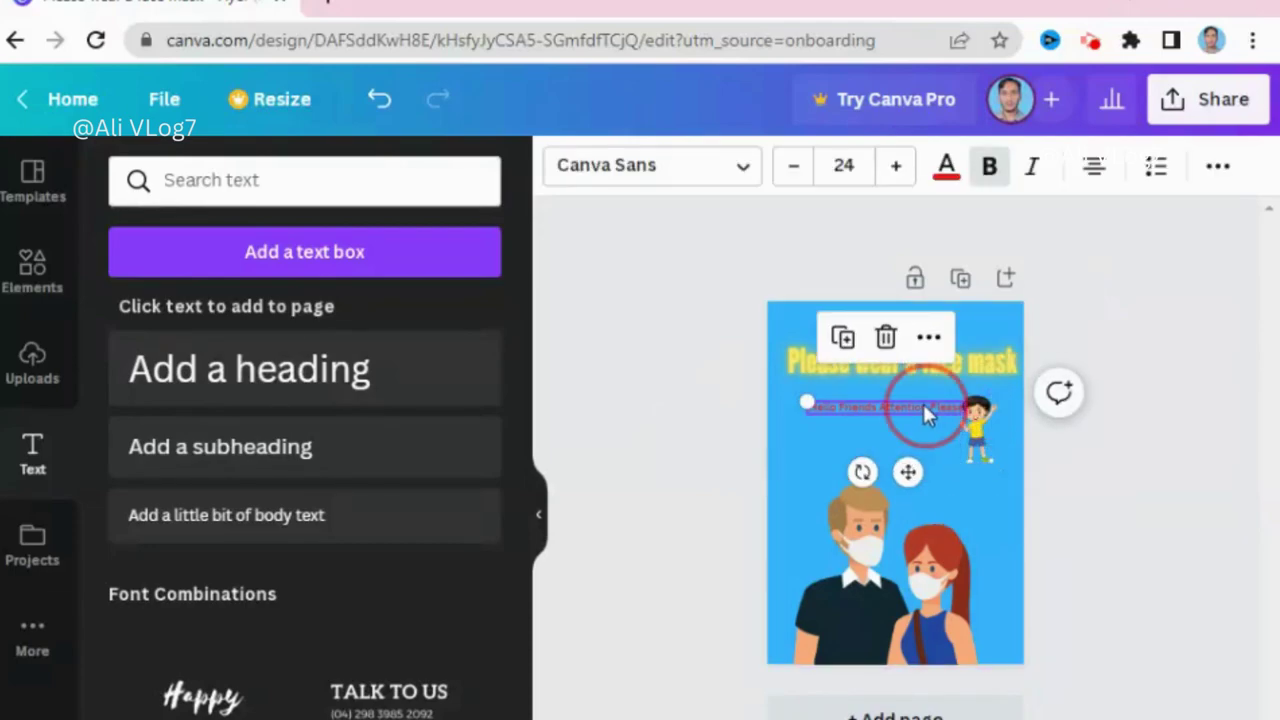
{"action": "left_click_drag", "start_coordinate": [917, 404], "coordinate": [915, 412]}
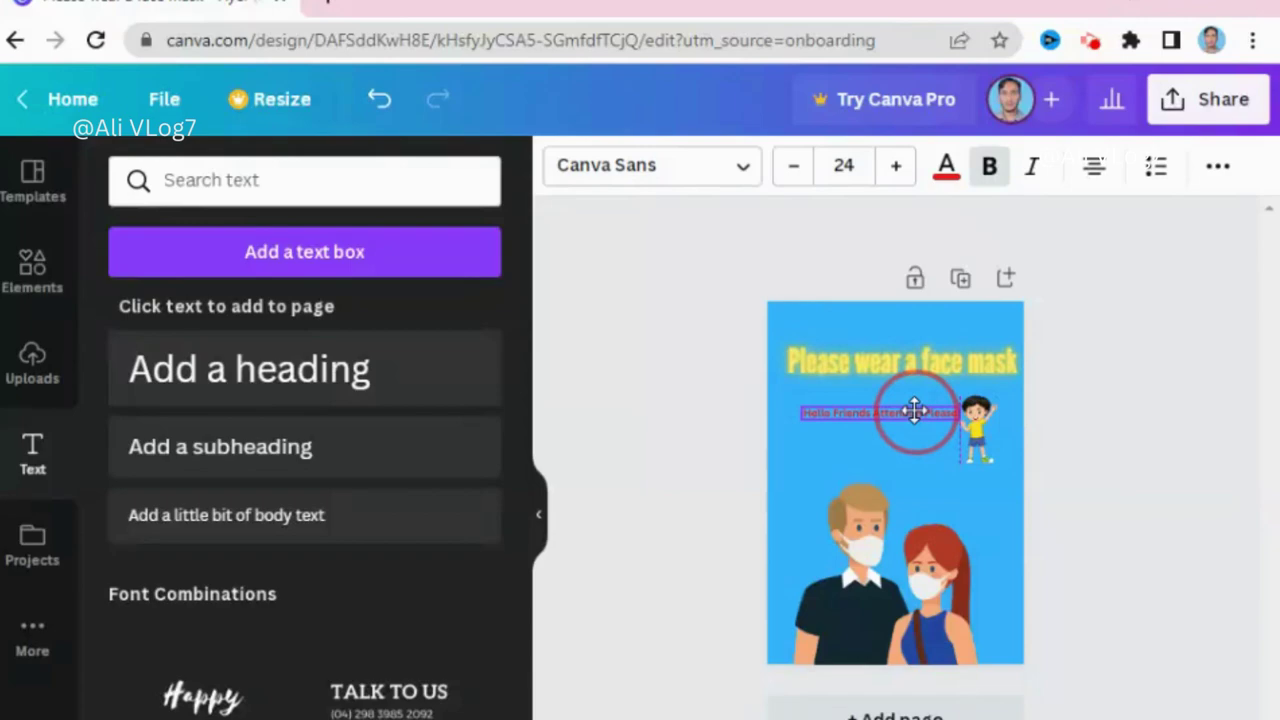
{"action": "left_click", "coordinate": [975, 428]}
{"action": "left_click", "coordinate": [882, 471]}
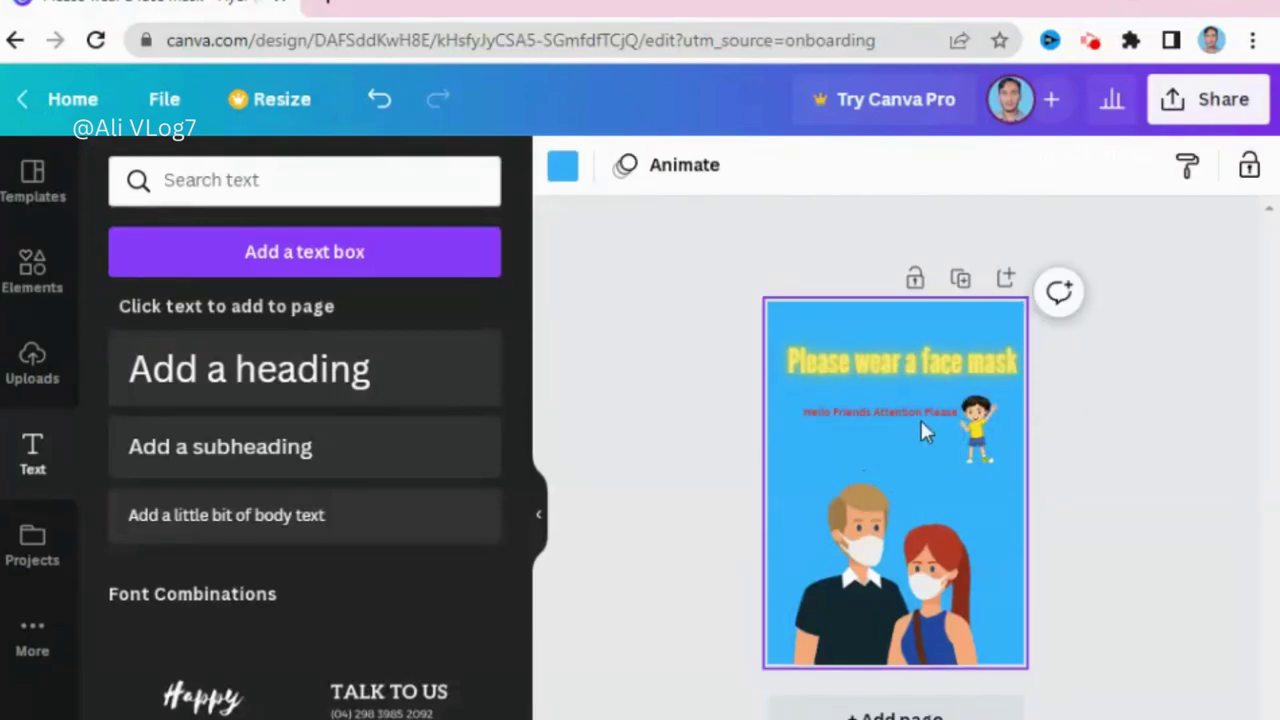
{"action": "left_click", "coordinate": [920, 375]}
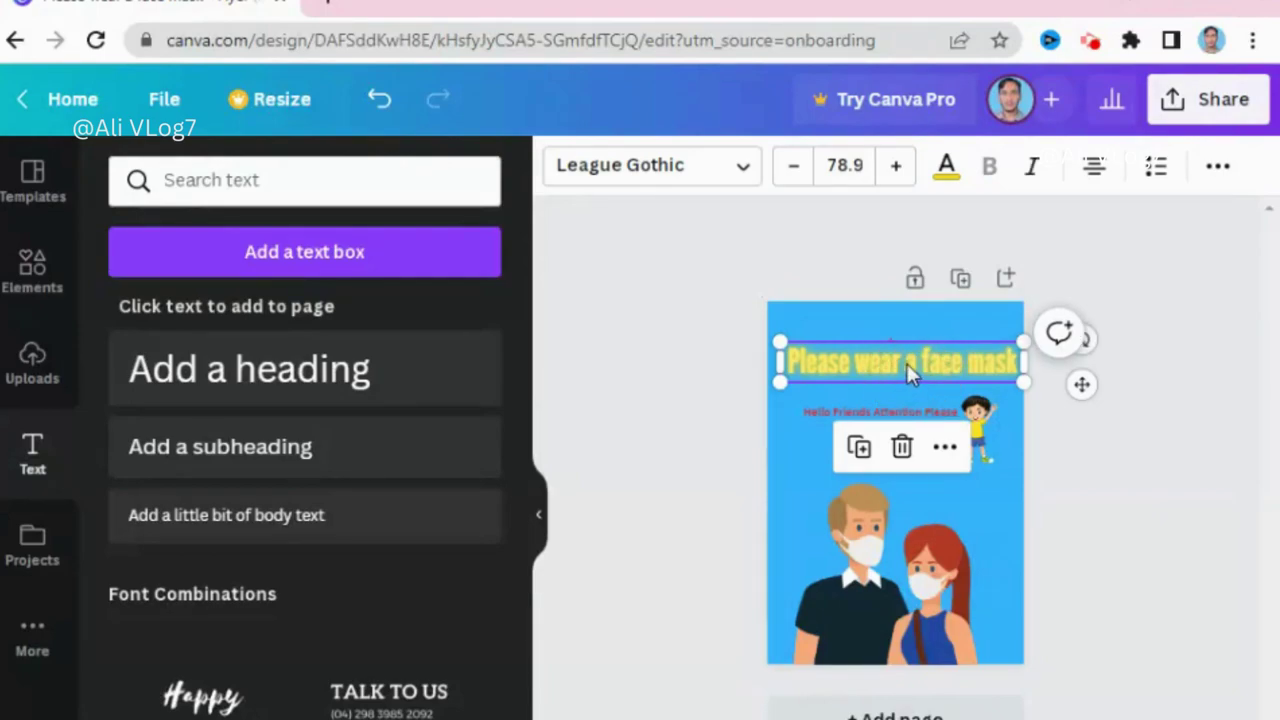
{"action": "left_click_drag", "start_coordinate": [906, 363], "coordinate": [897, 364]}
- Search the Elements library for 'school building' graphics, replacing the old 'Boy' search
{"action": "left_click", "coordinate": [655, 465]}
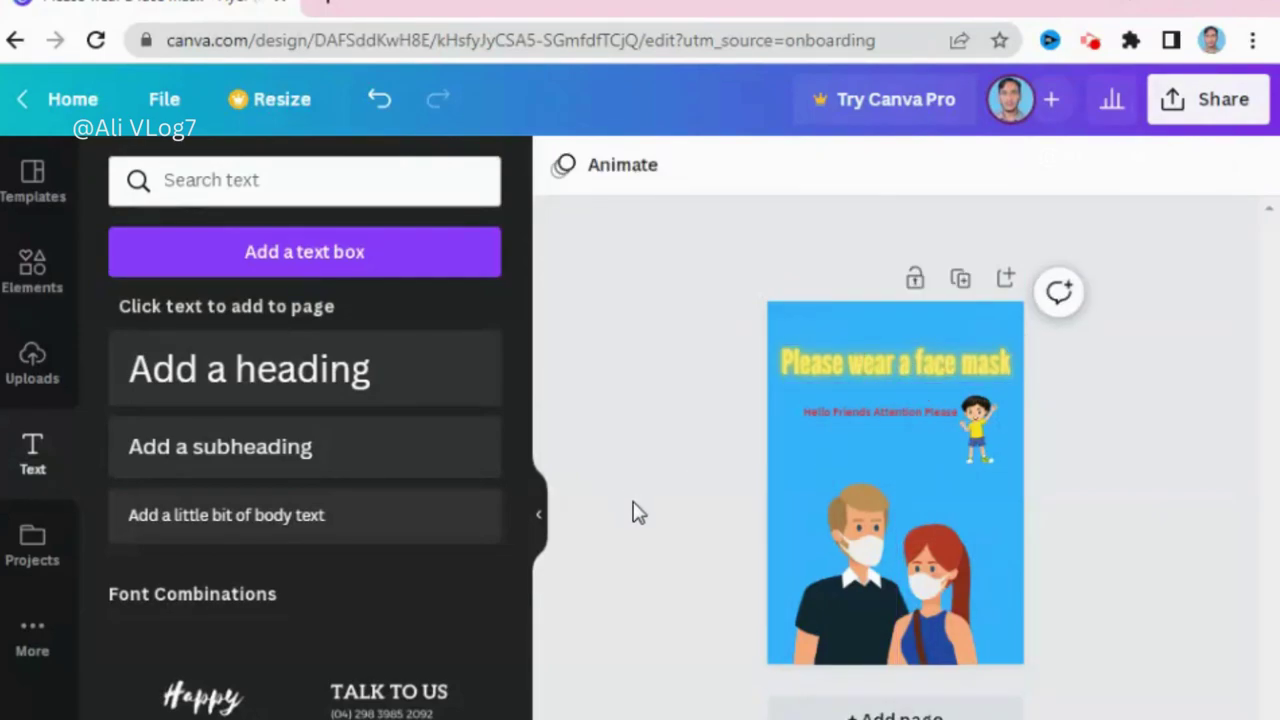
{"action": "left_click", "coordinate": [194, 176]}
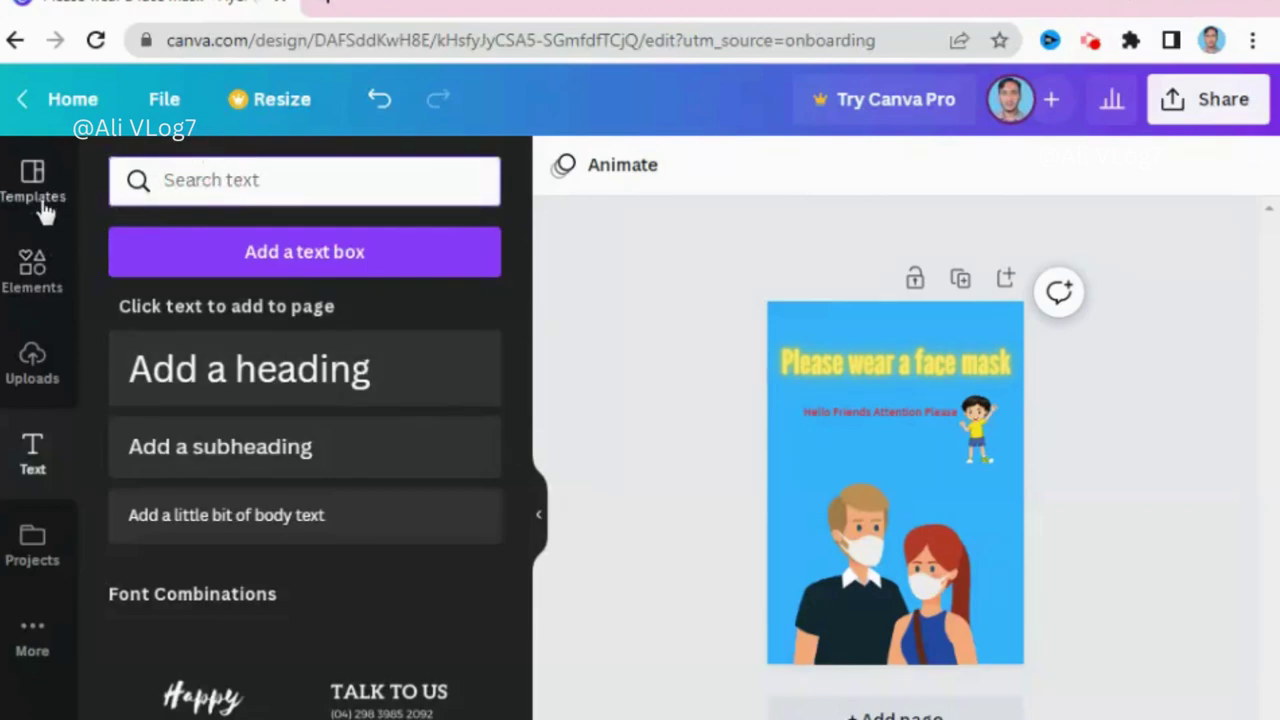
{"action": "left_click", "coordinate": [33, 262]}
{"action": "left_click", "coordinate": [200, 180]}
{"action": "type", "text": "Boy"}
{"action": "key", "text": "Return"}
{"action": "double_click", "coordinate": [200, 181]}
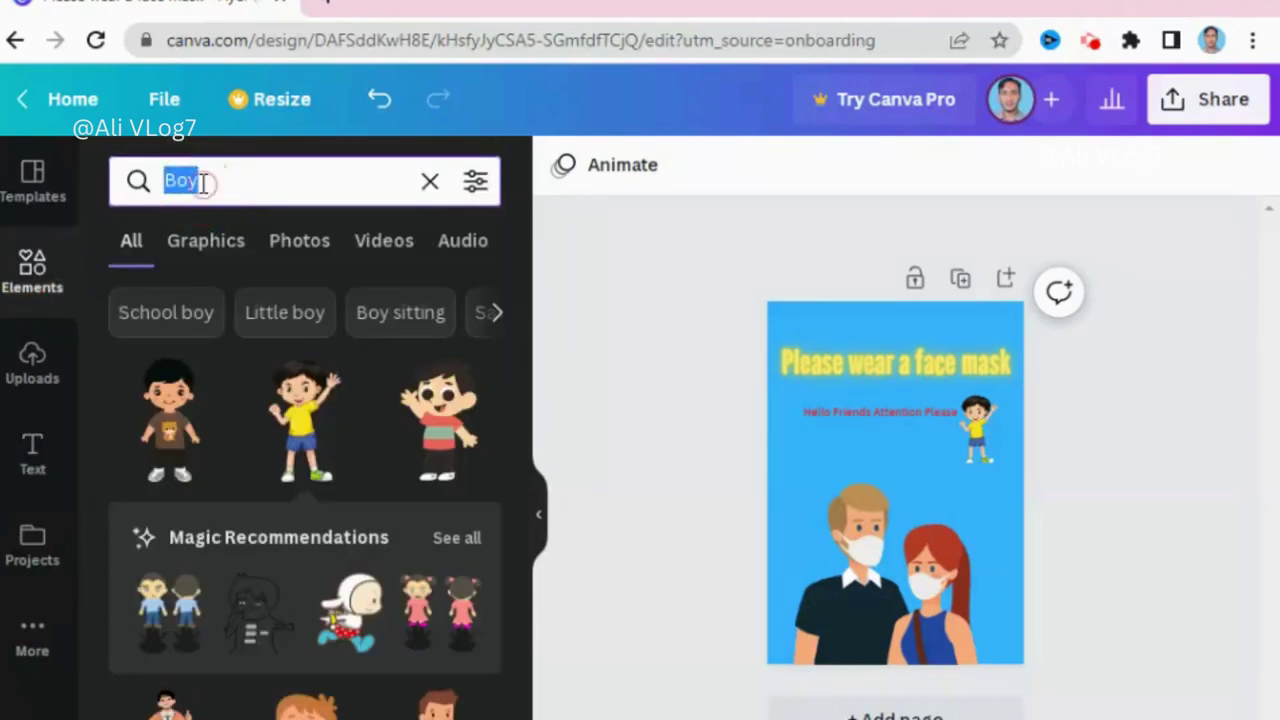
{"action": "type", "text": "sch"}
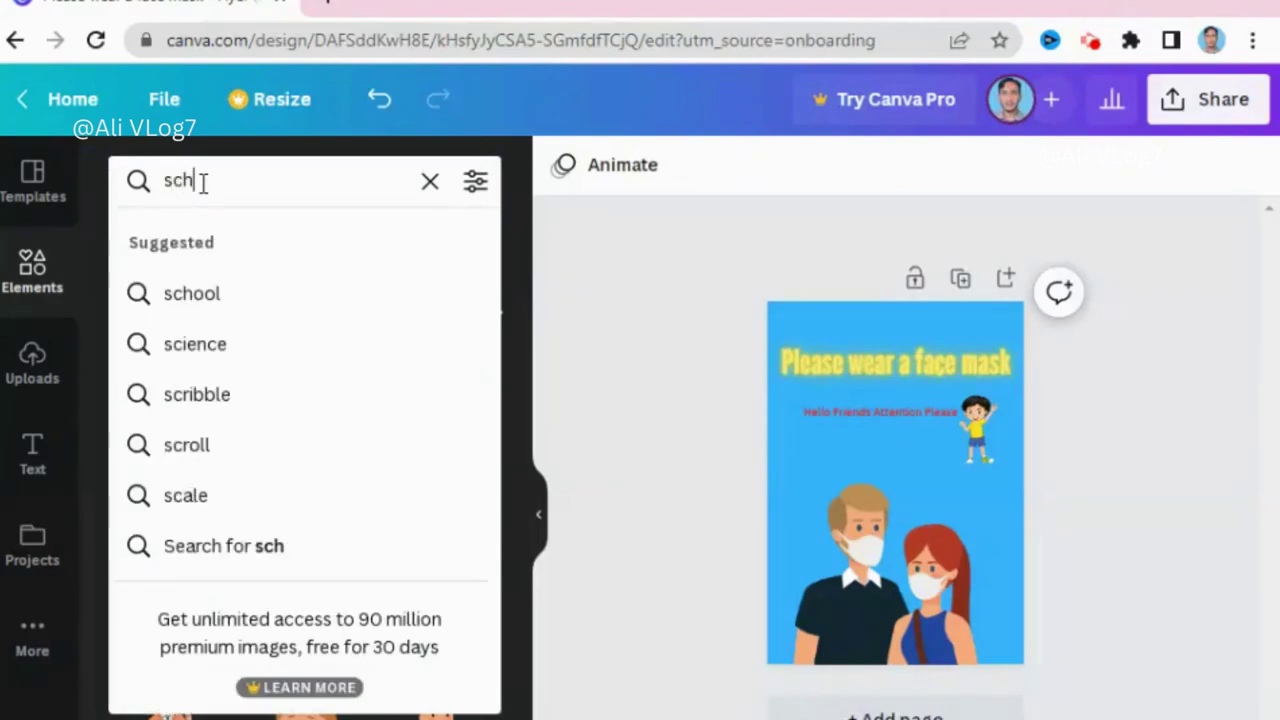
{"action": "type", "text": "l"}
{"action": "key", "text": "BackSpace"}
{"action": "type", "text": "ool"}
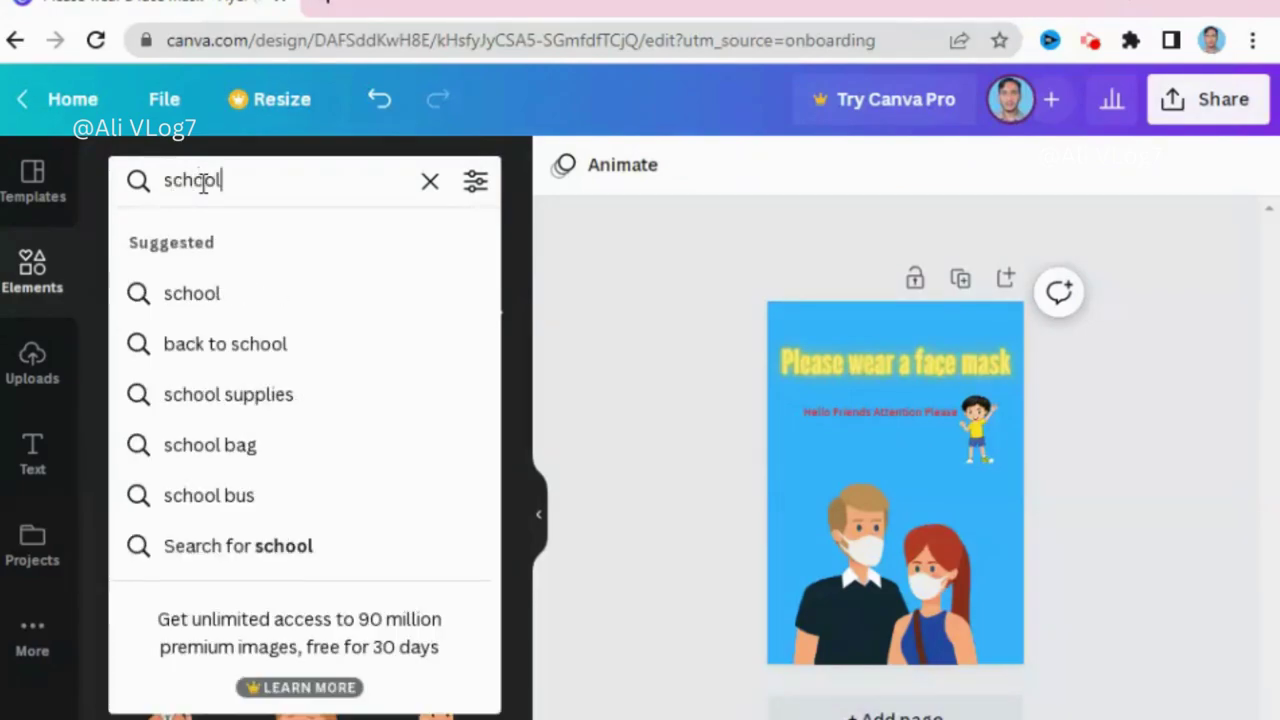
{"action": "type", "text": " buil"}
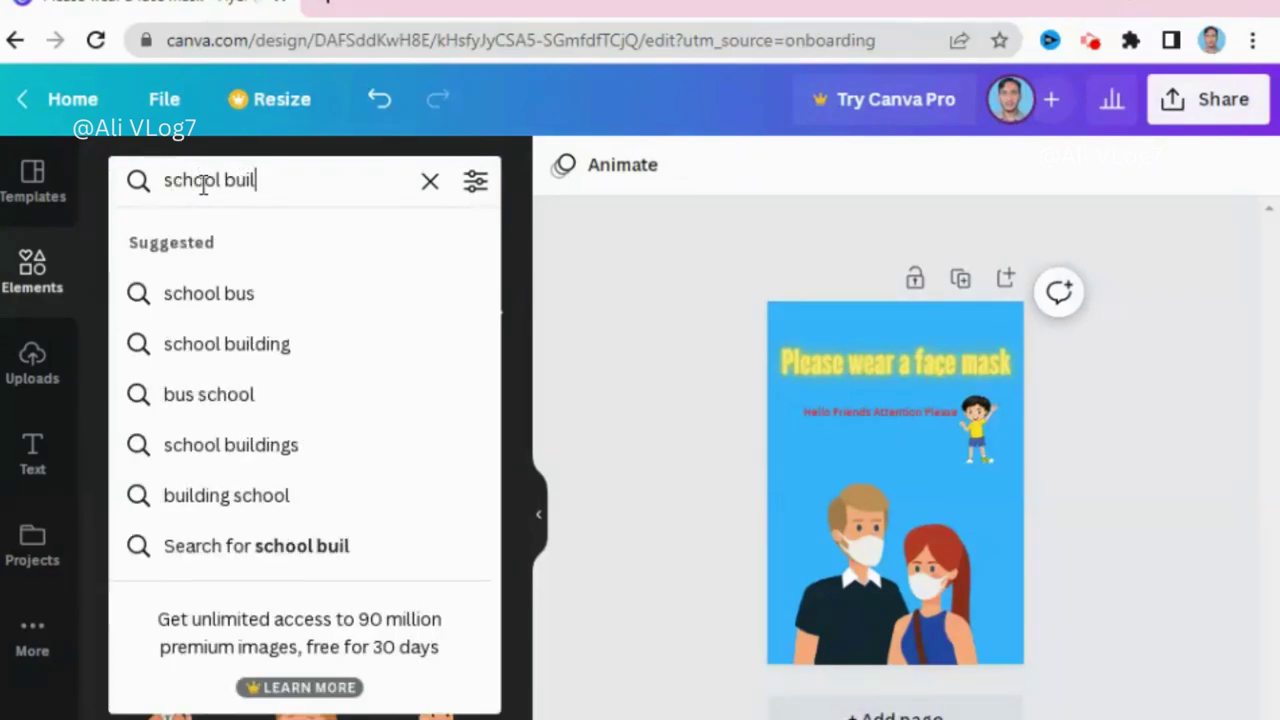
{"action": "type", "text": "ding"}
{"action": "key", "text": "Return"}
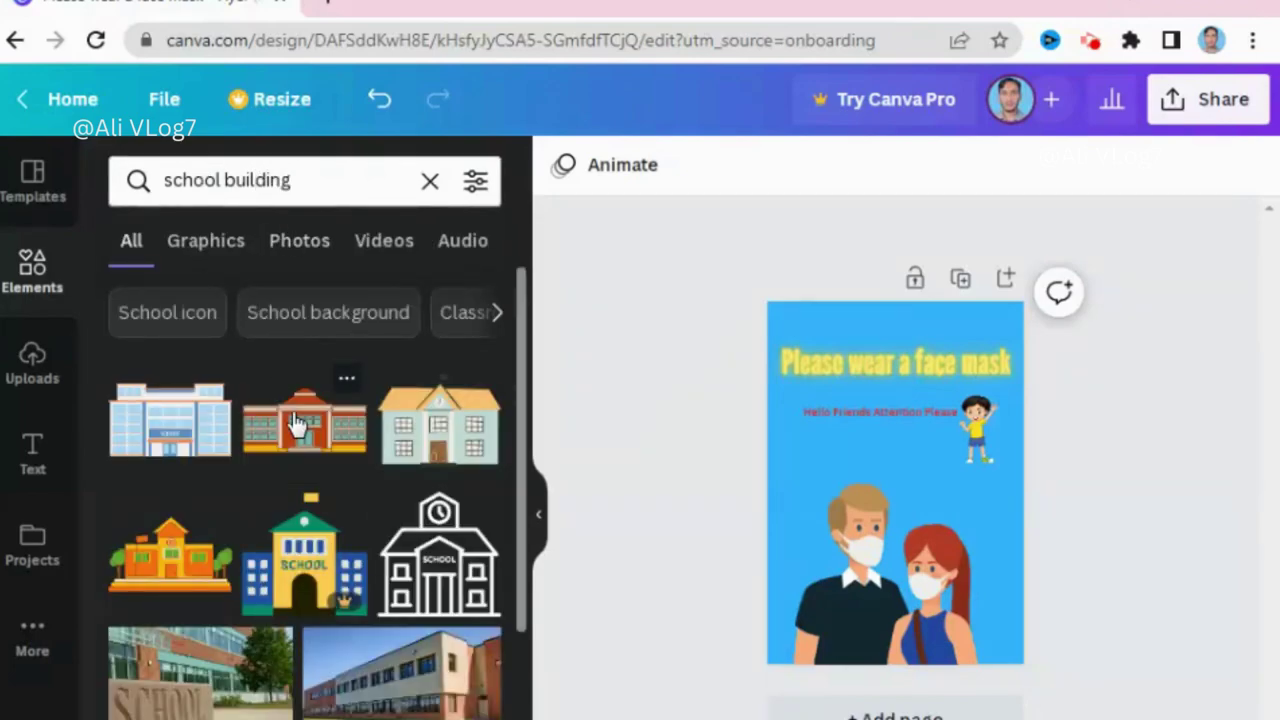
- Add the light school building graphic and stretch it across the top of the page
{"action": "left_click", "coordinate": [430, 425]}
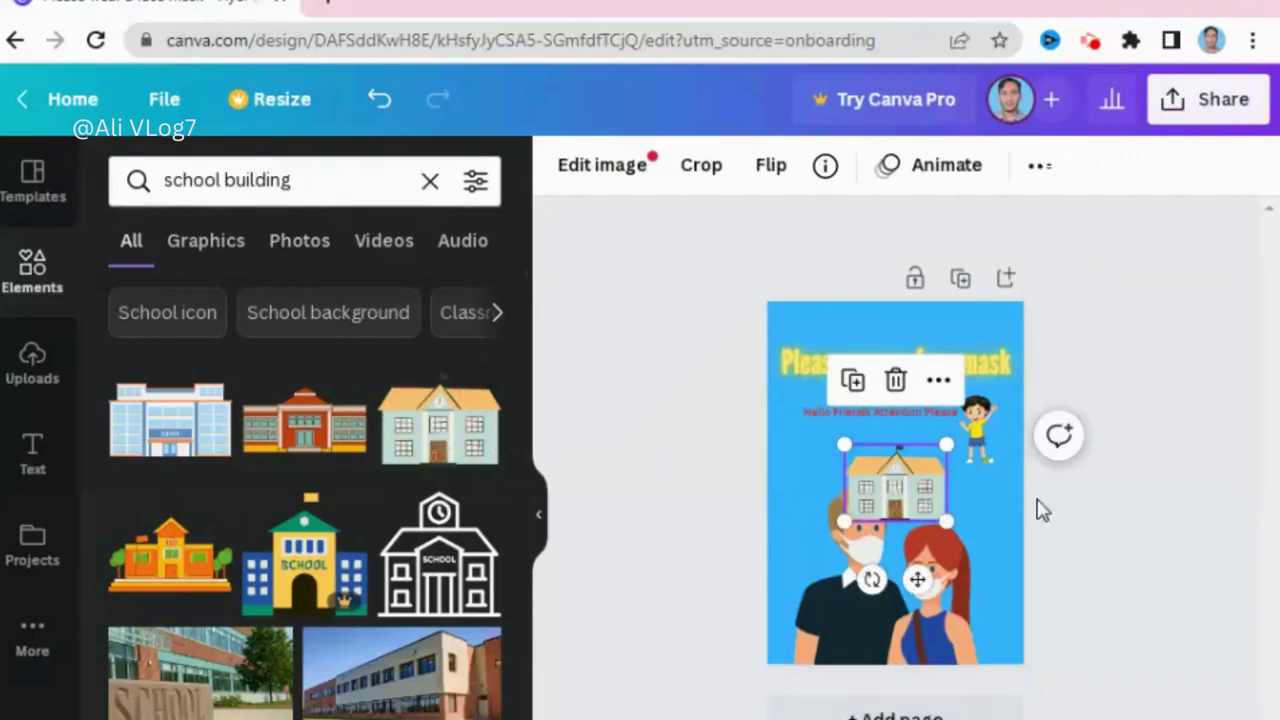
{"action": "mouse_move", "coordinate": [900, 465]}
{"action": "left_mouse_down"}
{"action": "mouse_move", "coordinate": [887, 428]}
{"action": "mouse_move", "coordinate": [998, 340]}
{"action": "left_mouse_up"}
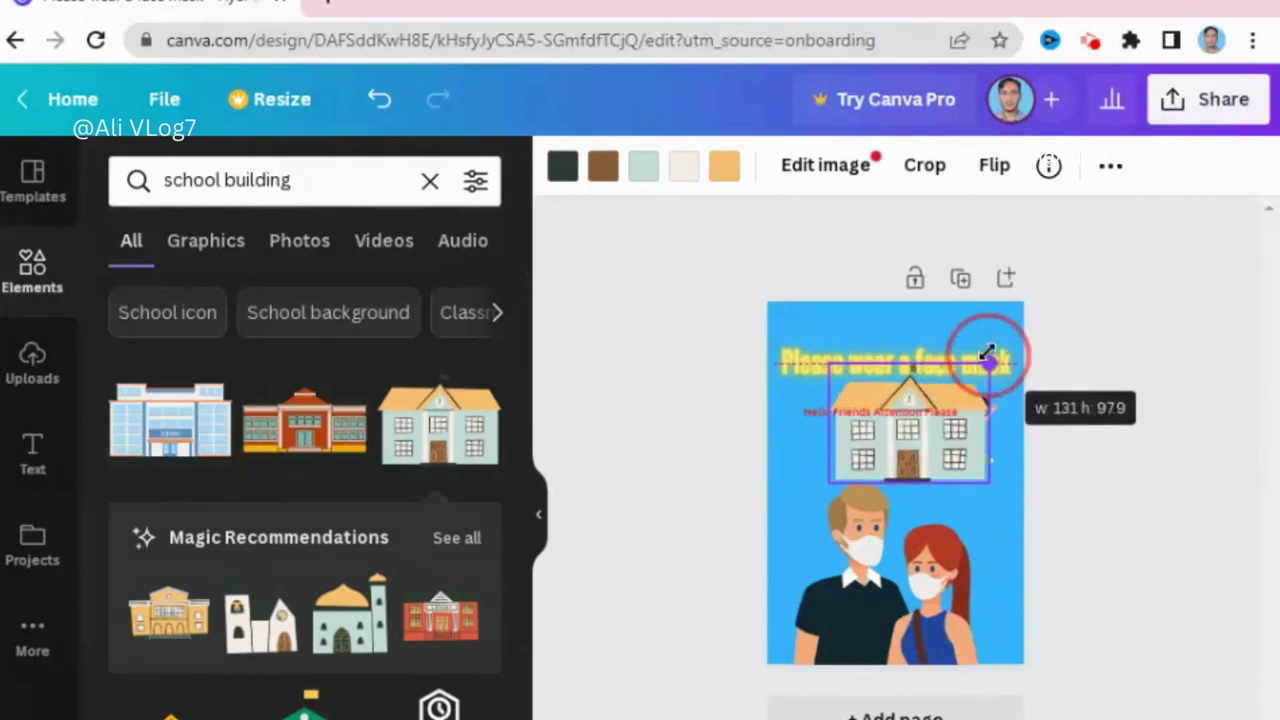
{"action": "left_click_drag", "start_coordinate": [829, 482], "coordinate": [797, 531]}
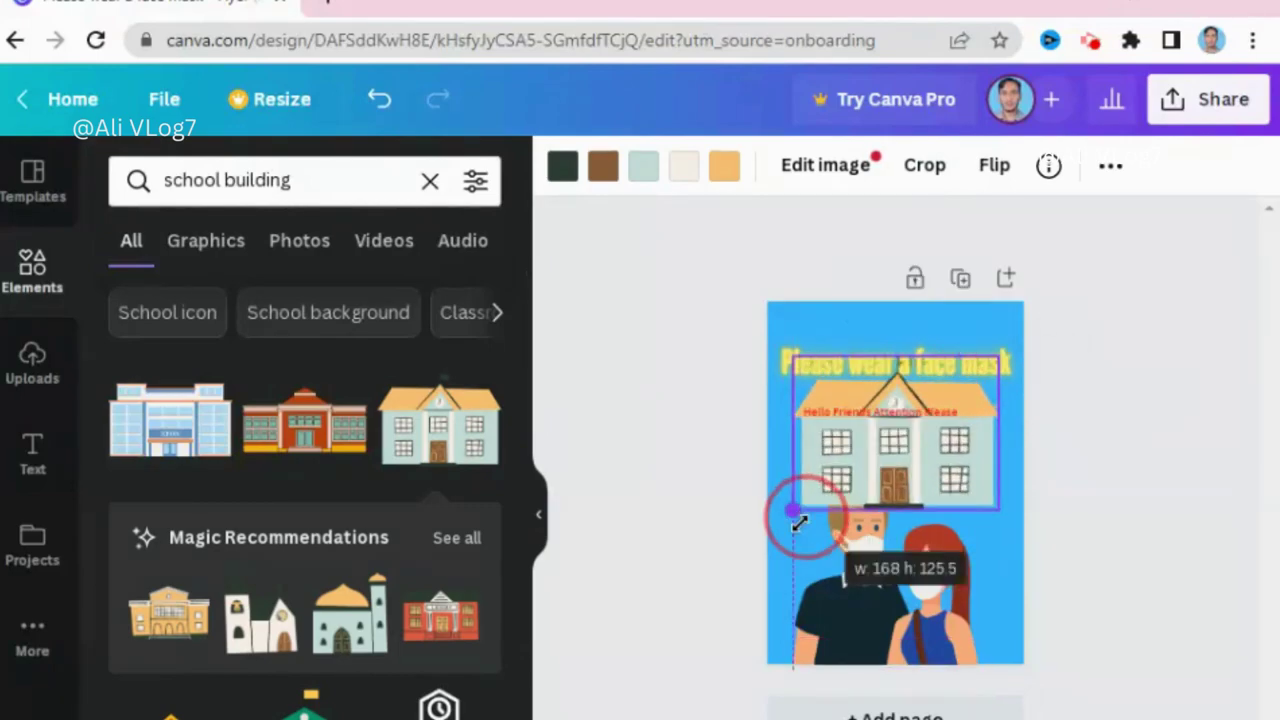
{"action": "left_click_drag", "start_coordinate": [895, 478], "coordinate": [891, 440]}
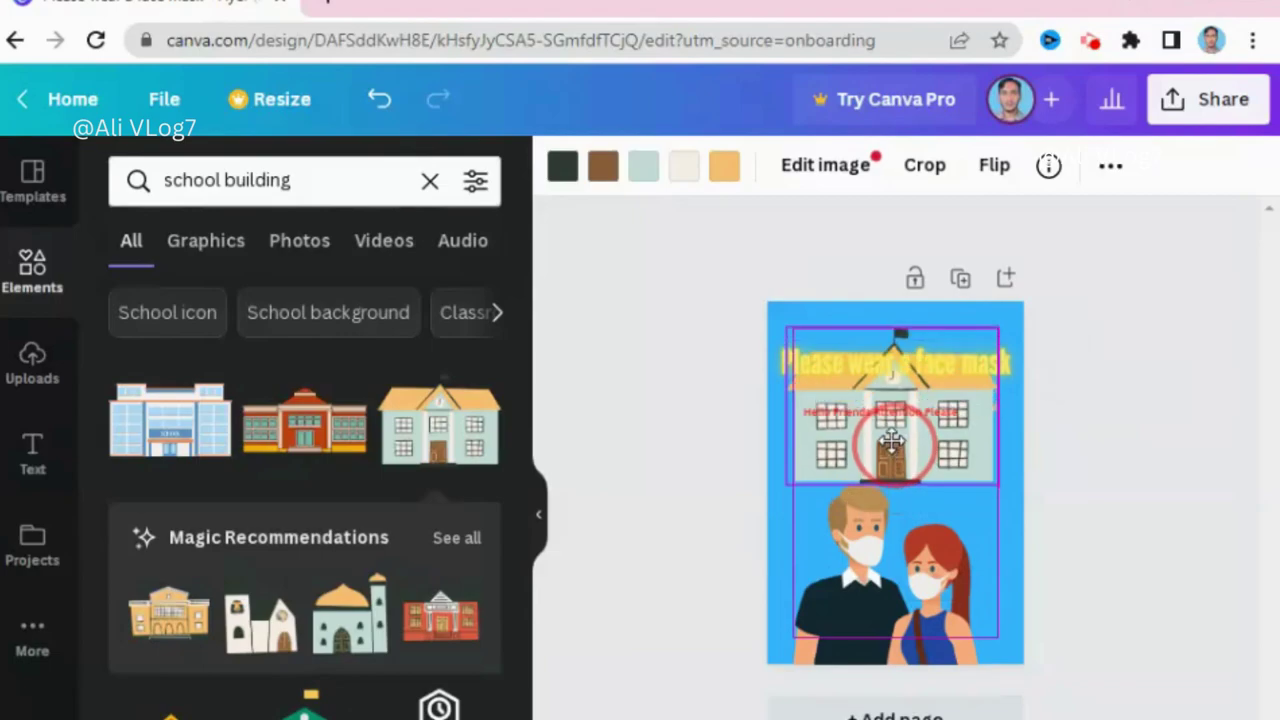
{"action": "left_click_drag", "start_coordinate": [786, 325], "coordinate": [779, 322]}
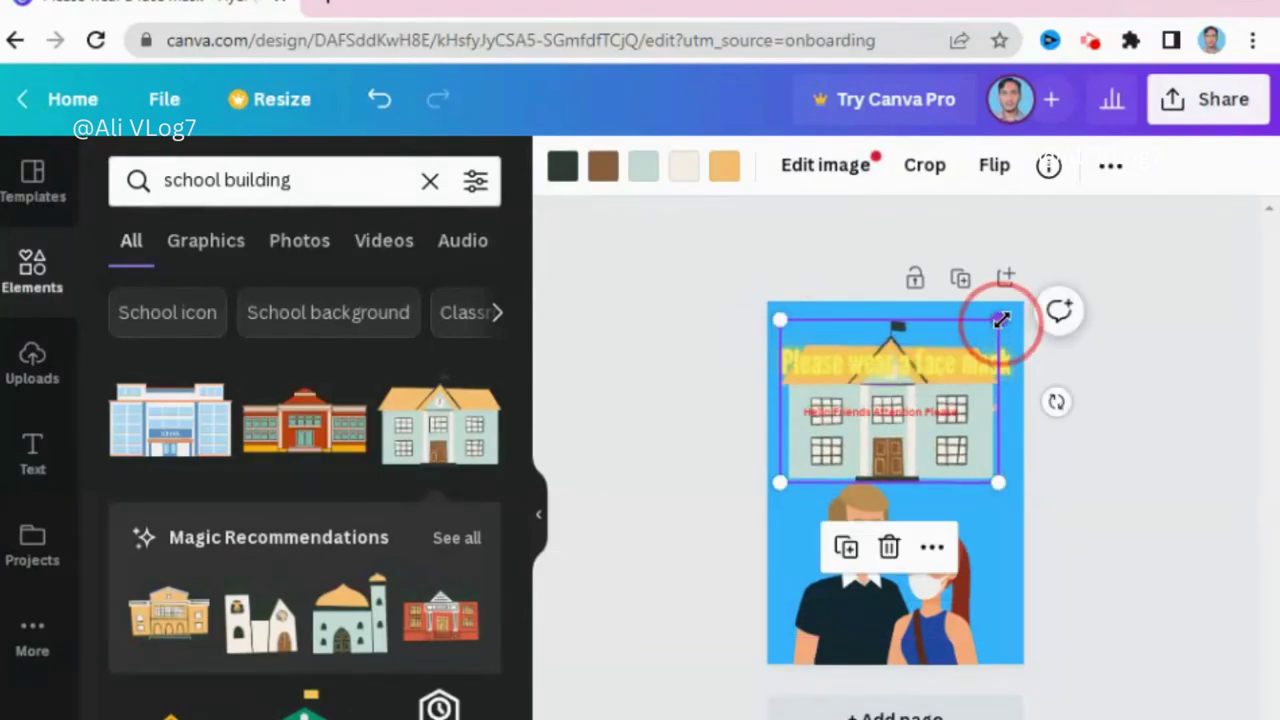
{"action": "left_click_drag", "start_coordinate": [994, 320], "coordinate": [1017, 304]}
- Send the school building to back and move the Hello Friends subtitle and boy beneath it
{"action": "right_click", "coordinate": [990, 448]}
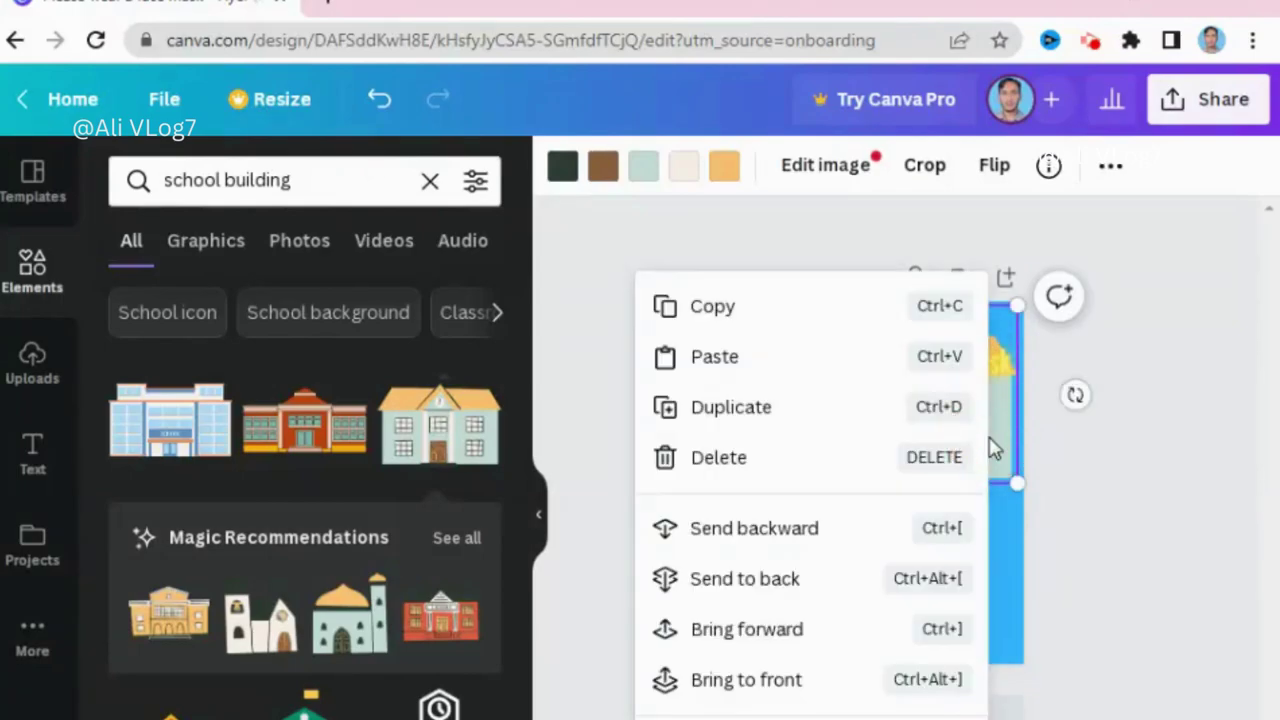
{"action": "left_click", "coordinate": [795, 592]}
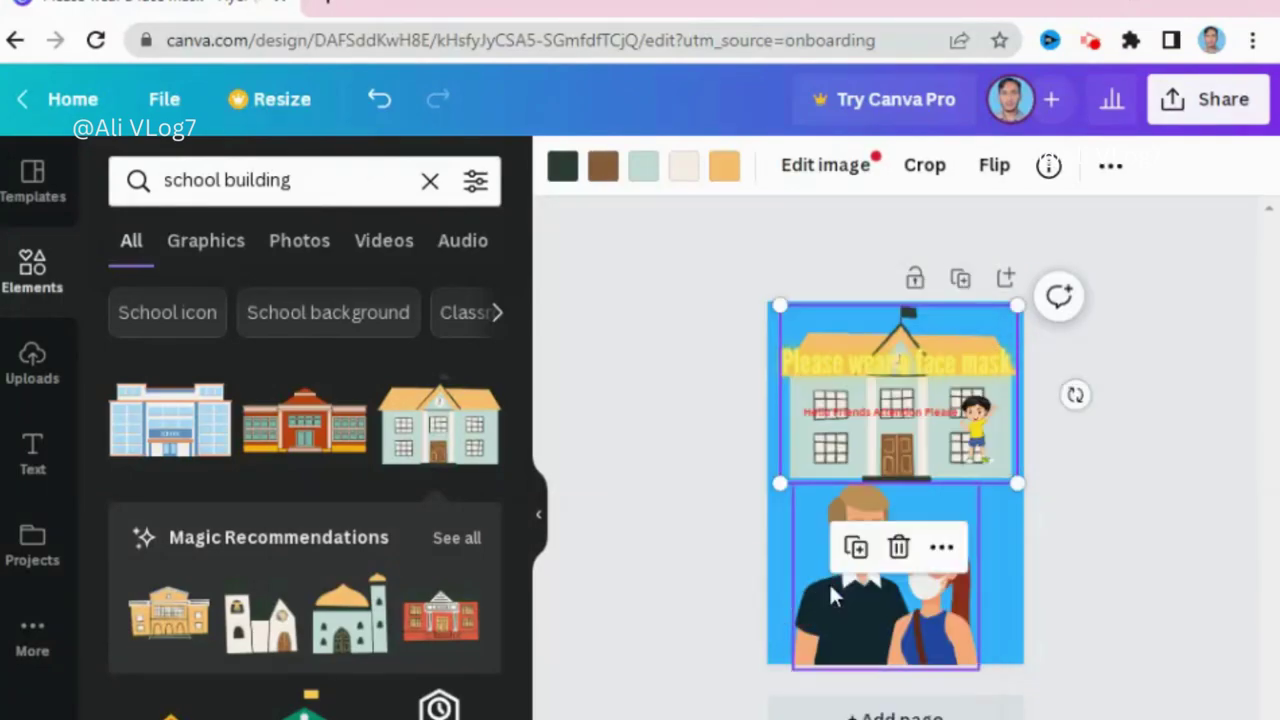
{"action": "left_click_drag", "start_coordinate": [912, 425], "coordinate": [920, 500]}
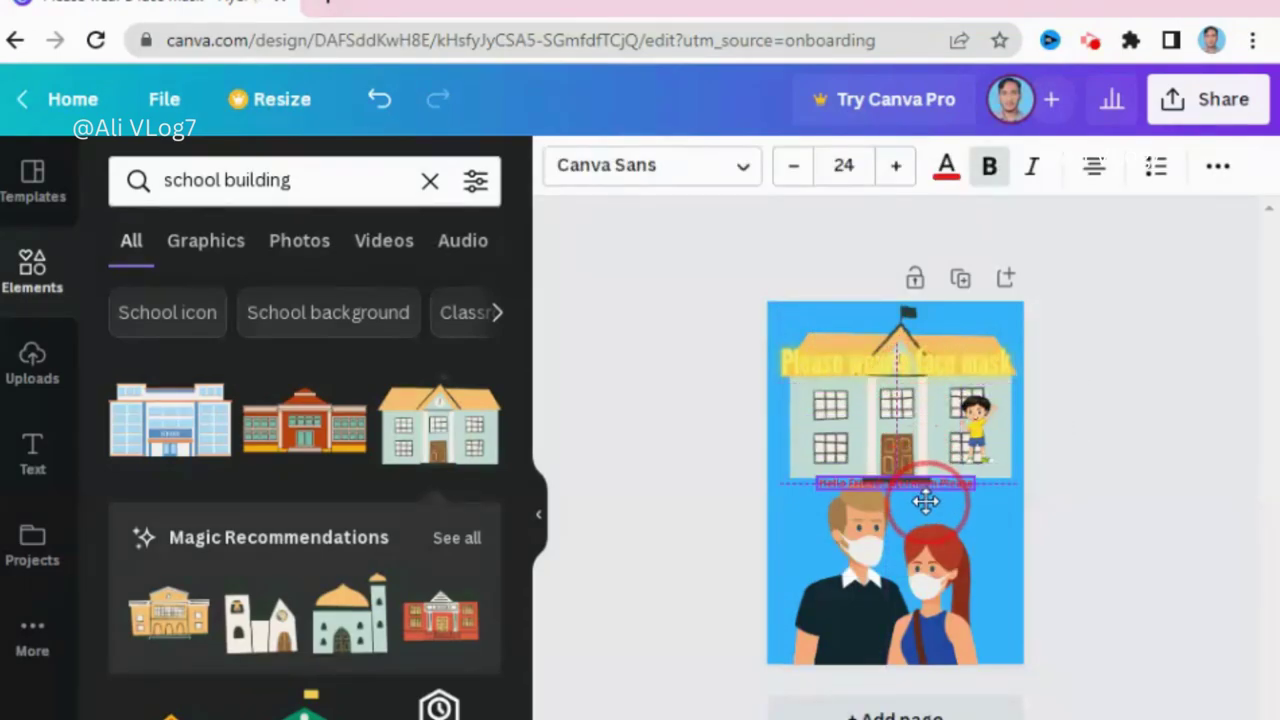
{"action": "left_click_drag", "start_coordinate": [971, 408], "coordinate": [990, 510]}
- Move the 'Please wear a face mask' heading to the page top and recolour it dark green
{"action": "left_click", "coordinate": [897, 425]}
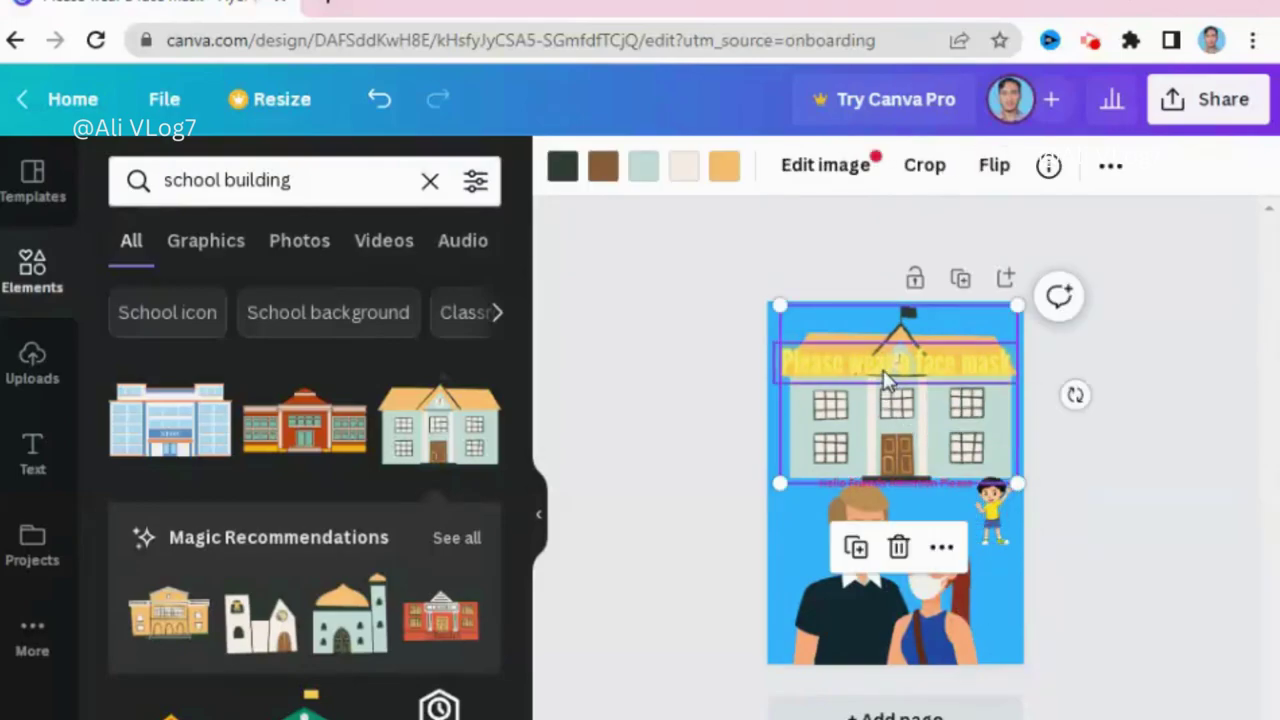
{"action": "left_click", "coordinate": [894, 345]}
{"action": "left_click_drag", "start_coordinate": [894, 345], "coordinate": [898, 320]}
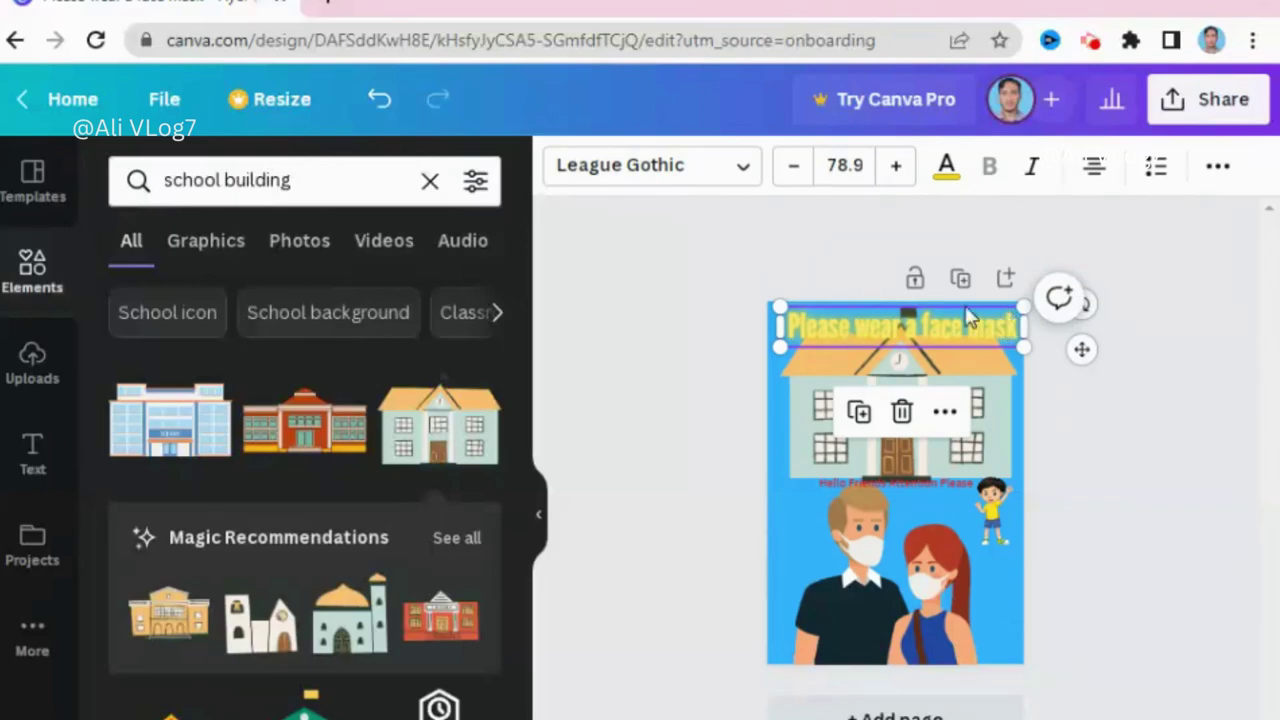
{"action": "left_click", "coordinate": [947, 163]}
{"action": "left_click", "coordinate": [345, 300]}
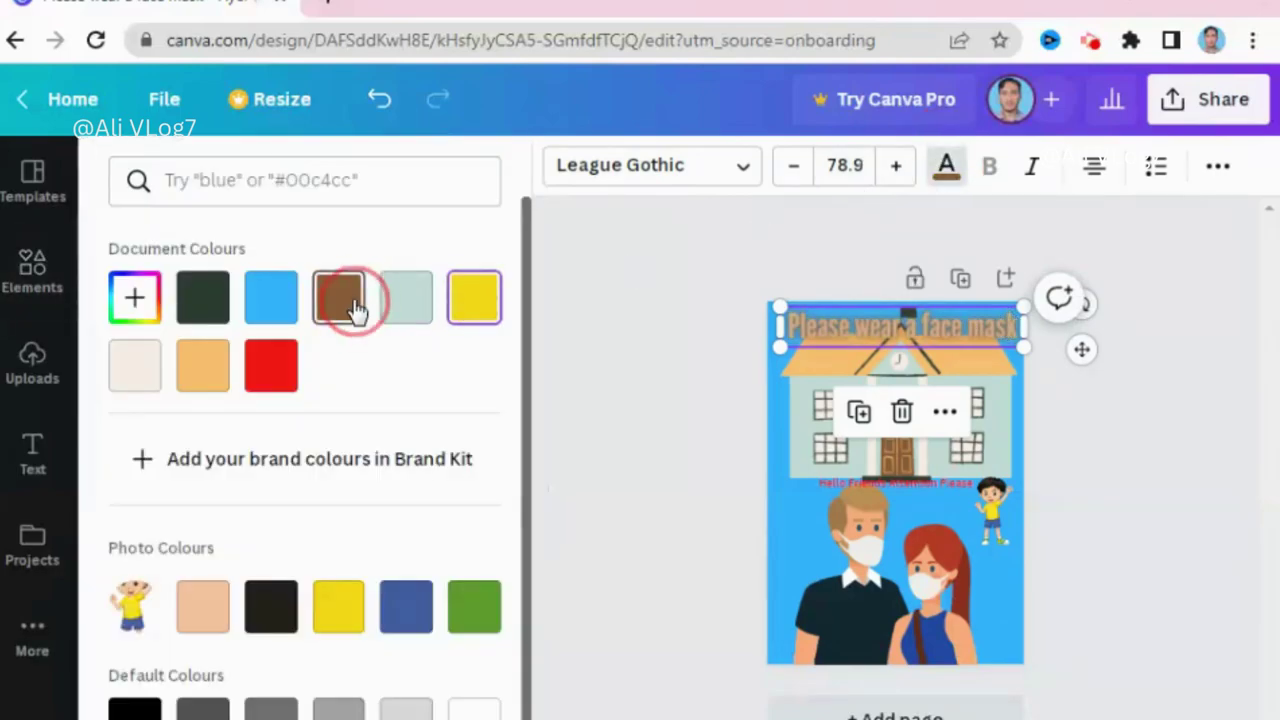
{"action": "left_click", "coordinate": [215, 305]}
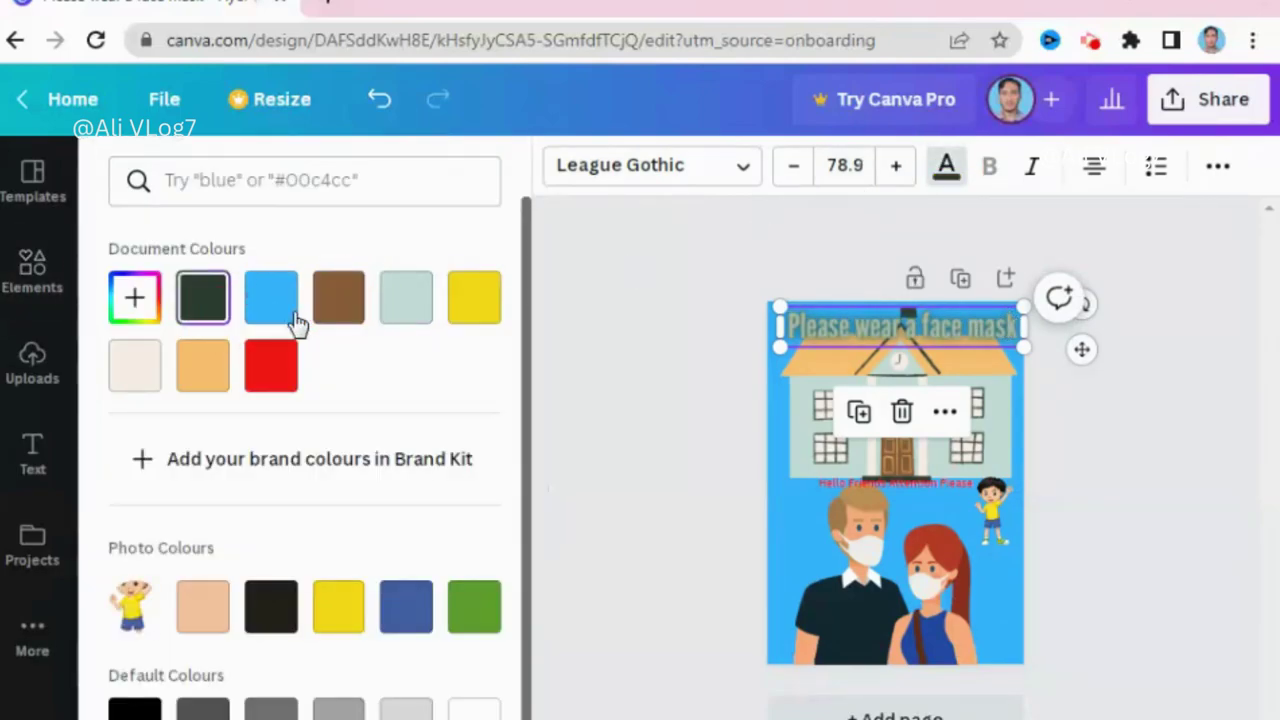
{"action": "left_click", "coordinate": [872, 336]}
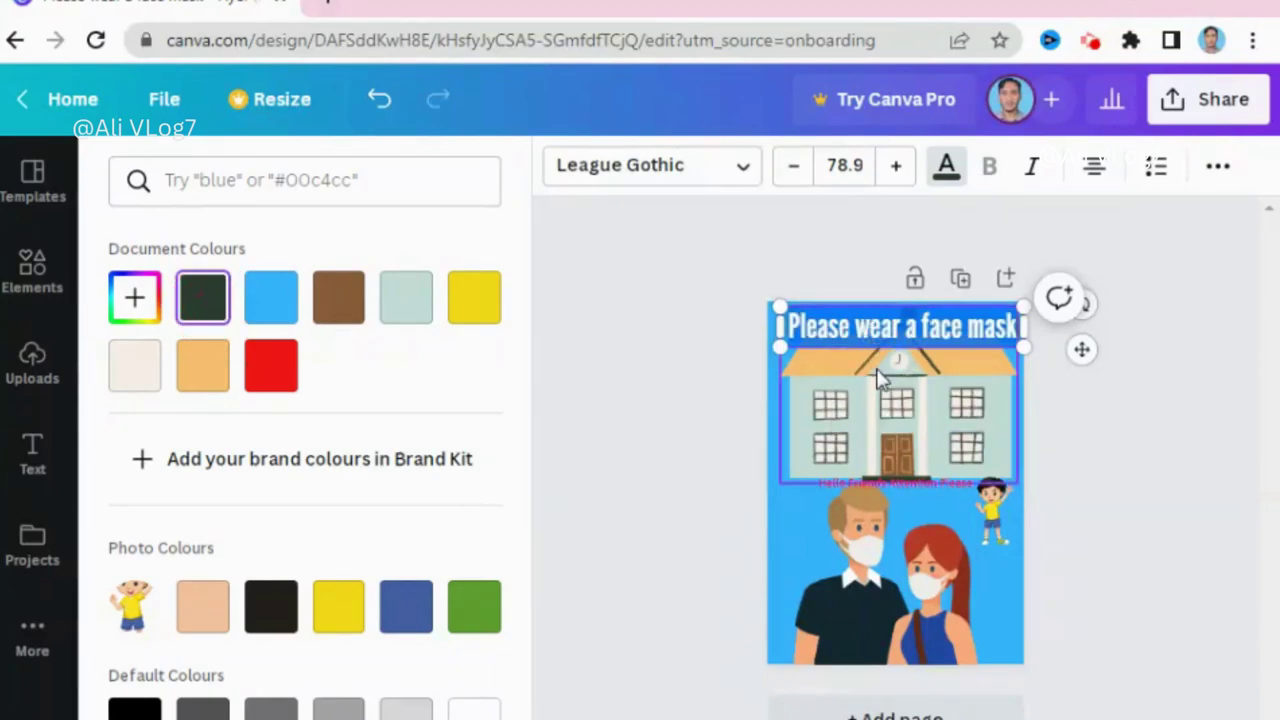
{"action": "left_click", "coordinate": [878, 376]}
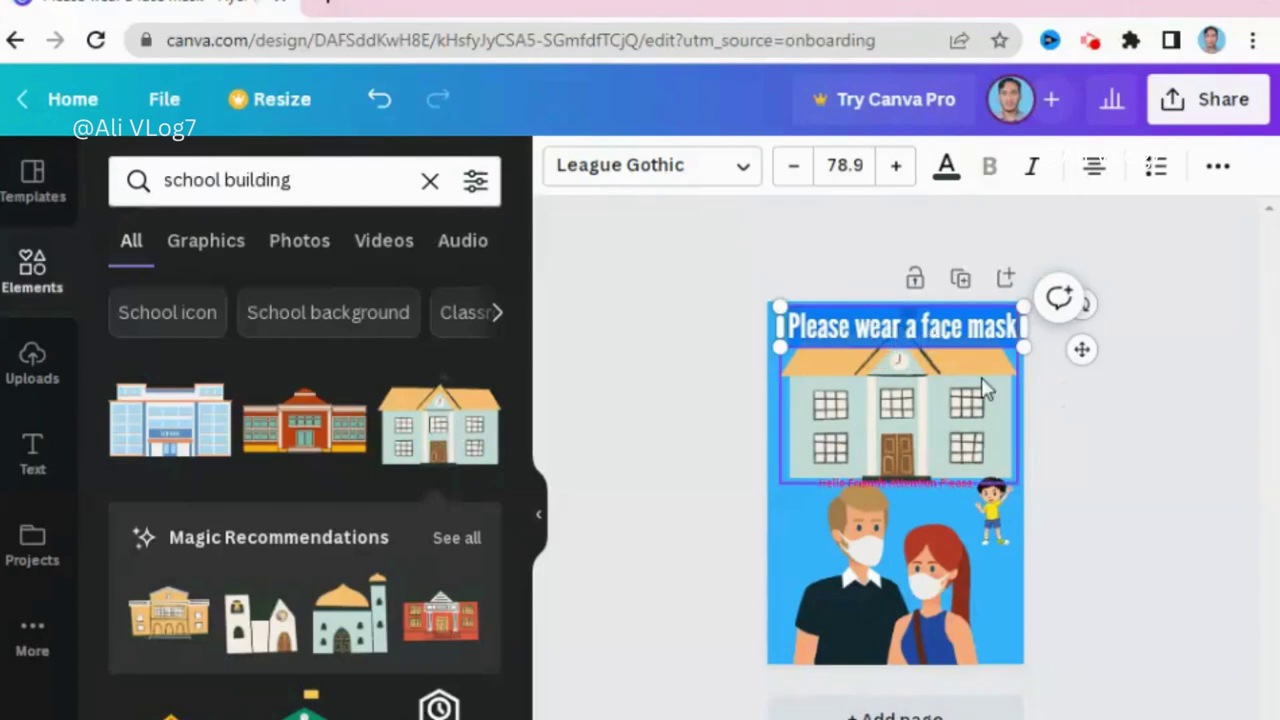
- Nudge the heading into place and pull a duplicate copy down below the original
{"action": "left_click", "coordinate": [945, 372]}
{"action": "left_click", "coordinate": [937, 366]}
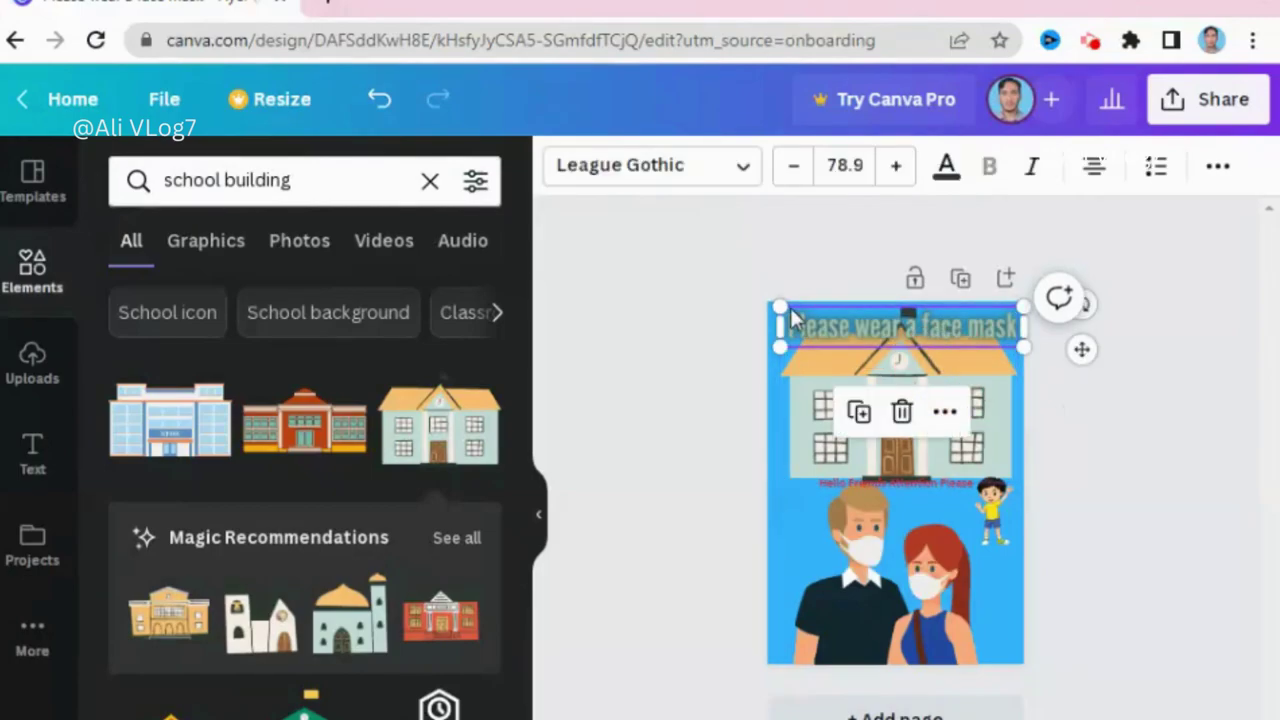
{"action": "left_click", "coordinate": [816, 355]}
{"action": "left_click", "coordinate": [816, 327]}
{"action": "left_click_drag", "start_coordinate": [816, 327], "coordinate": [822, 332]}
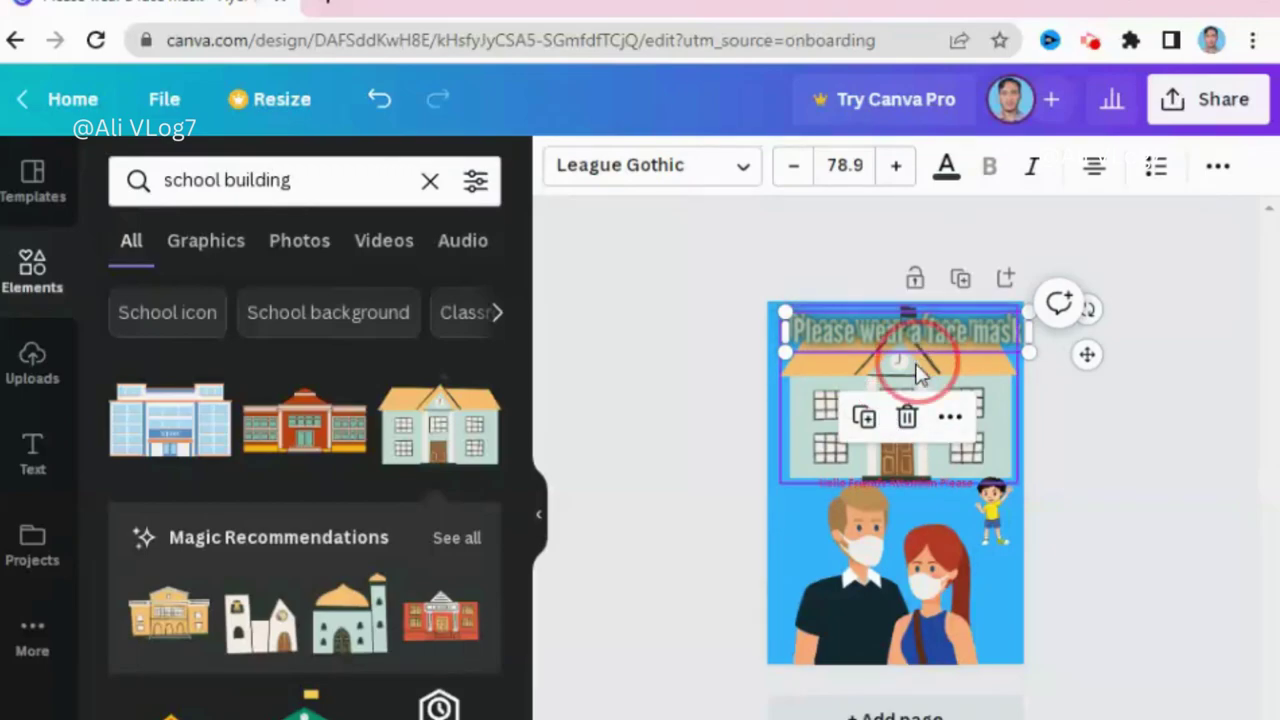
{"action": "left_click_drag", "start_coordinate": [924, 338], "coordinate": [922, 380]}
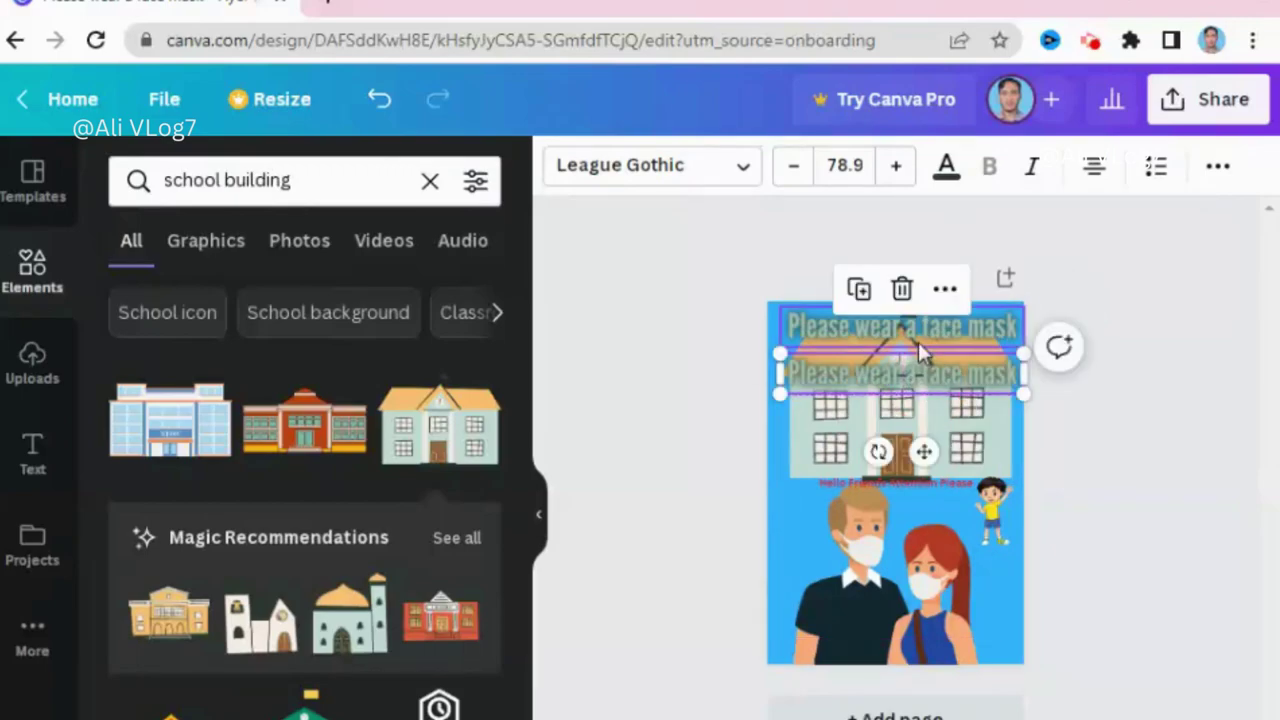
- Delete the duplicate heading and move the remaining heading up onto the school roof
{"action": "left_click", "coordinate": [908, 320]}
{"action": "double_click", "coordinate": [827, 323]}
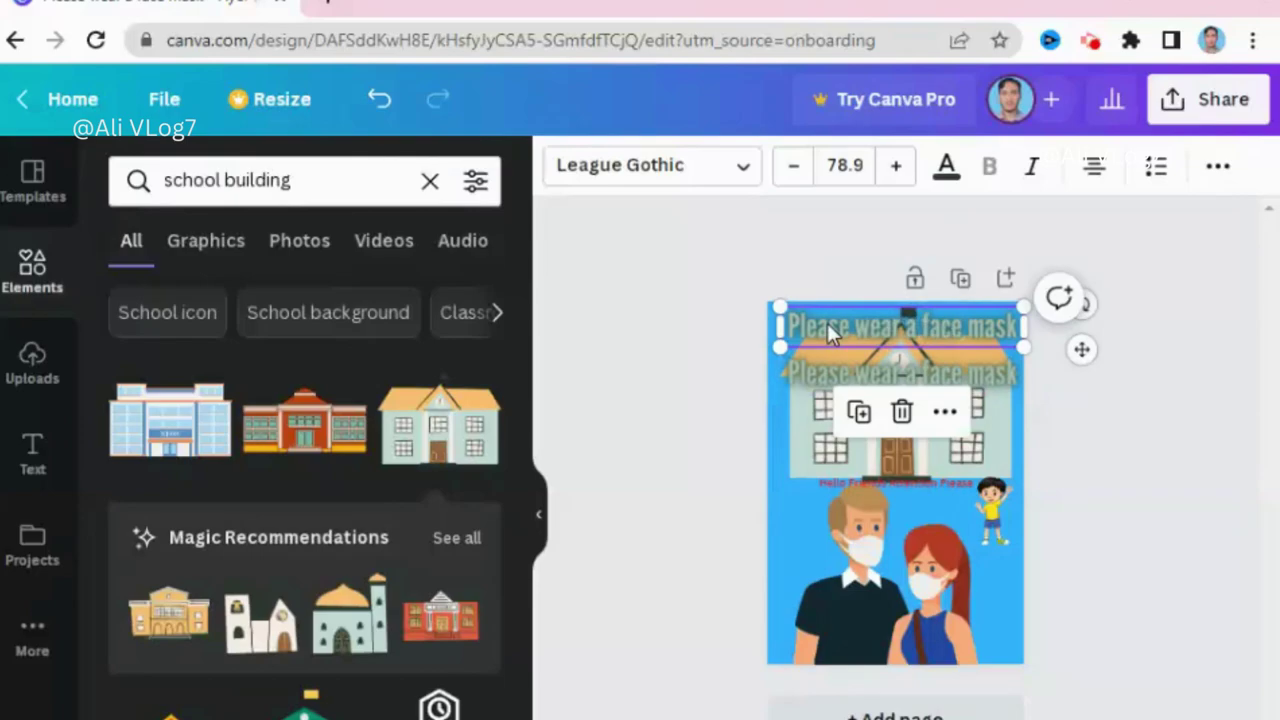
{"action": "left_click", "coordinate": [884, 362]}
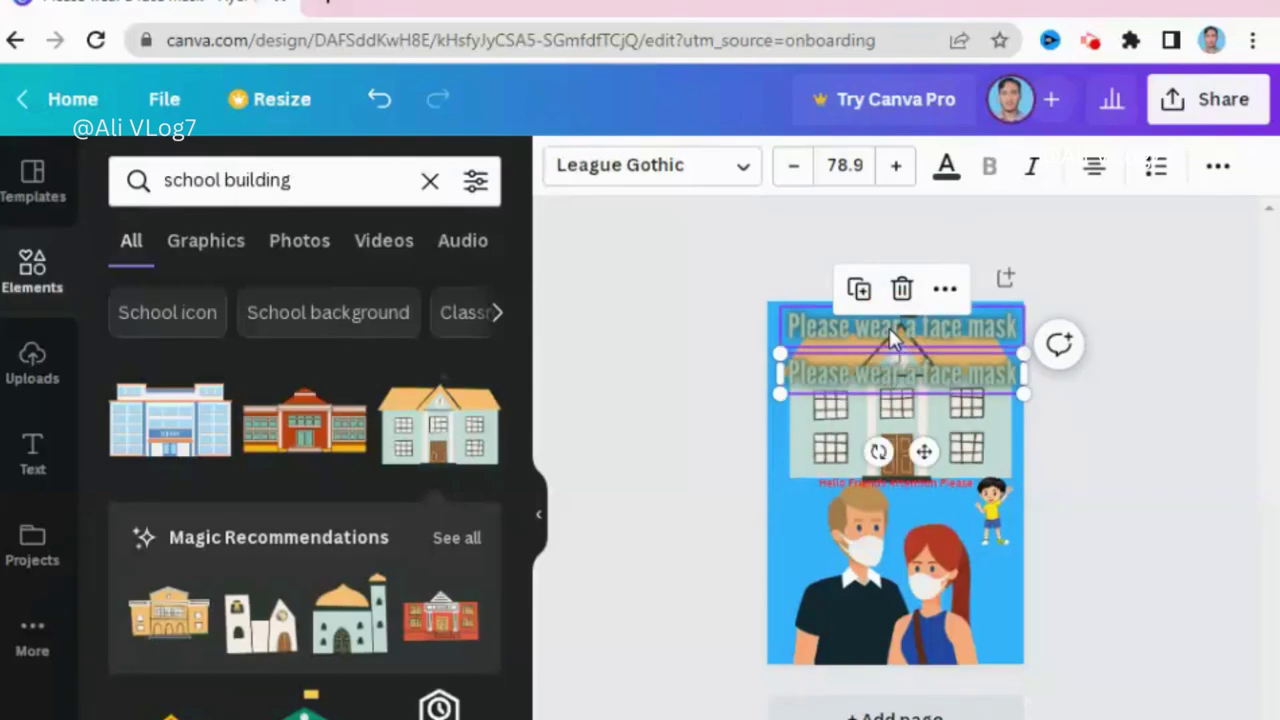
{"action": "left_click", "coordinate": [893, 338]}
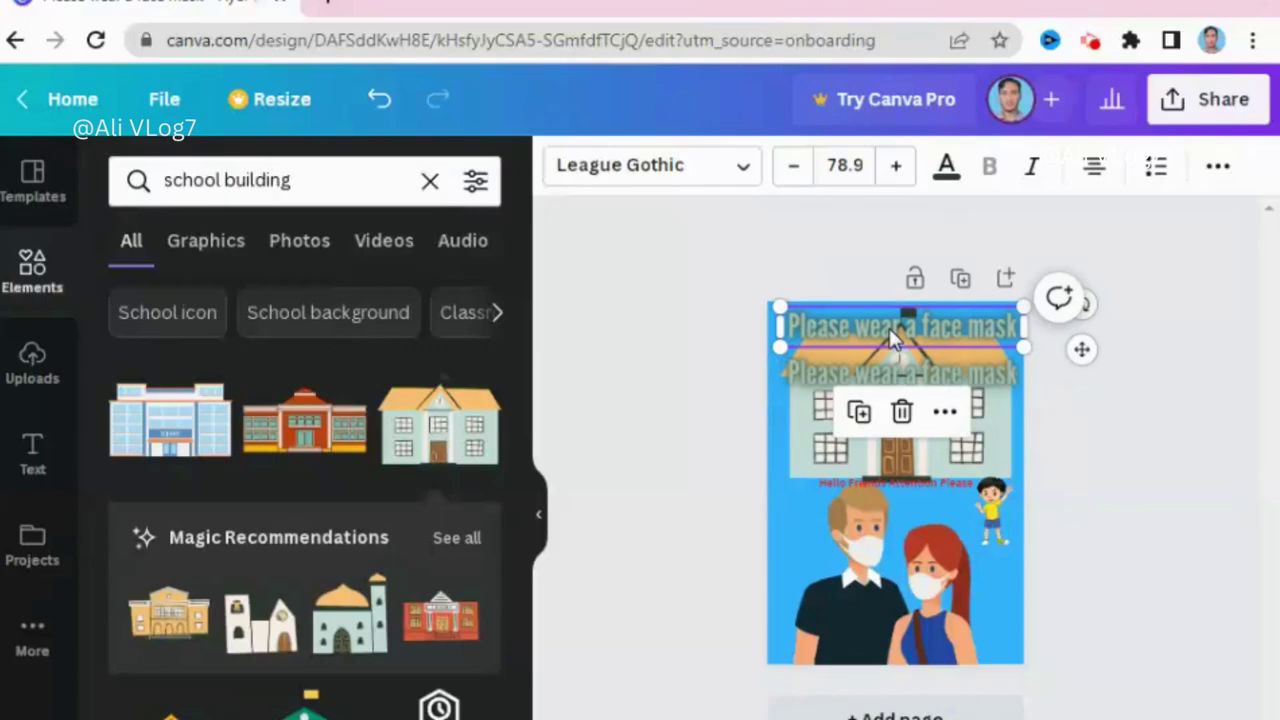
{"action": "left_click", "coordinate": [900, 410]}
{"action": "mouse_move", "coordinate": [908, 390]}
{"action": "left_mouse_down"}
{"action": "mouse_move", "coordinate": [917, 460]}
{"action": "mouse_move", "coordinate": [908, 350]}
{"action": "left_mouse_up"}
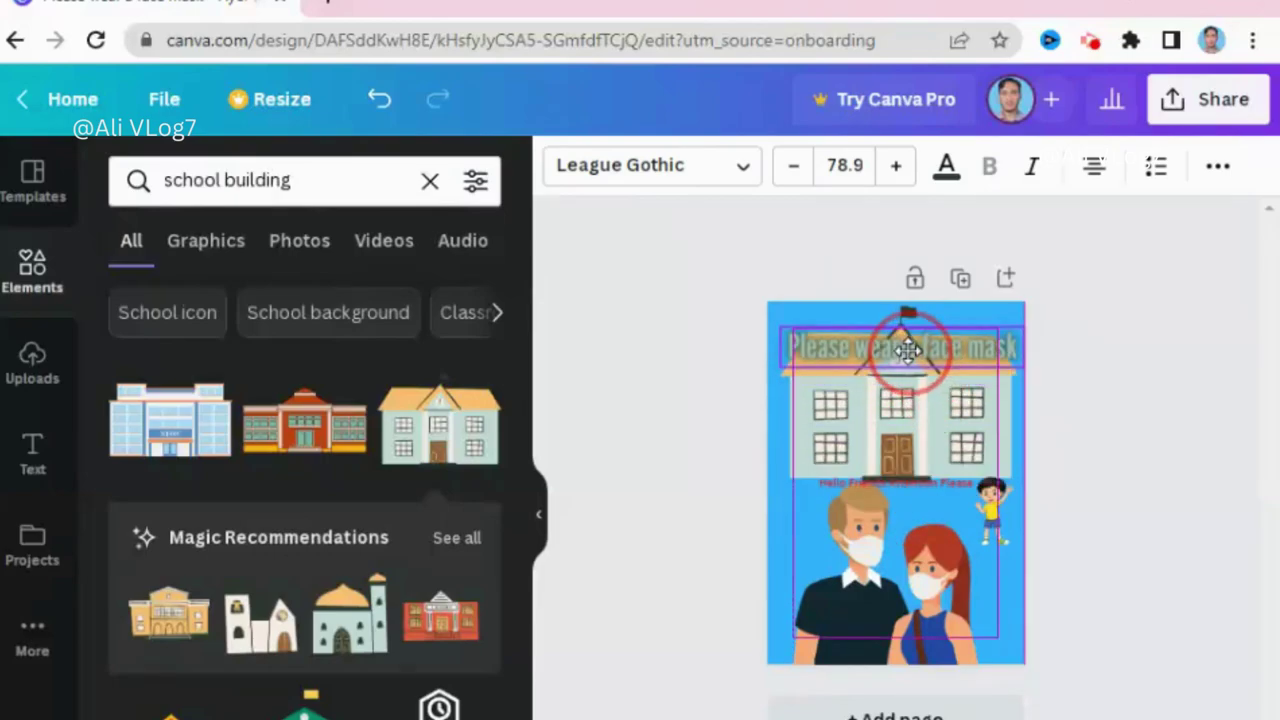
- Give the heading a Shadow effect with offset 75 after trying other styles
{"action": "left_click", "coordinate": [1218, 166]}
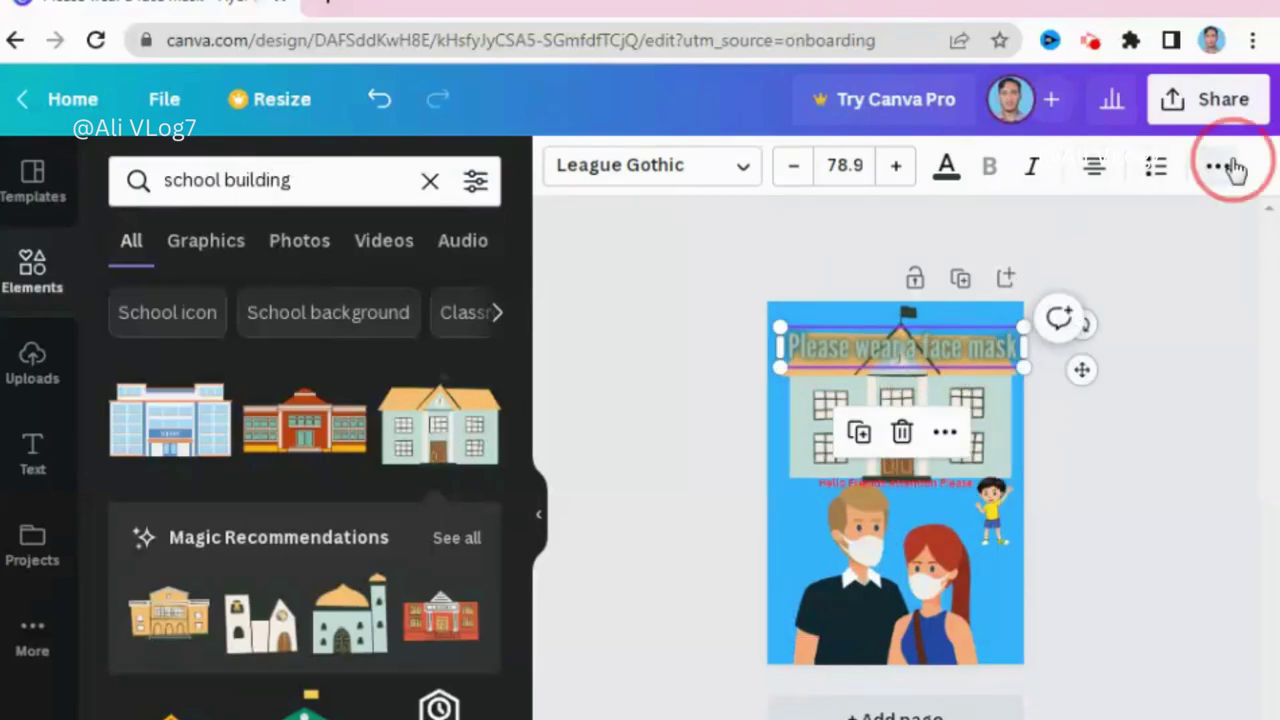
{"action": "left_click", "coordinate": [700, 230]}
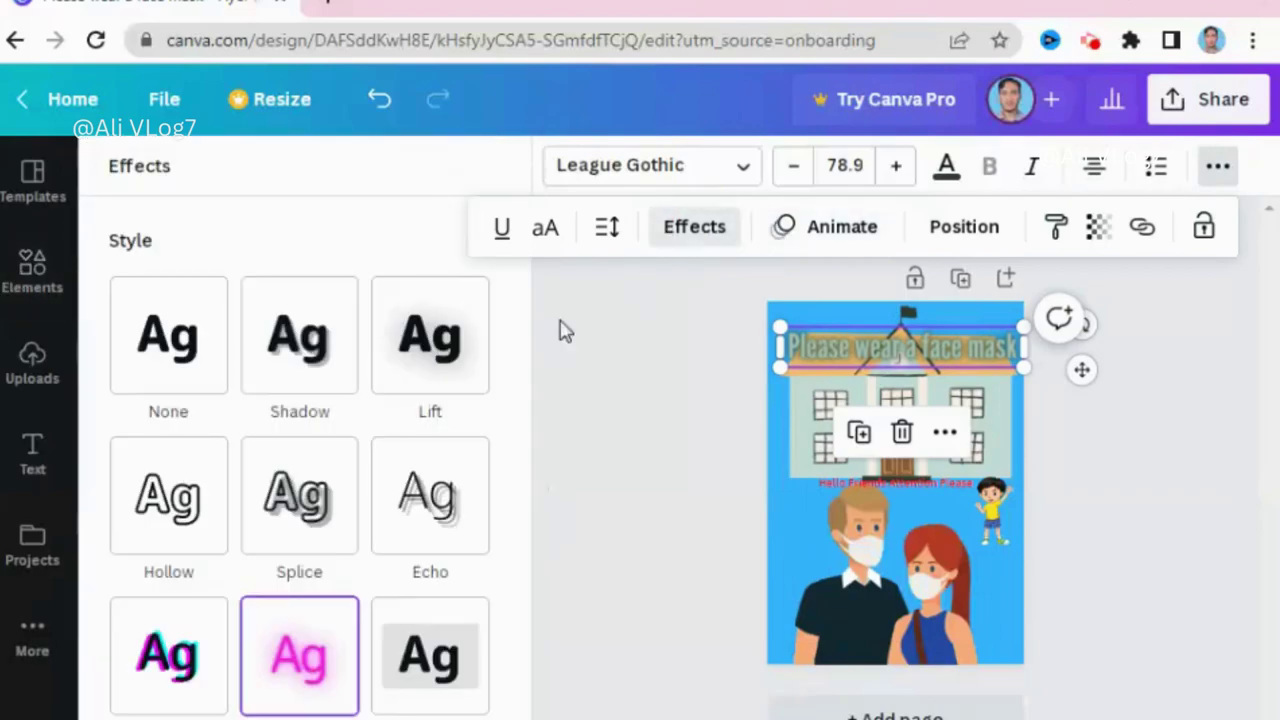
{"action": "left_click", "coordinate": [303, 535]}
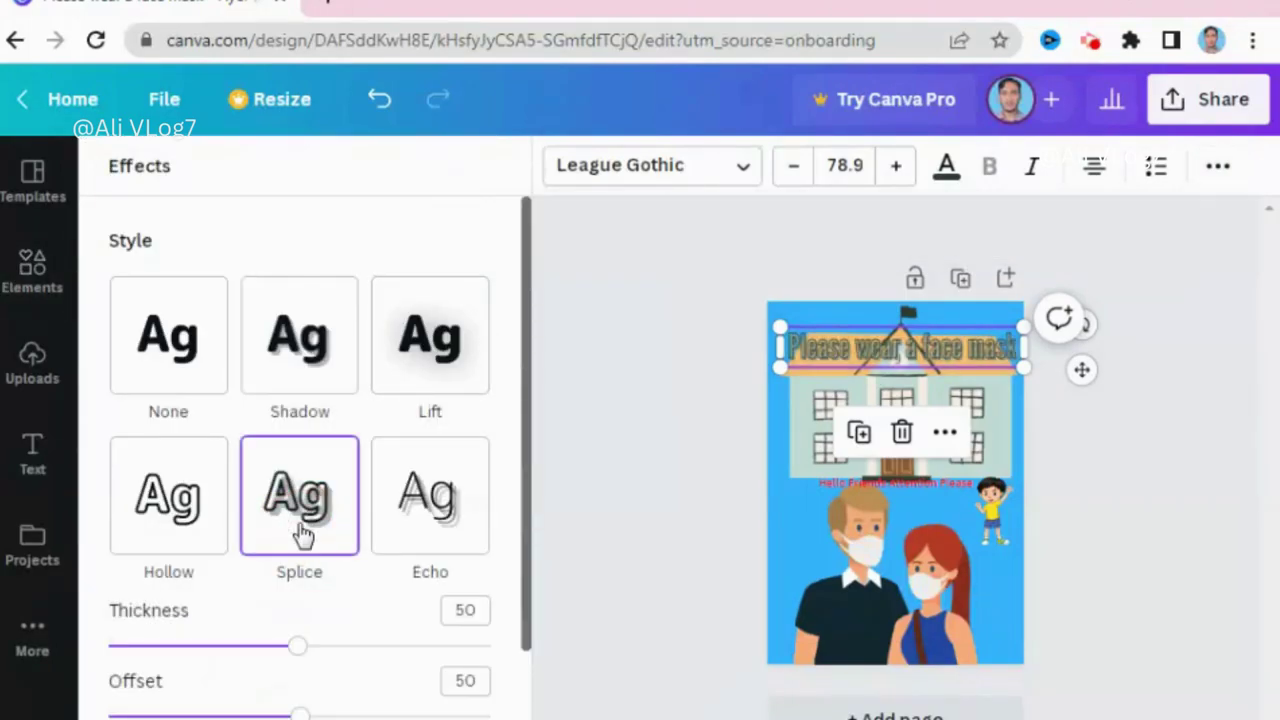
{"action": "left_click", "coordinate": [209, 533]}
{"action": "left_click", "coordinate": [290, 370]}
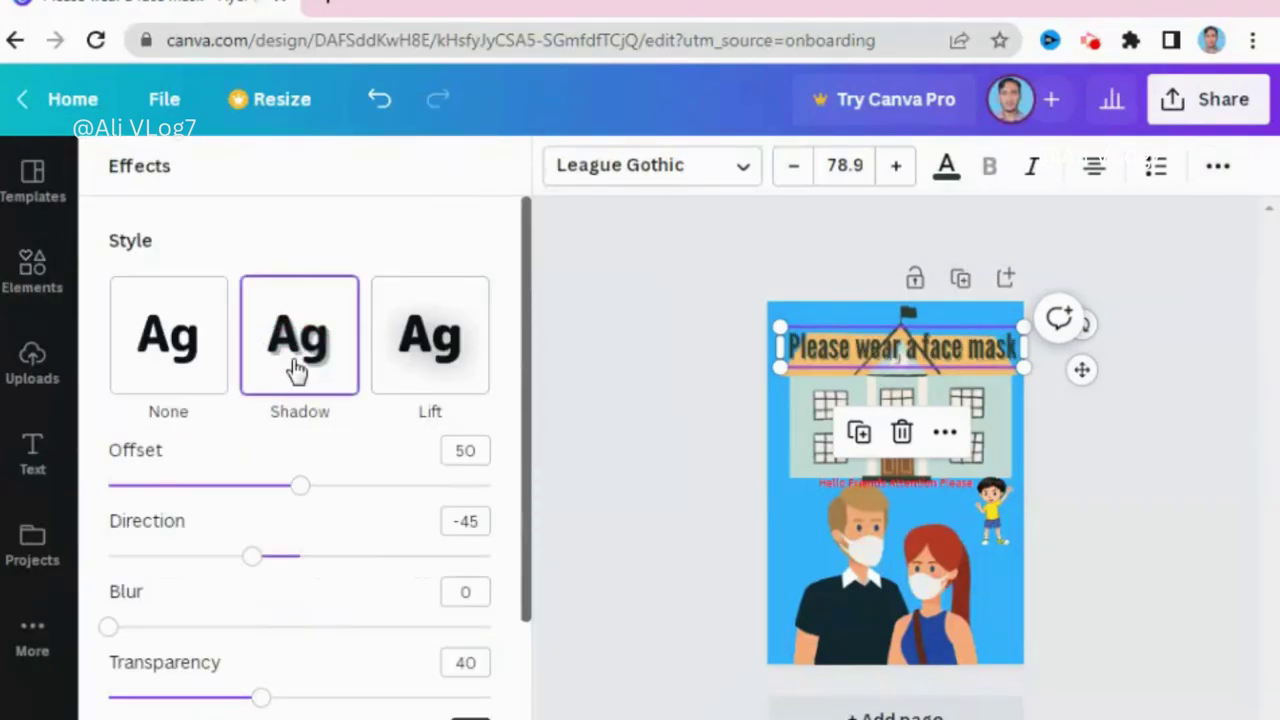
{"action": "left_click", "coordinate": [193, 355]}
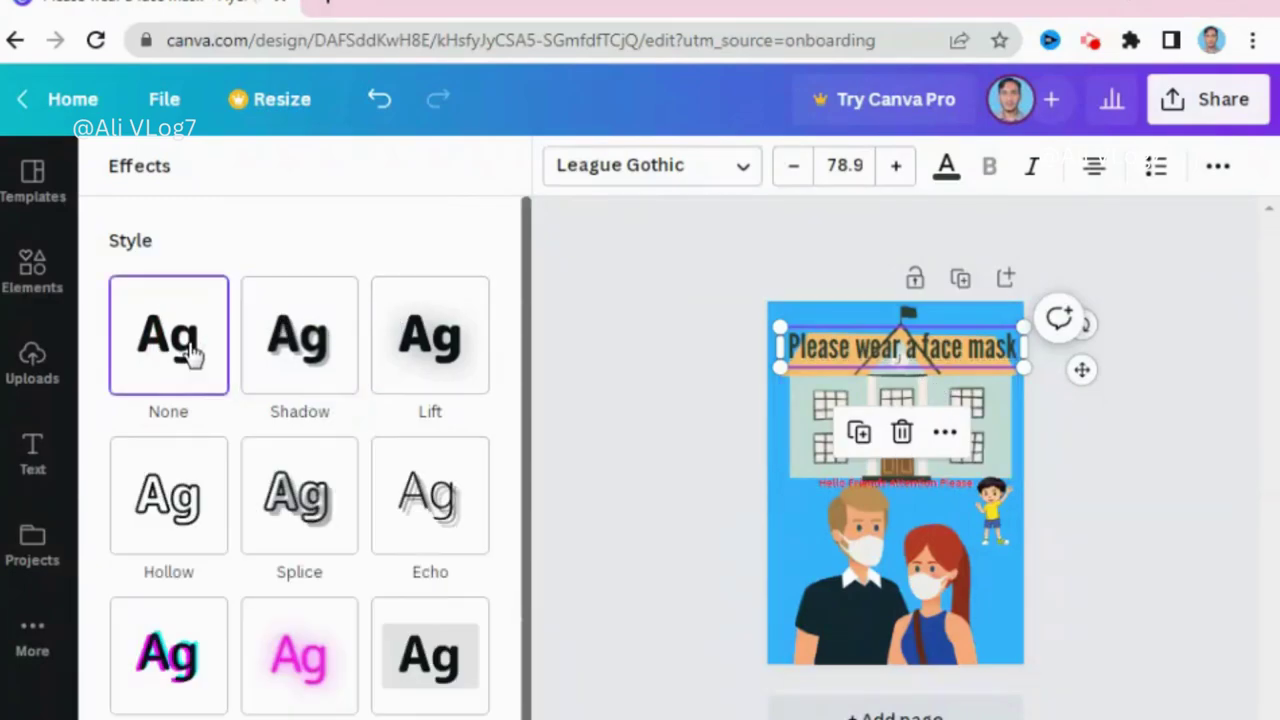
{"action": "left_click", "coordinate": [397, 358]}
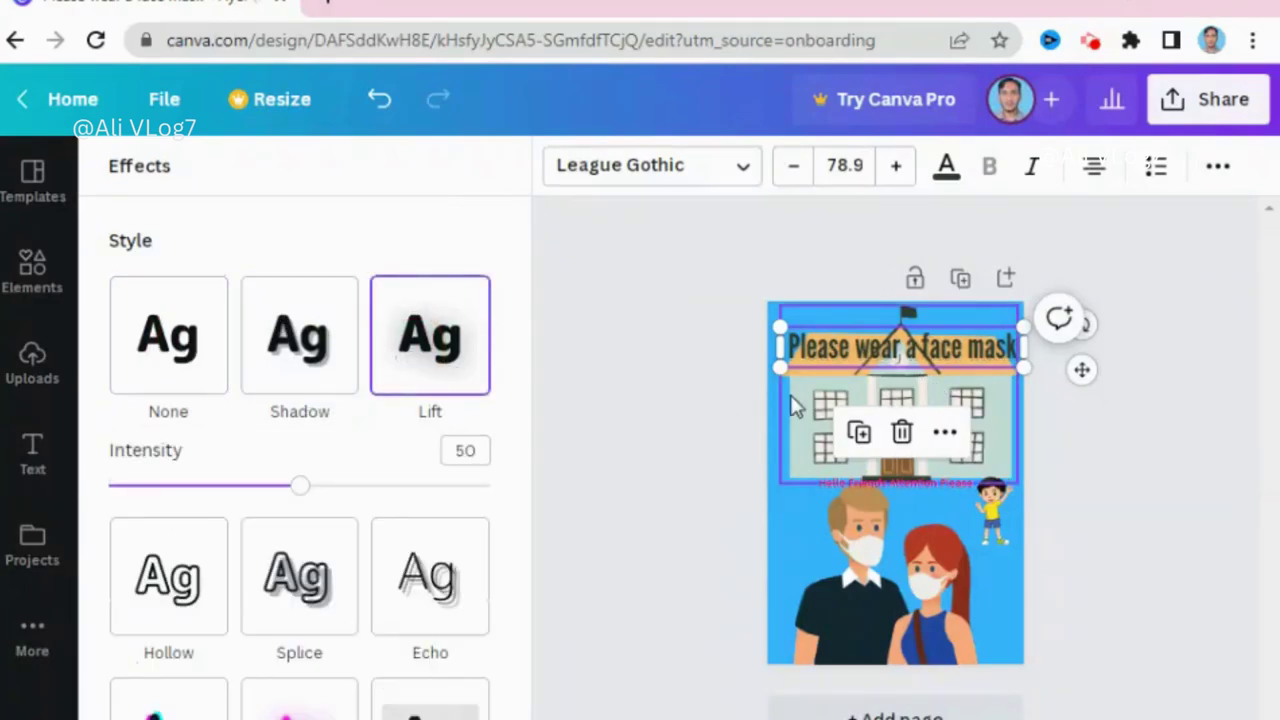
{"action": "left_click", "coordinate": [333, 345]}
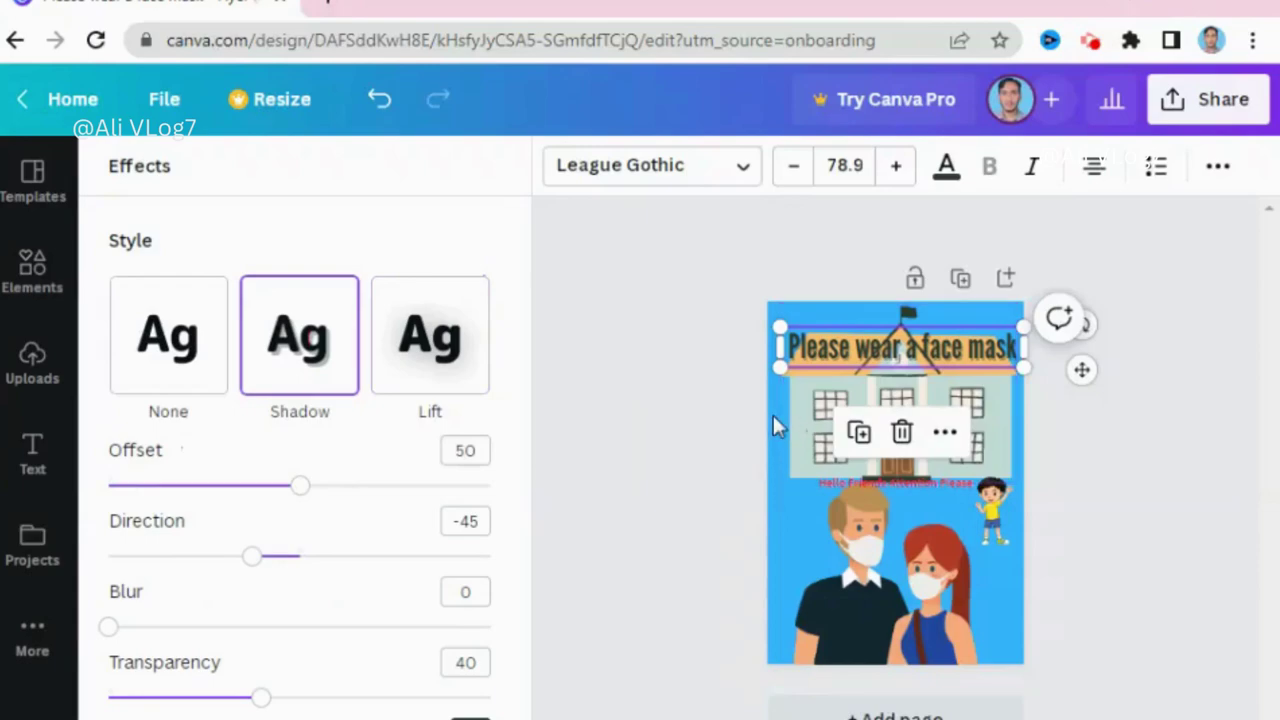
{"action": "left_click_drag", "start_coordinate": [310, 492], "coordinate": [395, 490]}
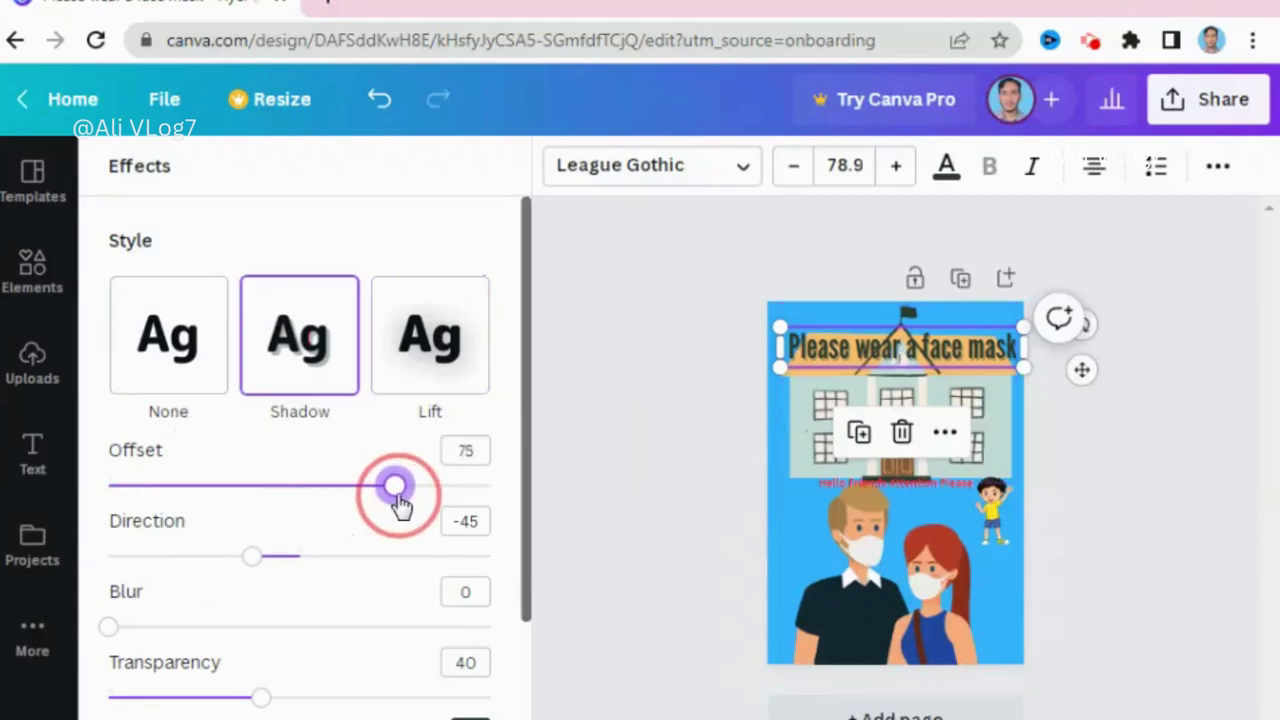
- Narrow the heading's text box and reduce its font size to 62.7
{"action": "left_click_drag", "start_coordinate": [778, 326], "coordinate": [793, 329]}
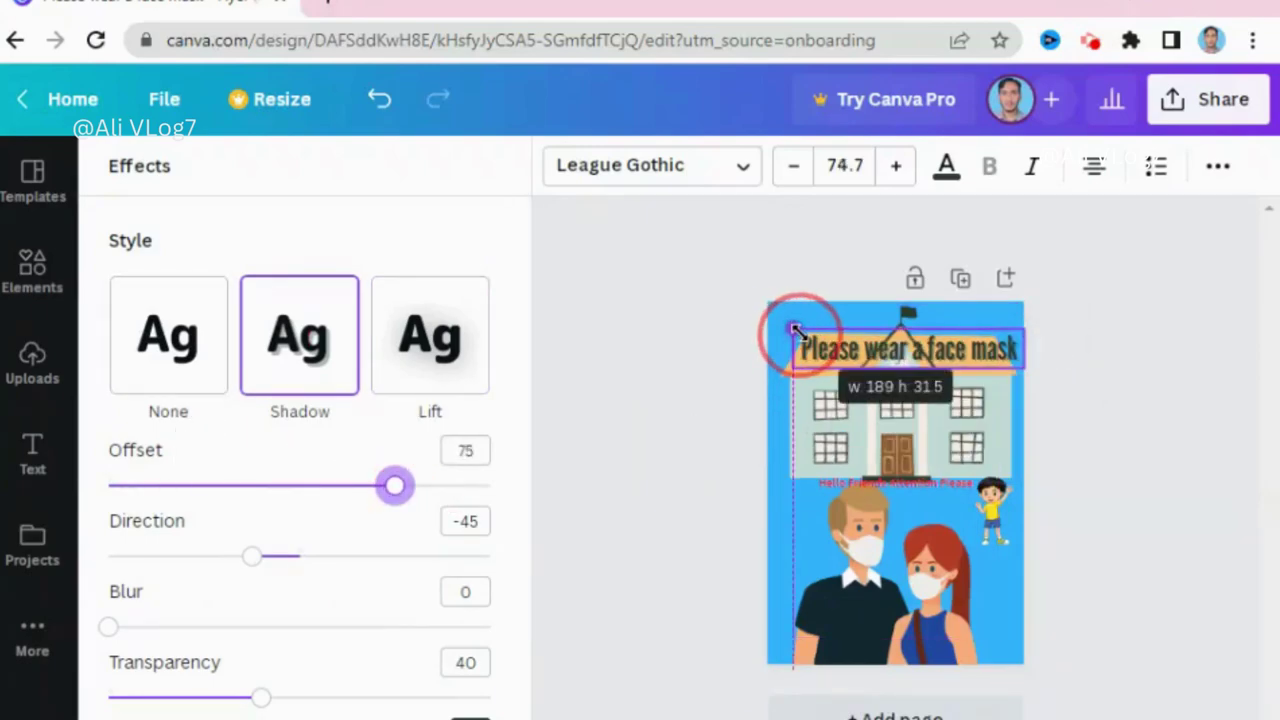
{"action": "left_click_drag", "start_coordinate": [1022, 350], "coordinate": [994, 350]}
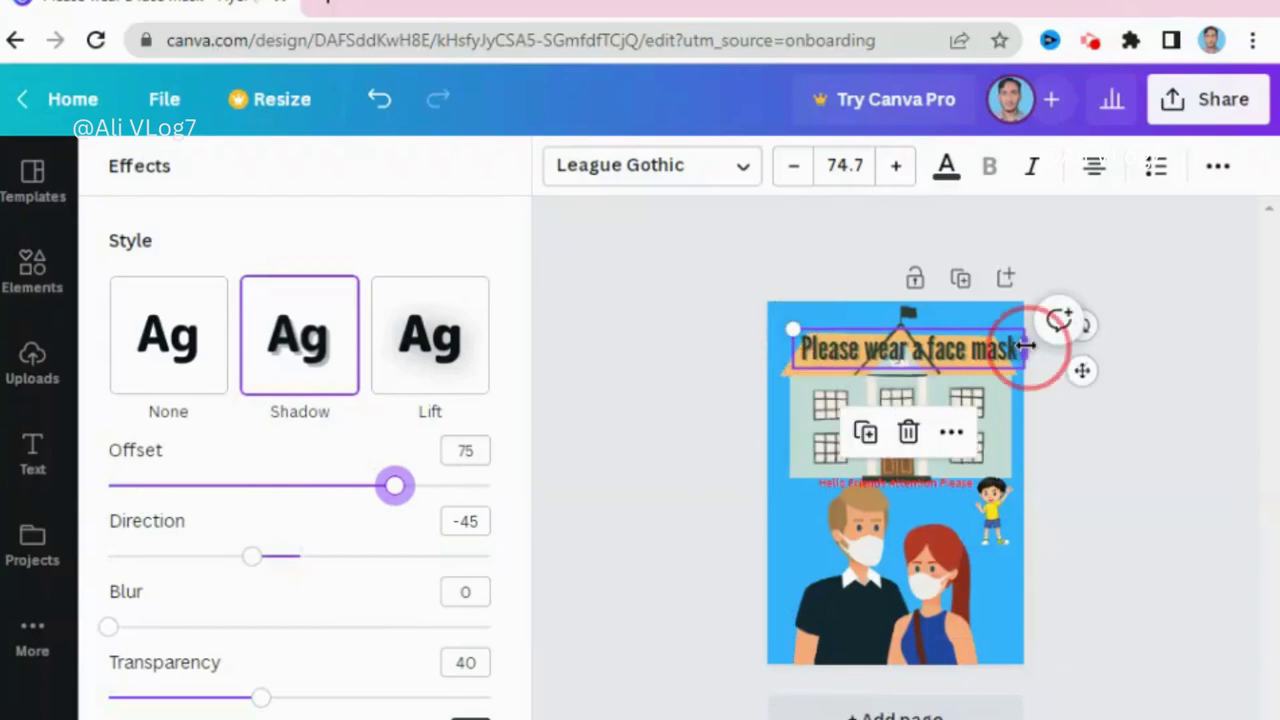
{"action": "left_click", "coordinate": [795, 168]}
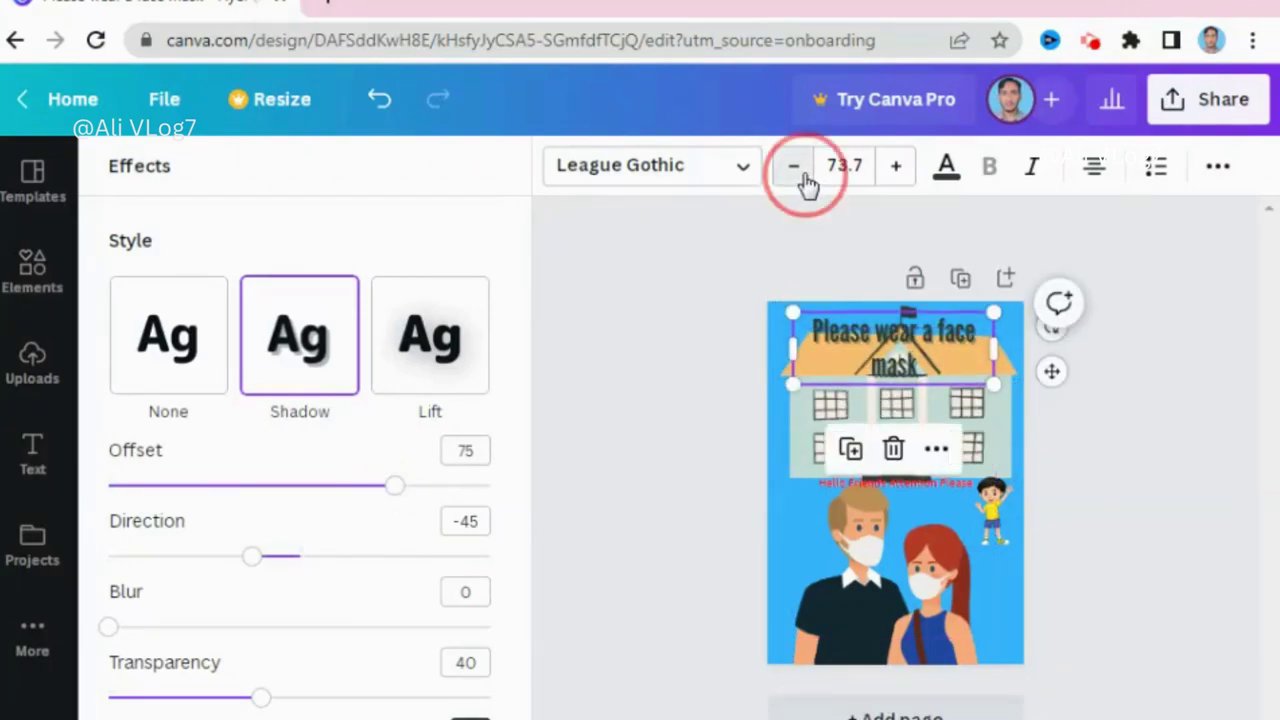
{"action": "left_click", "coordinate": [795, 168]}
{"action": "left_click", "coordinate": [795, 168]}
{"action": "left_click", "coordinate": [795, 168]}
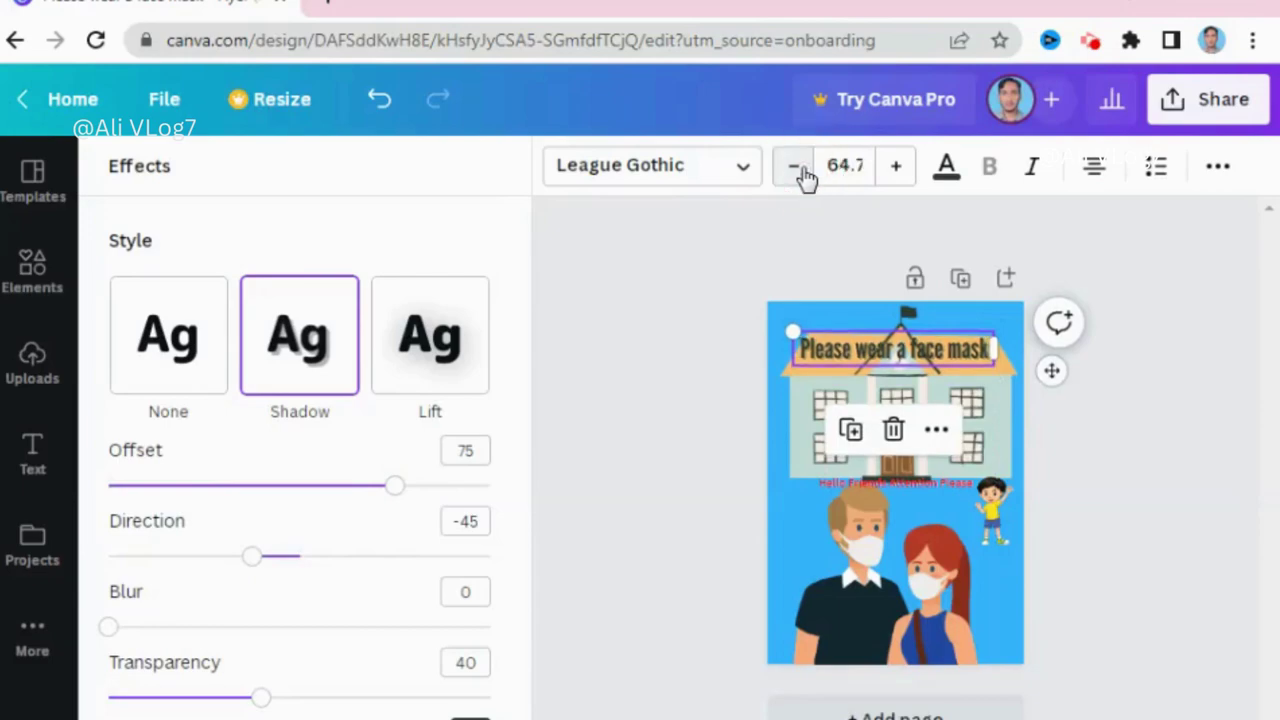
{"action": "left_click", "coordinate": [795, 168]}
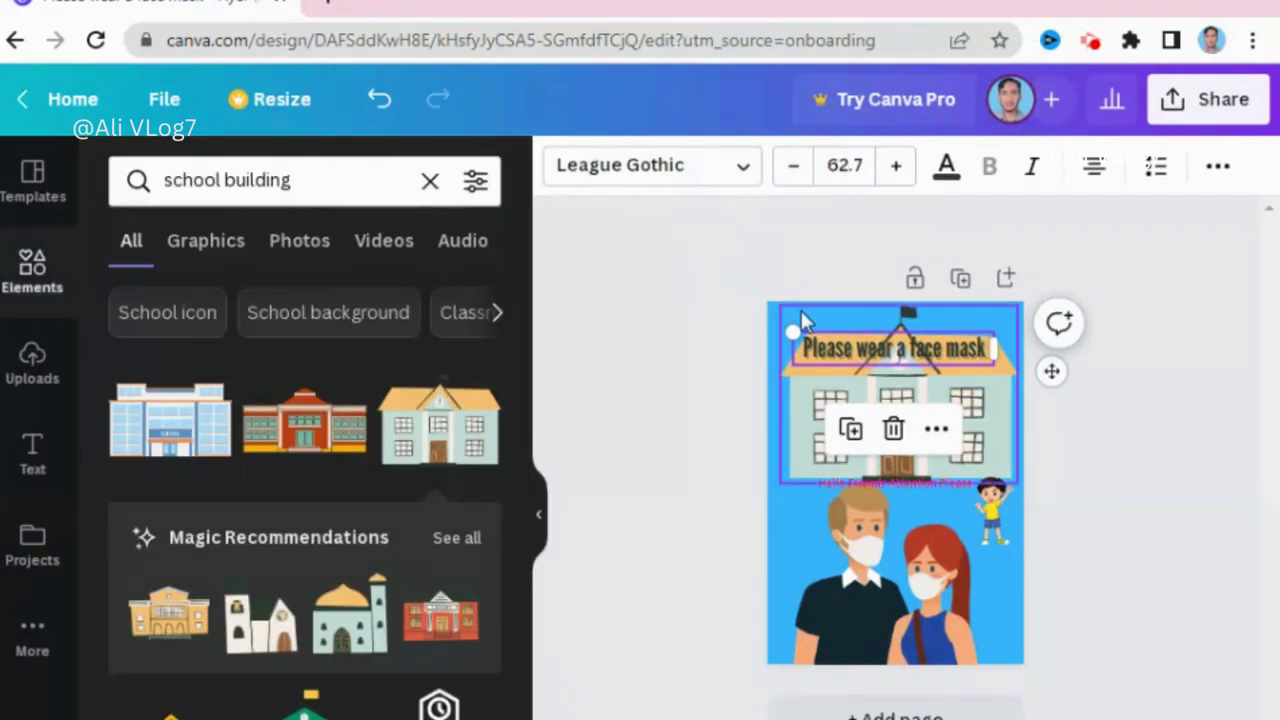
- Move the red Hello Friends Attention Please subtitle up onto the building
{"action": "left_click", "coordinate": [816, 345]}
{"action": "left_click", "coordinate": [857, 366]}
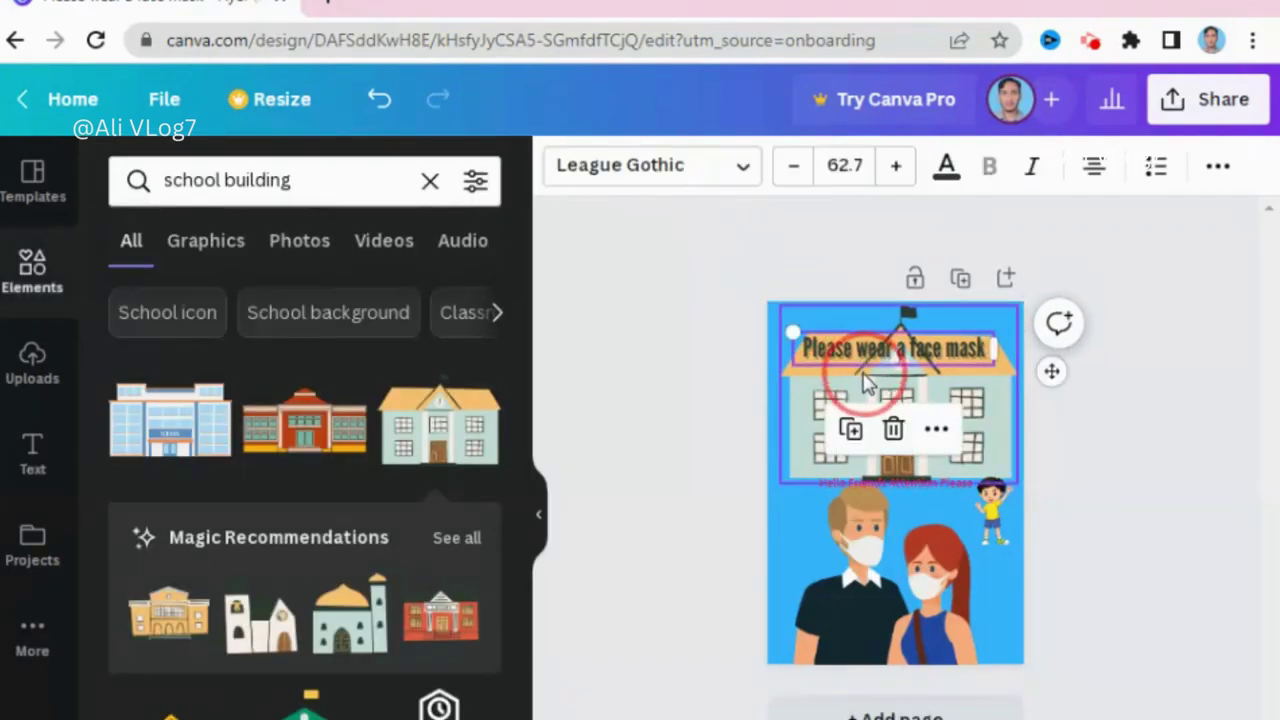
{"action": "left_click", "coordinate": [920, 365]}
{"action": "left_click", "coordinate": [950, 358]}
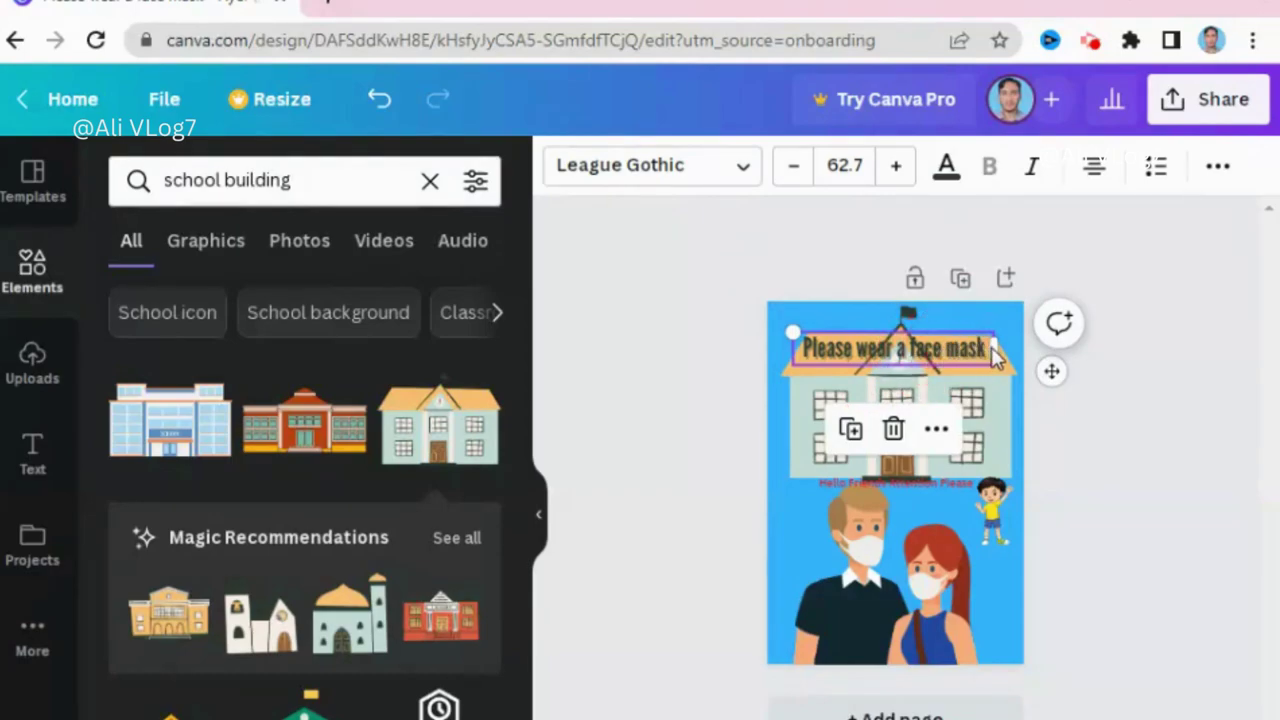
{"action": "left_click", "coordinate": [990, 401]}
{"action": "left_click", "coordinate": [1086, 491]}
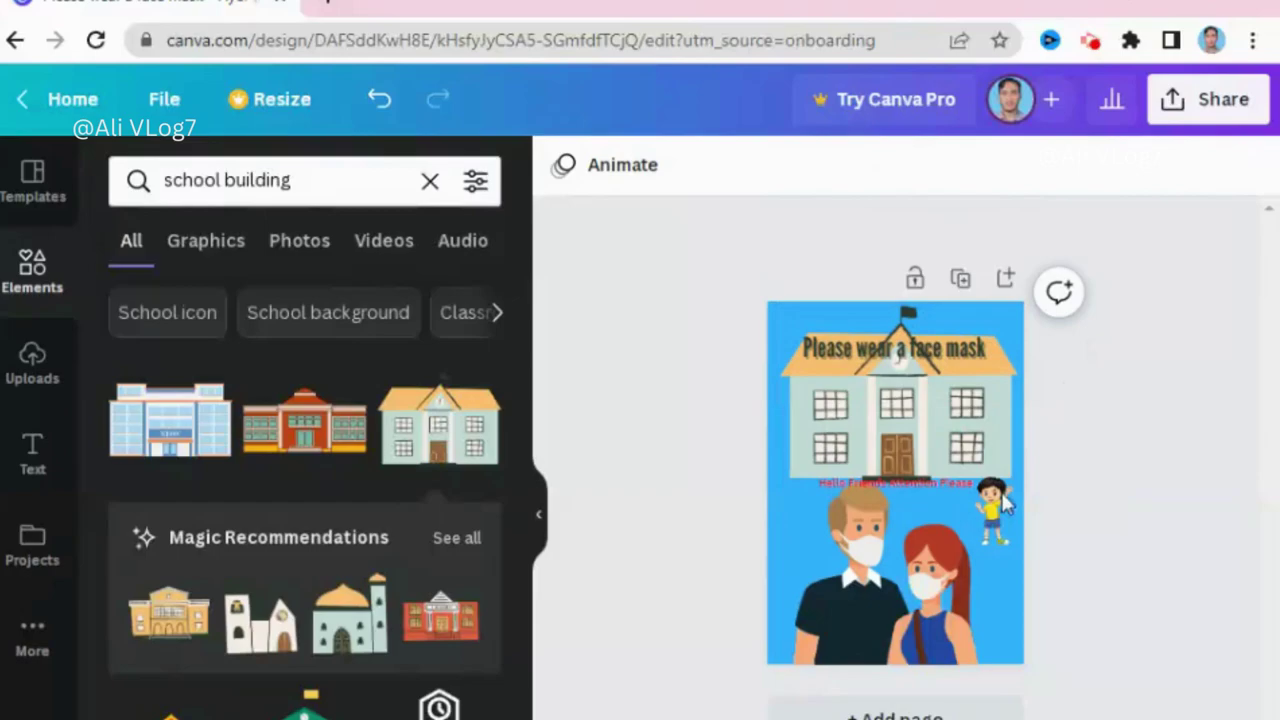
{"action": "left_click", "coordinate": [941, 484]}
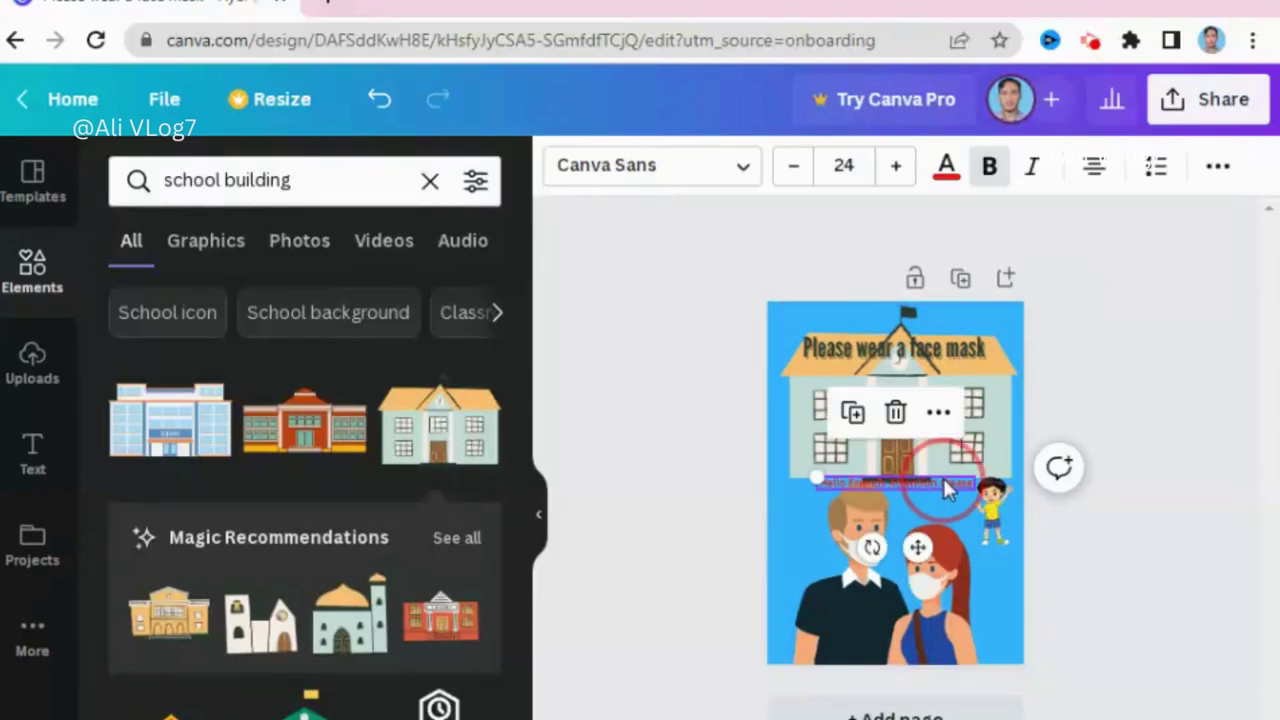
{"action": "left_click_drag", "start_coordinate": [941, 484], "coordinate": [941, 424]}
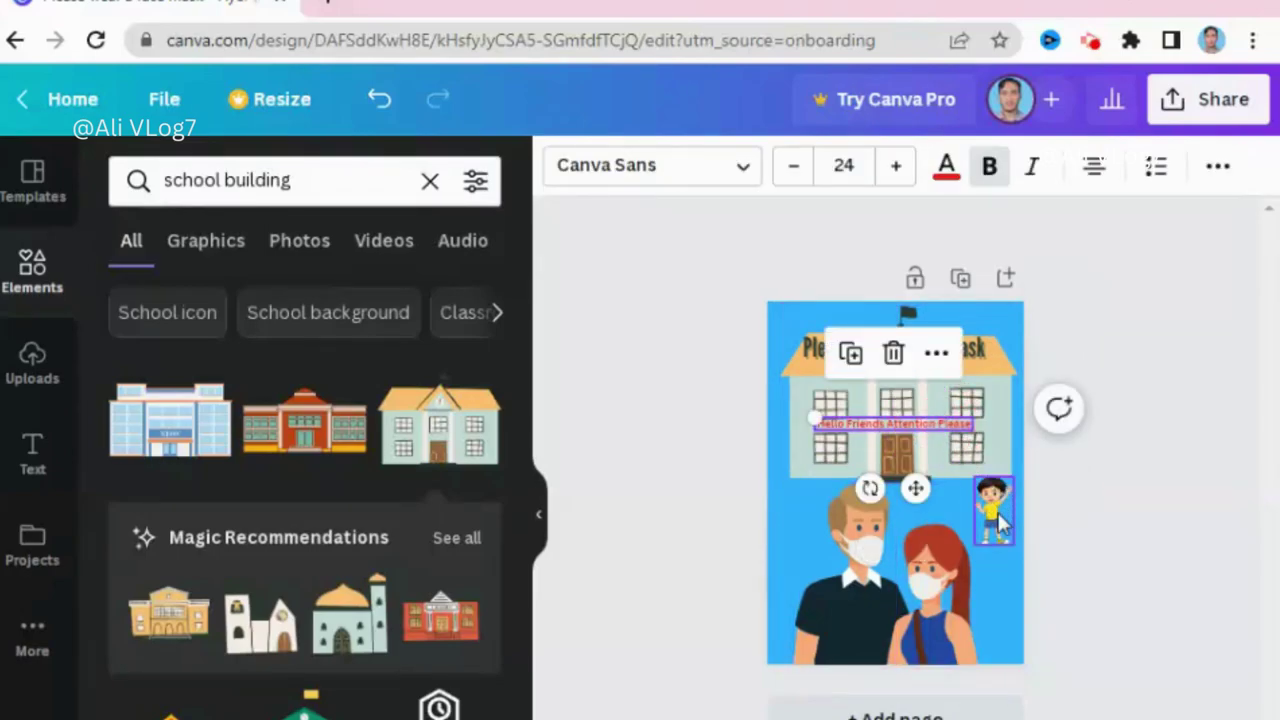
- Move the boy sticker up onto the building and the subtitle just under the heading
{"action": "left_click_drag", "start_coordinate": [1000, 525], "coordinate": [990, 440]}
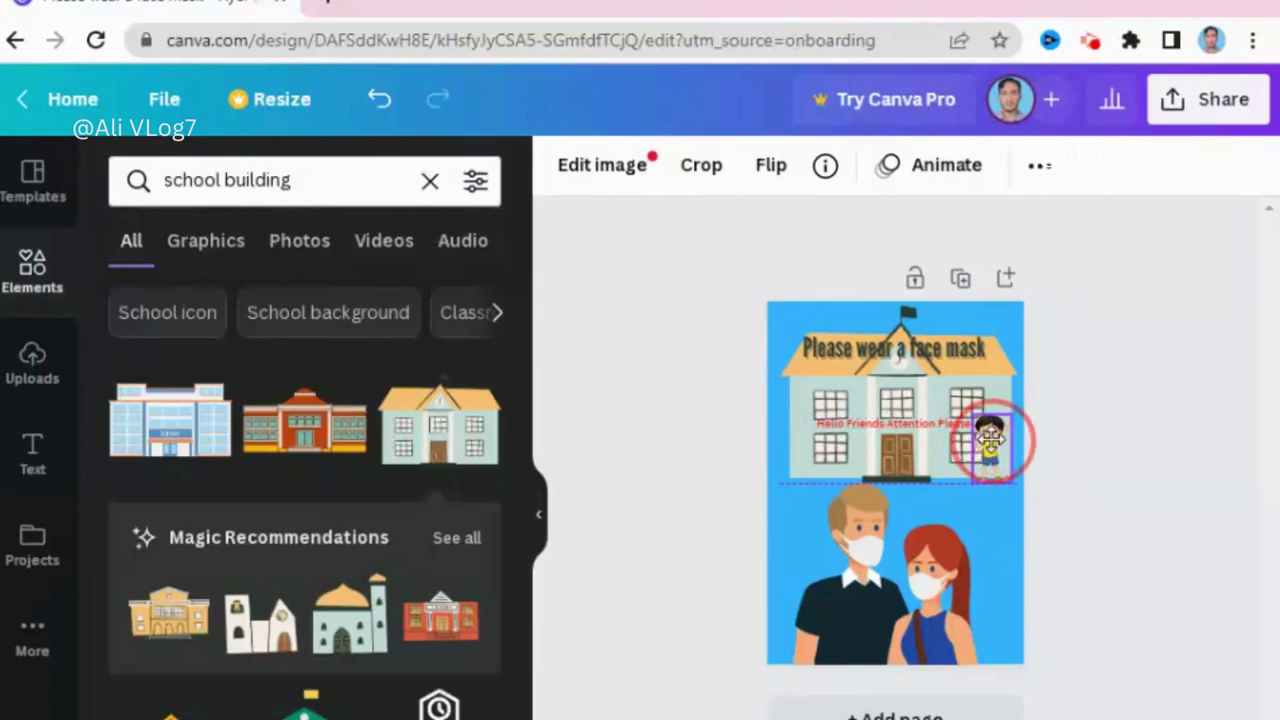
{"action": "left_click_drag", "start_coordinate": [925, 438], "coordinate": [925, 373]}
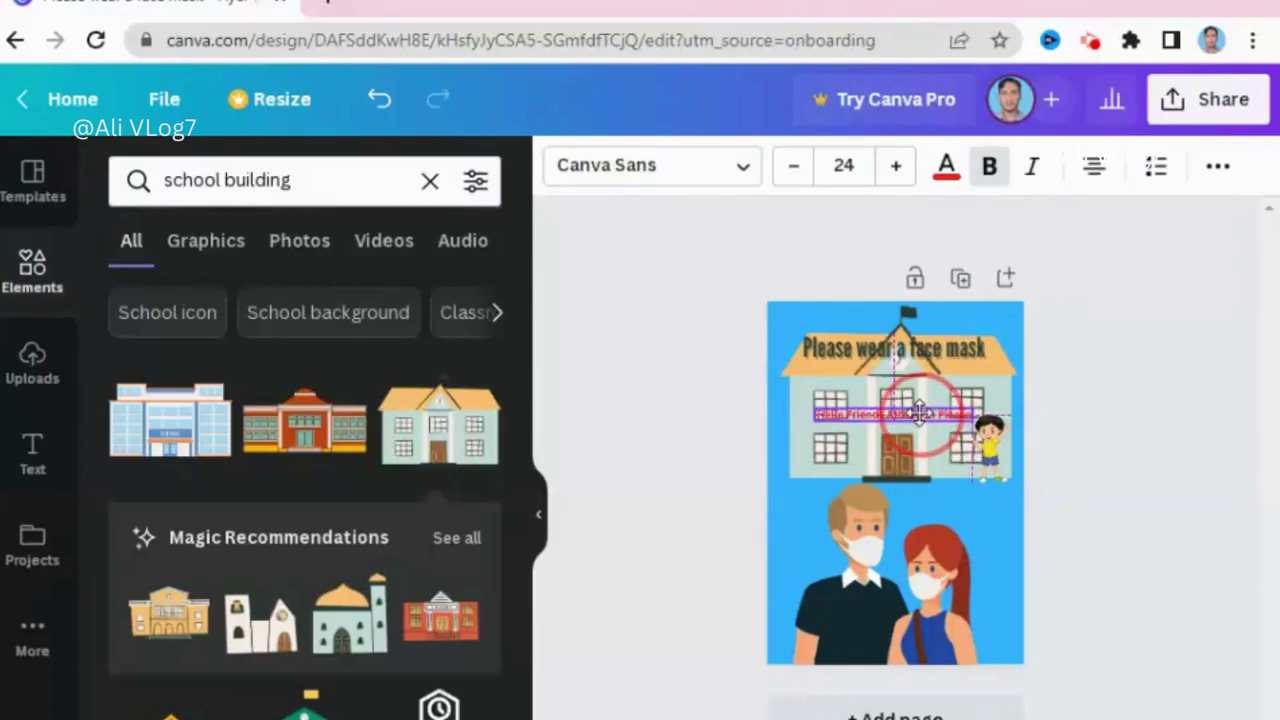
{"action": "left_click", "coordinate": [918, 352]}
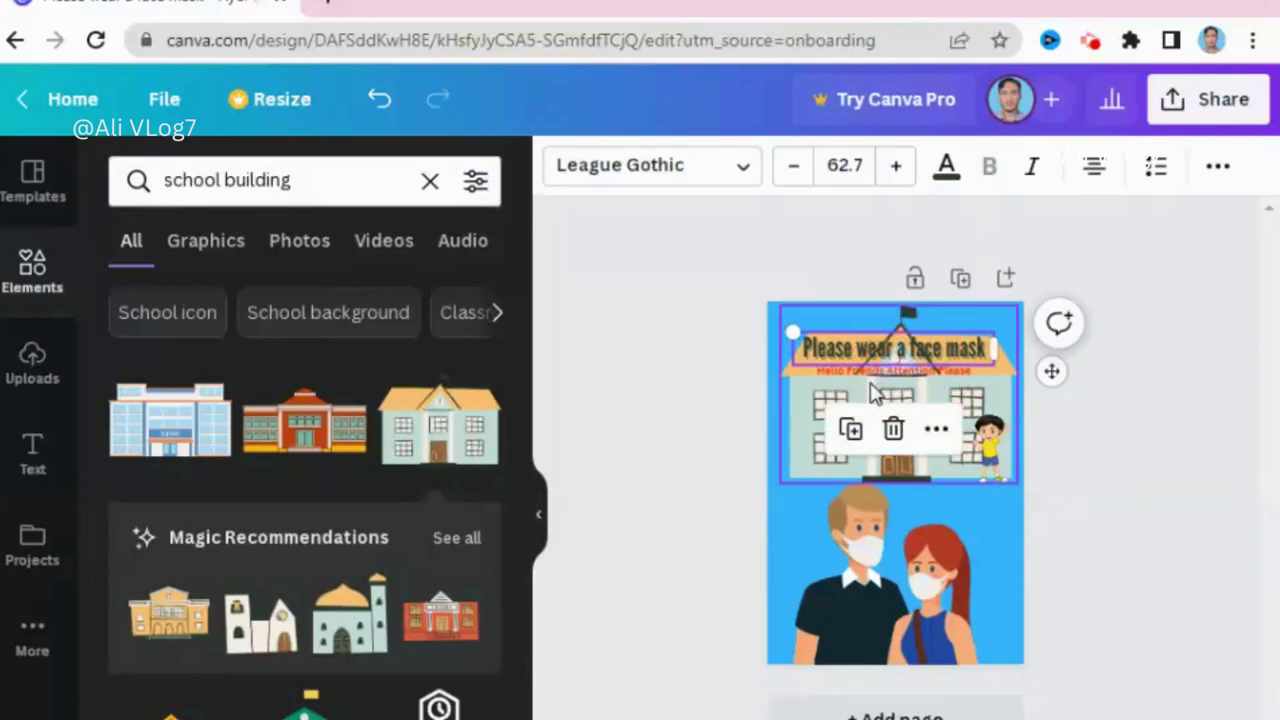
{"action": "left_click", "coordinate": [664, 394]}
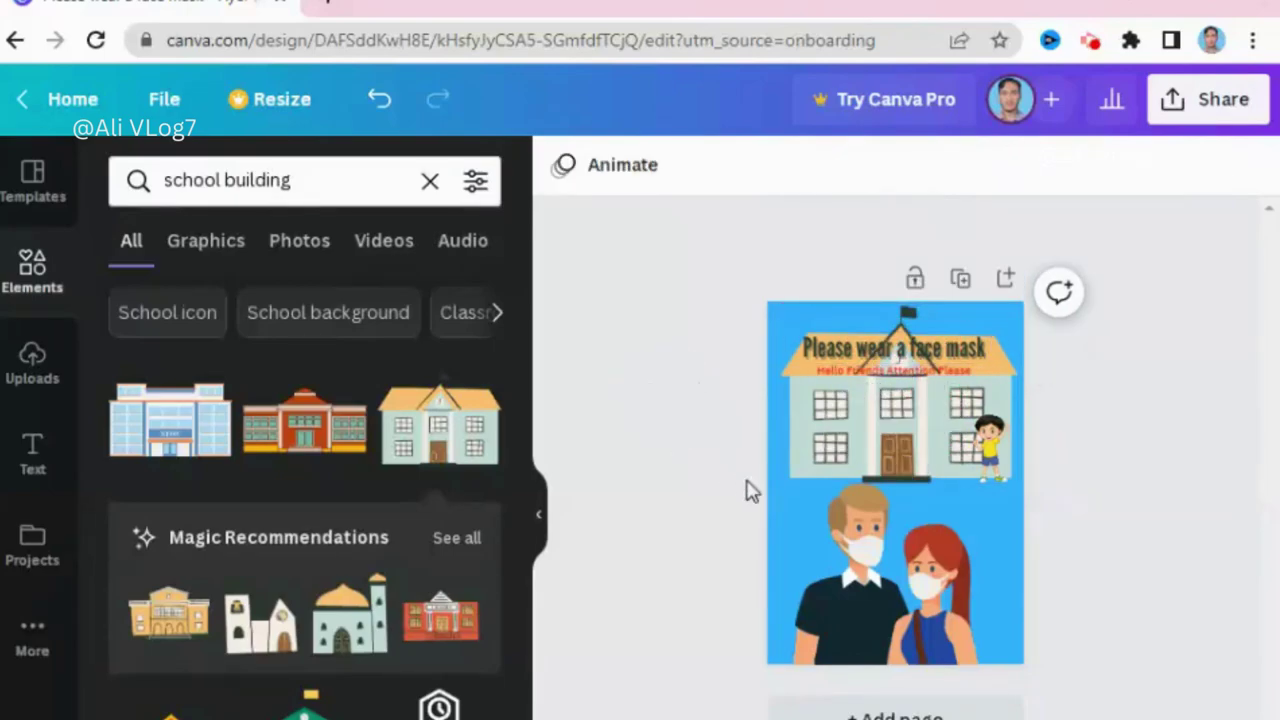
- Toggle bold on the red subtitle and increase its font size
{"action": "left_click", "coordinate": [898, 383]}
{"action": "left_click", "coordinate": [990, 167]}
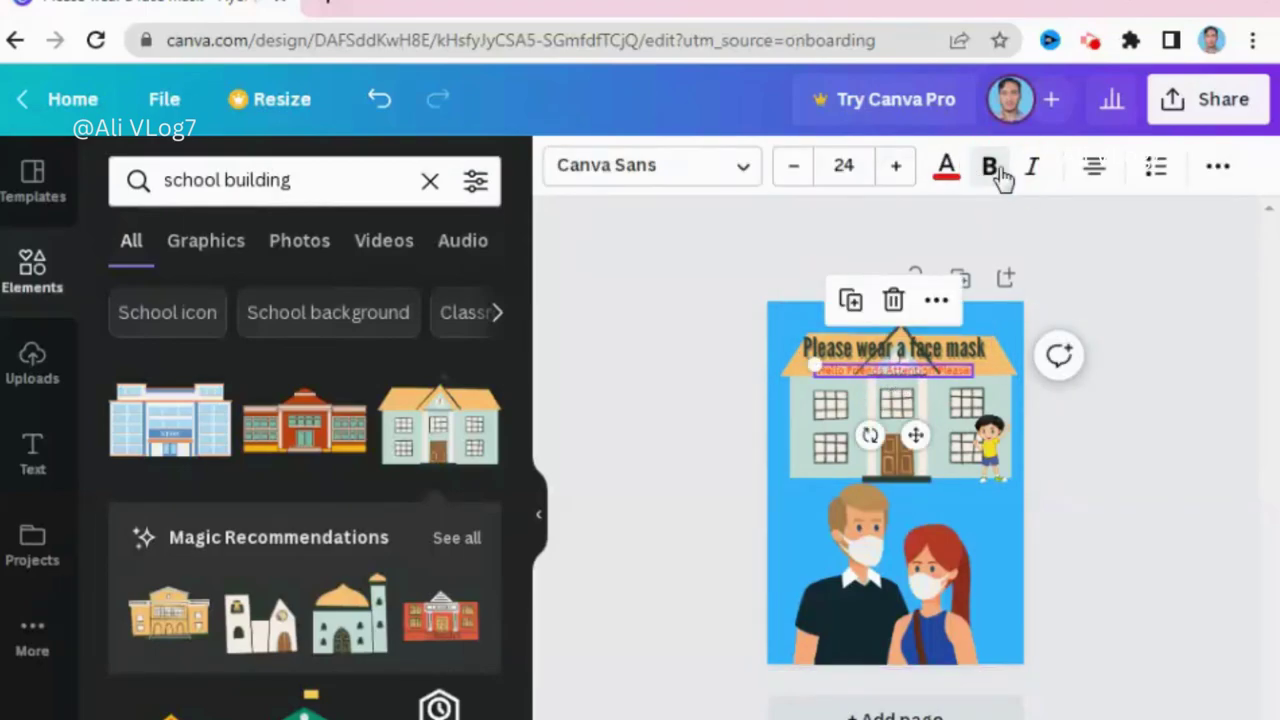
{"action": "left_click", "coordinate": [898, 167]}
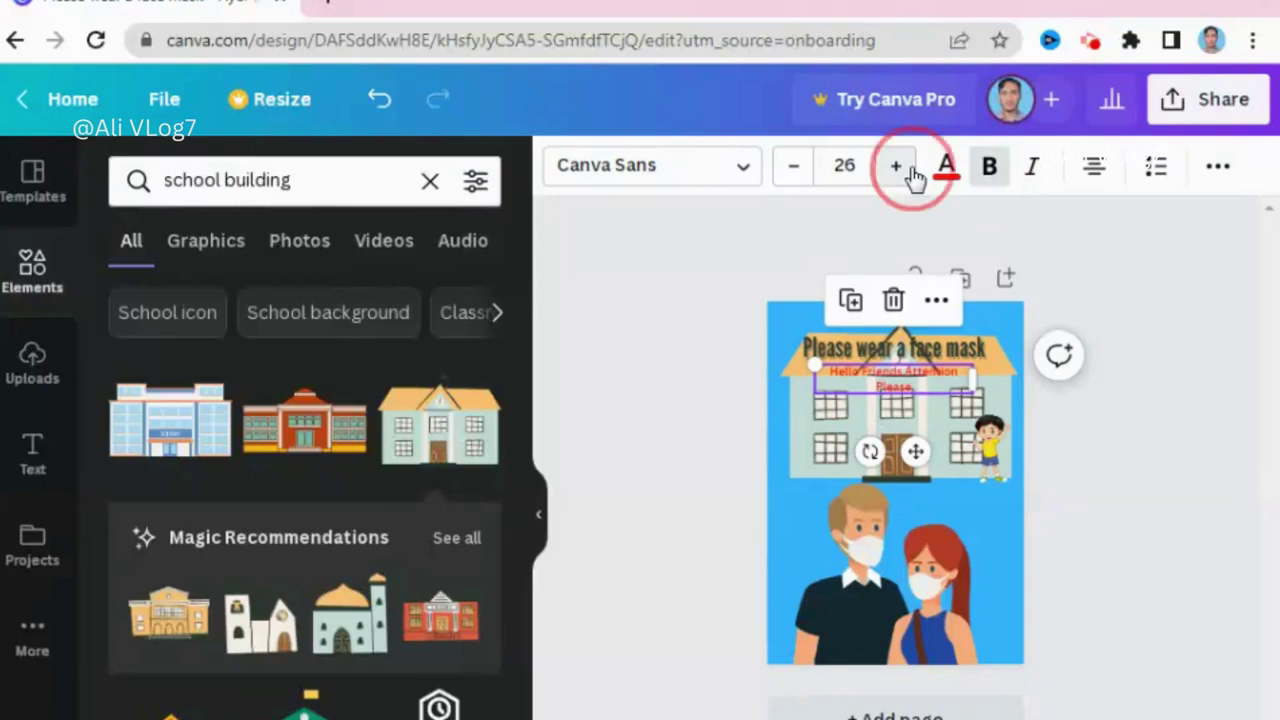
{"action": "left_click", "coordinate": [898, 167]}
{"action": "left_click", "coordinate": [898, 167]}
{"action": "left_click", "coordinate": [898, 167]}
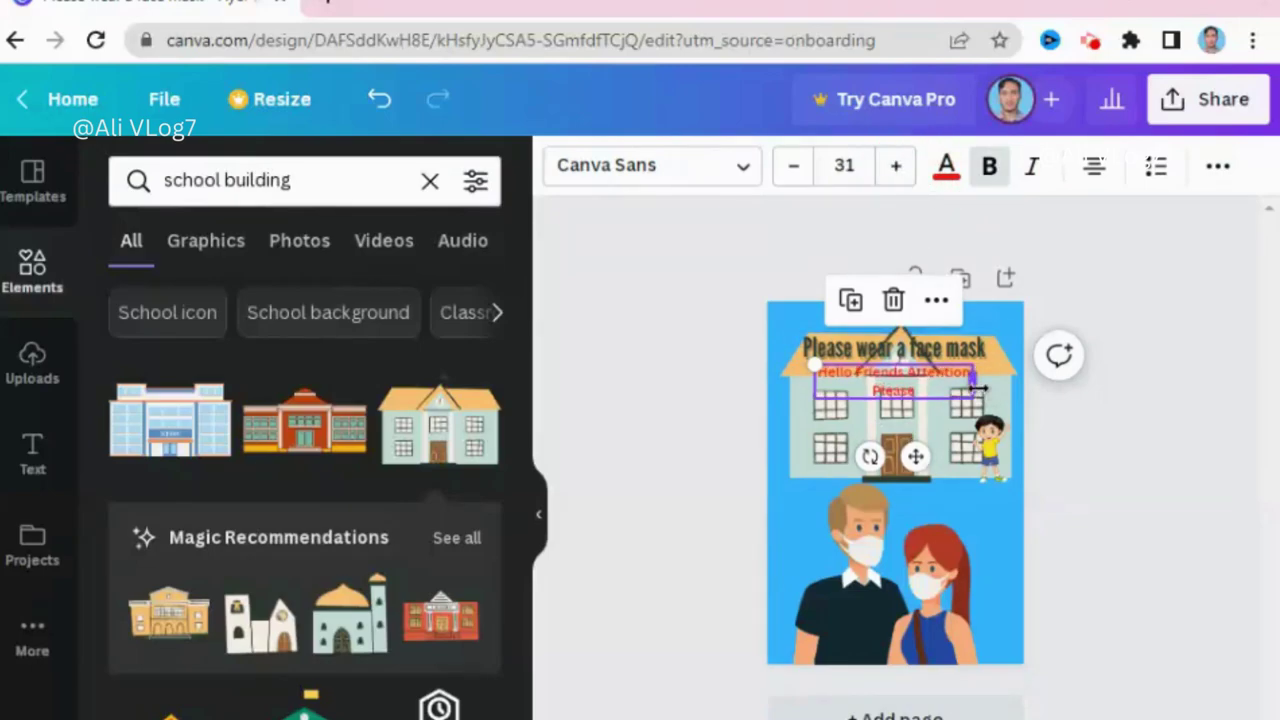
- Widen the subtitle box so it fits on one line across the roof, at size 32.6
{"action": "left_click_drag", "start_coordinate": [975, 380], "coordinate": [1008, 380]}
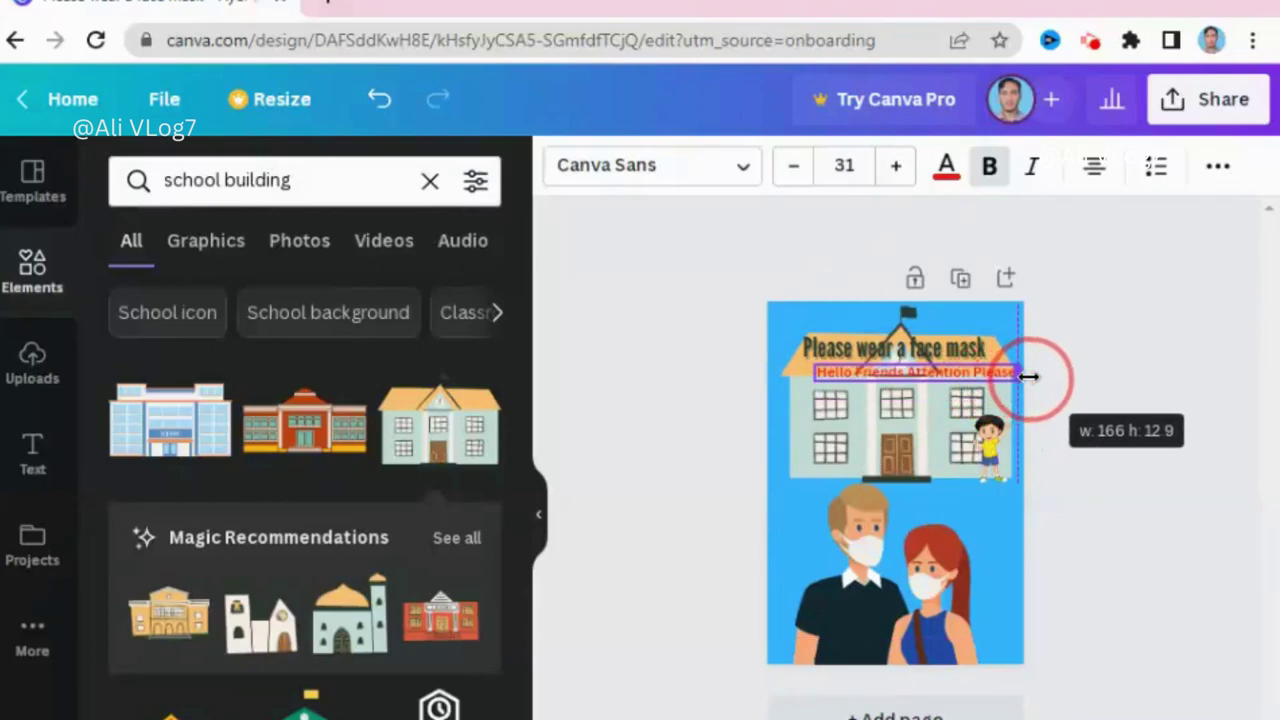
{"action": "left_click_drag", "start_coordinate": [1008, 380], "coordinate": [1036, 380]}
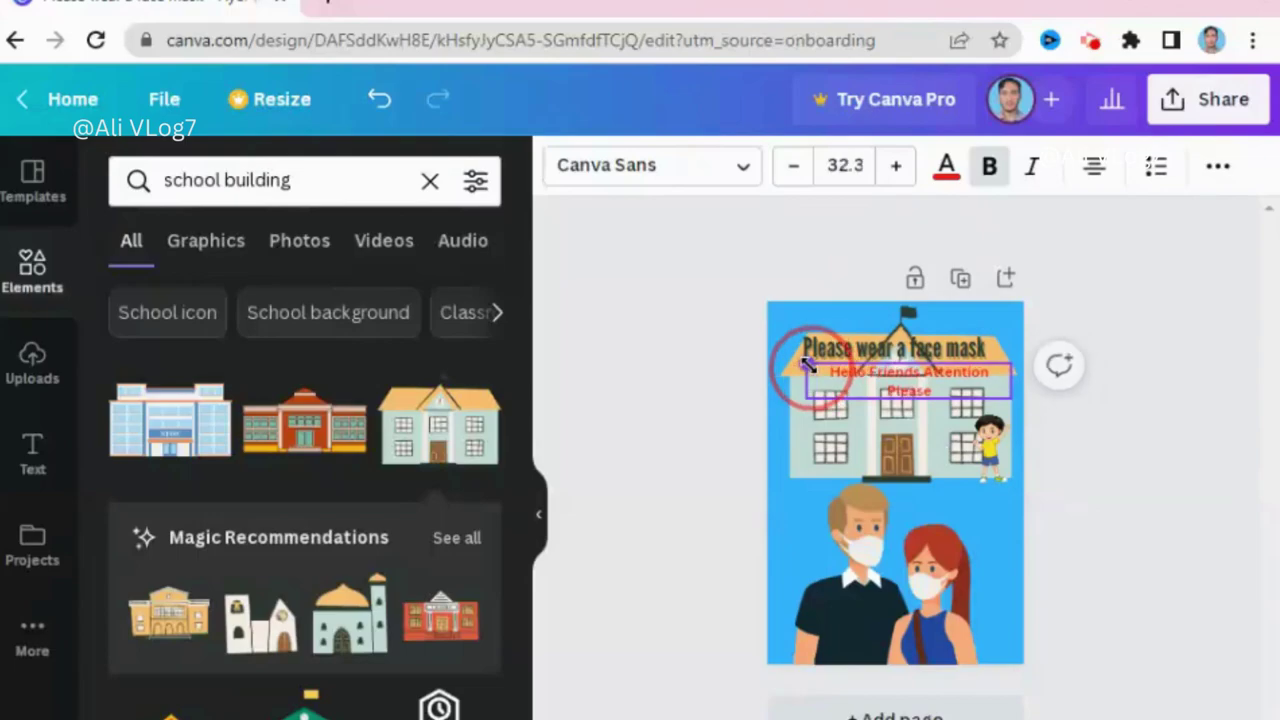
{"action": "left_click_drag", "start_coordinate": [815, 365], "coordinate": [804, 361]}
{"action": "left_click_drag", "start_coordinate": [1012, 377], "coordinate": [1023, 374]}
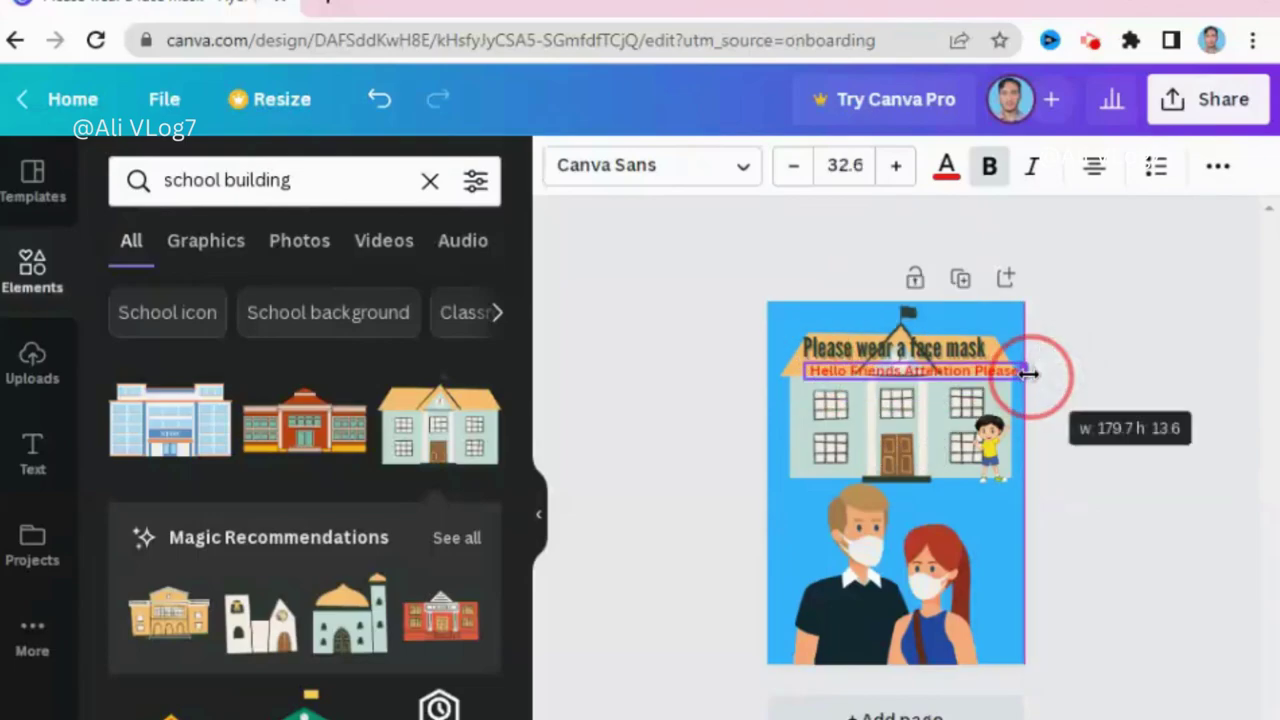
{"action": "left_click", "coordinate": [916, 396]}
{"action": "left_click_drag", "start_coordinate": [928, 378], "coordinate": [908, 378]}
{"action": "left_click", "coordinate": [1112, 448]}
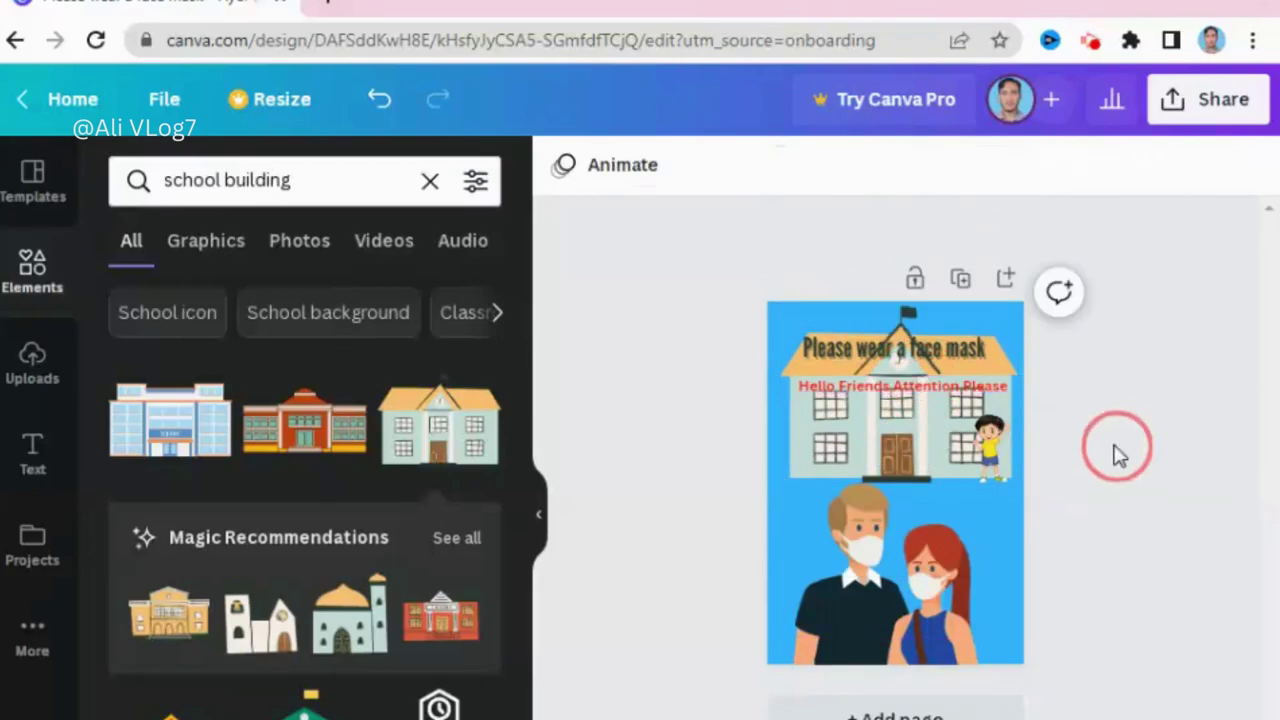
- Shift the school building slightly, then raise the heading to the top with the subtitle beneath
{"action": "left_click", "coordinate": [912, 358]}
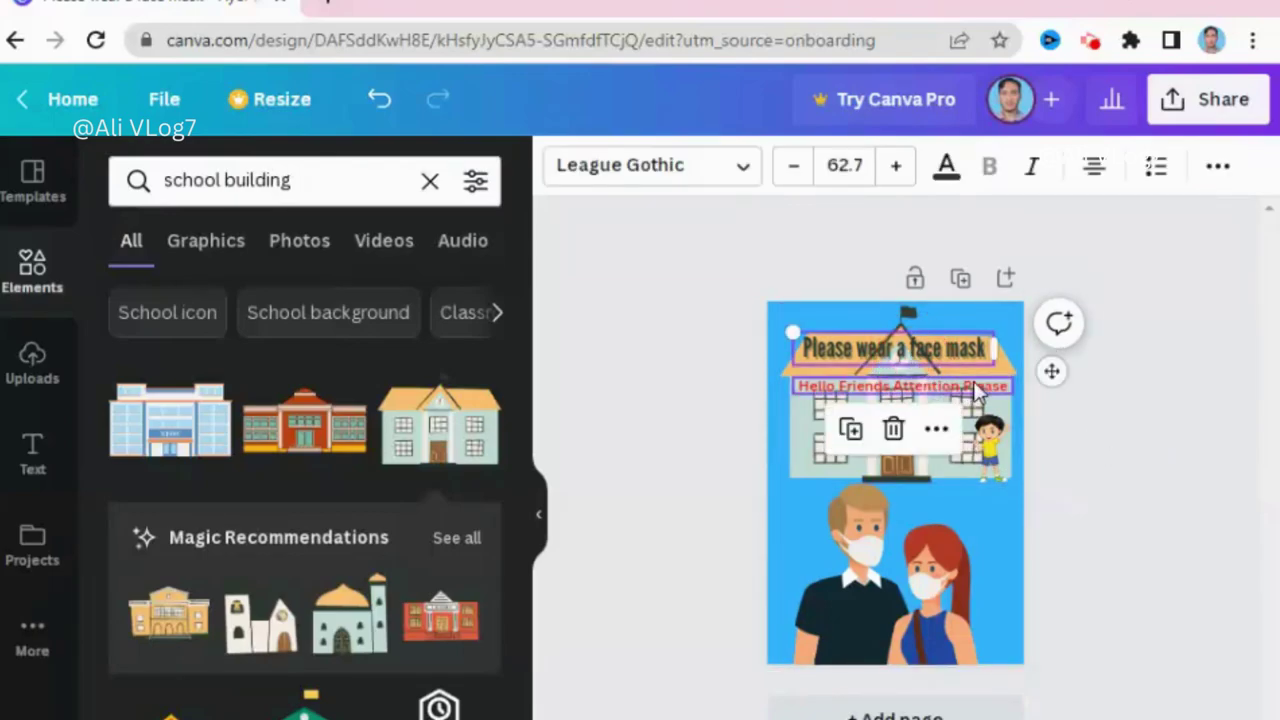
{"action": "left_click", "coordinate": [816, 463]}
{"action": "left_click_drag", "start_coordinate": [816, 478], "coordinate": [810, 513]}
{"action": "left_click", "coordinate": [865, 348]}
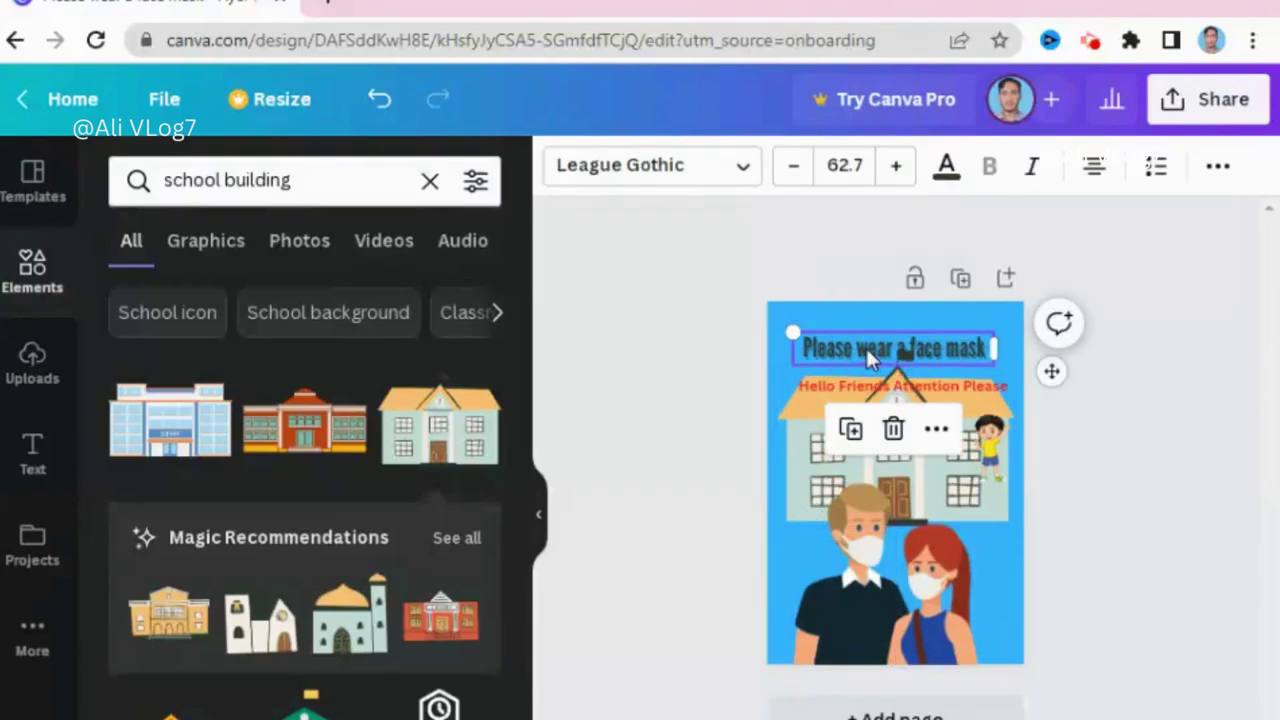
{"action": "left_click", "coordinate": [867, 334]}
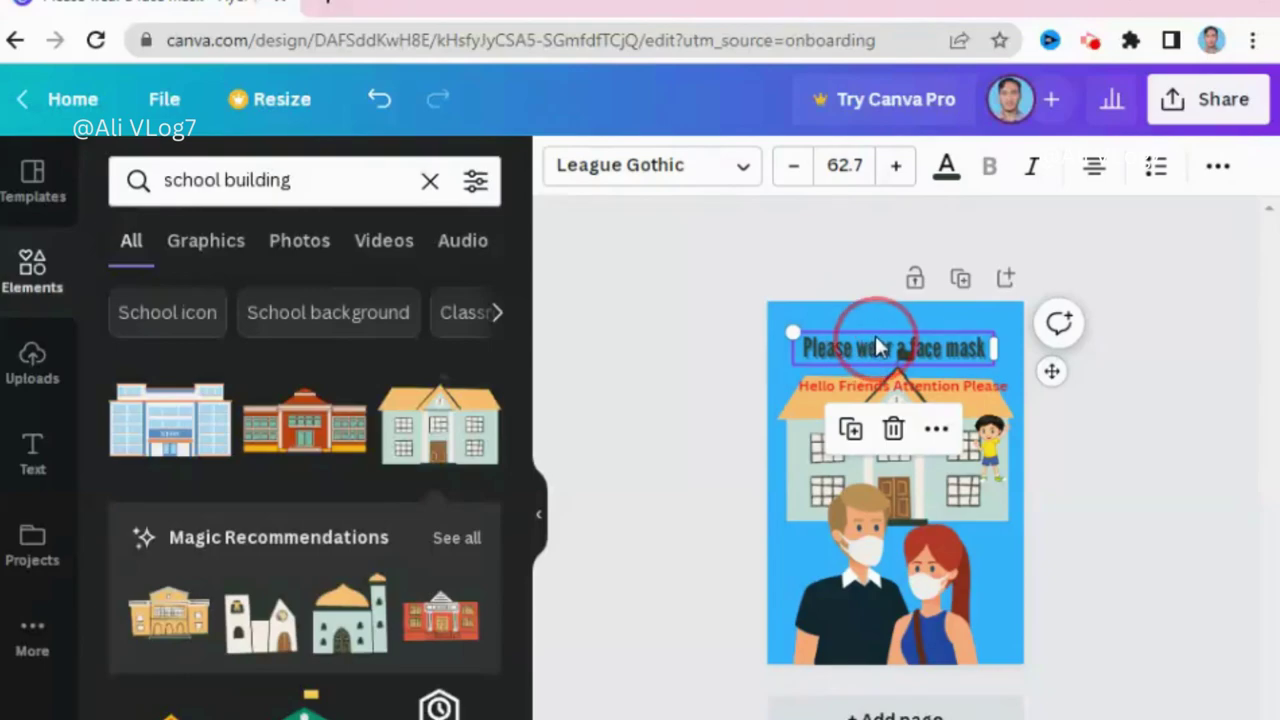
{"action": "left_click_drag", "start_coordinate": [872, 348], "coordinate": [873, 315]}
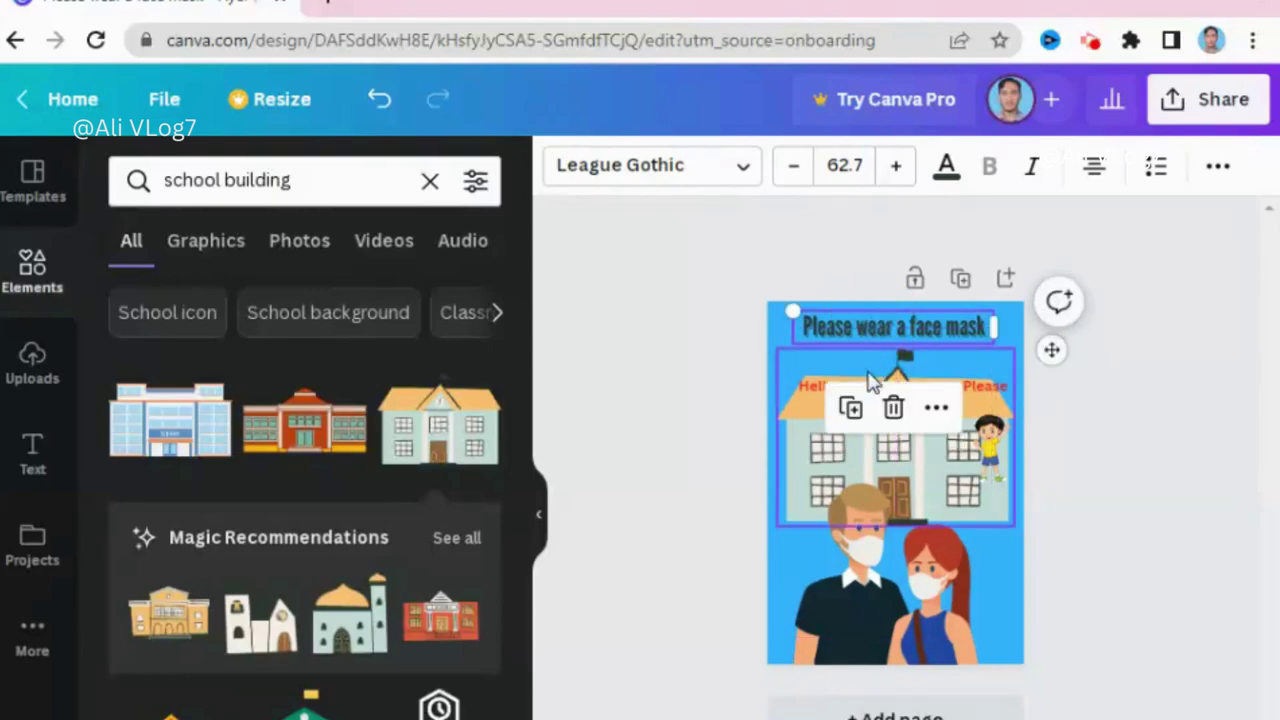
{"action": "left_click", "coordinate": [820, 386]}
{"action": "left_click_drag", "start_coordinate": [820, 386], "coordinate": [817, 357]}
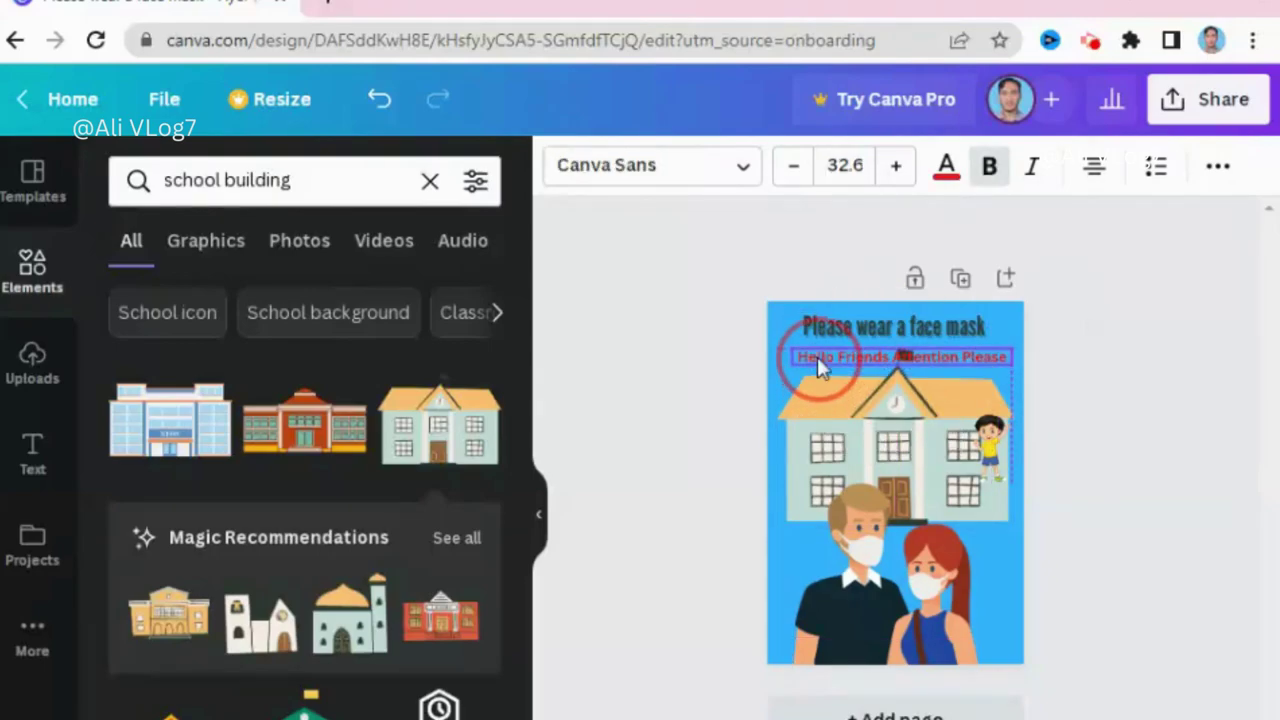
- Make the boy picture narrower and move it down beside the masked couple
{"action": "left_click", "coordinate": [986, 443]}
{"action": "left_click_drag", "start_coordinate": [1008, 445], "coordinate": [988, 384]}
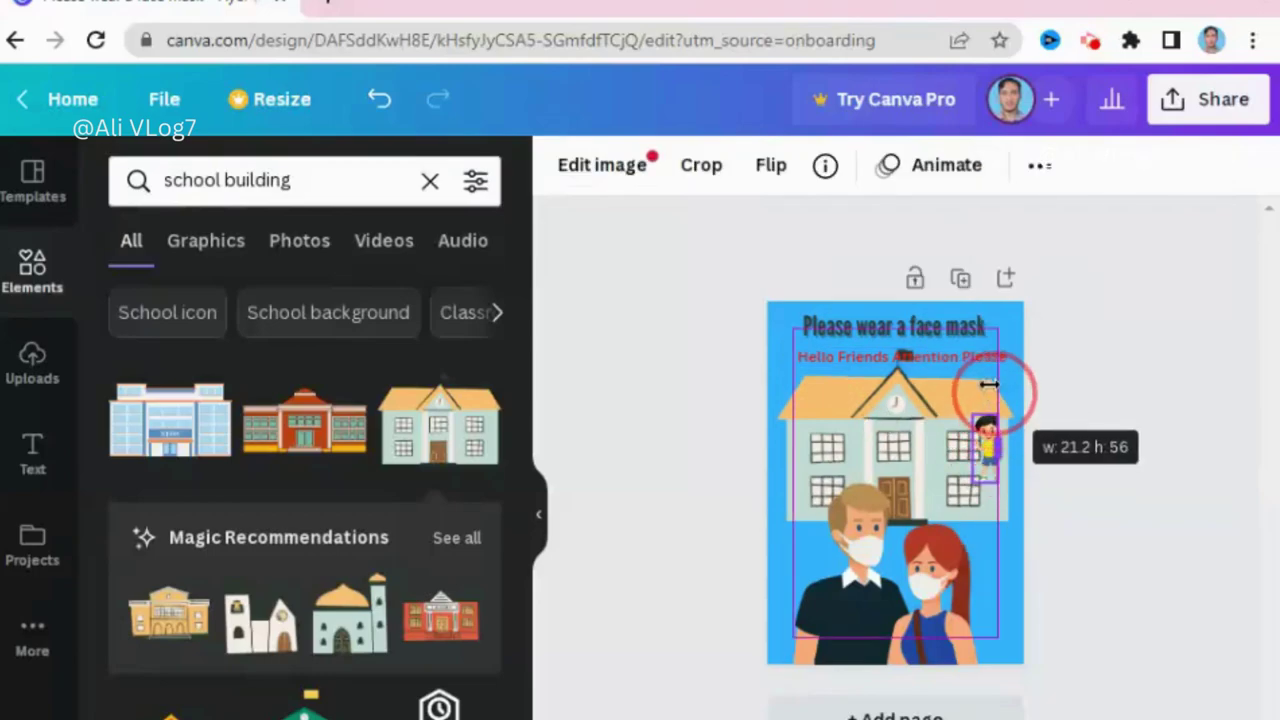
{"action": "left_click_drag", "start_coordinate": [982, 444], "coordinate": [990, 548]}
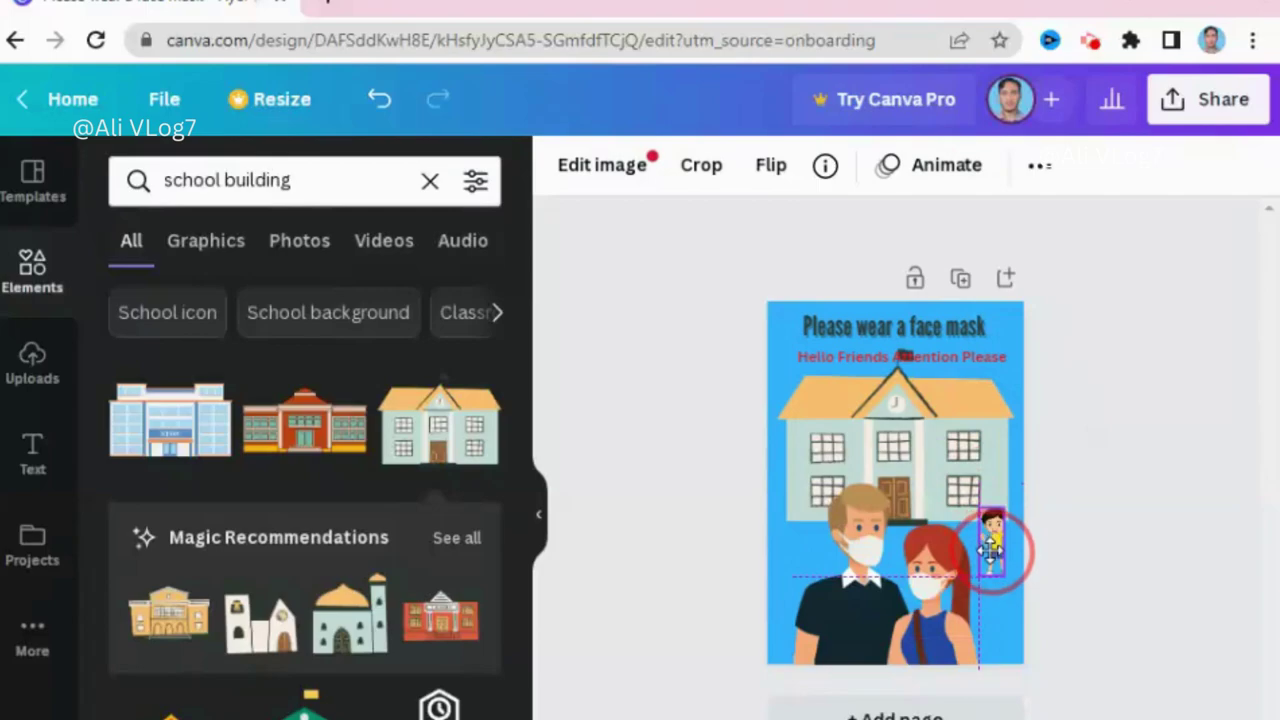
- Delete the masked couple picture and set the boy below the school's right side
{"action": "left_click_drag", "start_coordinate": [990, 548], "coordinate": [994, 562]}
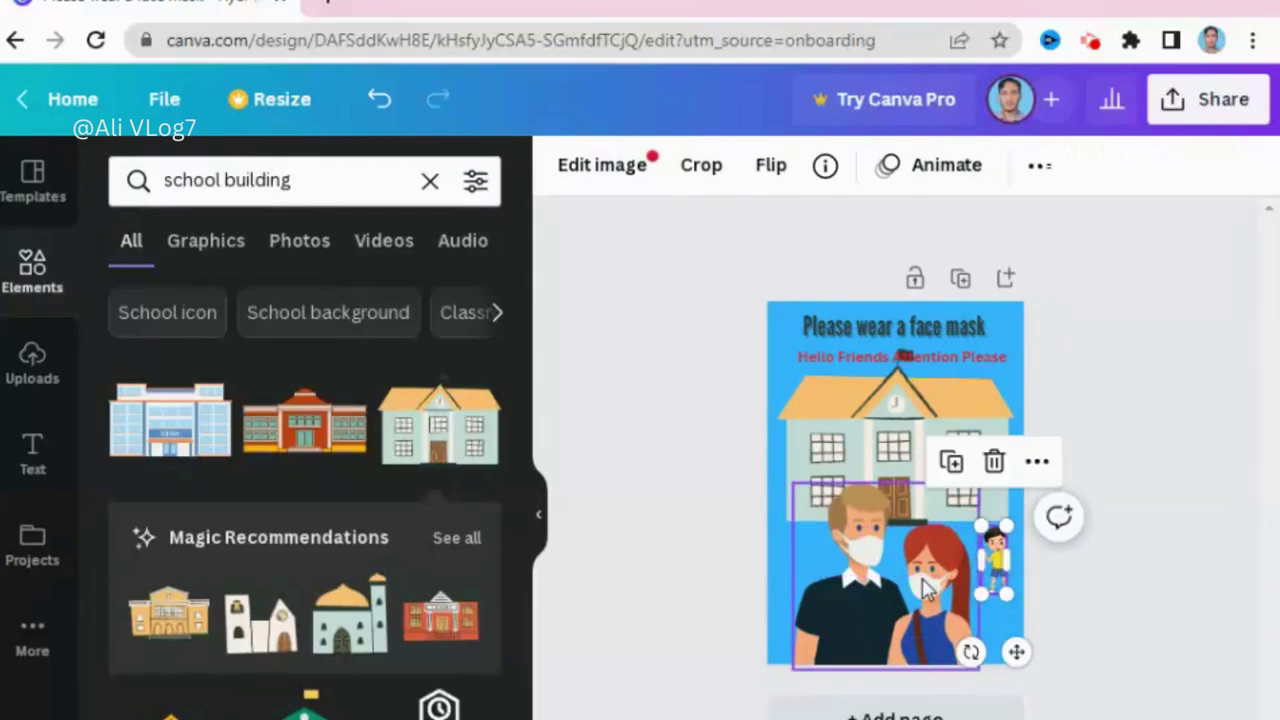
{"action": "left_click", "coordinate": [885, 418]}
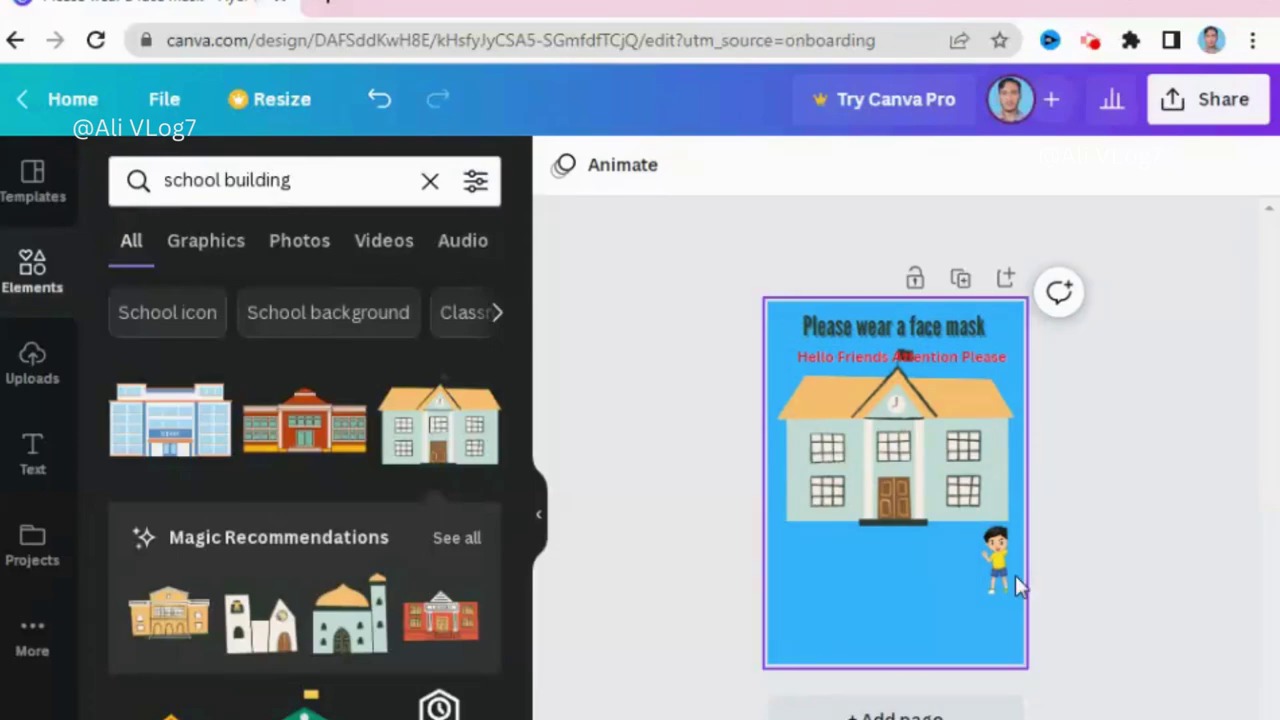
{"action": "mouse_move", "coordinate": [1003, 565]}
{"action": "left_mouse_down"}
{"action": "mouse_move", "coordinate": [983, 570]}
{"action": "mouse_move", "coordinate": [1016, 566]}
{"action": "mouse_move", "coordinate": [996, 520]}
{"action": "left_mouse_up"}
{"action": "left_click", "coordinate": [940, 560]}
- Settle the boy below the school's right side and move the red subtitle below the building
{"action": "left_click", "coordinate": [927, 545]}
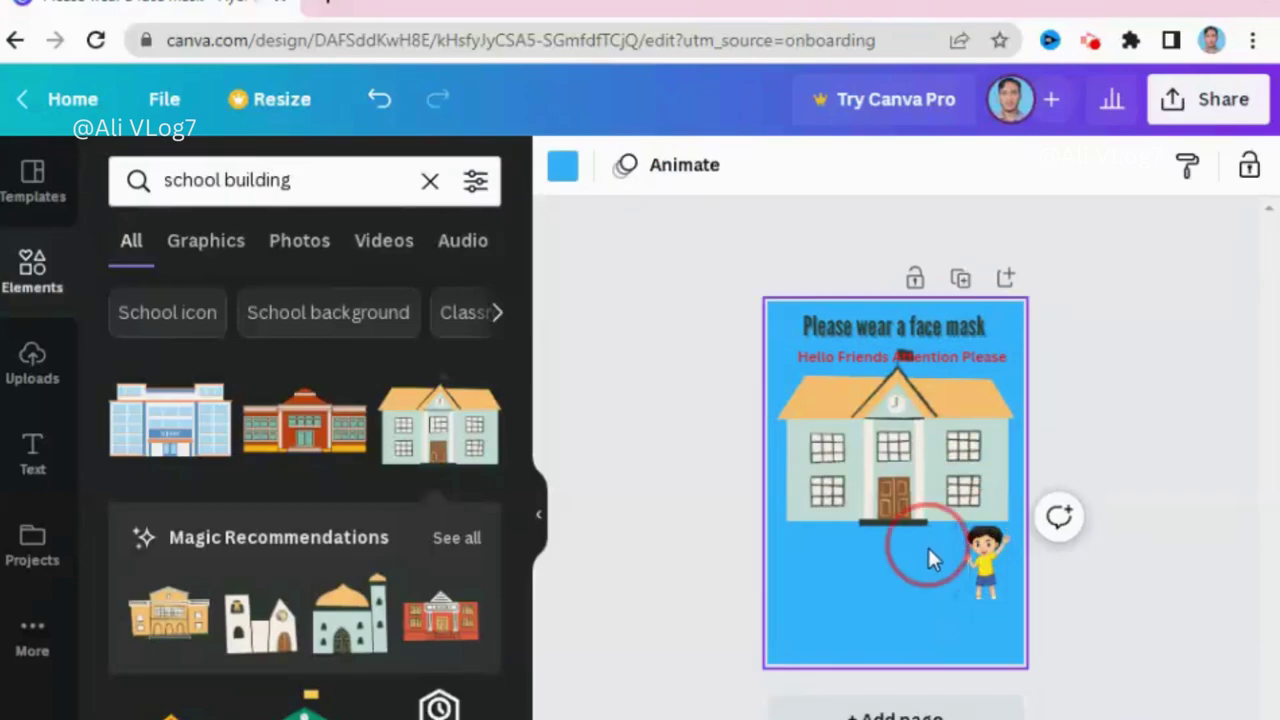
{"action": "left_click_drag", "start_coordinate": [989, 565], "coordinate": [986, 570]}
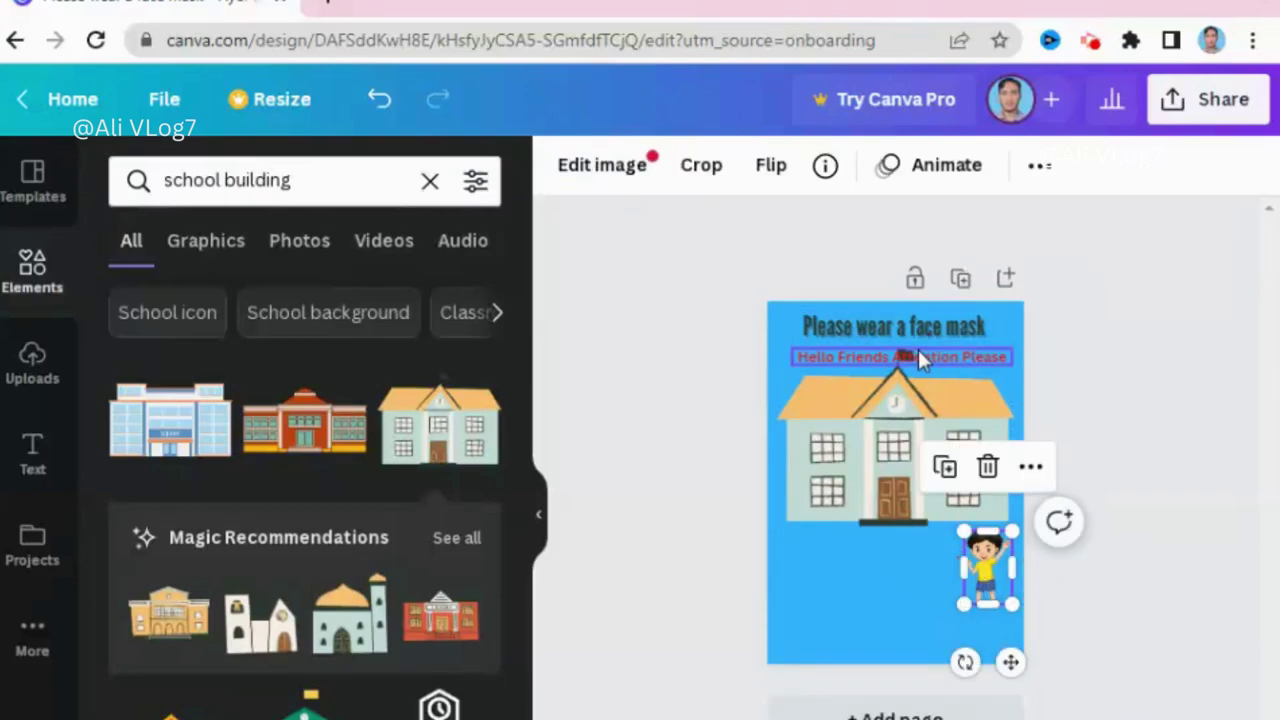
{"action": "left_click", "coordinate": [917, 347]}
{"action": "left_click_drag", "start_coordinate": [917, 350], "coordinate": [900, 571]}
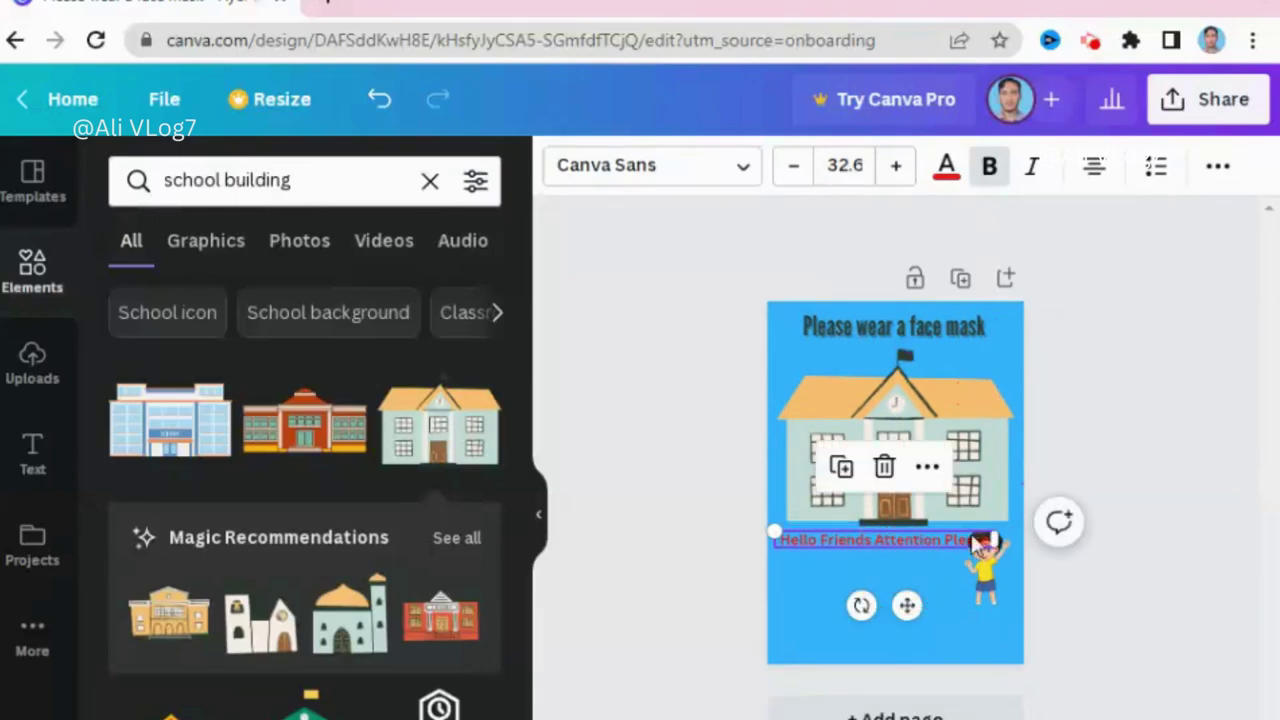
- Shrink the red subtitle to size 27.1 beside the waving boy
{"action": "left_click_drag", "start_coordinate": [996, 530], "coordinate": [966, 545]}
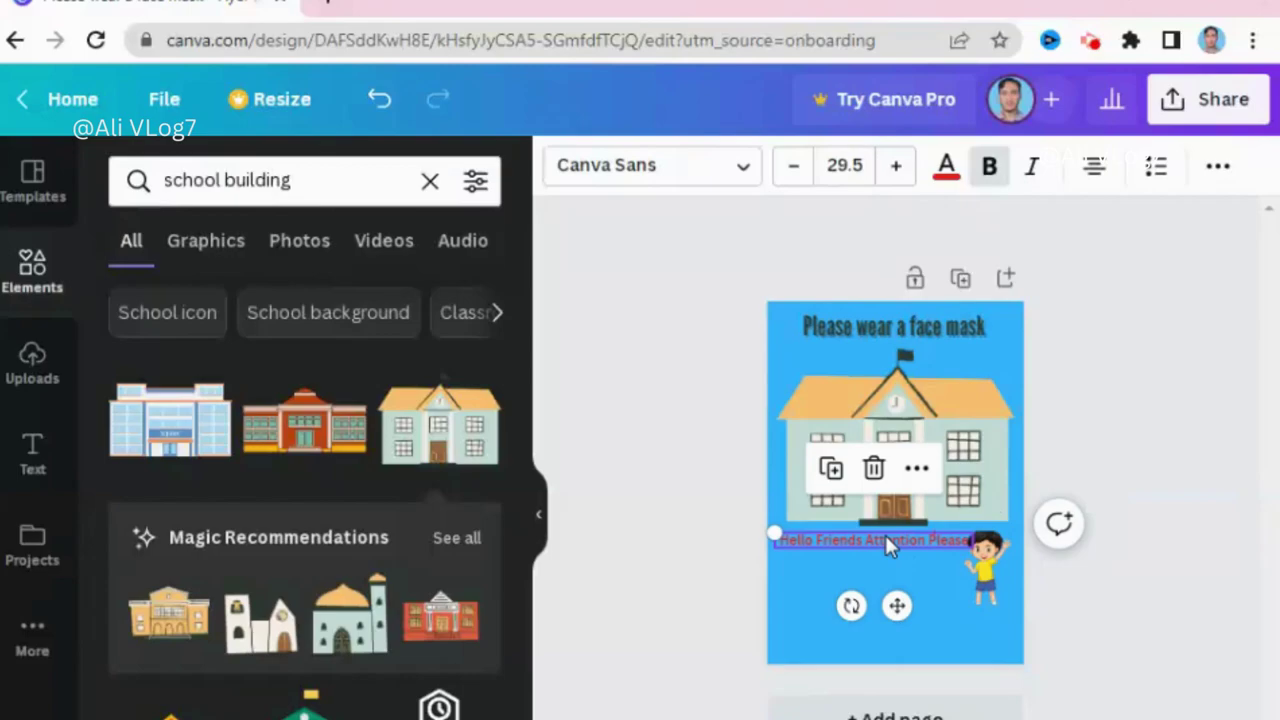
{"action": "left_click_drag", "start_coordinate": [889, 536], "coordinate": [892, 543]}
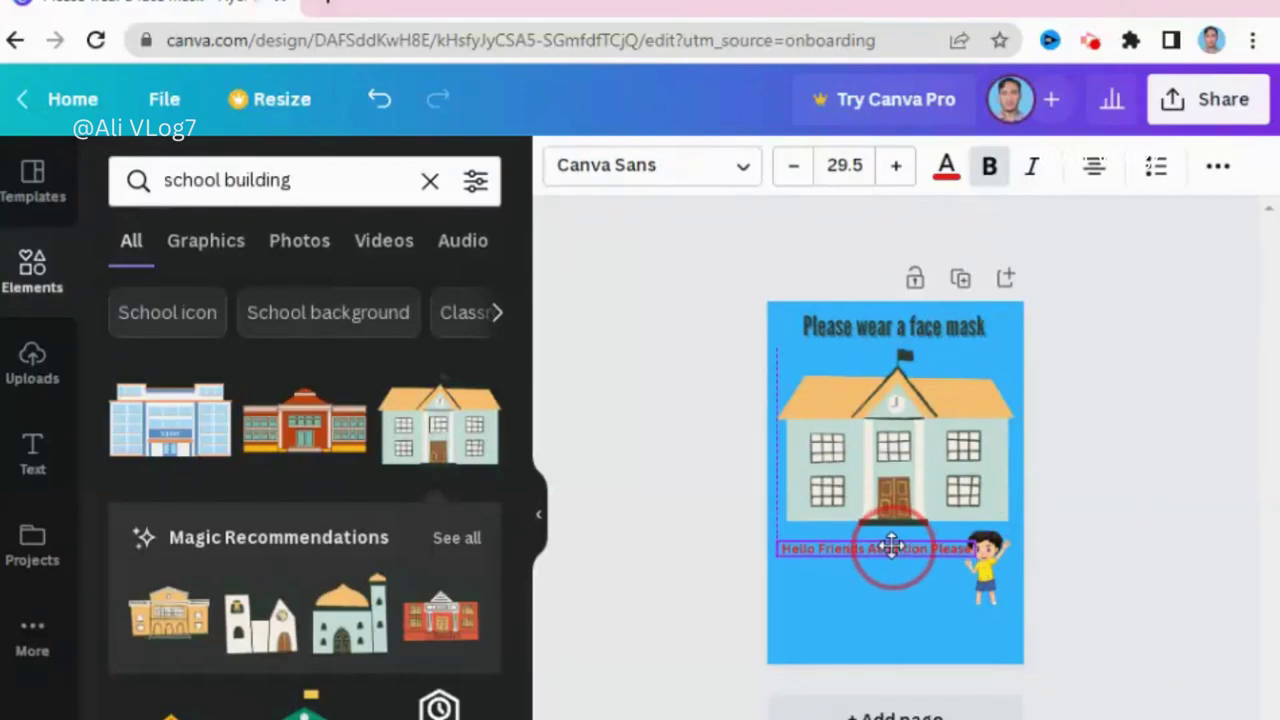
{"action": "left_click", "coordinate": [923, 562]}
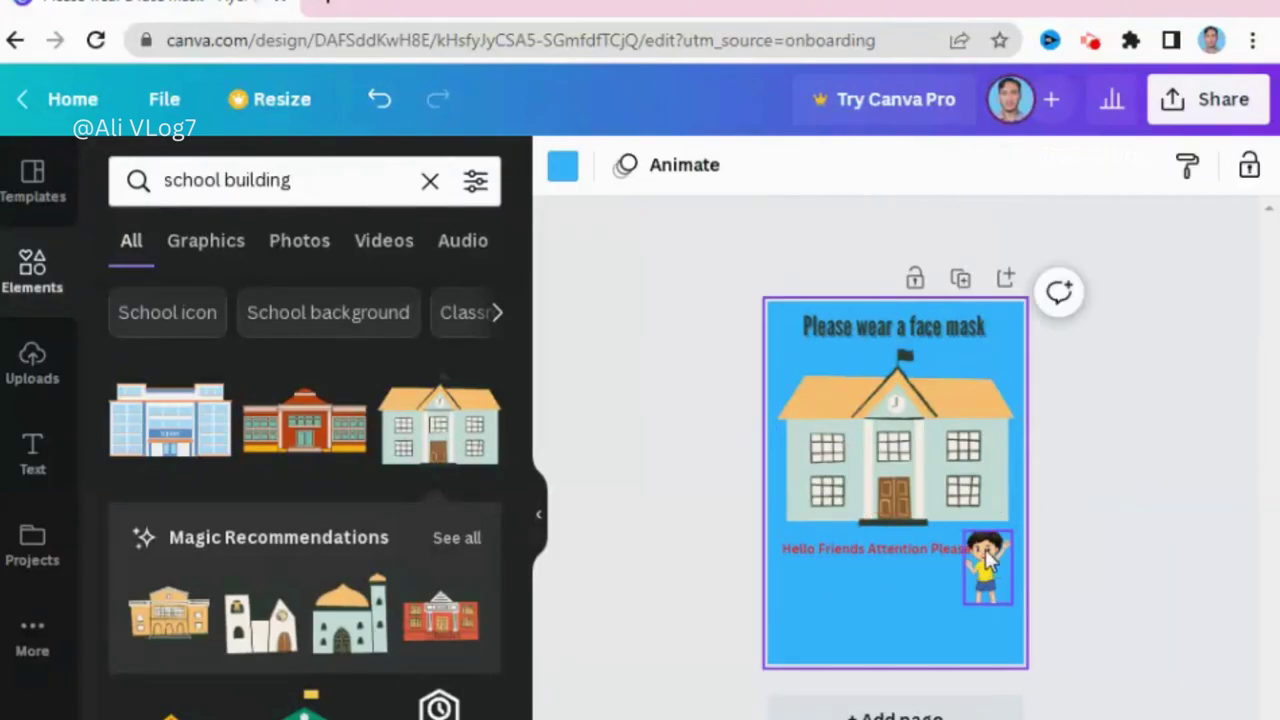
{"action": "left_click", "coordinate": [954, 548]}
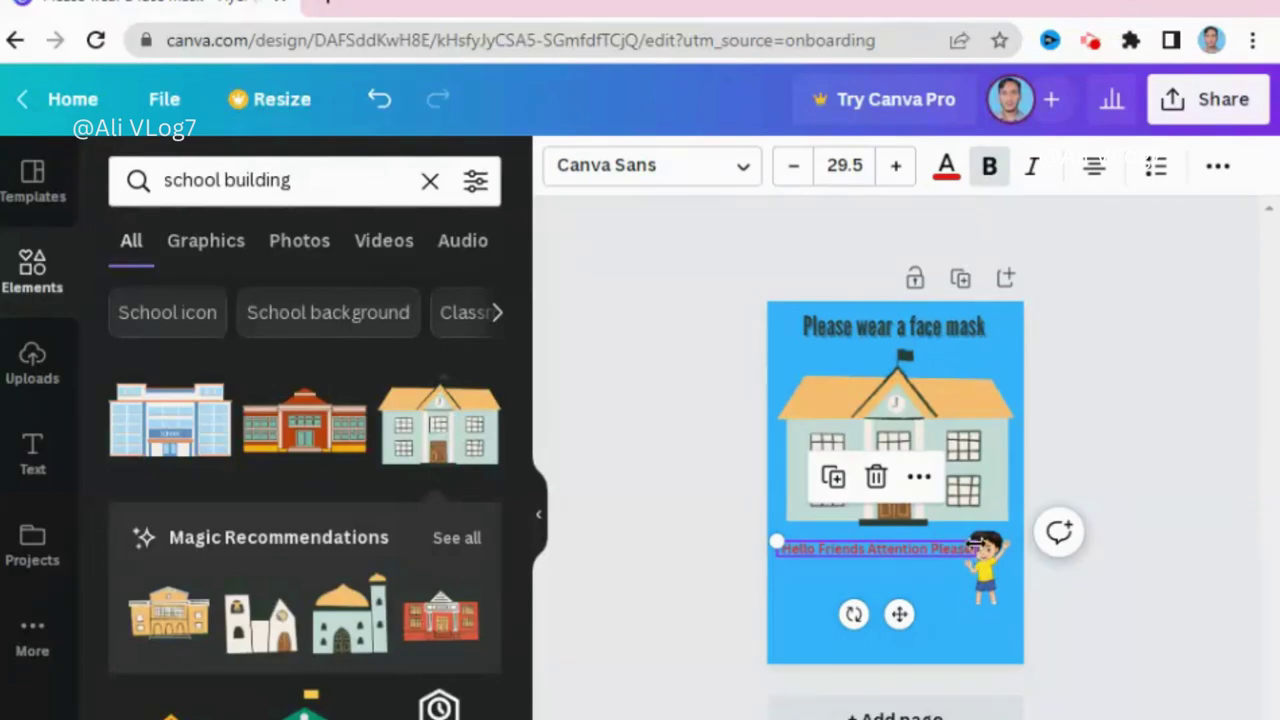
{"action": "left_click_drag", "start_coordinate": [781, 538], "coordinate": [840, 543]}
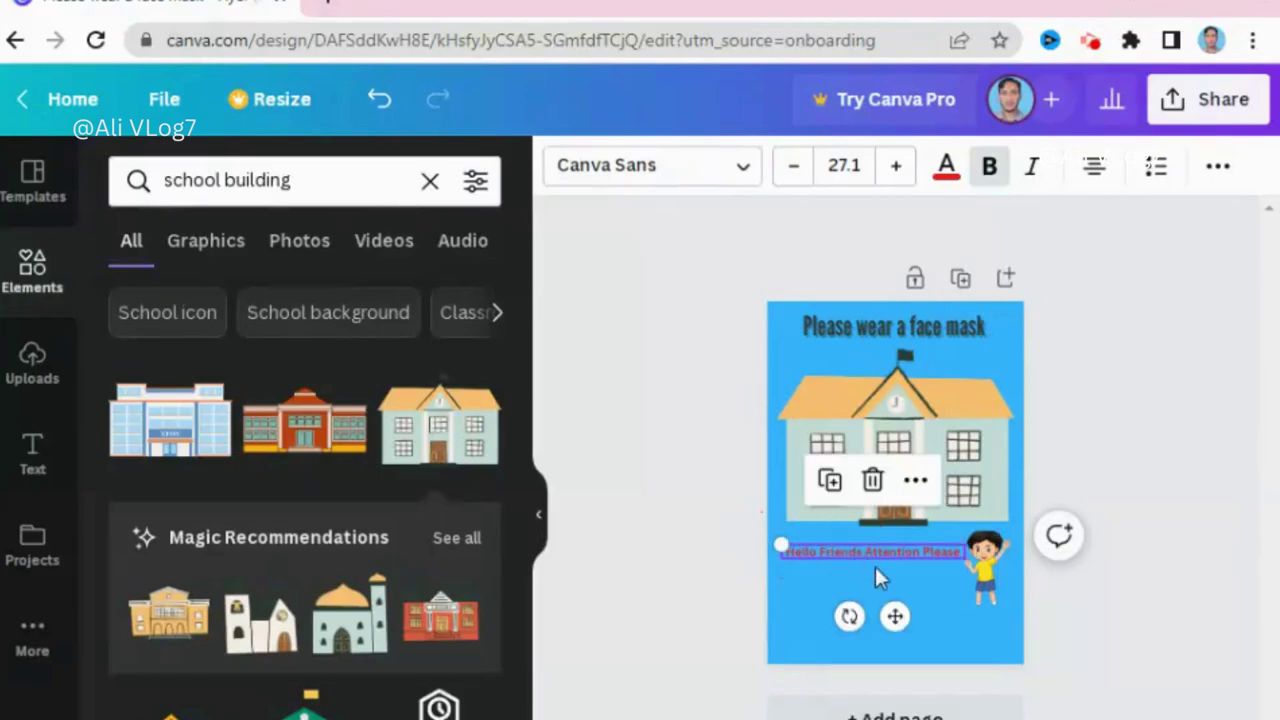
{"action": "left_click", "coordinate": [874, 564]}
- Recolour the 'Please wear a face mask' heading cream after trying other colours, then undo an accidental deletion
{"action": "left_click", "coordinate": [903, 452]}
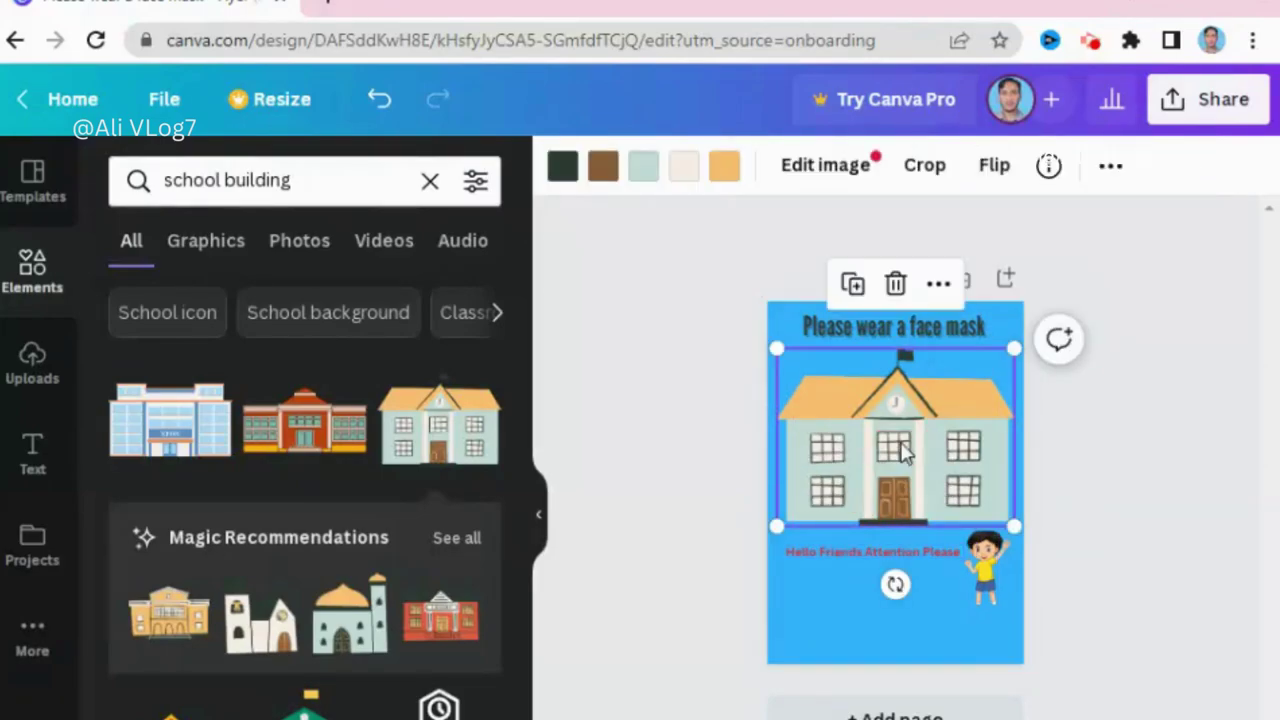
{"action": "left_click", "coordinate": [890, 330]}
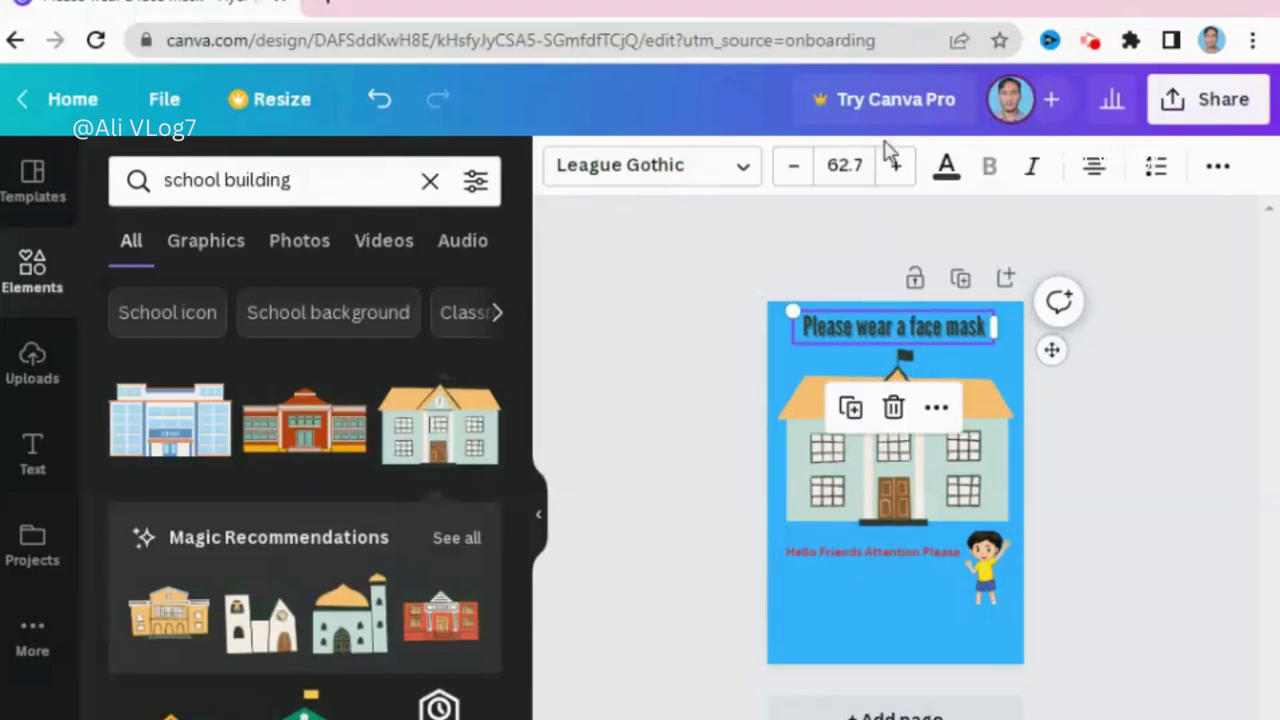
{"action": "left_click", "coordinate": [946, 167]}
{"action": "left_click", "coordinate": [392, 310]}
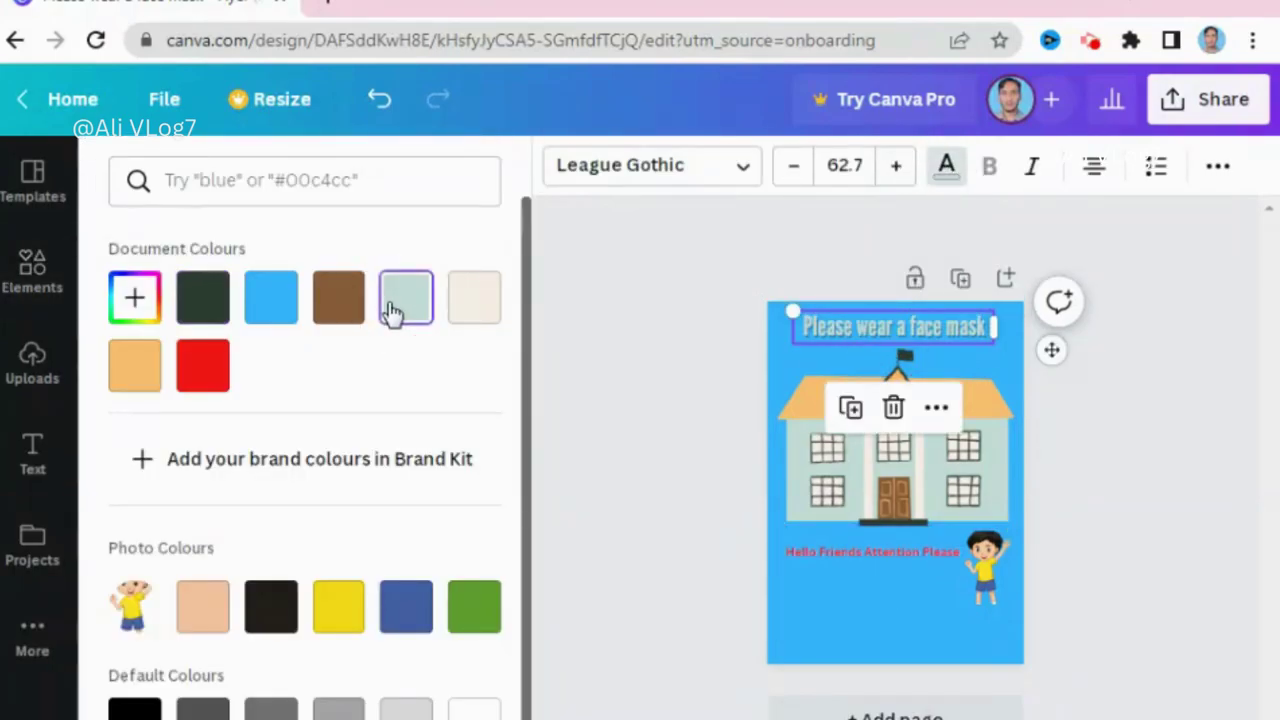
{"action": "left_click", "coordinate": [285, 304]}
{"action": "left_click", "coordinate": [355, 303]}
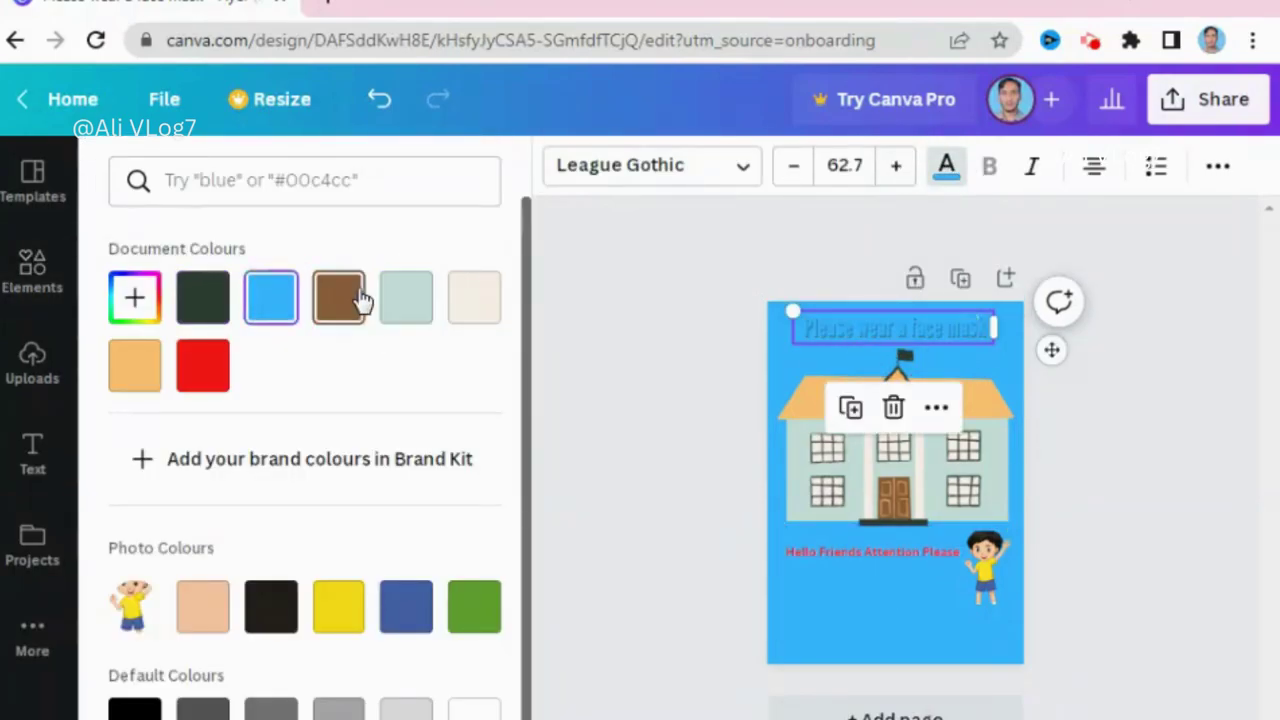
{"action": "left_click", "coordinate": [474, 297]}
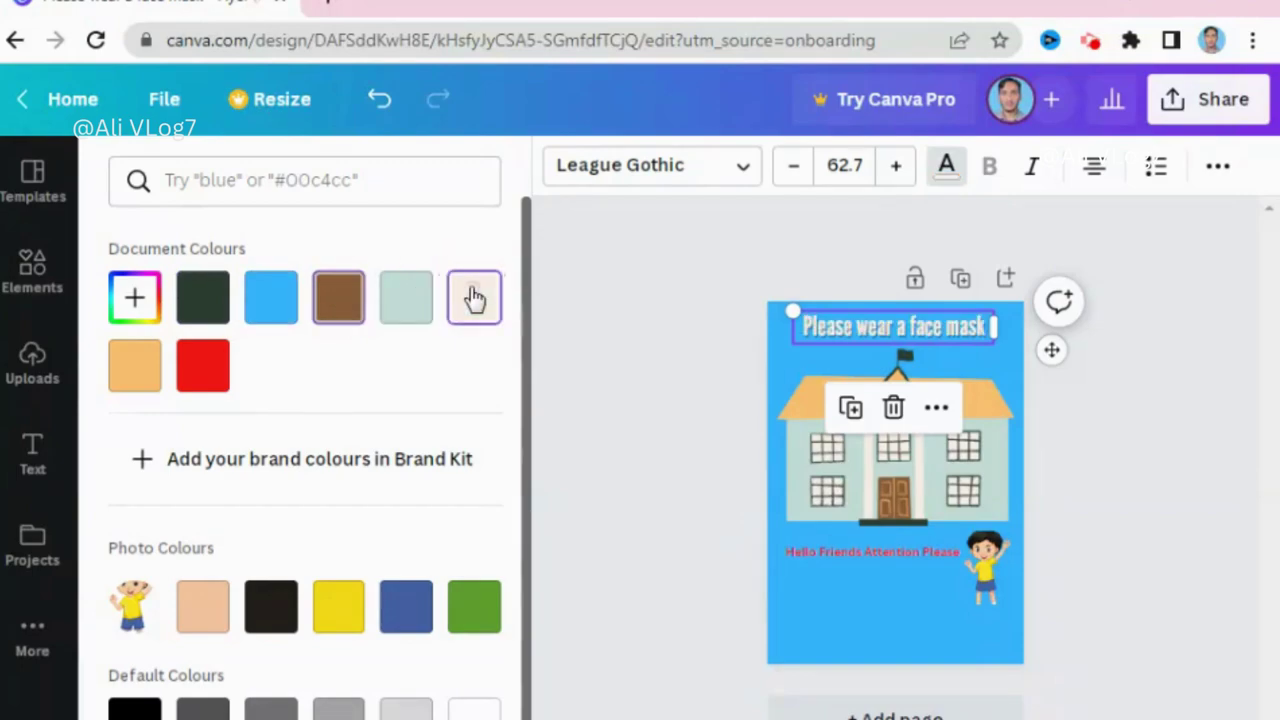
{"action": "left_click", "coordinate": [880, 412]}
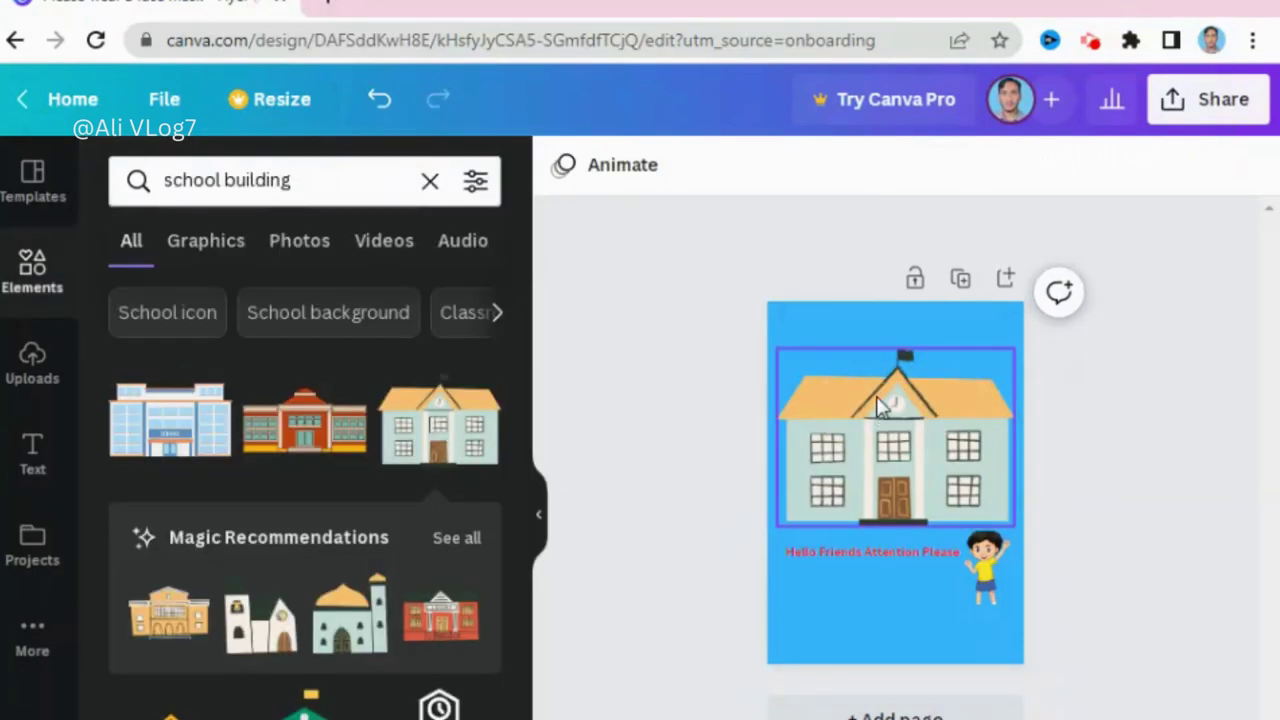
{"action": "key", "text": "ctrl+z"}
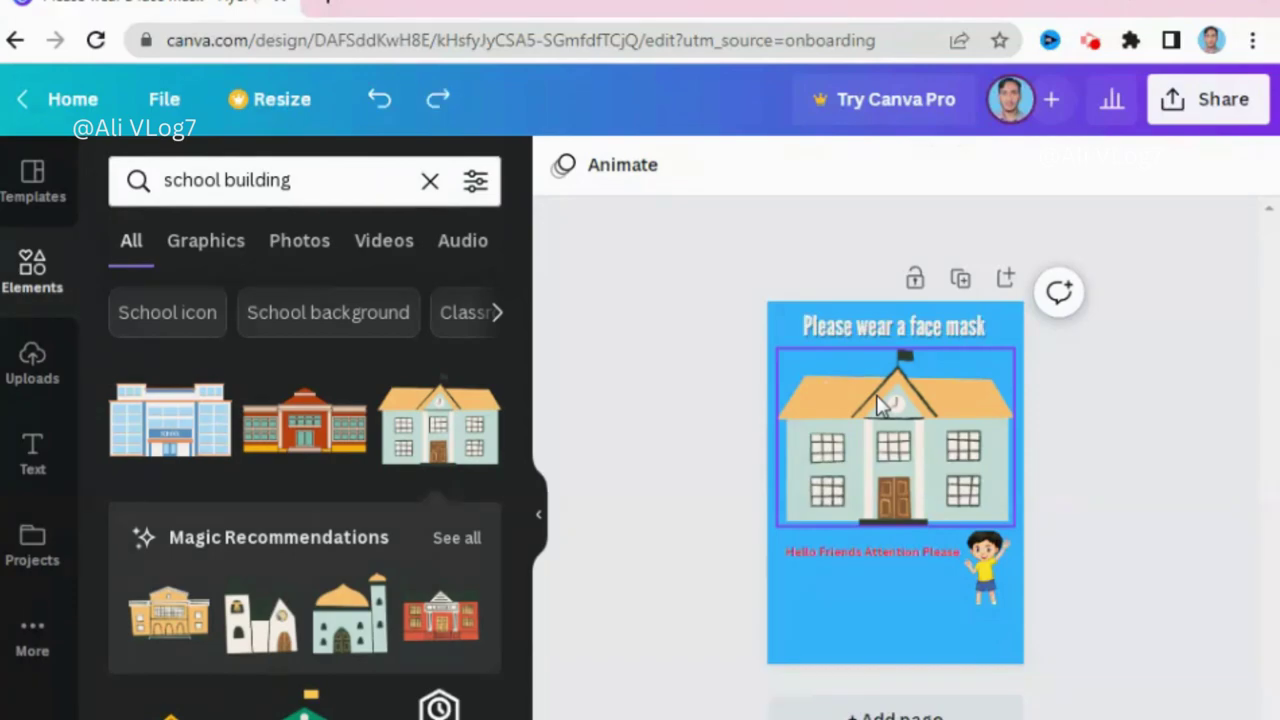
- Make the red 'Hello Friends Attention Please' subtitle bold at font size 28.1
{"action": "left_click", "coordinate": [895, 580]}
{"action": "left_click", "coordinate": [895, 557]}
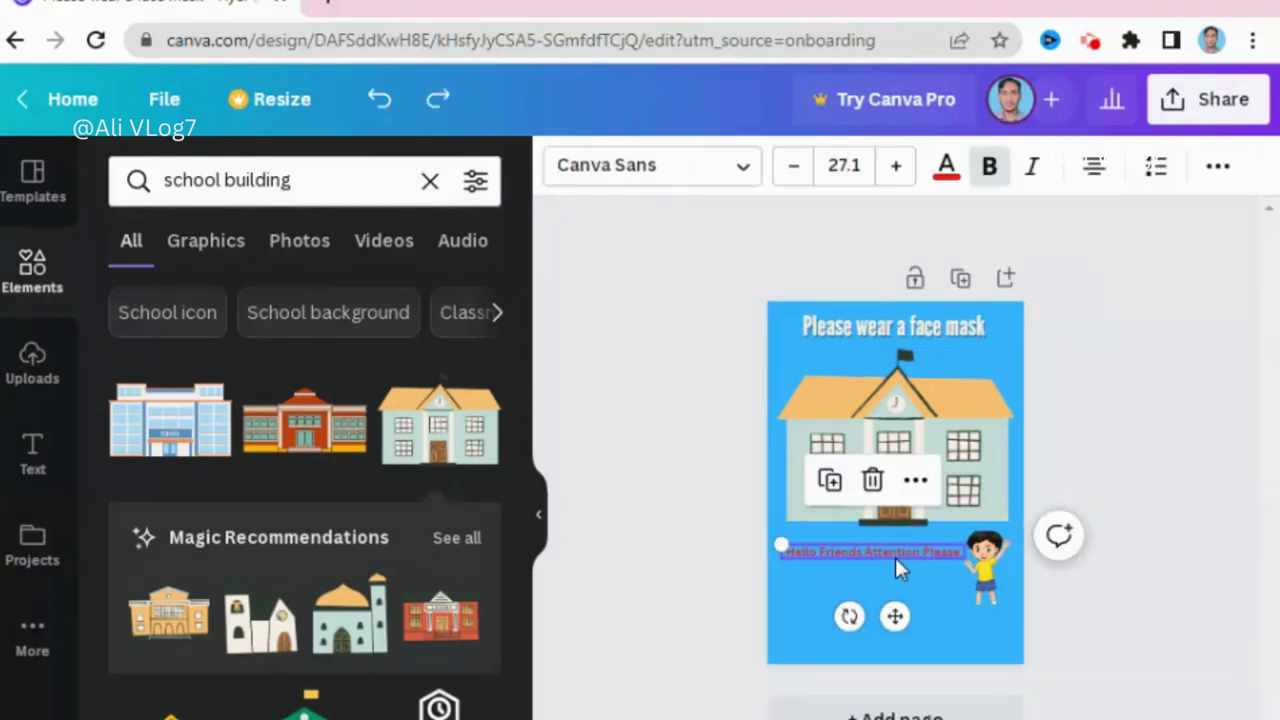
{"action": "left_click", "coordinate": [990, 170]}
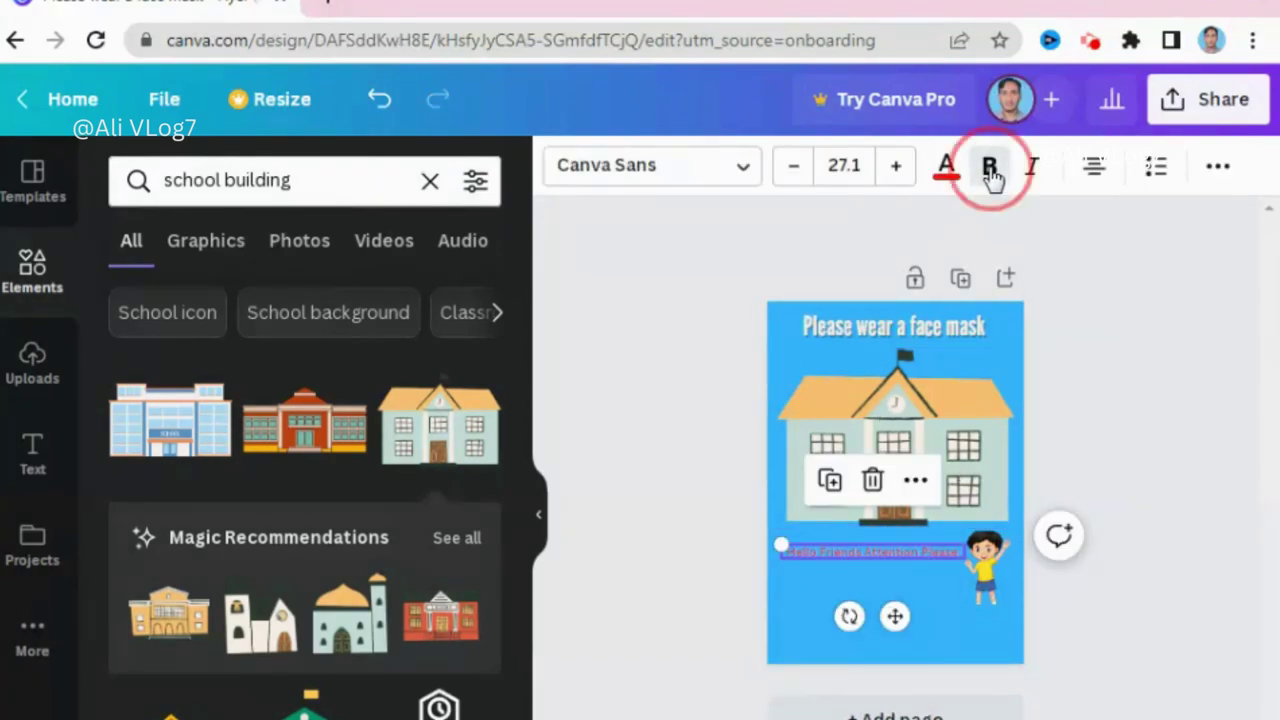
{"action": "left_click", "coordinate": [905, 172]}
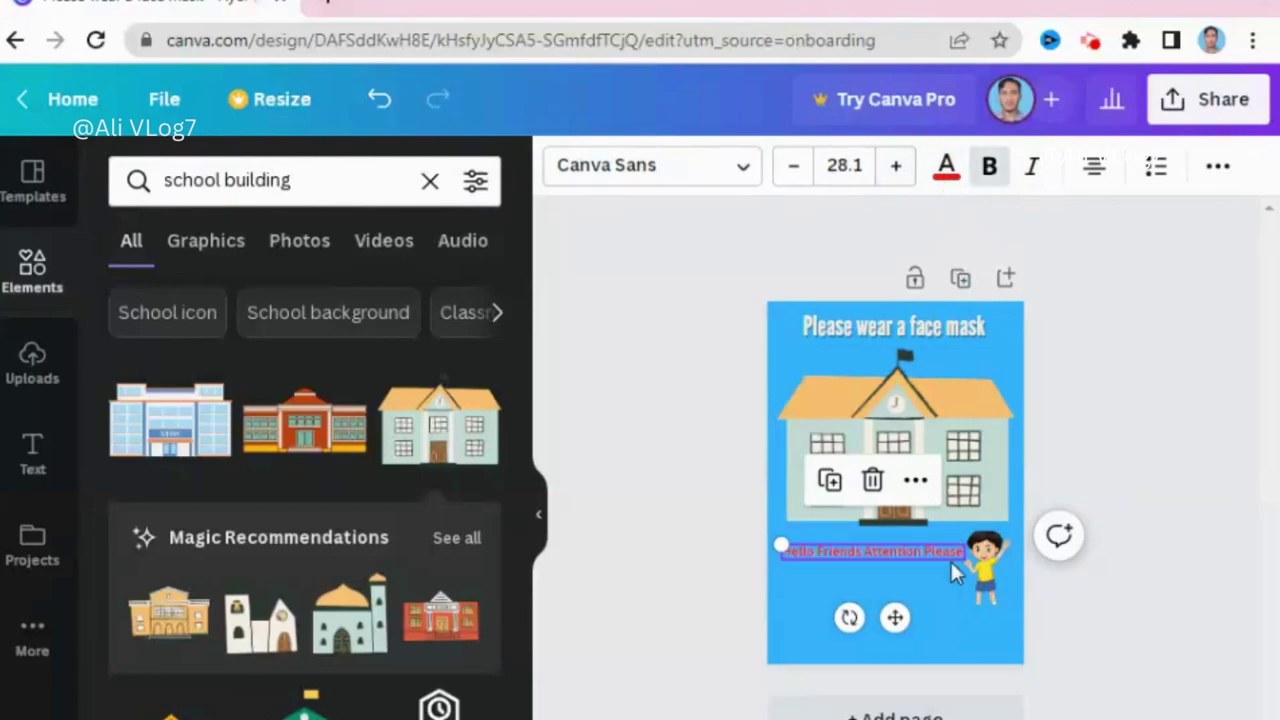
{"action": "left_click", "coordinate": [957, 655]}
- Nudge the waving boy graphic slightly lower beside the subtitle
{"action": "left_click", "coordinate": [987, 595]}
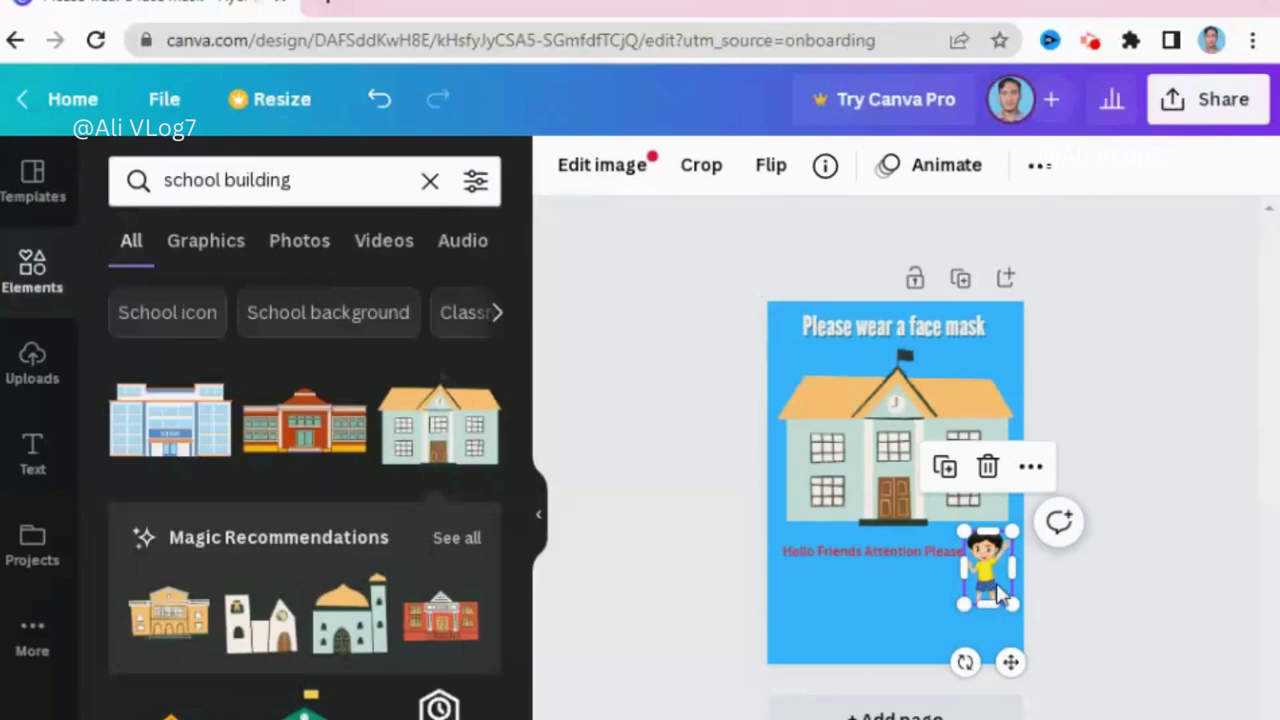
{"action": "left_click_drag", "start_coordinate": [997, 591], "coordinate": [993, 598]}
{"action": "left_click", "coordinate": [879, 599]}
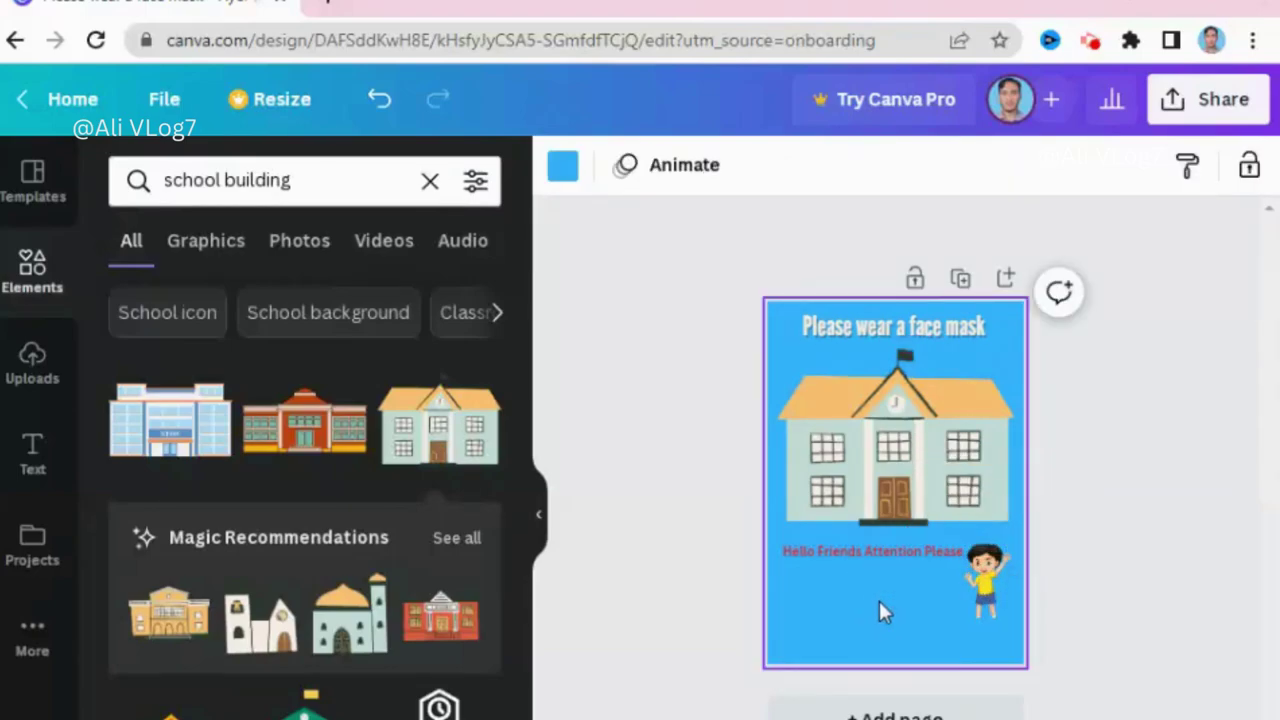
{"action": "left_click", "coordinate": [884, 338]}
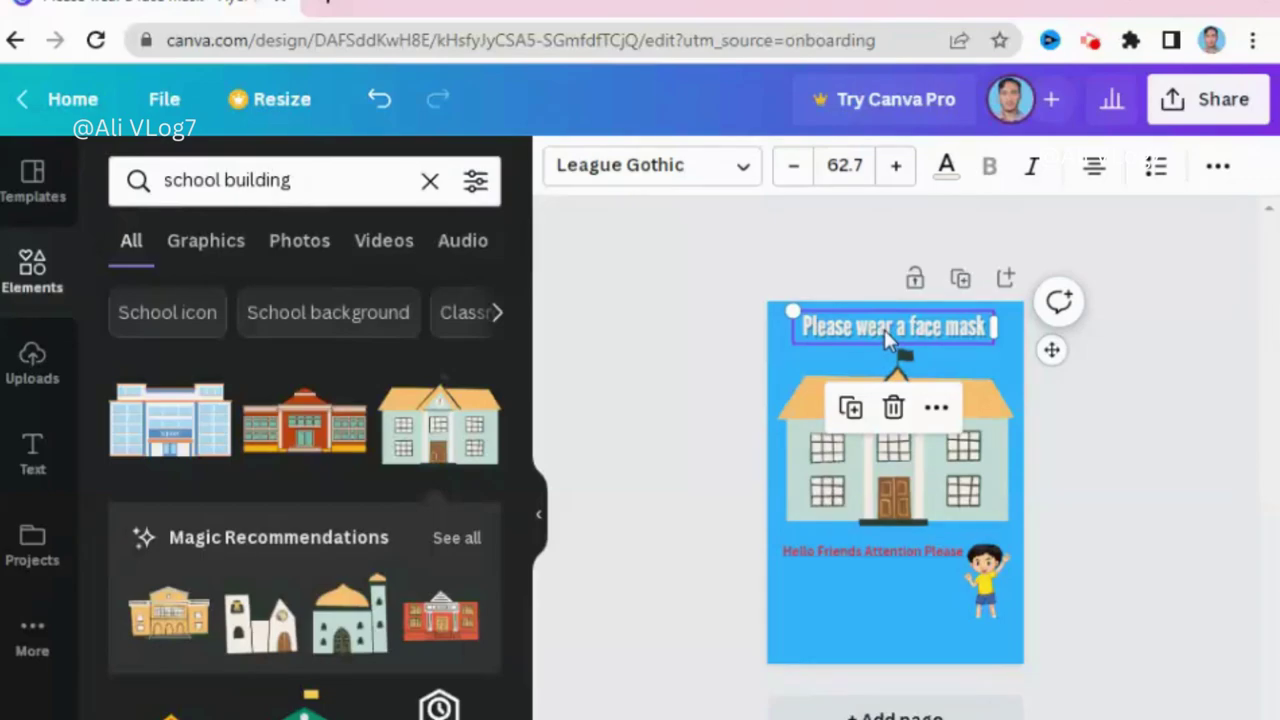
{"action": "left_click", "coordinate": [689, 564]}
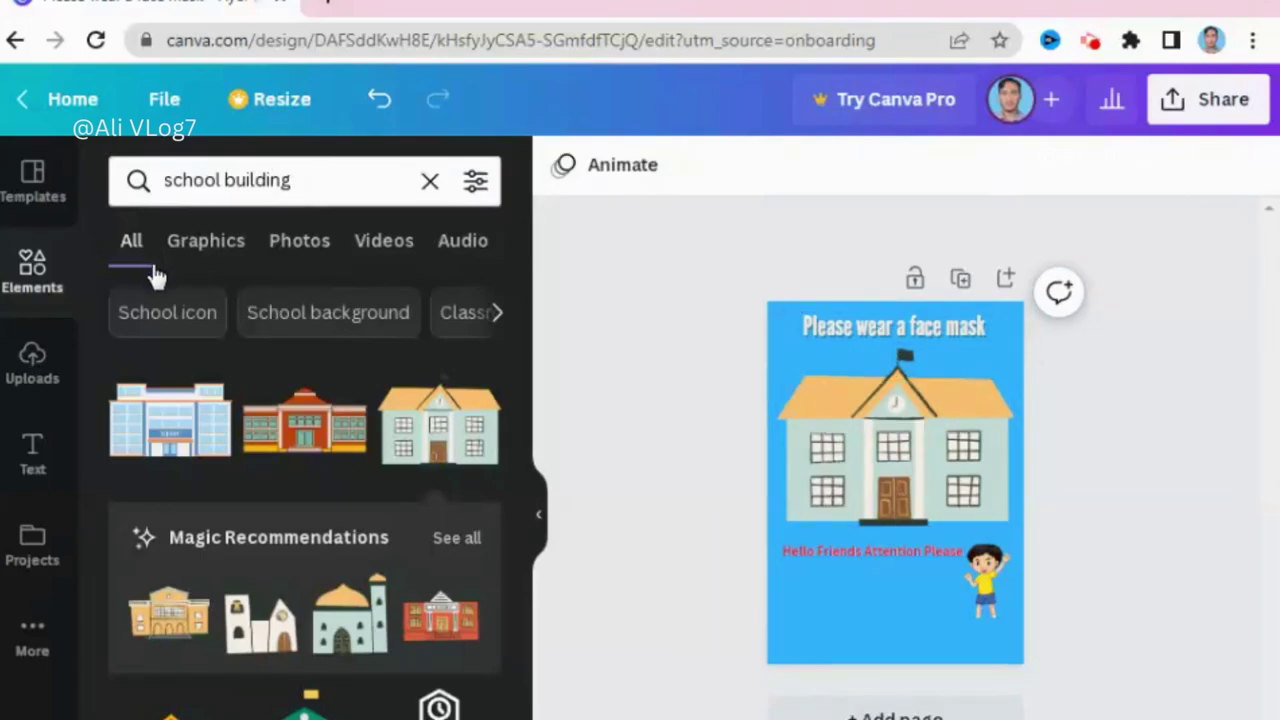
- Replace the school building search with an Elements search for 'facemask'
{"action": "left_click", "coordinate": [55, 285]}
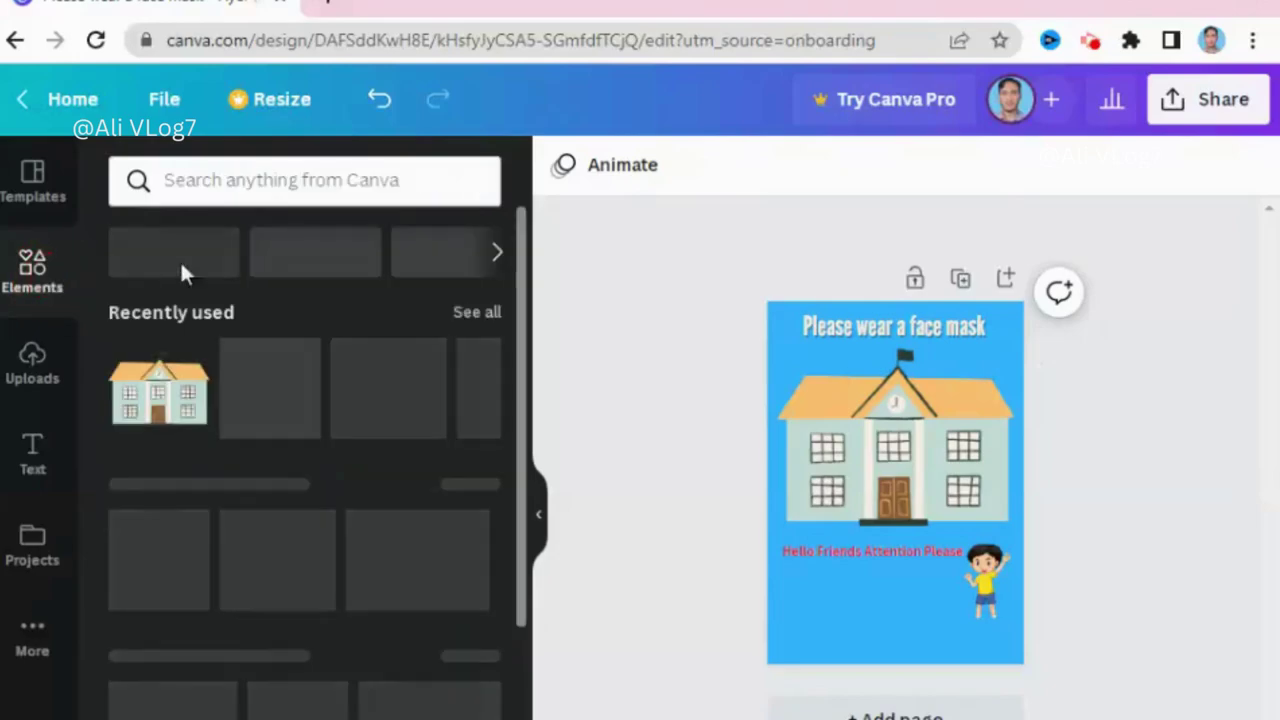
{"action": "left_click", "coordinate": [225, 190]}
{"action": "type", "text": "fac"}
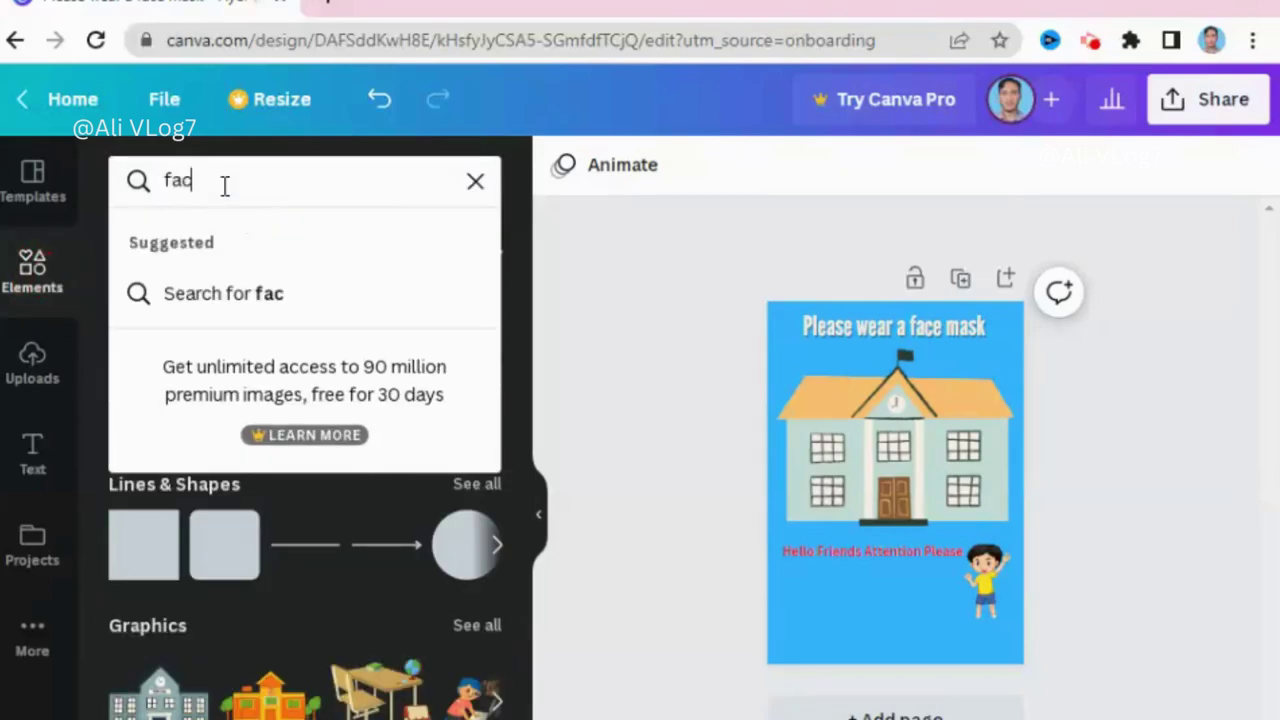
{"action": "type", "text": "ema"}
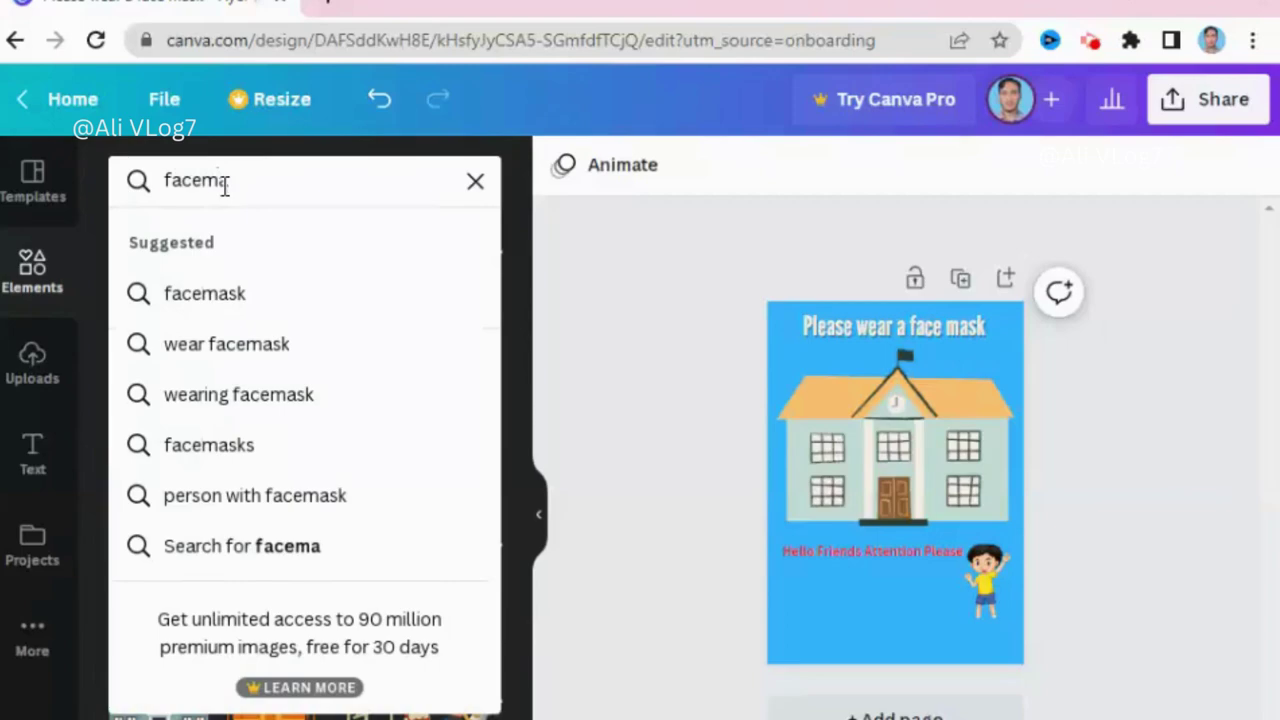
{"action": "left_click", "coordinate": [198, 293]}
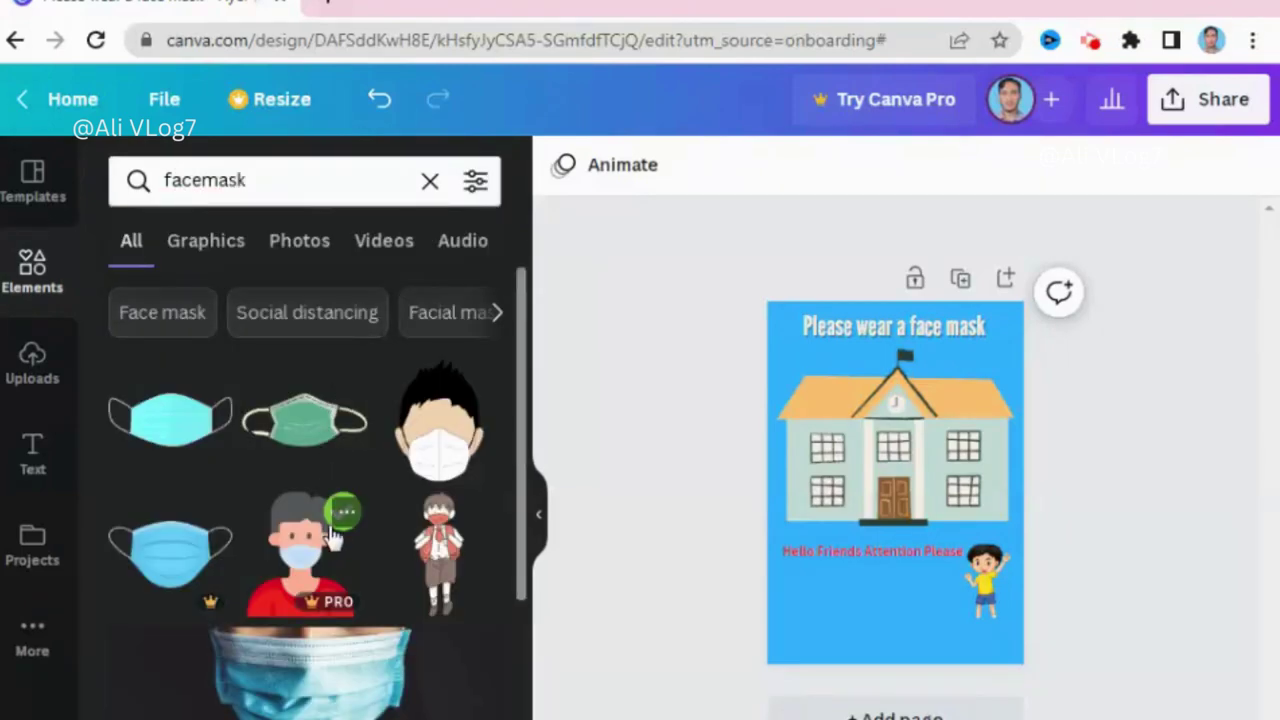
{"action": "scroll", "coordinate": [366, 535], "scroll_direction": "down", "scroll_amount": 3}
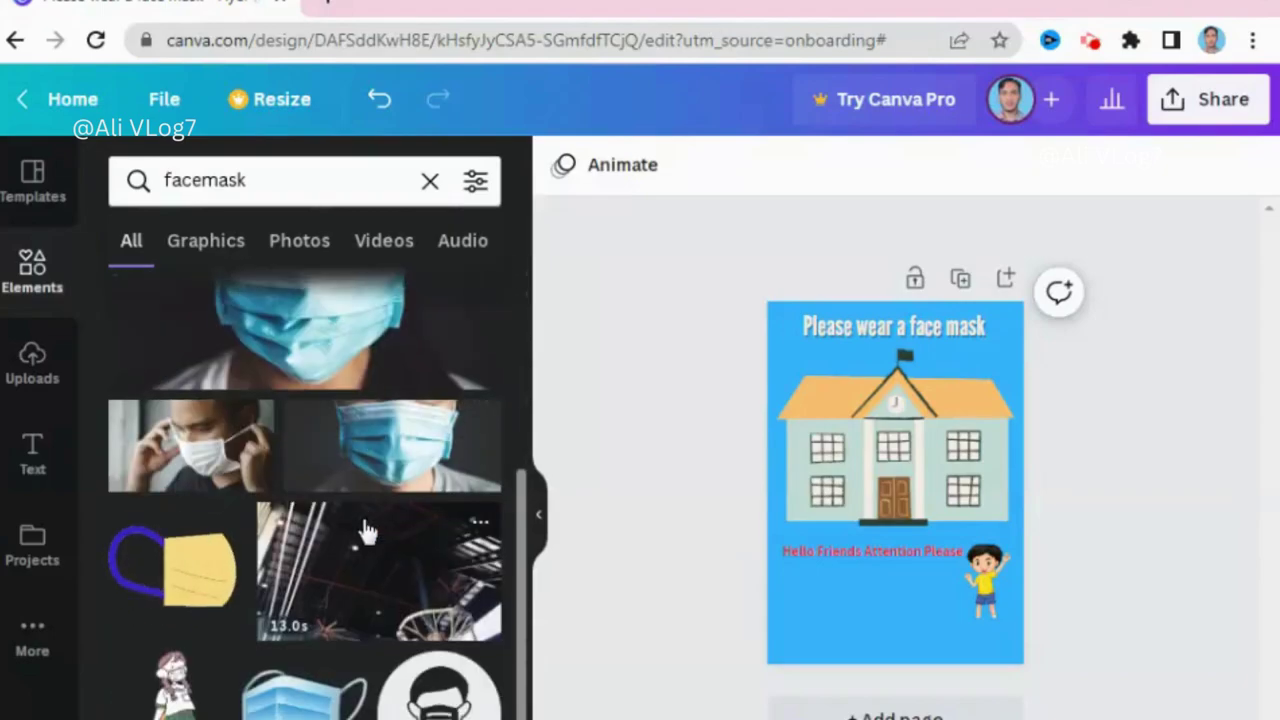
{"action": "scroll", "coordinate": [360, 510], "scroll_direction": "down", "scroll_amount": 1}
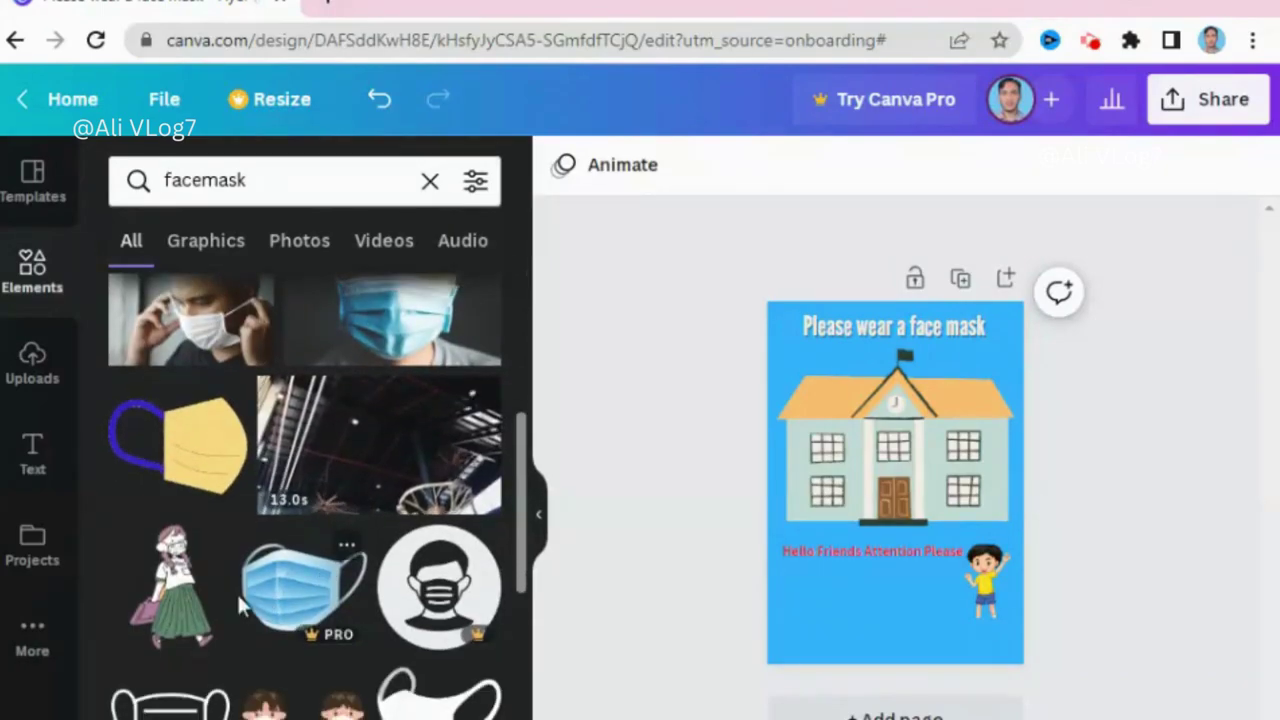
- Add the masked girl sticker, shrink it into the lower-left corner, and lower the boy
{"action": "left_click", "coordinate": [200, 598]}
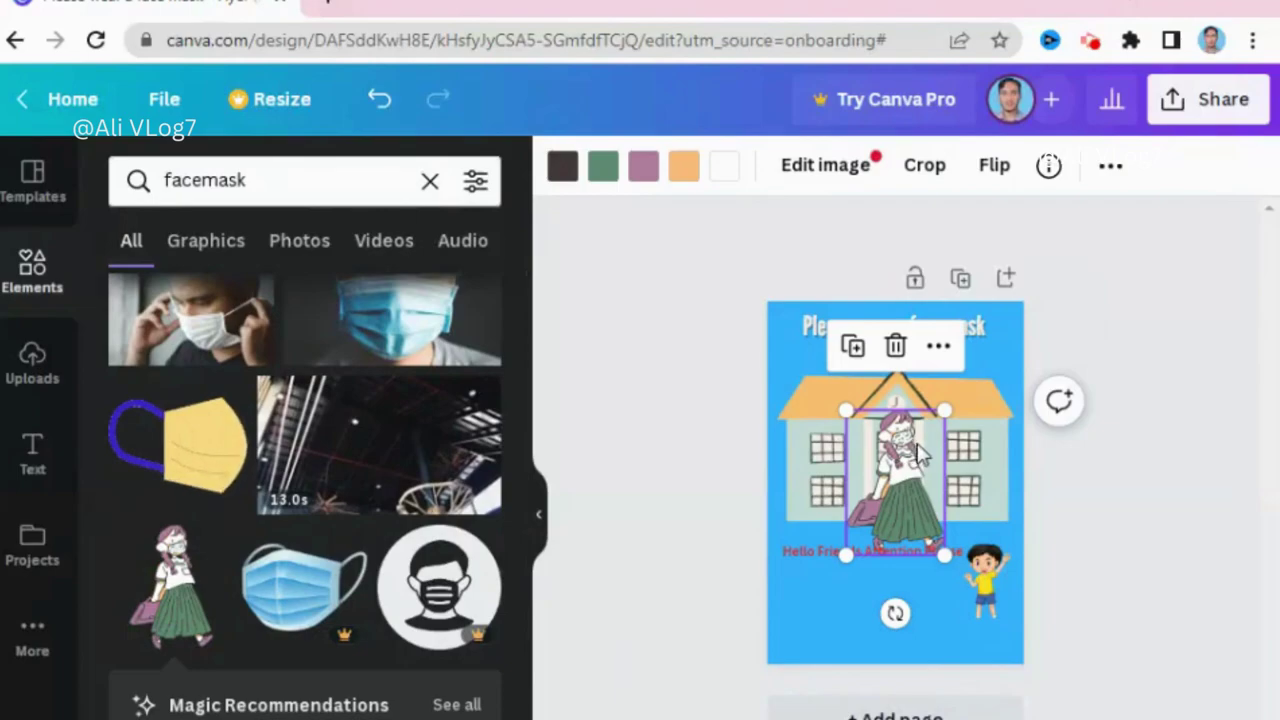
{"action": "mouse_move", "coordinate": [901, 462]}
{"action": "left_mouse_down"}
{"action": "mouse_move", "coordinate": [851, 572]}
{"action": "mouse_move", "coordinate": [832, 570]}
{"action": "left_mouse_up"}
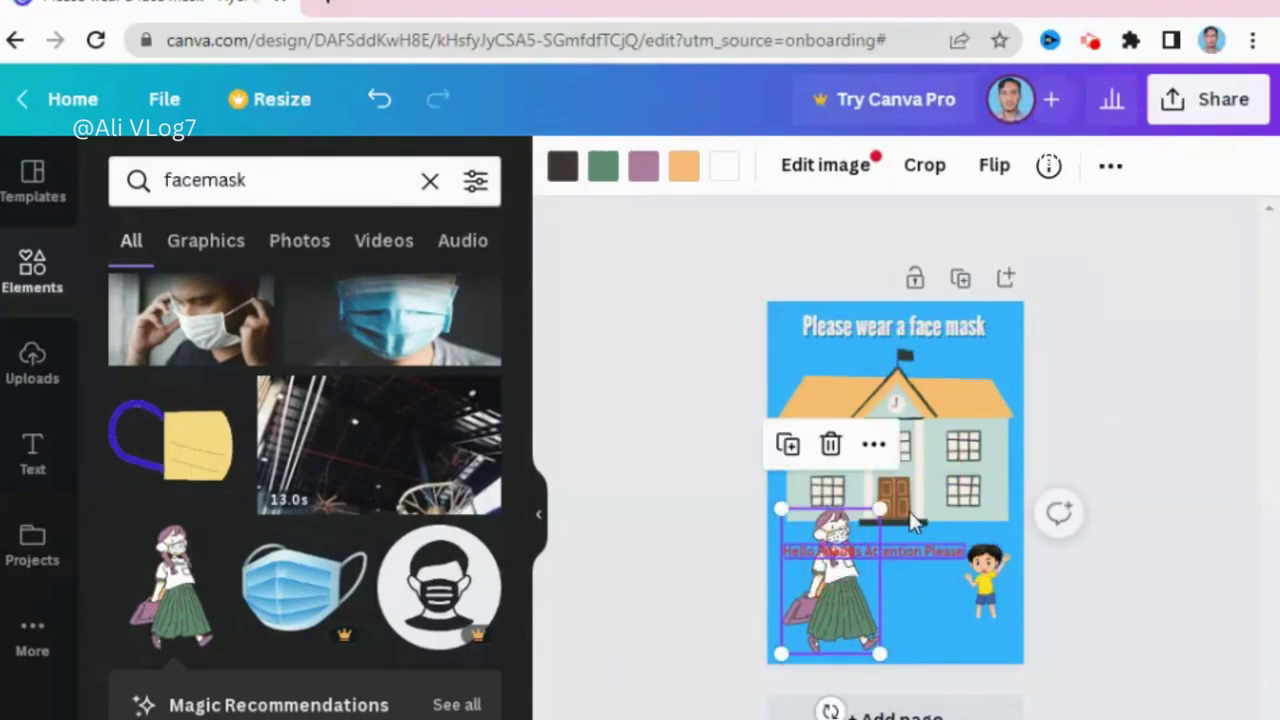
{"action": "mouse_move", "coordinate": [877, 515]}
{"action": "left_mouse_down"}
{"action": "mouse_move", "coordinate": [820, 560]}
{"action": "mouse_move", "coordinate": [828, 595]}
{"action": "mouse_move", "coordinate": [812, 598]}
{"action": "left_mouse_up"}
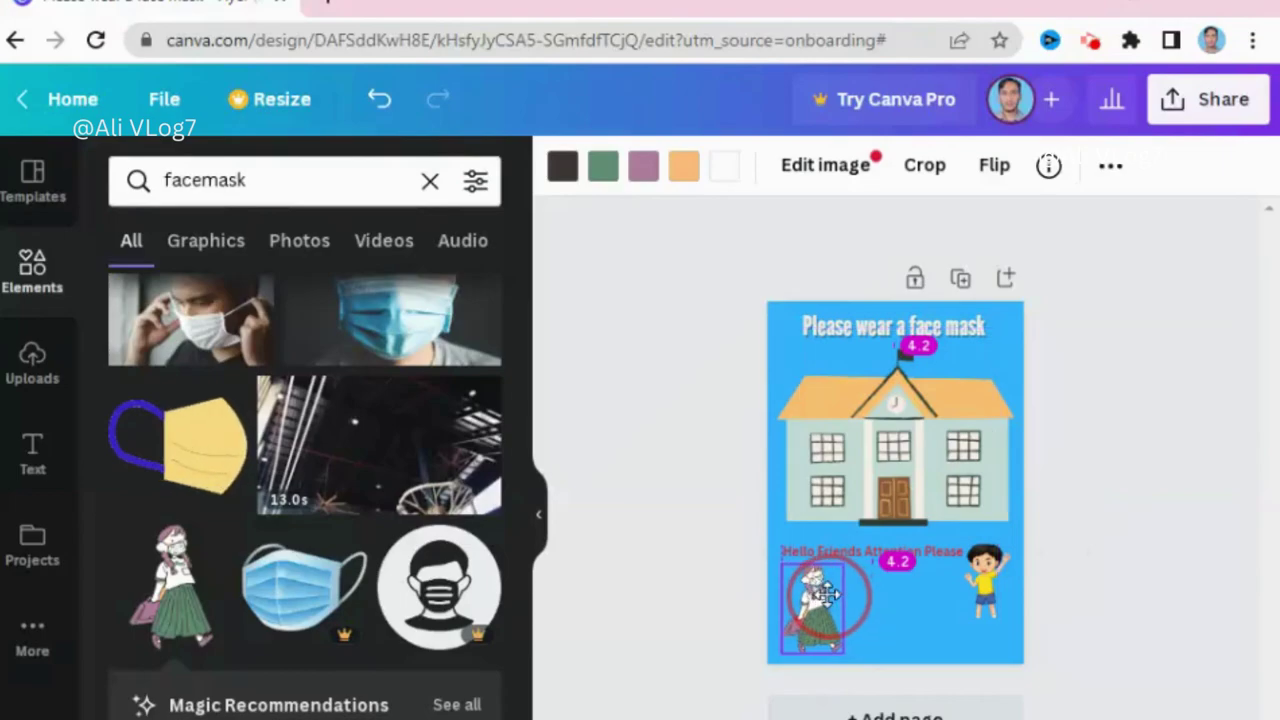
{"action": "left_click_drag", "start_coordinate": [987, 597], "coordinate": [968, 605]}
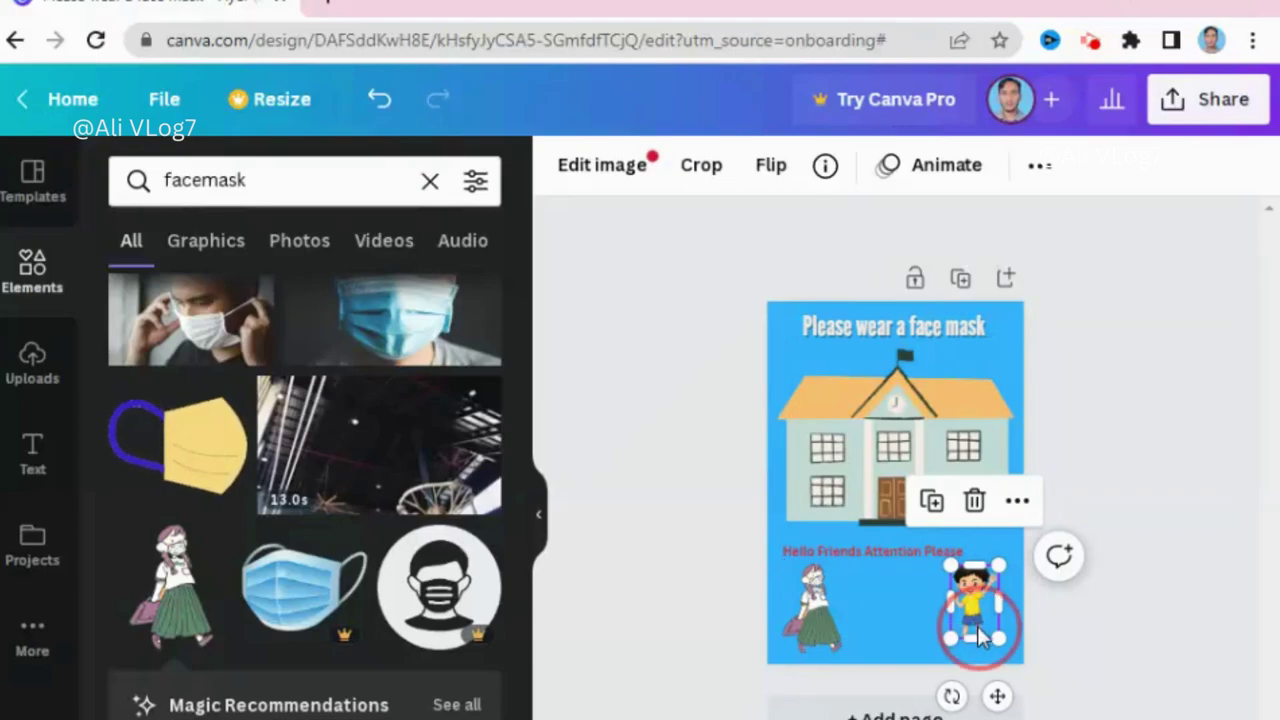
- Shrink the red subtitle to size 19.7 and centre it below the school
{"action": "left_click_drag", "start_coordinate": [983, 633], "coordinate": [974, 600]}
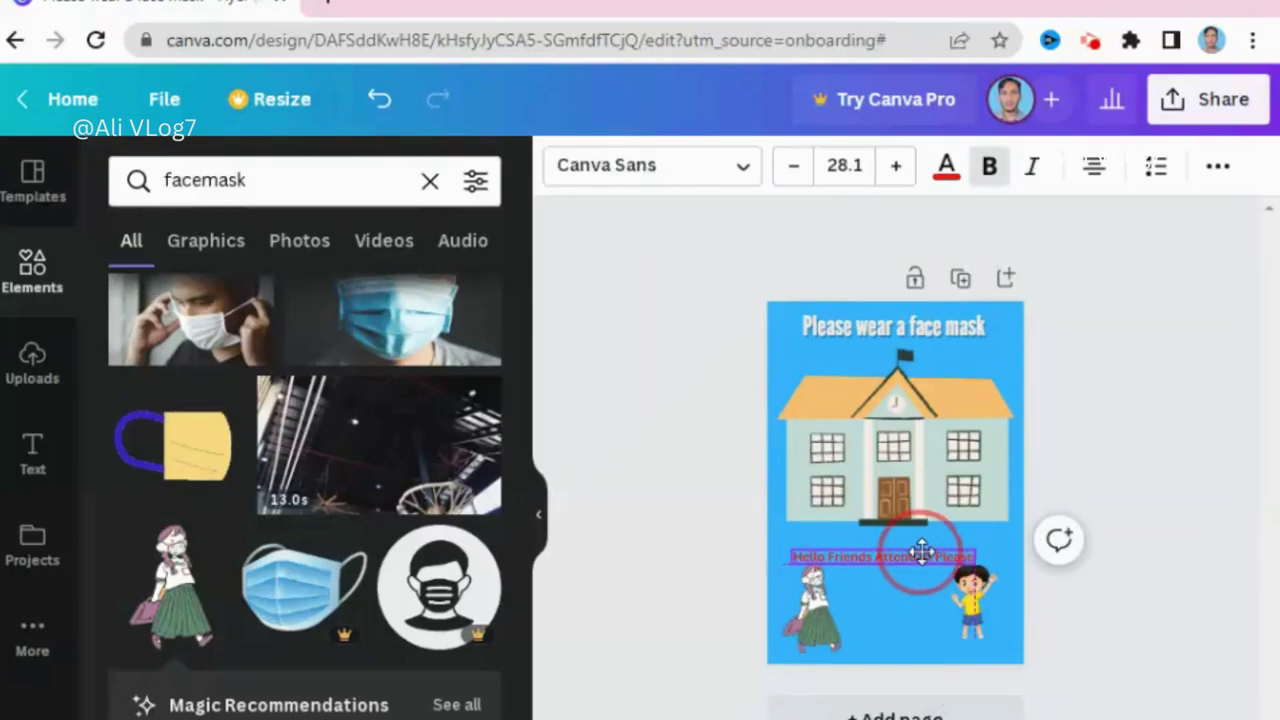
{"action": "left_click_drag", "start_coordinate": [909, 547], "coordinate": [946, 564]}
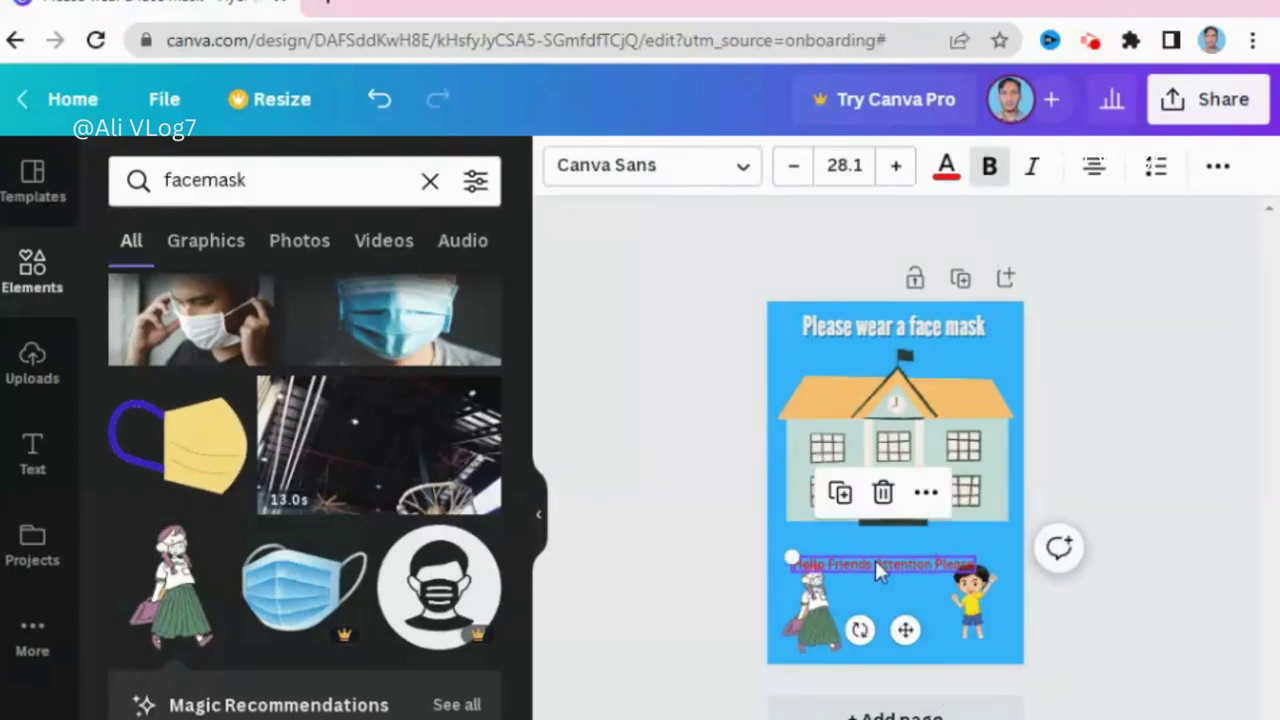
{"action": "mouse_move", "coordinate": [790, 553]}
{"action": "left_mouse_down"}
{"action": "mouse_move", "coordinate": [914, 571]}
{"action": "mouse_move", "coordinate": [906, 583]}
{"action": "left_mouse_up"}
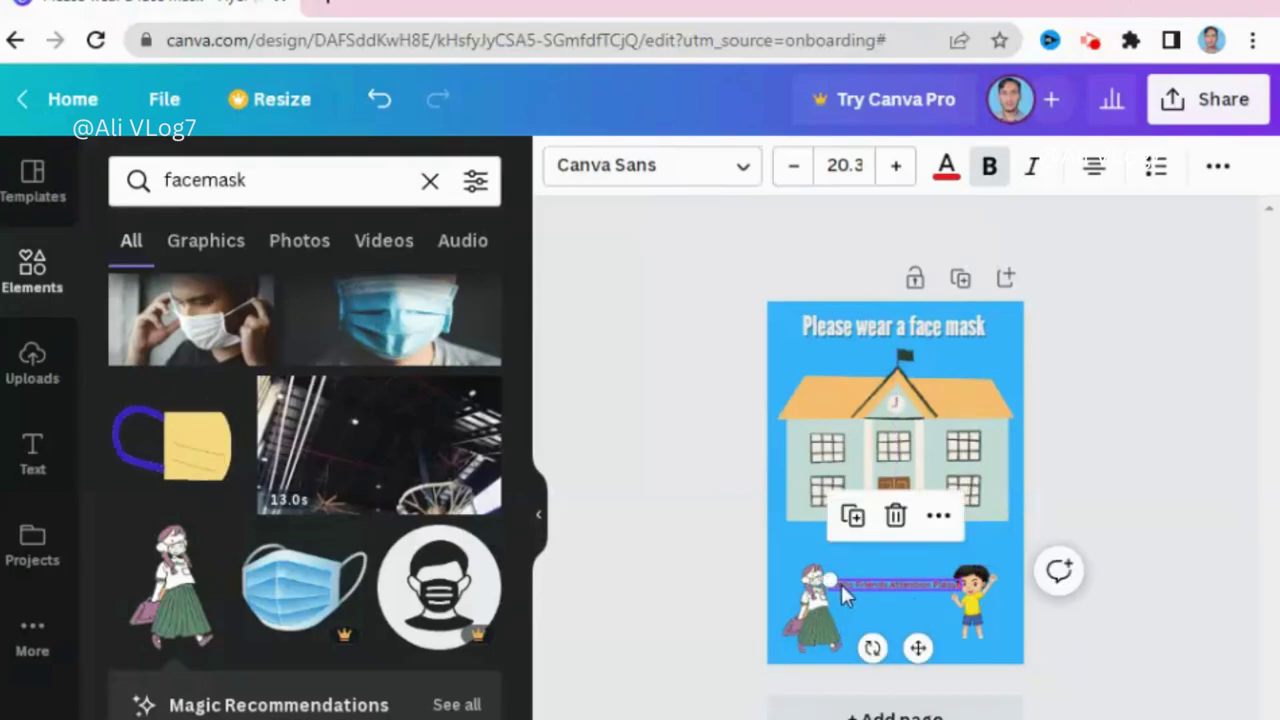
{"action": "mouse_move", "coordinate": [829, 577]}
{"action": "left_mouse_down"}
{"action": "mouse_move", "coordinate": [889, 577]}
{"action": "mouse_move", "coordinate": [880, 563]}
{"action": "left_mouse_up"}
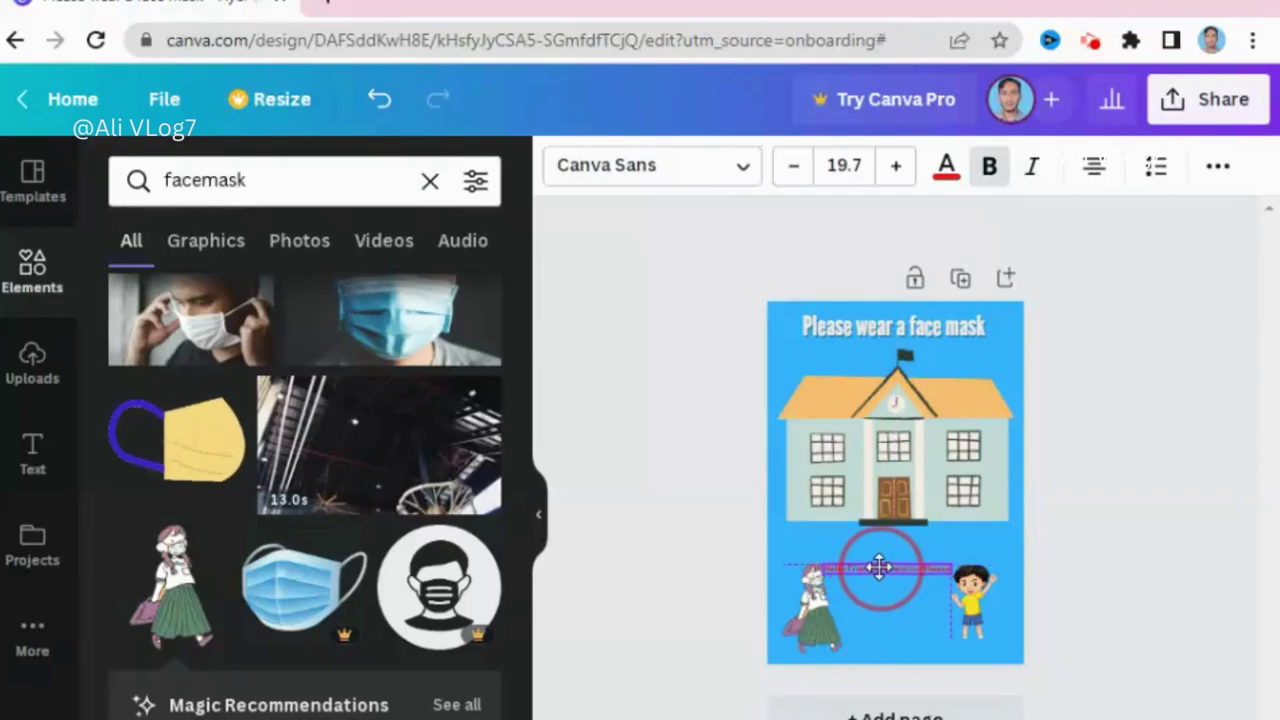
{"action": "left_click_drag", "start_coordinate": [880, 563], "coordinate": [882, 560]}
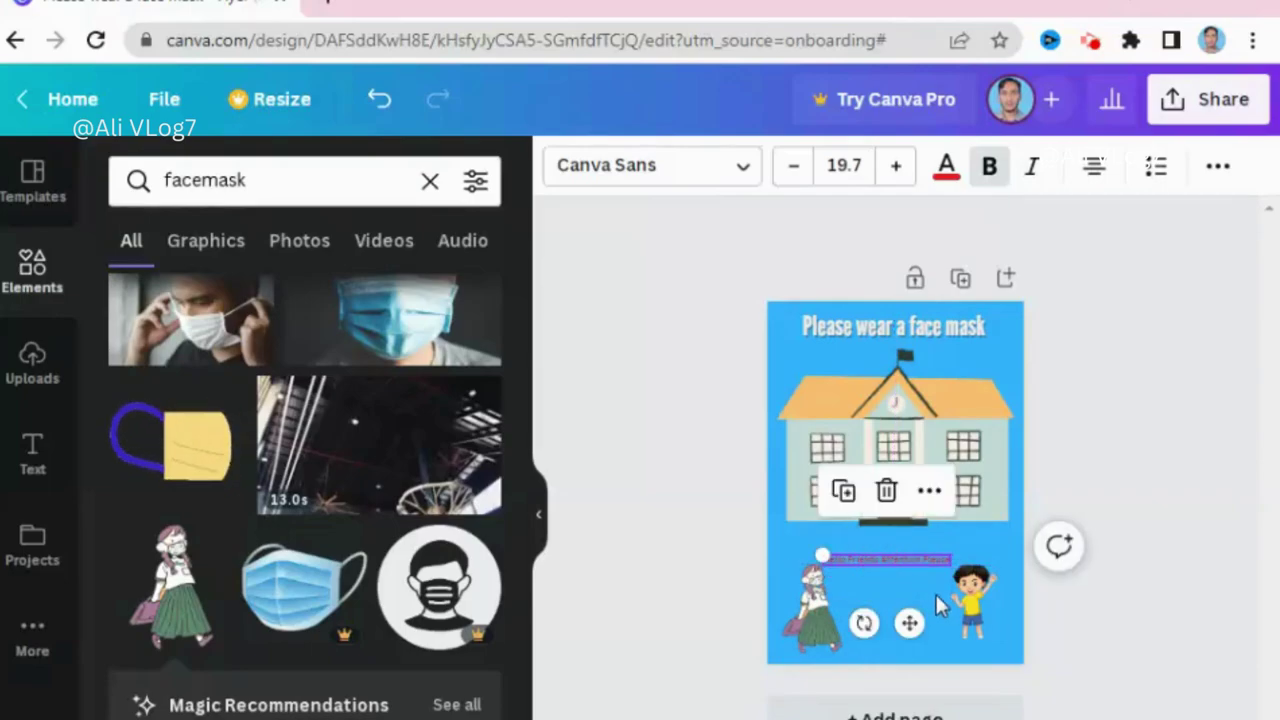
- Enlarge the waving boy graphic at the lower right
{"action": "left_click", "coordinate": [958, 620]}
{"action": "mouse_move", "coordinate": [950, 634]}
{"action": "left_mouse_down"}
{"action": "mouse_move", "coordinate": [938, 652]}
{"action": "mouse_move", "coordinate": [960, 628]}
{"action": "left_mouse_up"}
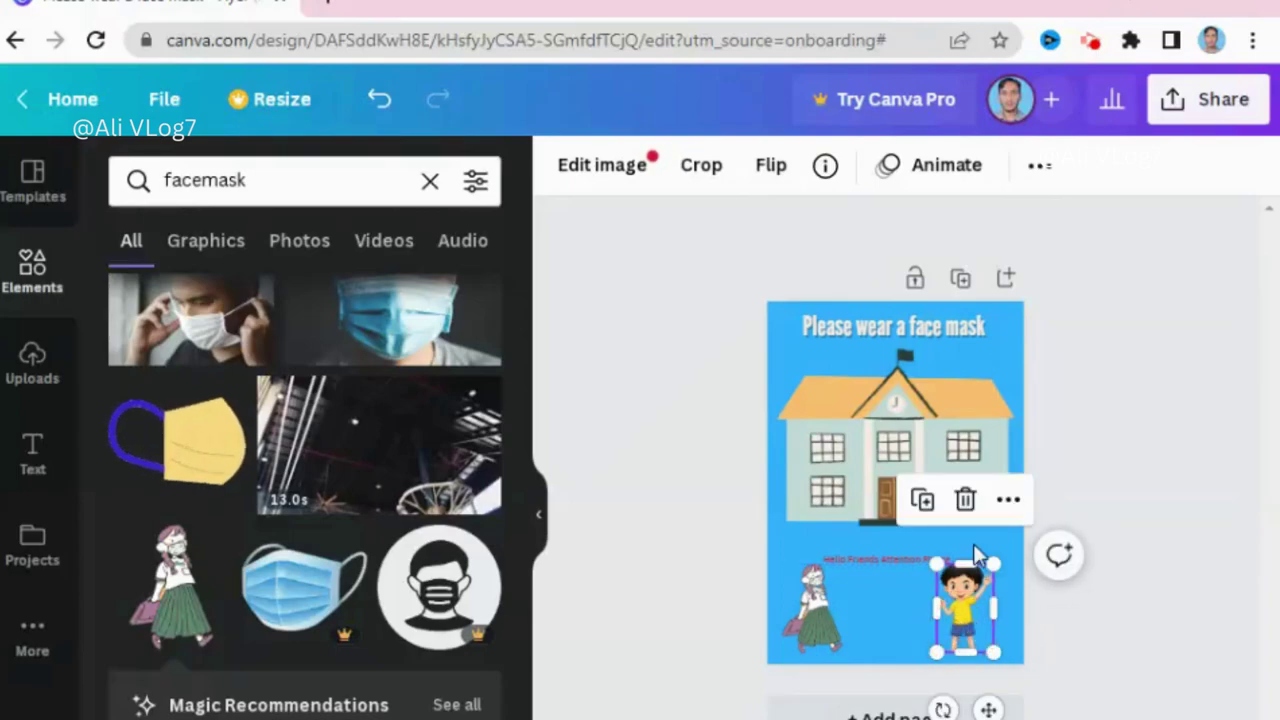
{"action": "left_click", "coordinate": [972, 545]}
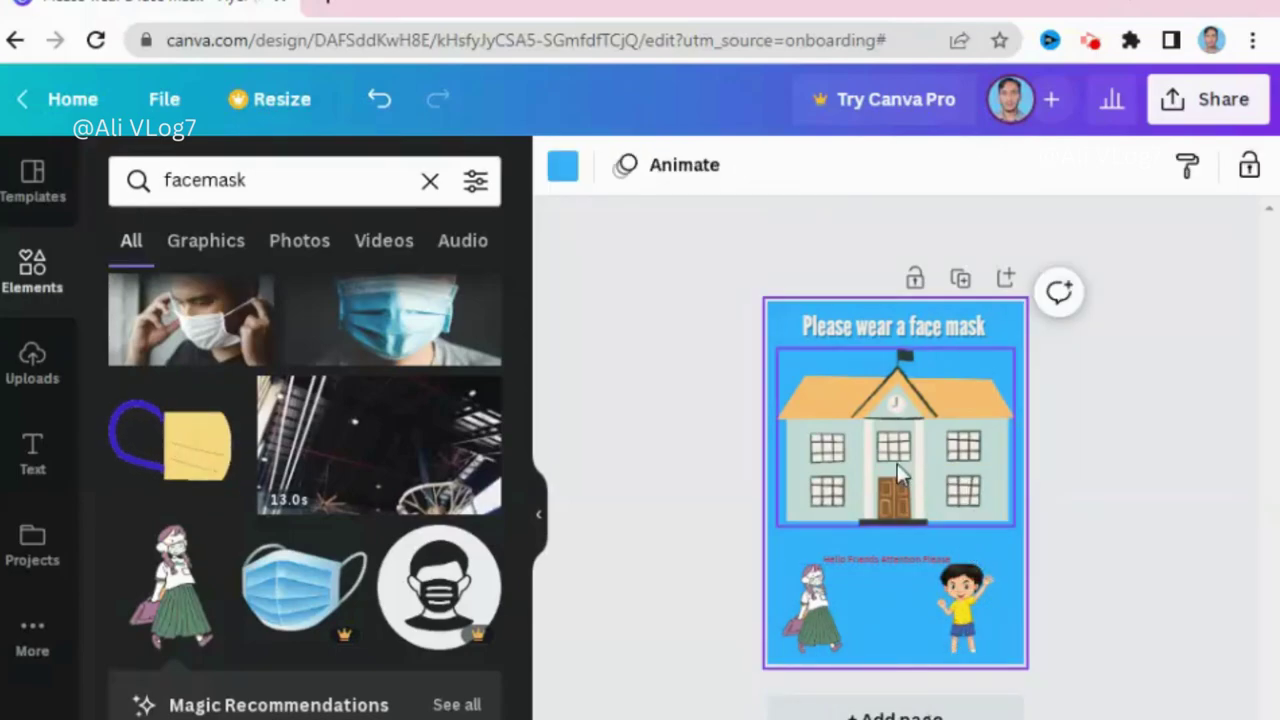
- Add the two masked kids graphic and place it on the school building
{"action": "left_click", "coordinate": [1118, 485]}
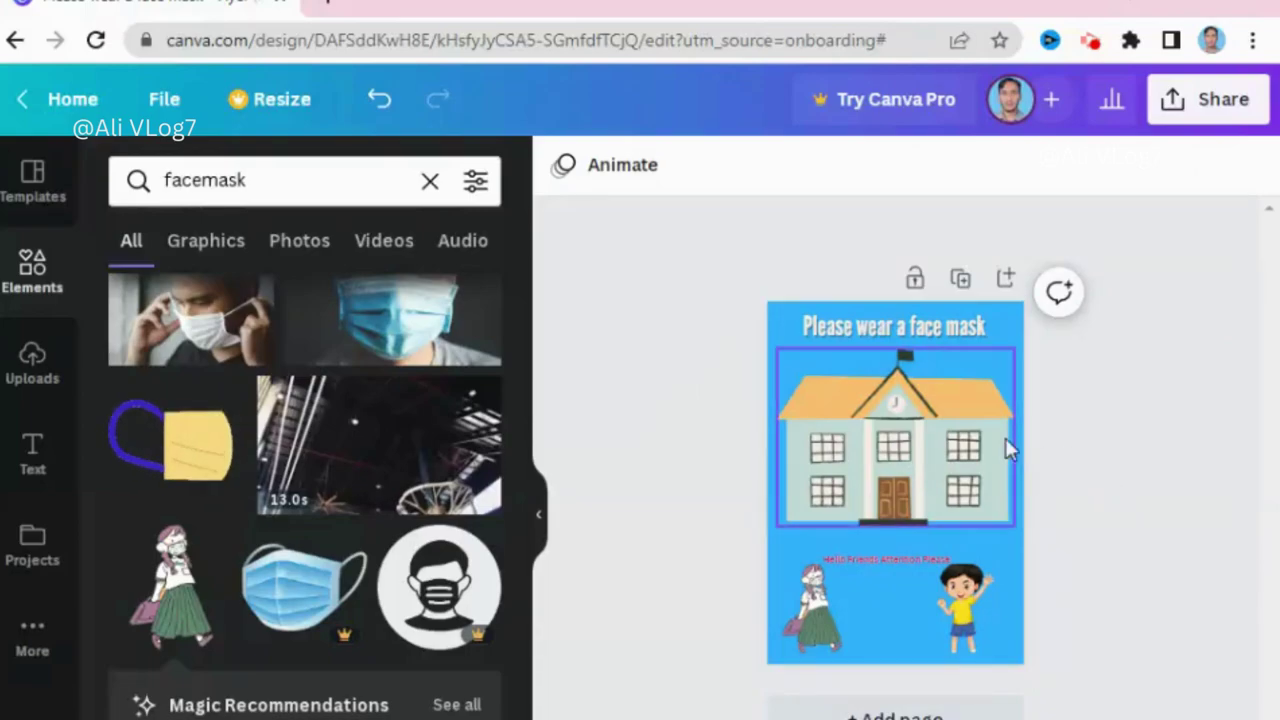
{"action": "left_click", "coordinate": [910, 449]}
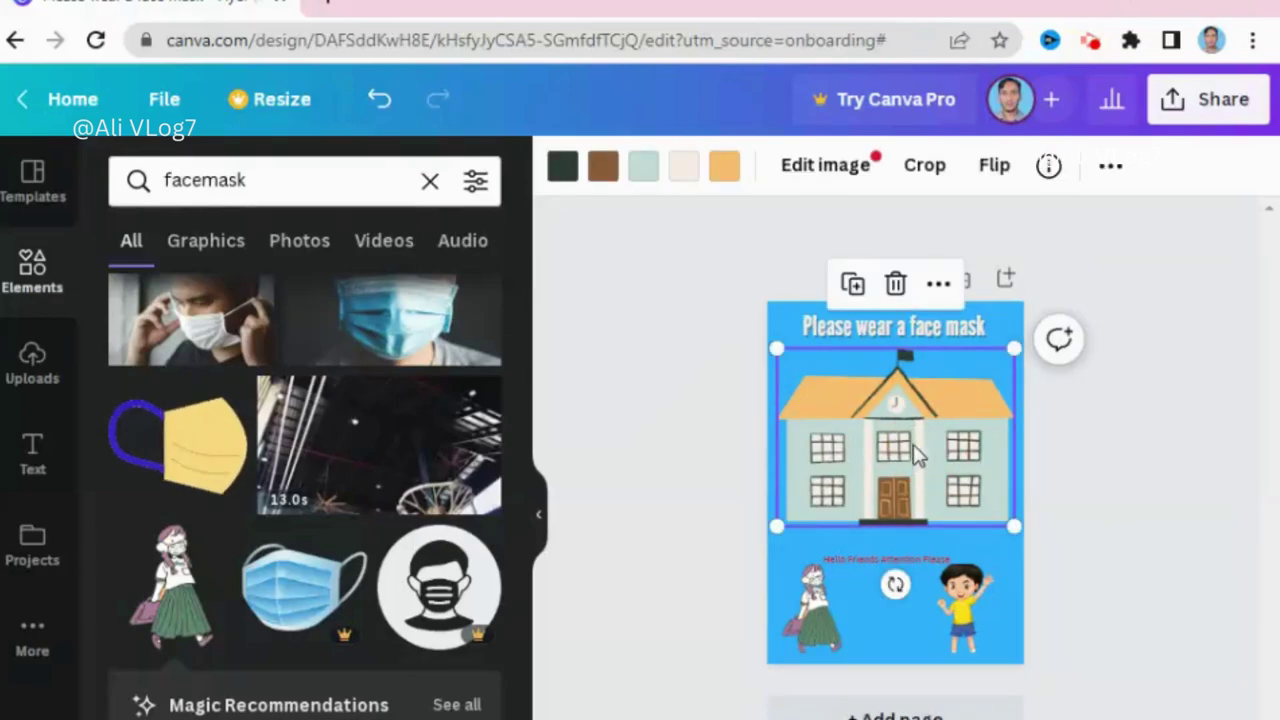
{"action": "left_click", "coordinate": [708, 448]}
{"action": "left_click", "coordinate": [903, 458]}
{"action": "left_click", "coordinate": [668, 465]}
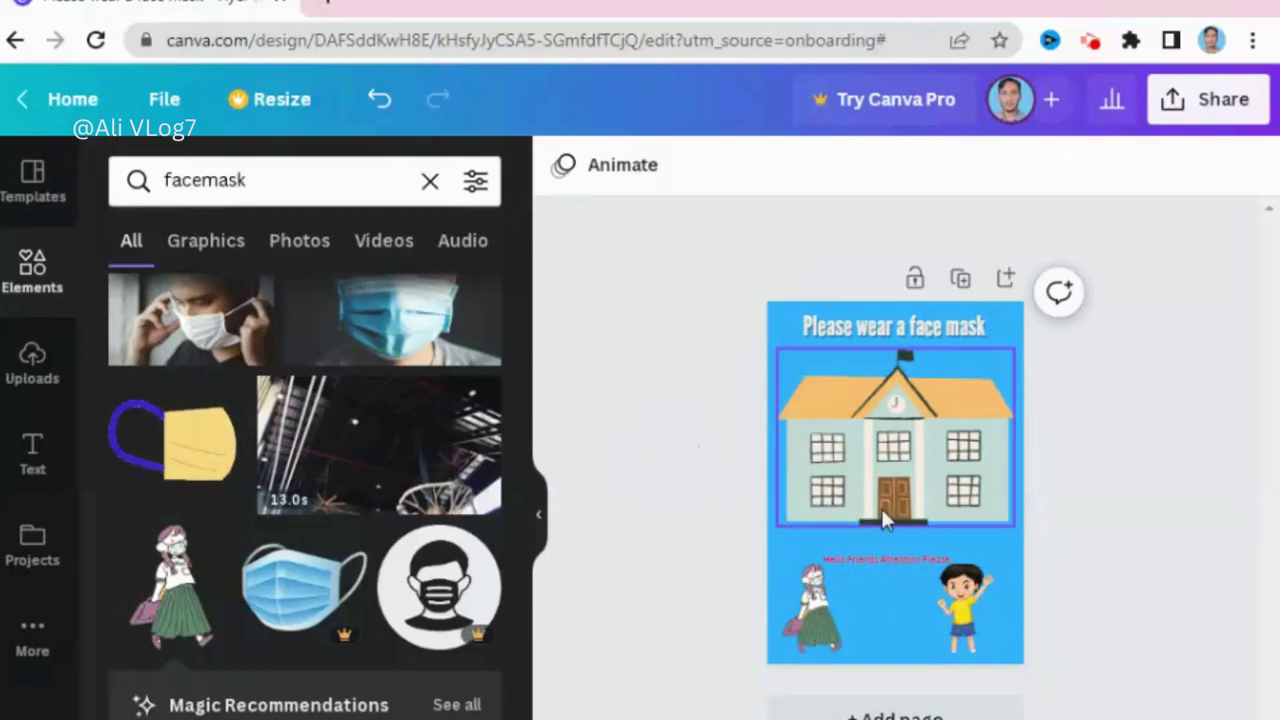
{"action": "left_click", "coordinate": [866, 592]}
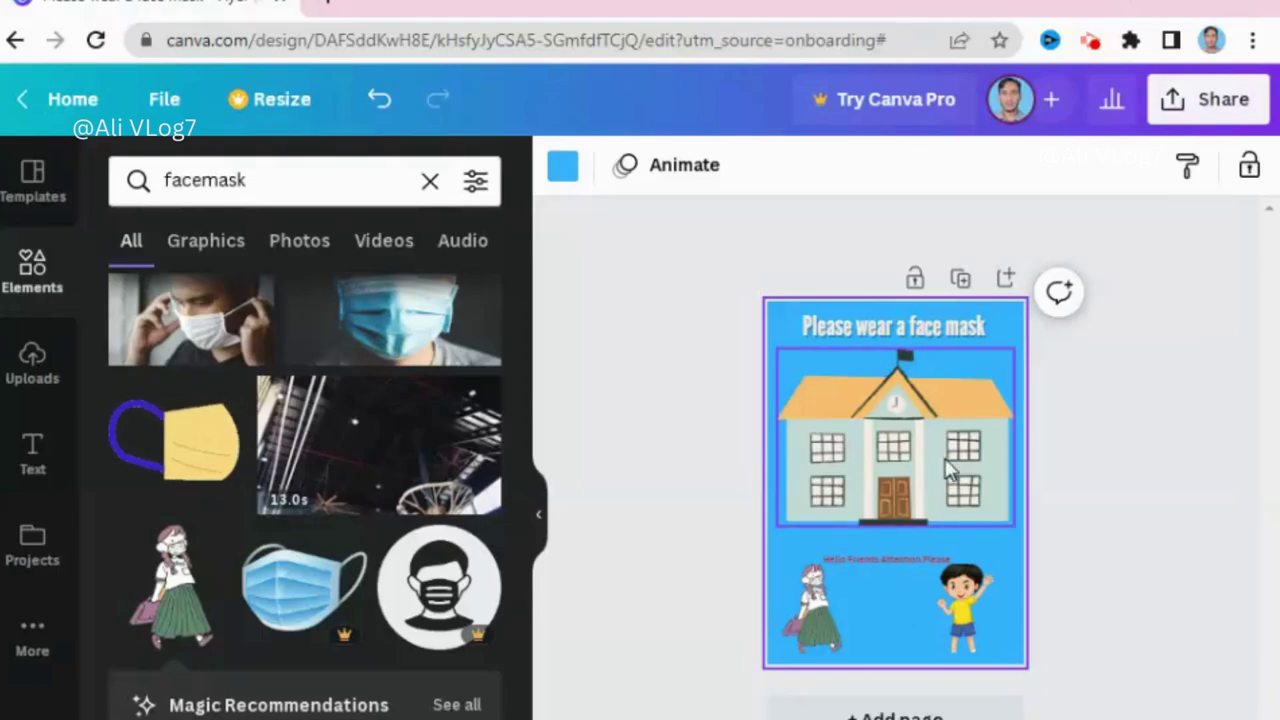
{"action": "scroll", "coordinate": [197, 562], "scroll_direction": "down", "scroll_amount": 2}
{"action": "scroll", "coordinate": [197, 562], "scroll_direction": "down", "scroll_amount": 3}
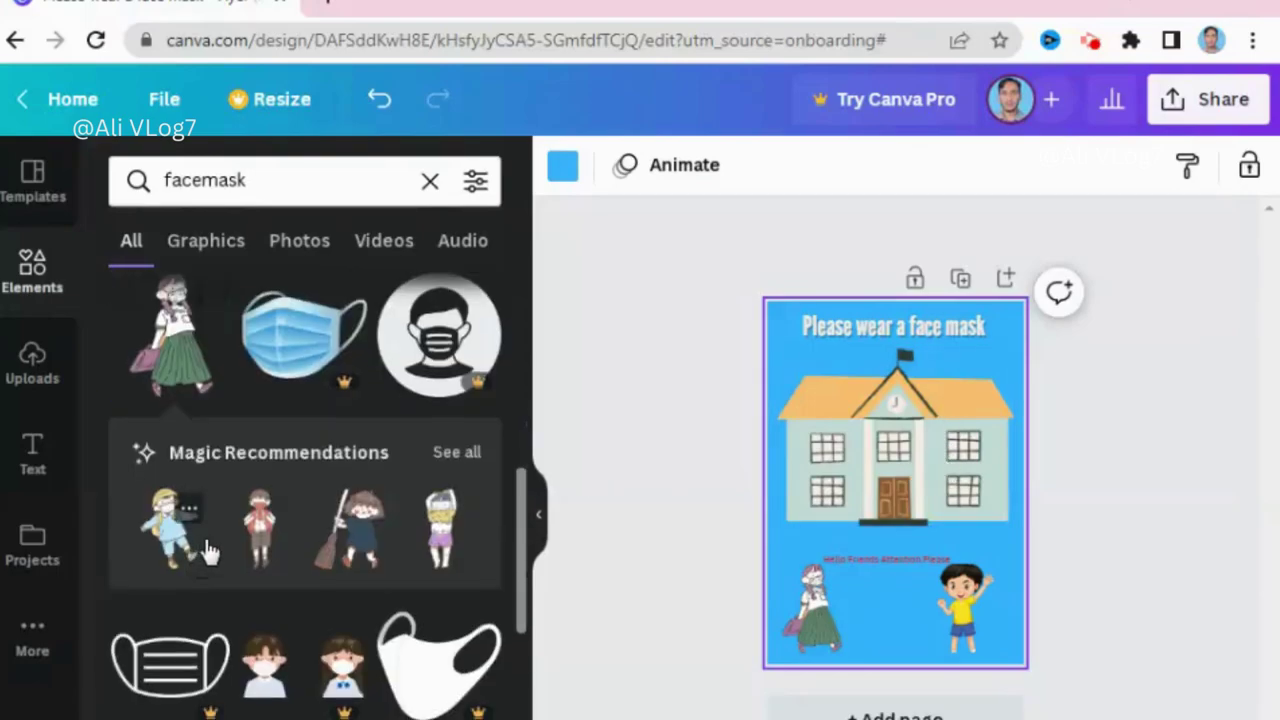
{"action": "scroll", "coordinate": [200, 560], "scroll_direction": "down", "scroll_amount": 2}
{"action": "mouse_move", "coordinate": [342, 540]}
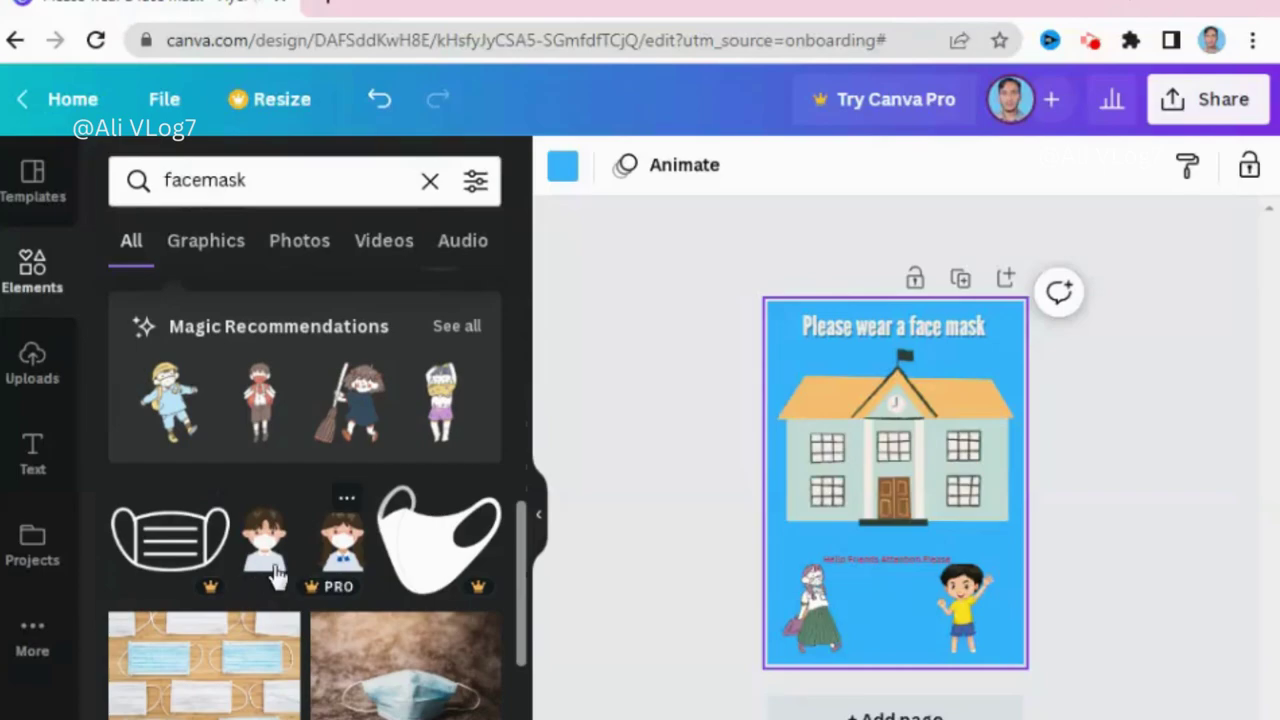
{"action": "left_click", "coordinate": [278, 575]}
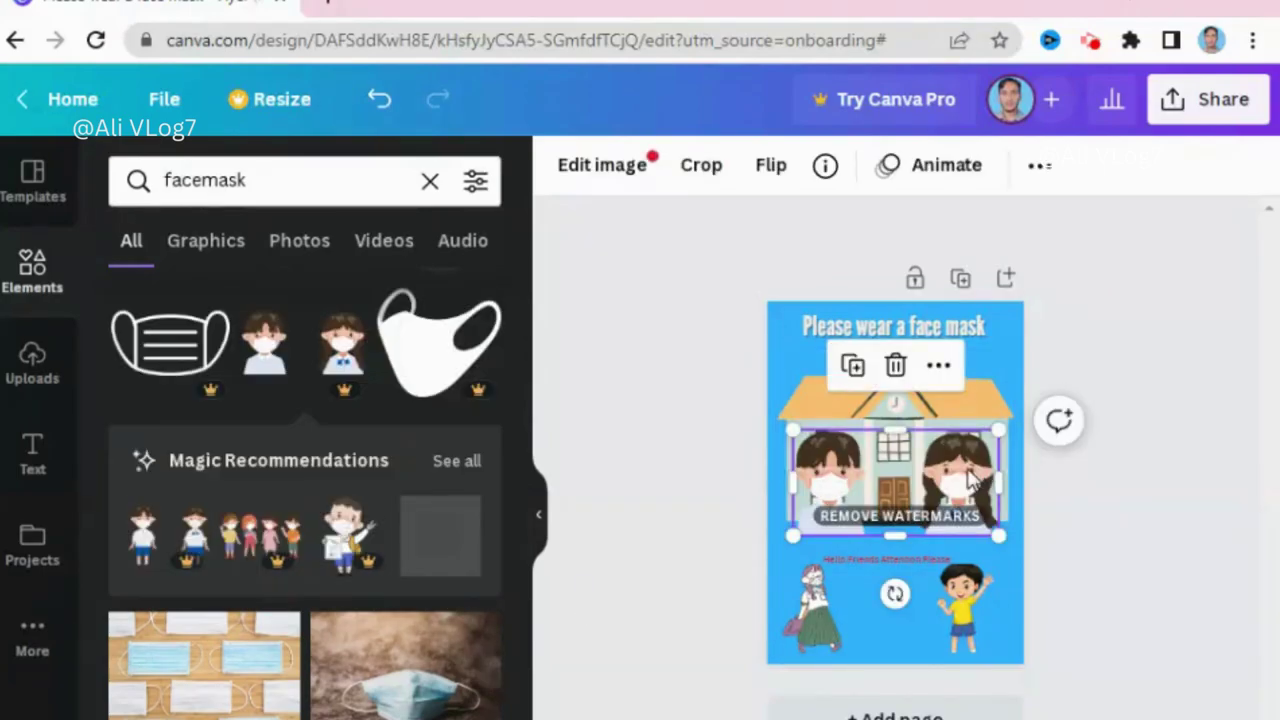
{"action": "mouse_move", "coordinate": [970, 482]}
{"action": "left_mouse_down"}
{"action": "mouse_move", "coordinate": [948, 591]}
{"action": "mouse_move", "coordinate": [957, 581]}
{"action": "left_mouse_up"}
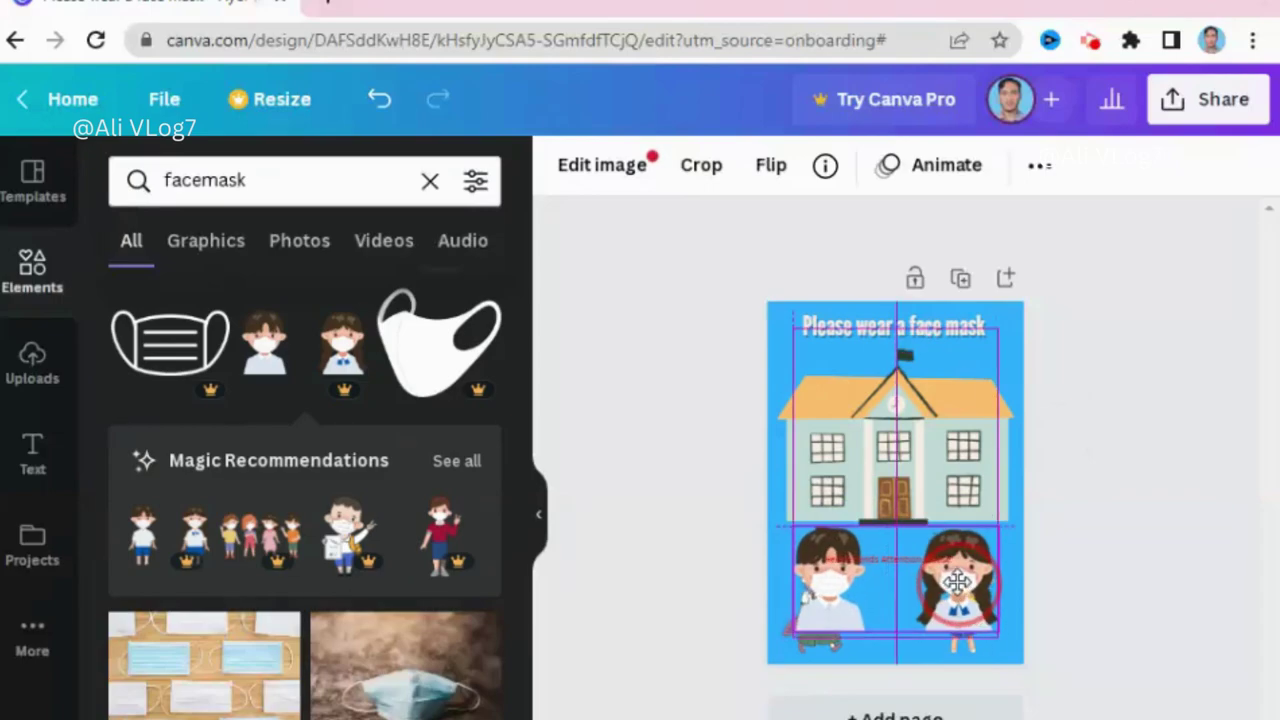
{"action": "mouse_move", "coordinate": [957, 581]}
{"action": "left_mouse_down"}
{"action": "mouse_move", "coordinate": [952, 457]}
{"action": "mouse_move", "coordinate": [975, 459]}
{"action": "left_mouse_up"}
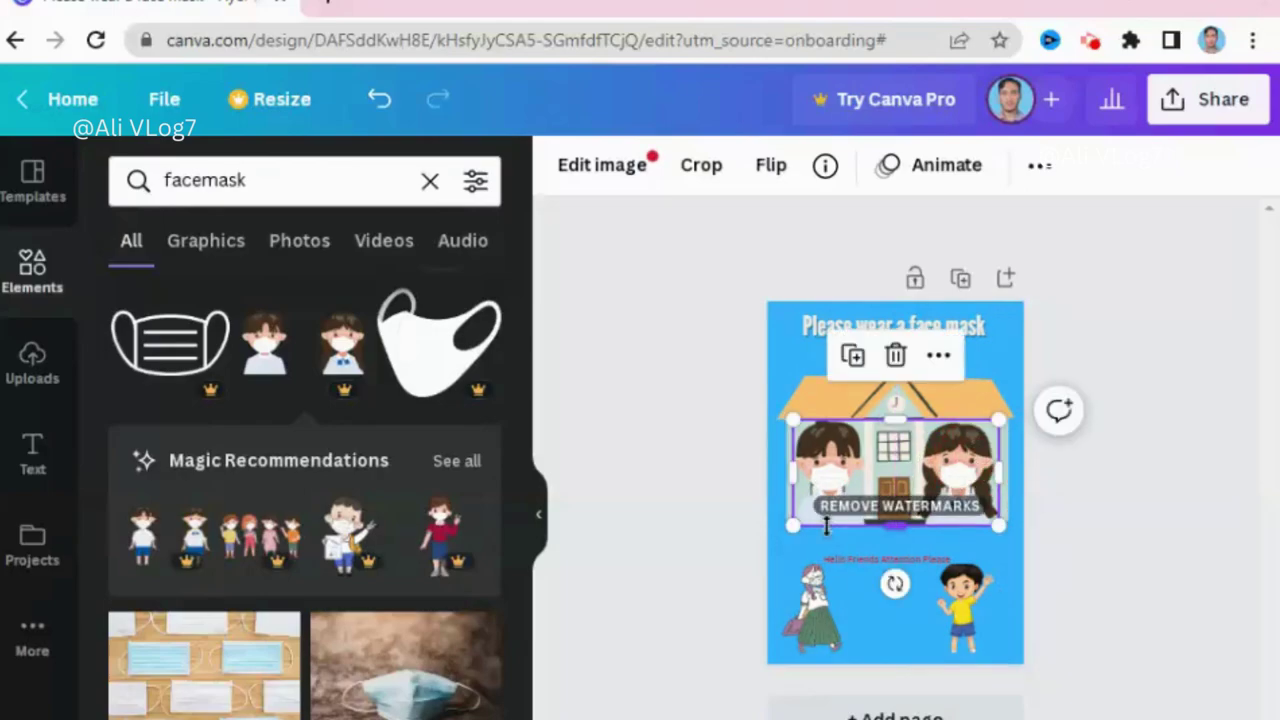
{"action": "left_click", "coordinate": [709, 480]}
- Resize the masked-kids graphic to about 177.6 × 79.1 across the school's front
{"action": "left_click", "coordinate": [848, 500]}
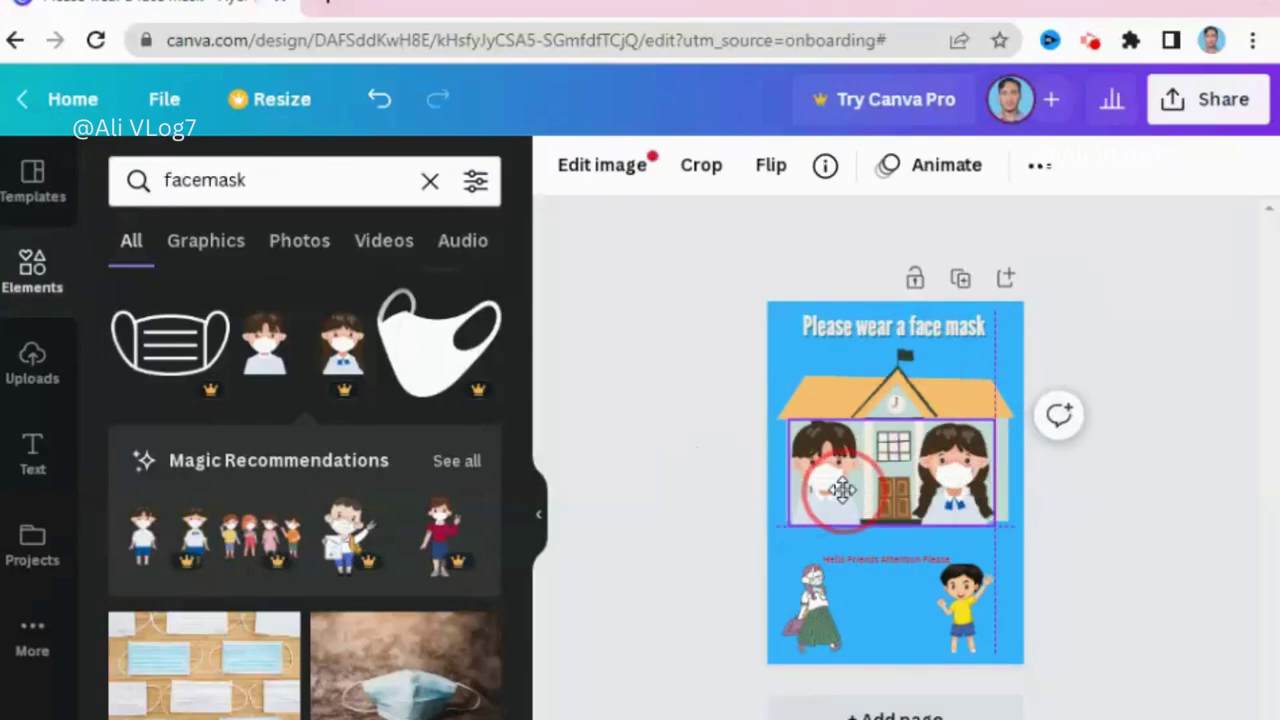
{"action": "left_click", "coordinate": [658, 500]}
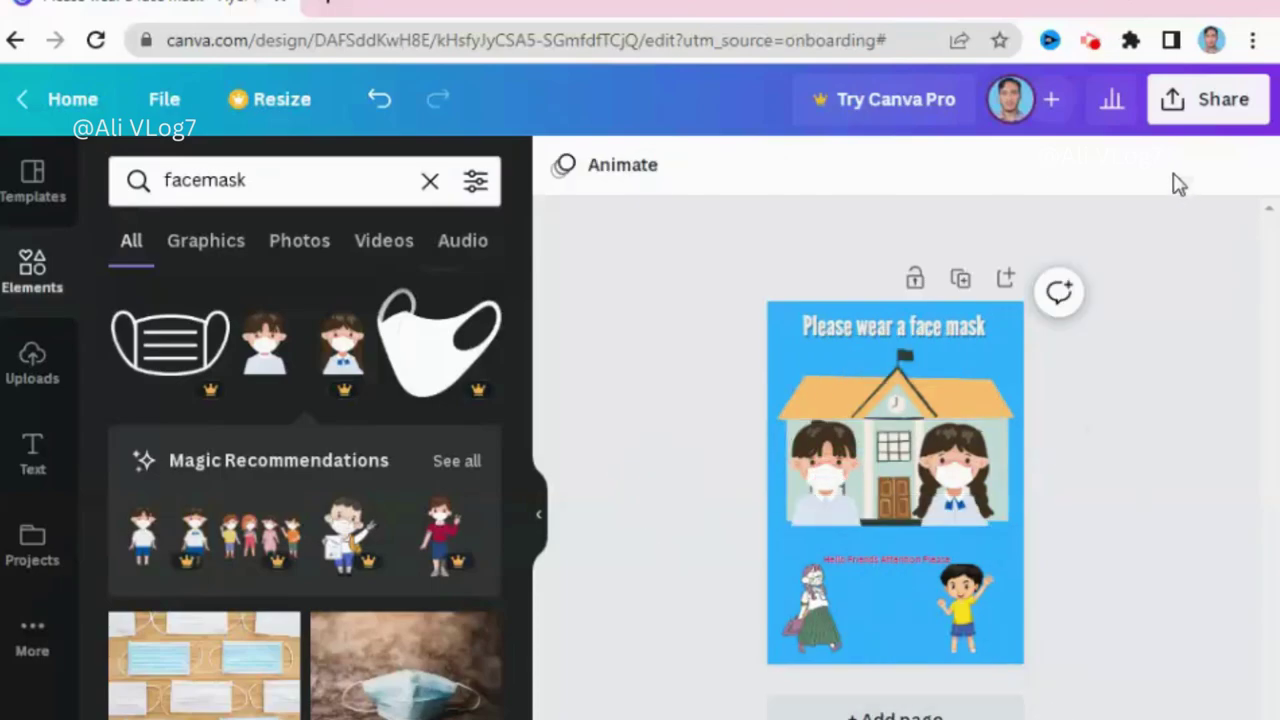
{"action": "left_click", "coordinate": [990, 482]}
{"action": "left_click_drag", "start_coordinate": [995, 472], "coordinate": [1007, 468]}
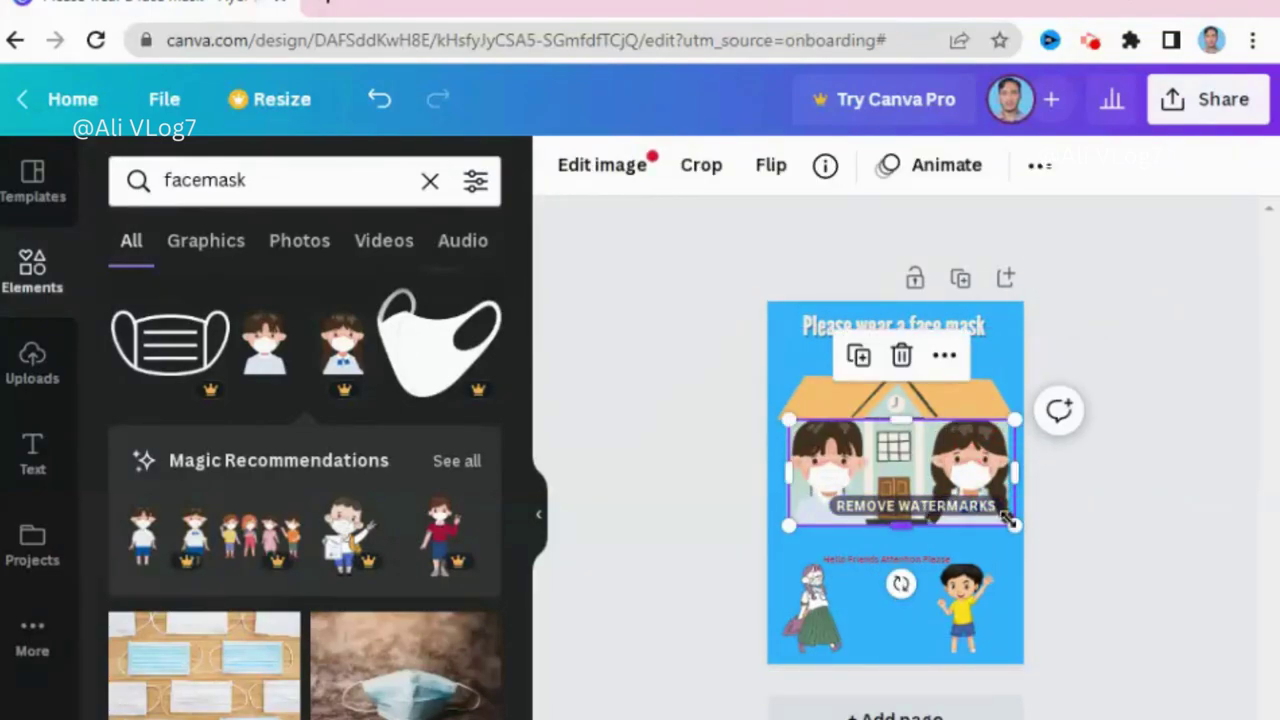
{"action": "left_click_drag", "start_coordinate": [912, 530], "coordinate": [903, 515]}
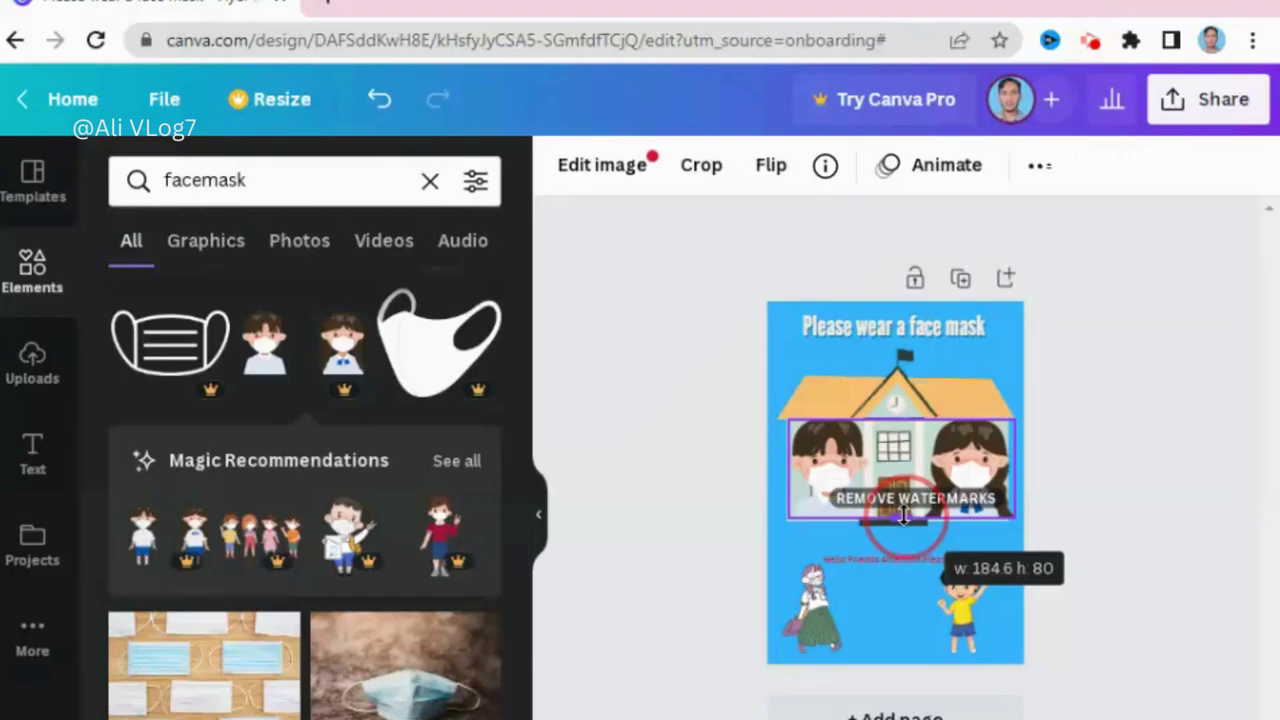
{"action": "left_click_drag", "start_coordinate": [903, 515], "coordinate": [903, 514]}
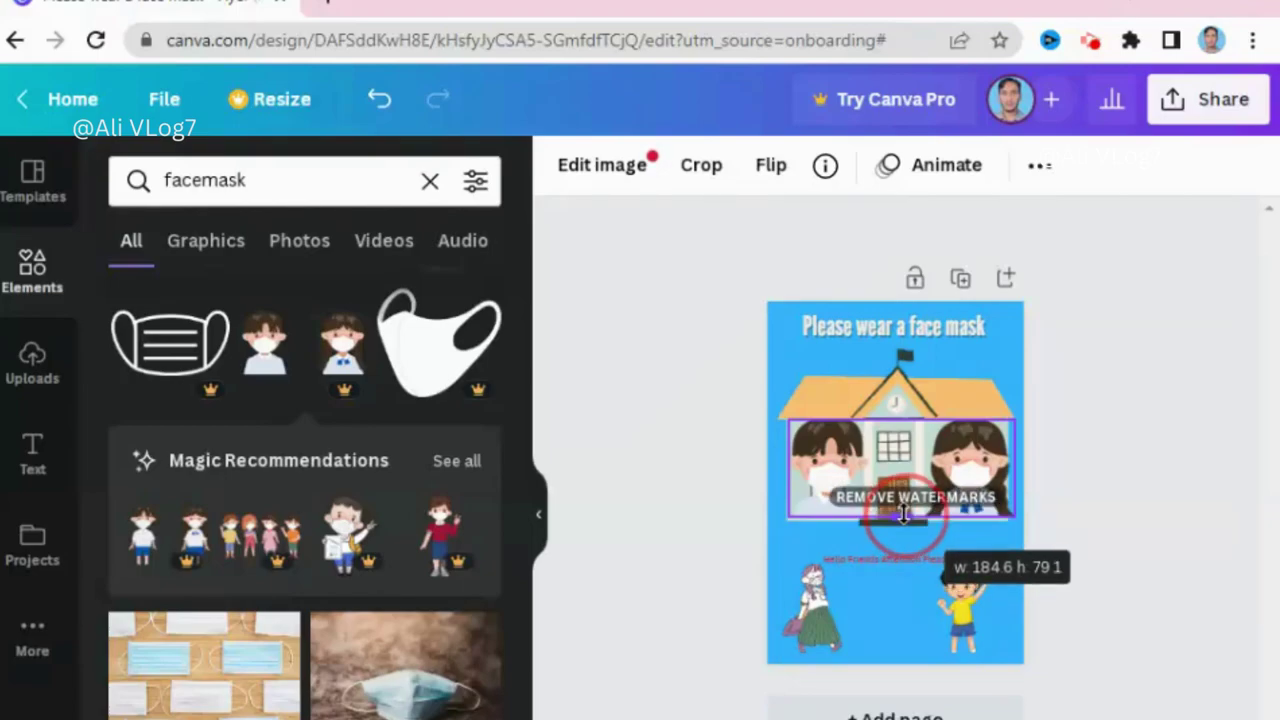
{"action": "left_click_drag", "start_coordinate": [903, 514], "coordinate": [903, 514]}
{"action": "left_click", "coordinate": [730, 472]}
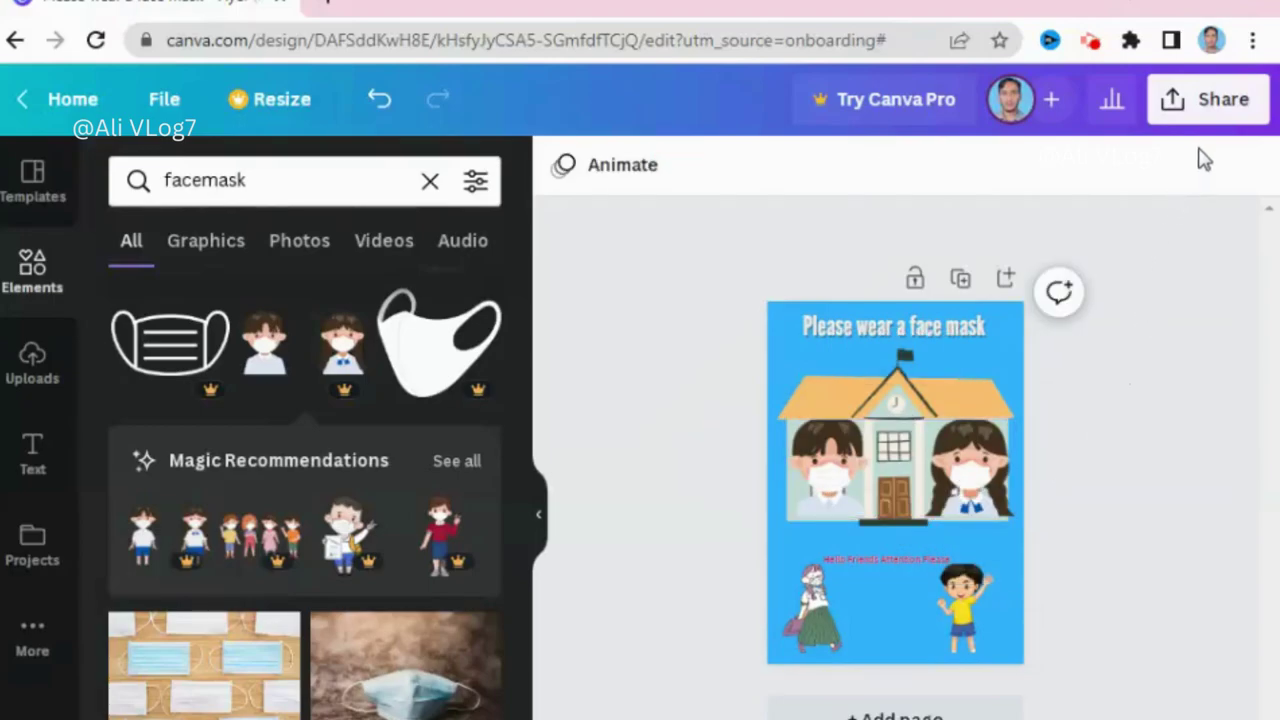
{"action": "left_click", "coordinate": [1003, 476]}
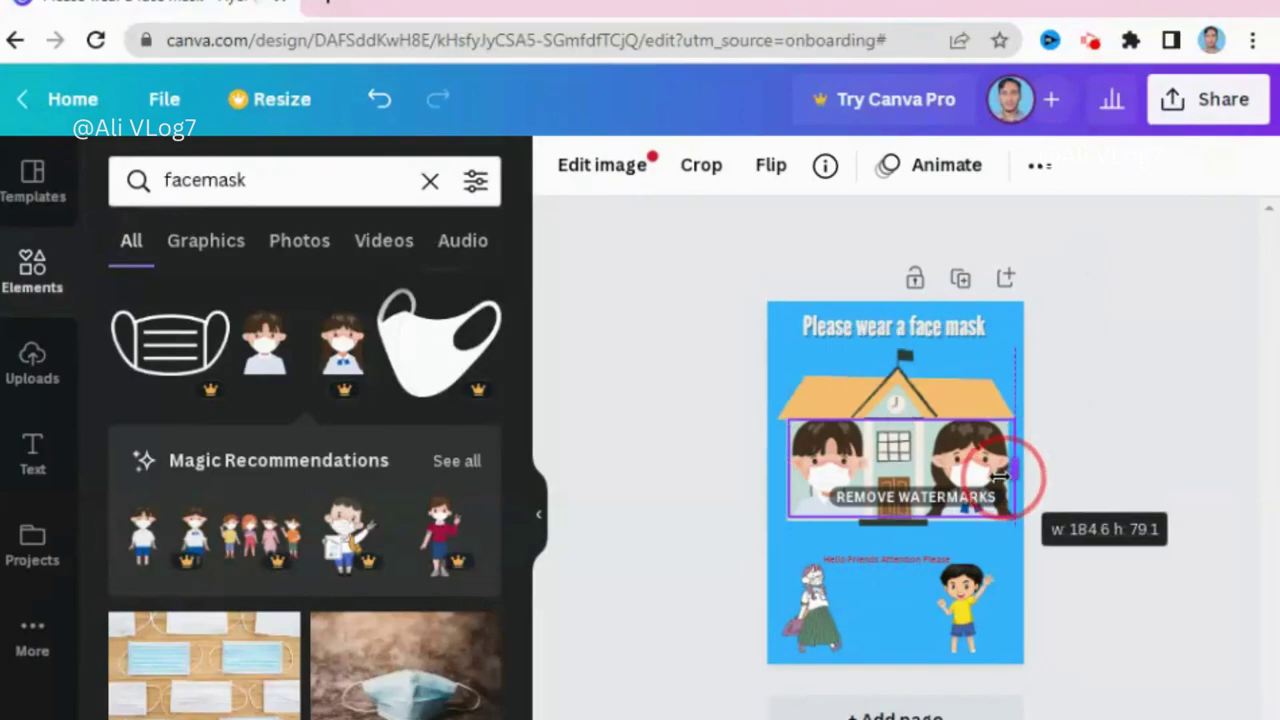
{"action": "left_click_drag", "start_coordinate": [1005, 476], "coordinate": [999, 477]}
{"action": "left_click", "coordinate": [690, 465]}
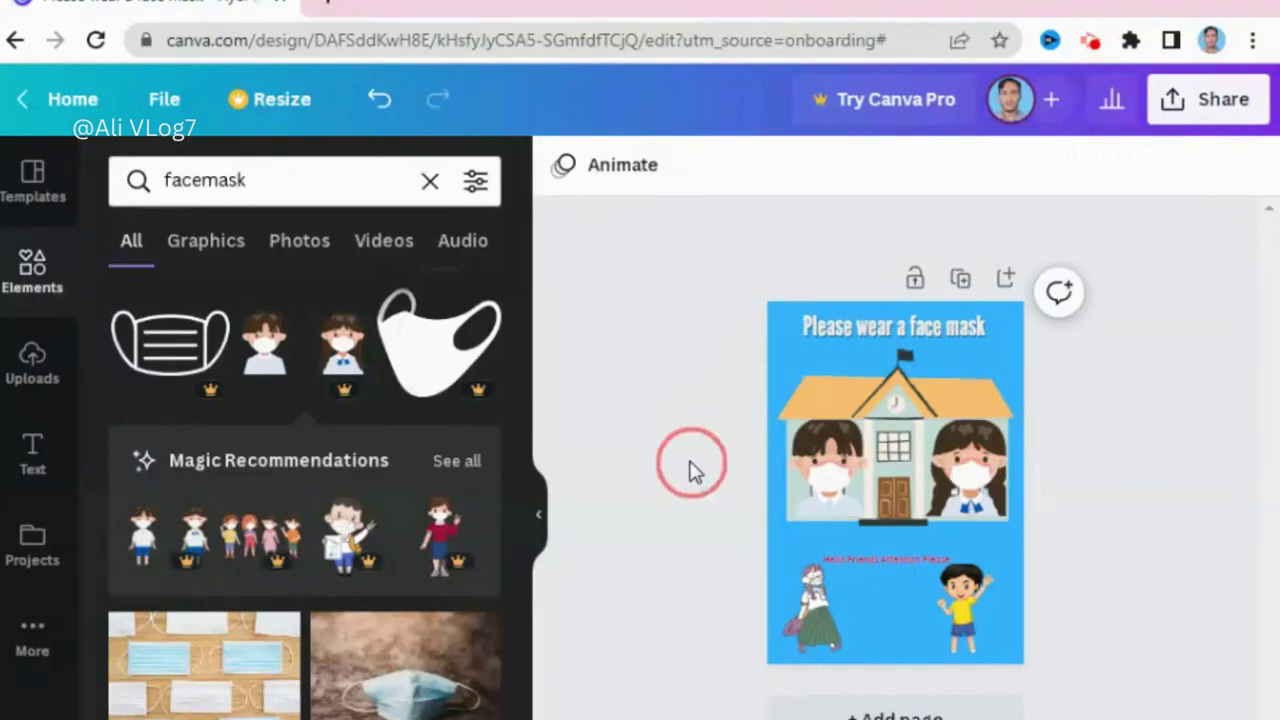
- Swap the flyer's blue page background for the dark brown swatch and bring up Share
{"action": "left_click", "coordinate": [1213, 122]}
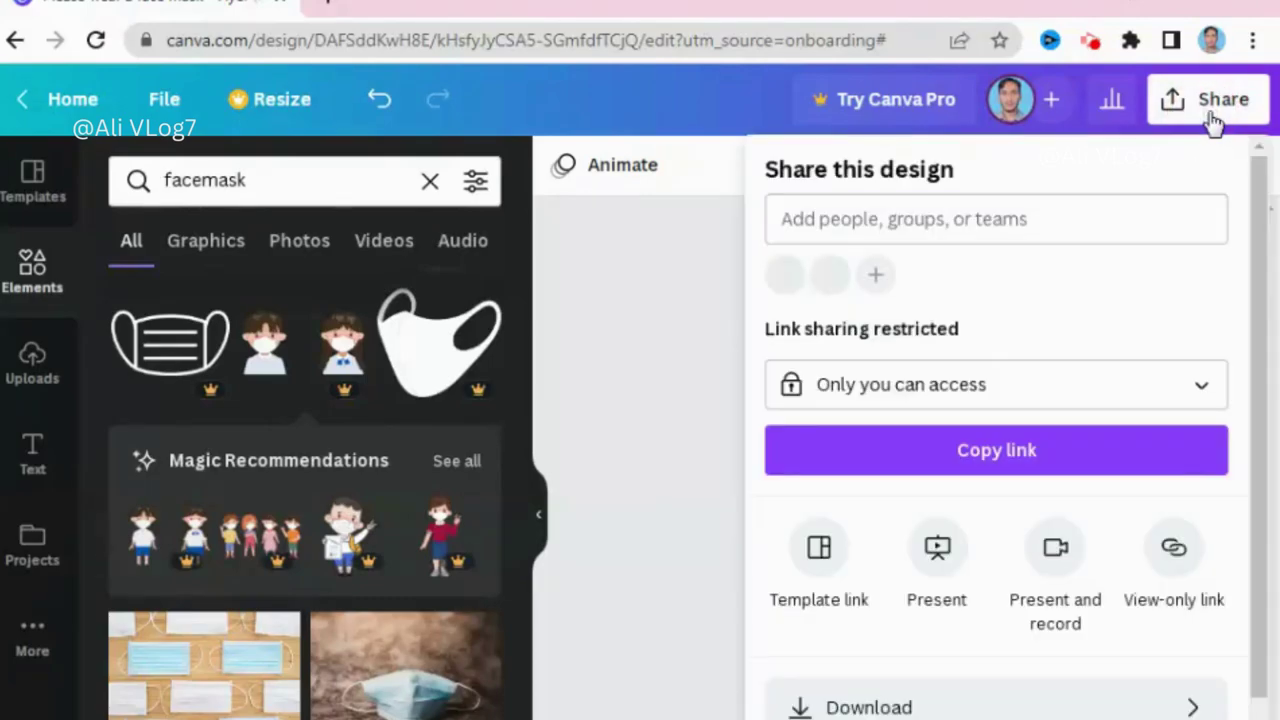
{"action": "left_click", "coordinate": [690, 345]}
{"action": "left_click", "coordinate": [779, 329]}
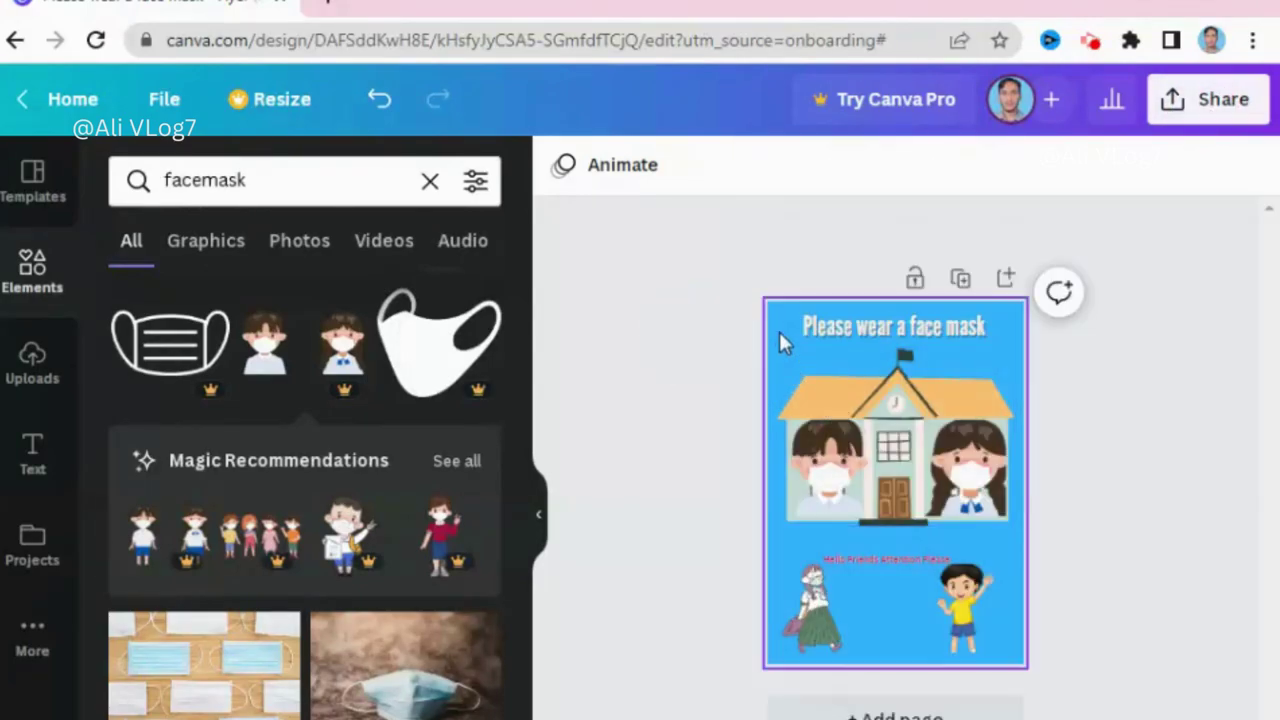
{"action": "left_click", "coordinate": [565, 172]}
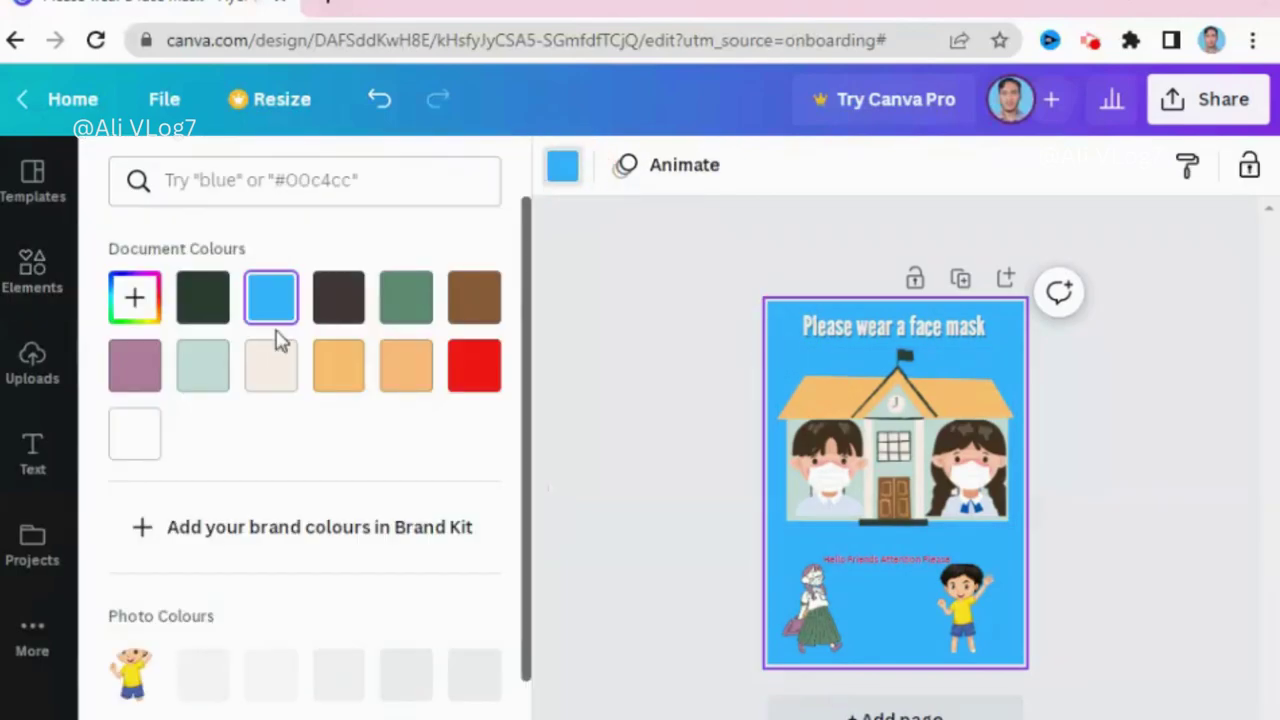
{"action": "left_click", "coordinate": [338, 297]}
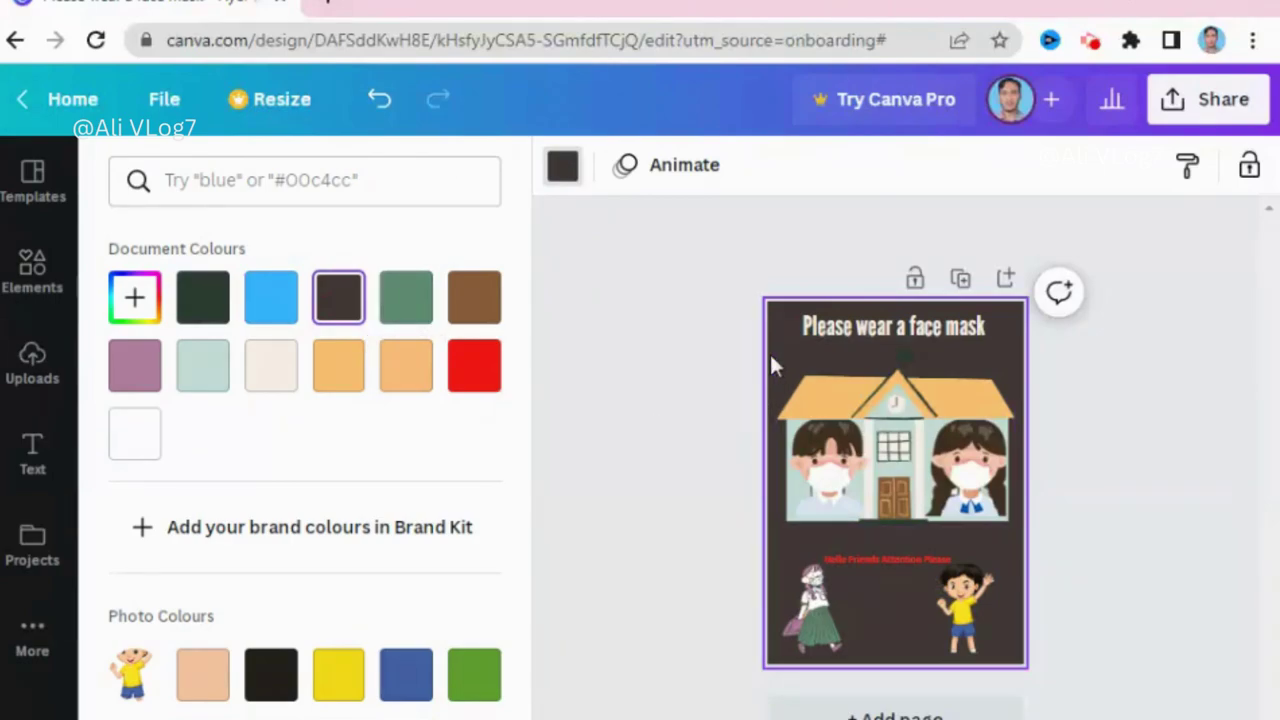
{"action": "left_click", "coordinate": [700, 409]}
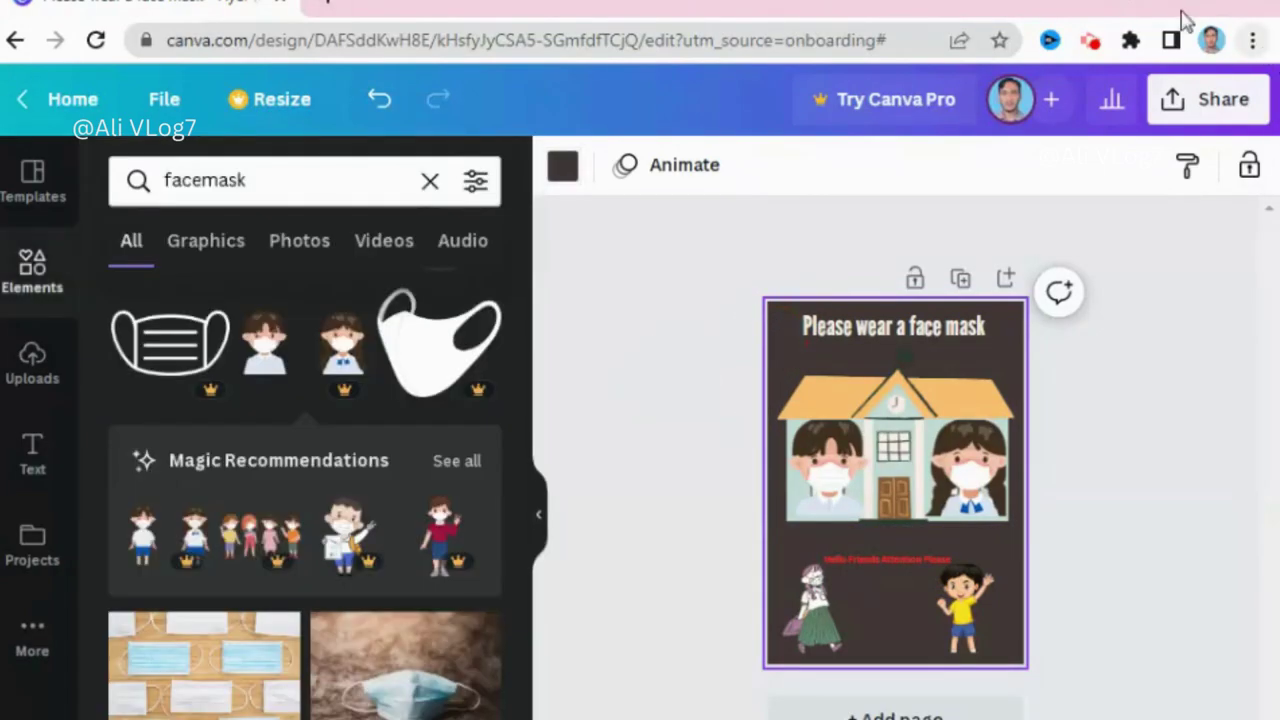
{"action": "left_click", "coordinate": [1203, 100]}
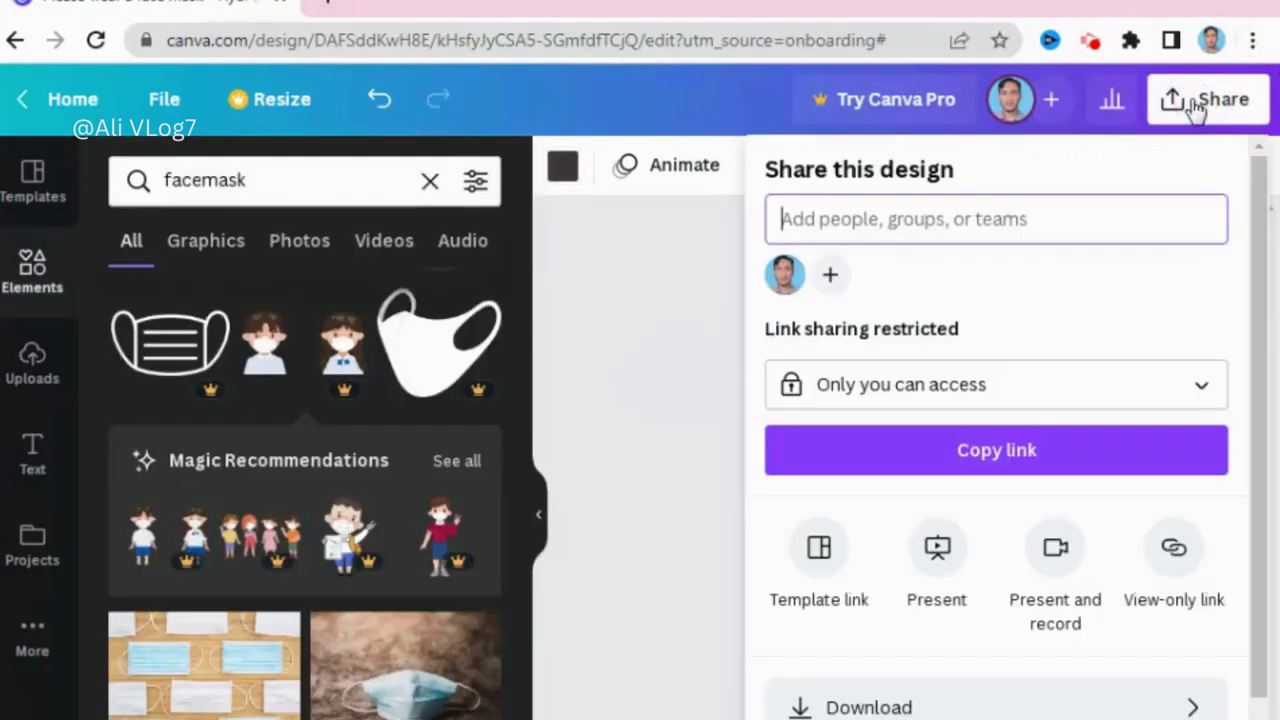
- Download the flyer as a 1,414 × 2,000 px PNG, dismissing the Canva Pro popup
{"action": "left_click", "coordinate": [908, 705]}
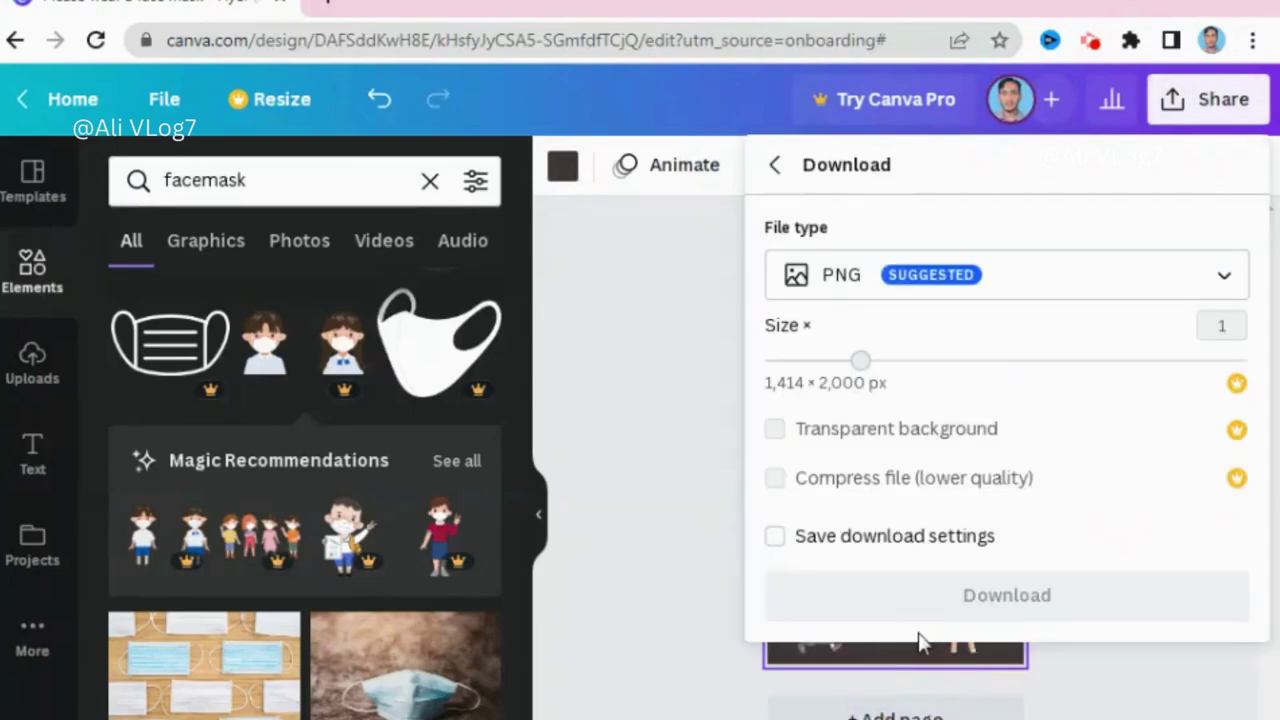
{"action": "left_click", "coordinate": [775, 429]}
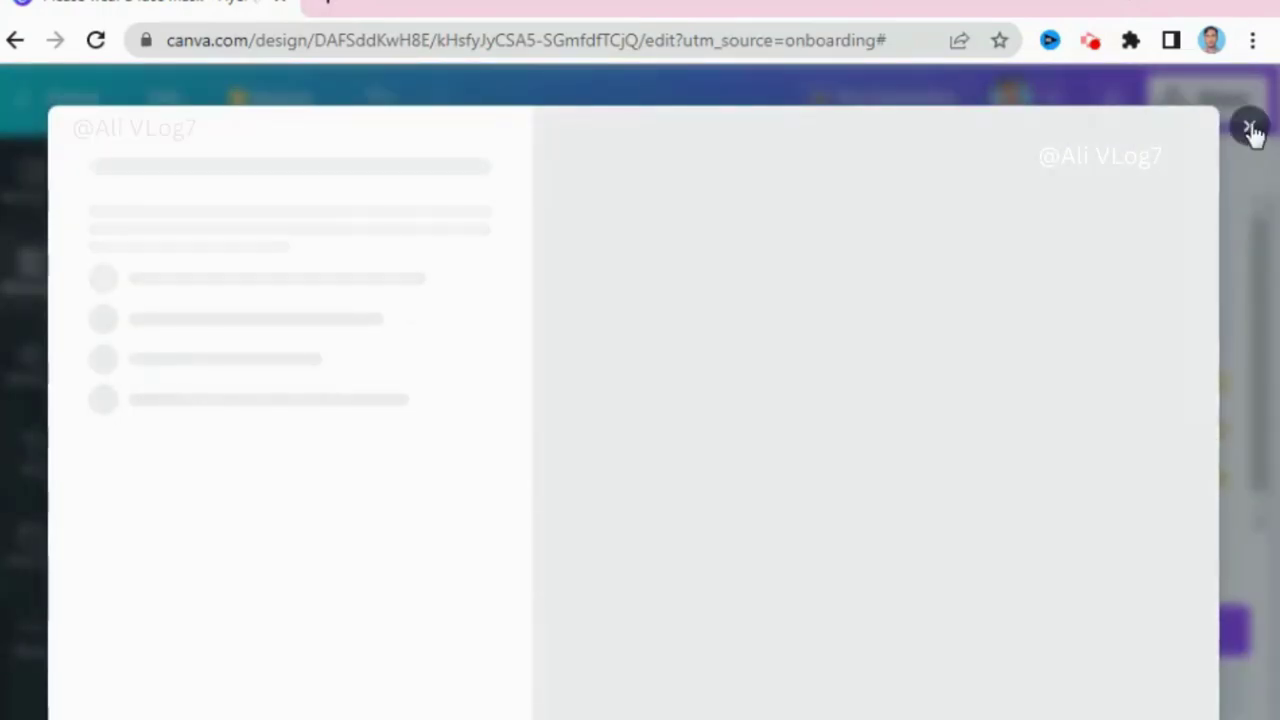
{"action": "left_click", "coordinate": [1248, 127]}
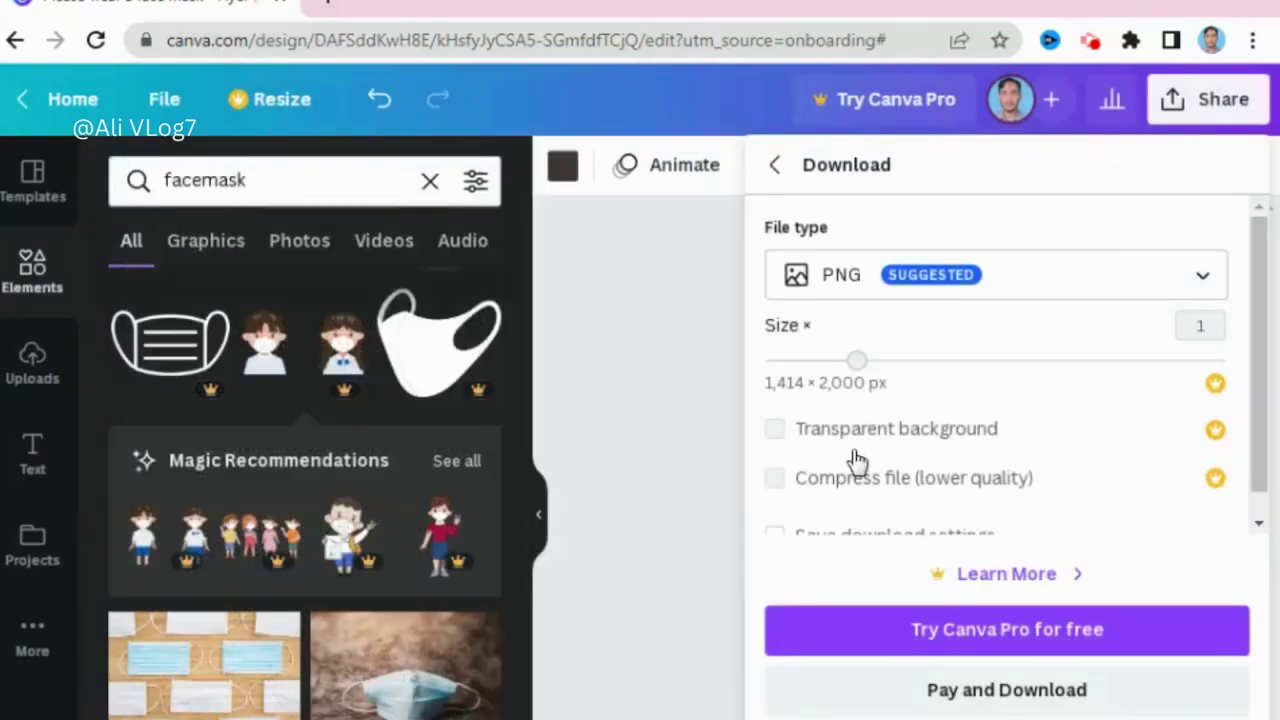
{"action": "scroll", "coordinate": [858, 453], "scroll_direction": "down", "scroll_amount": 1}
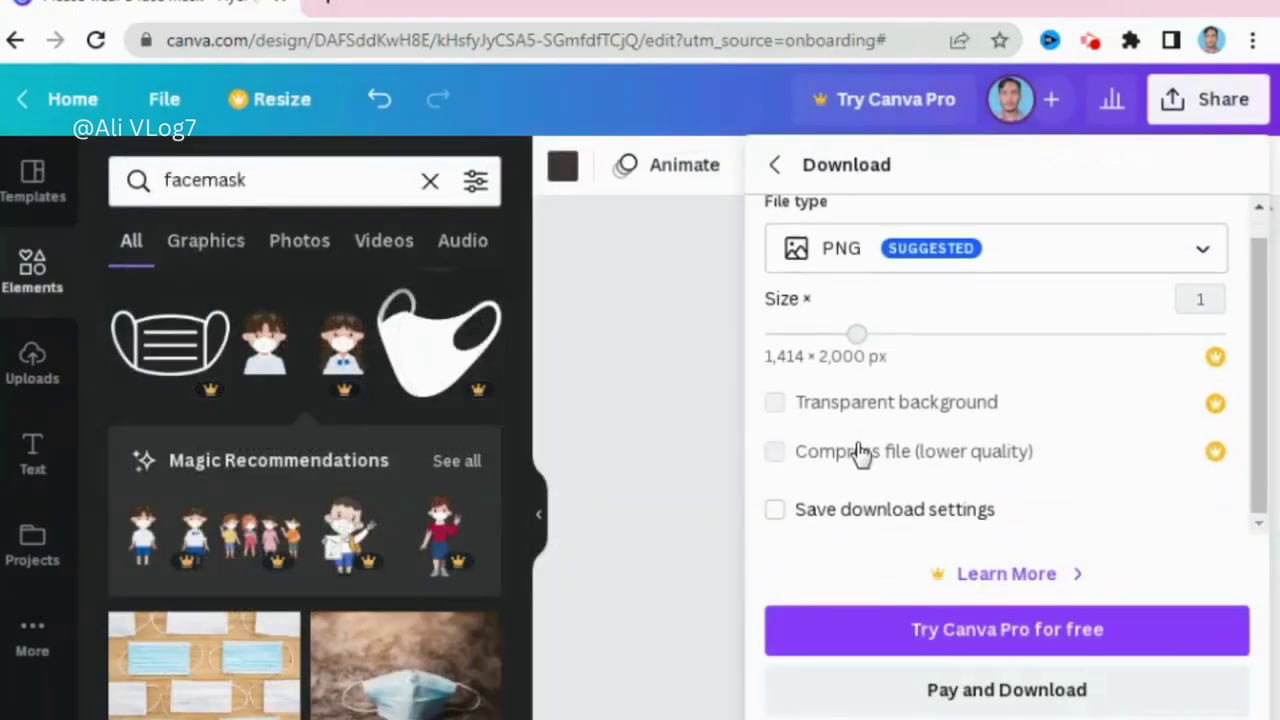
{"action": "left_click", "coordinate": [972, 710]}
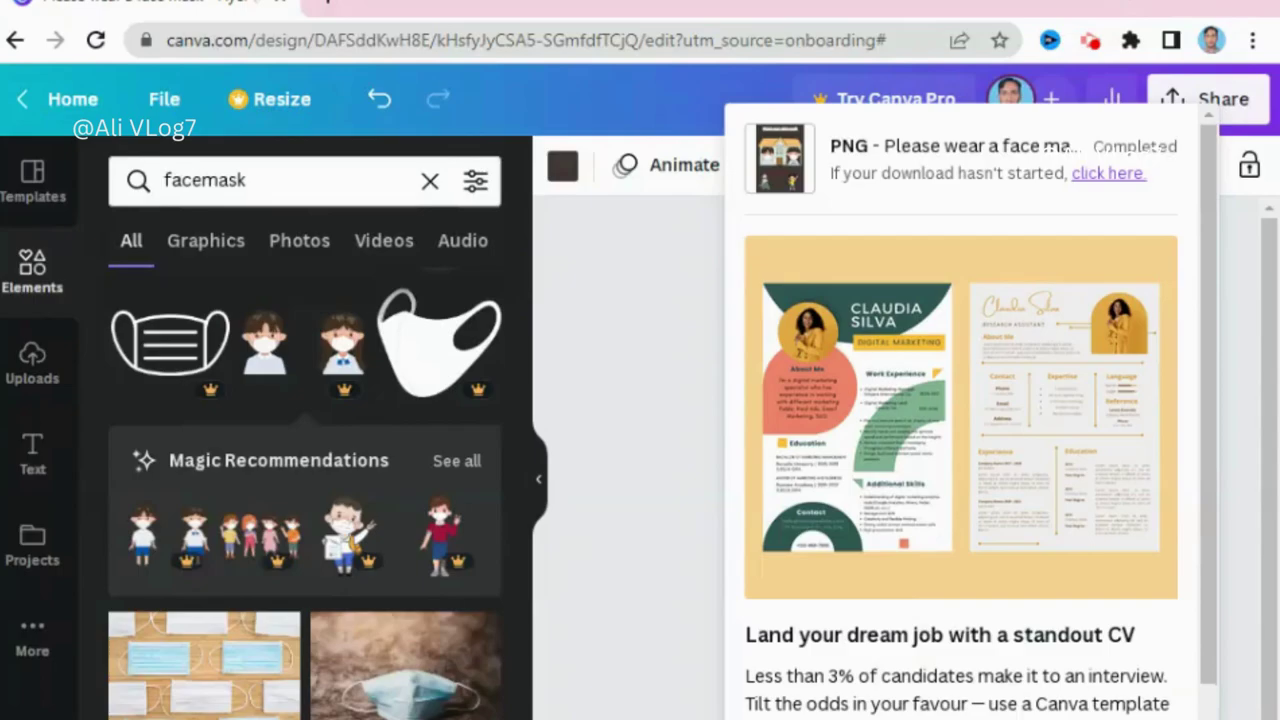
- Zoom in and out on the downloaded flyer PNG in Windows Photo Viewer
{"action": "scroll", "coordinate": [707, 527], "scroll_direction": "up", "scroll_amount": 5}
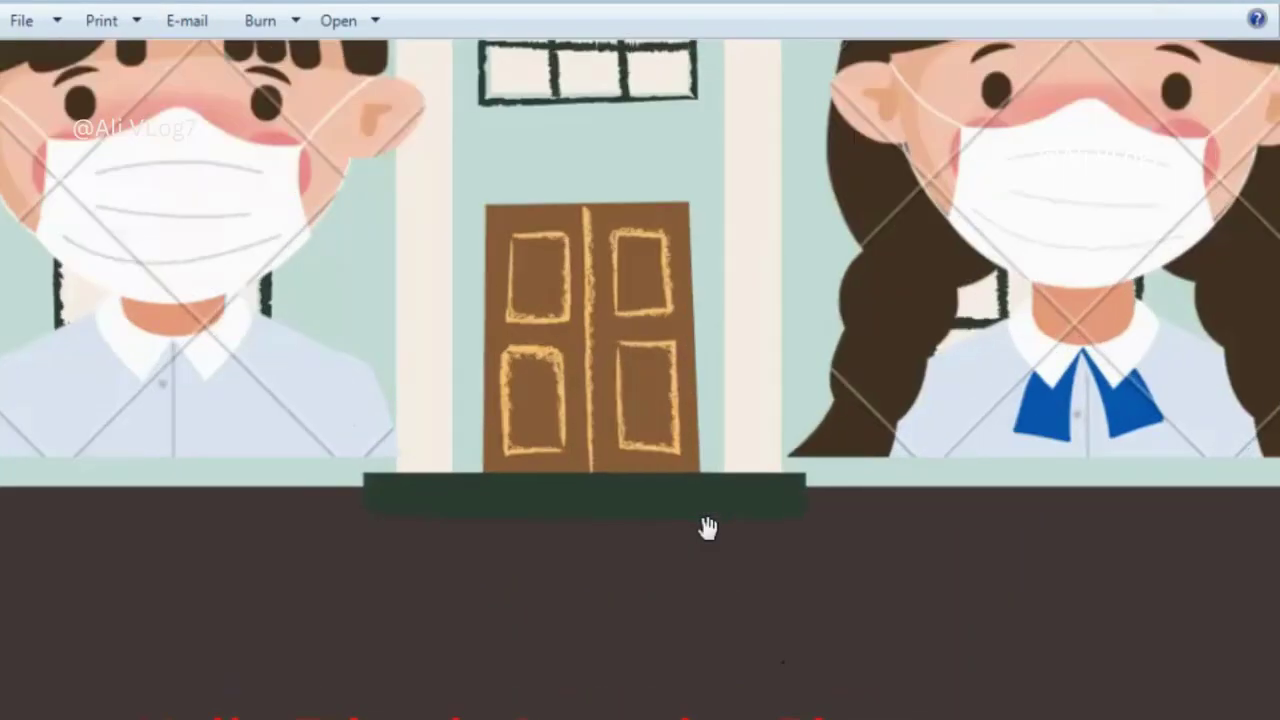
{"action": "scroll", "coordinate": [707, 527], "scroll_direction": "down", "scroll_amount": 5}
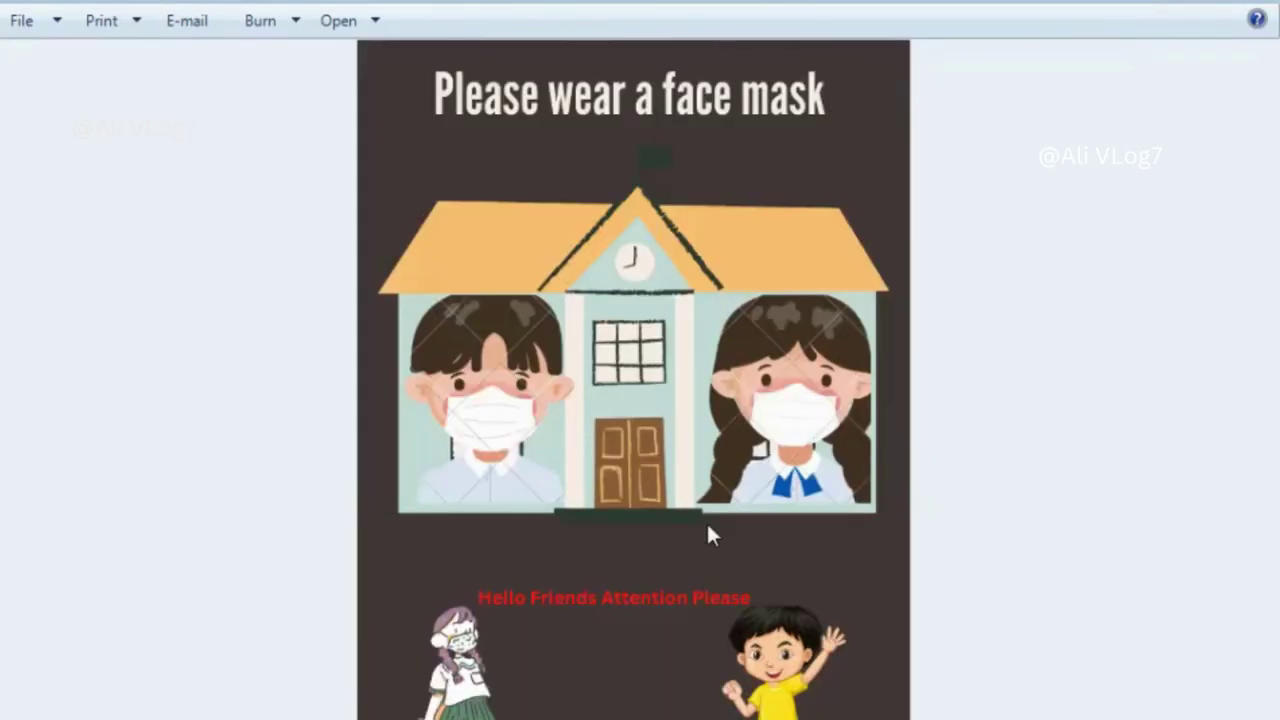